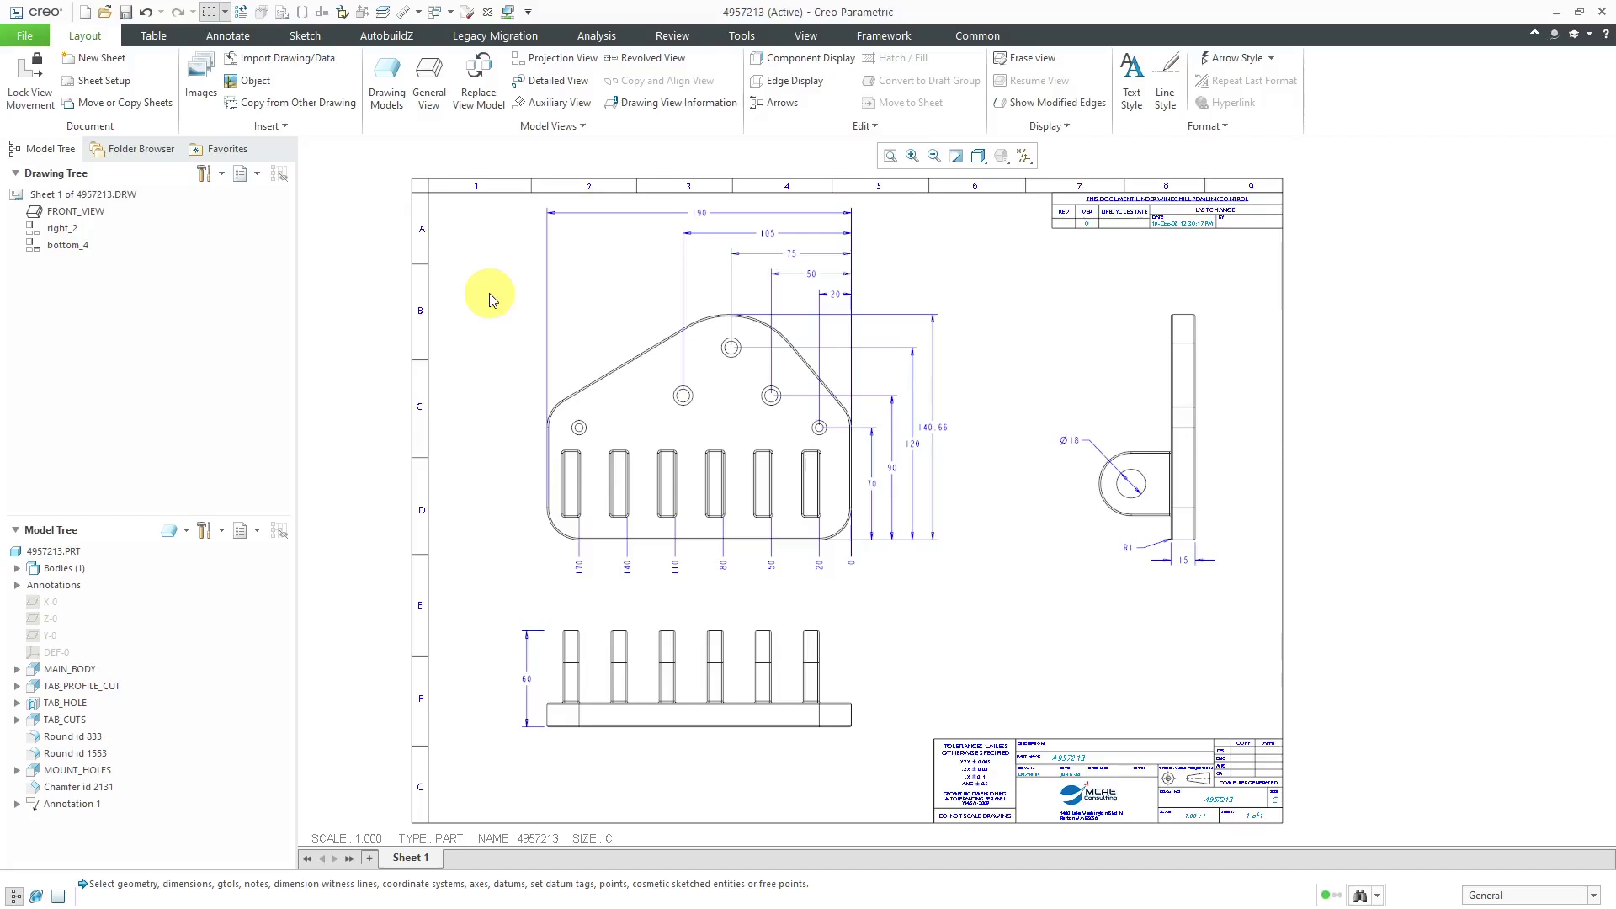
Switch the drawing to annotation mode so each view lists its Annotations and Snap Lines.
{"action": "left_click", "coordinate": [228, 36]}
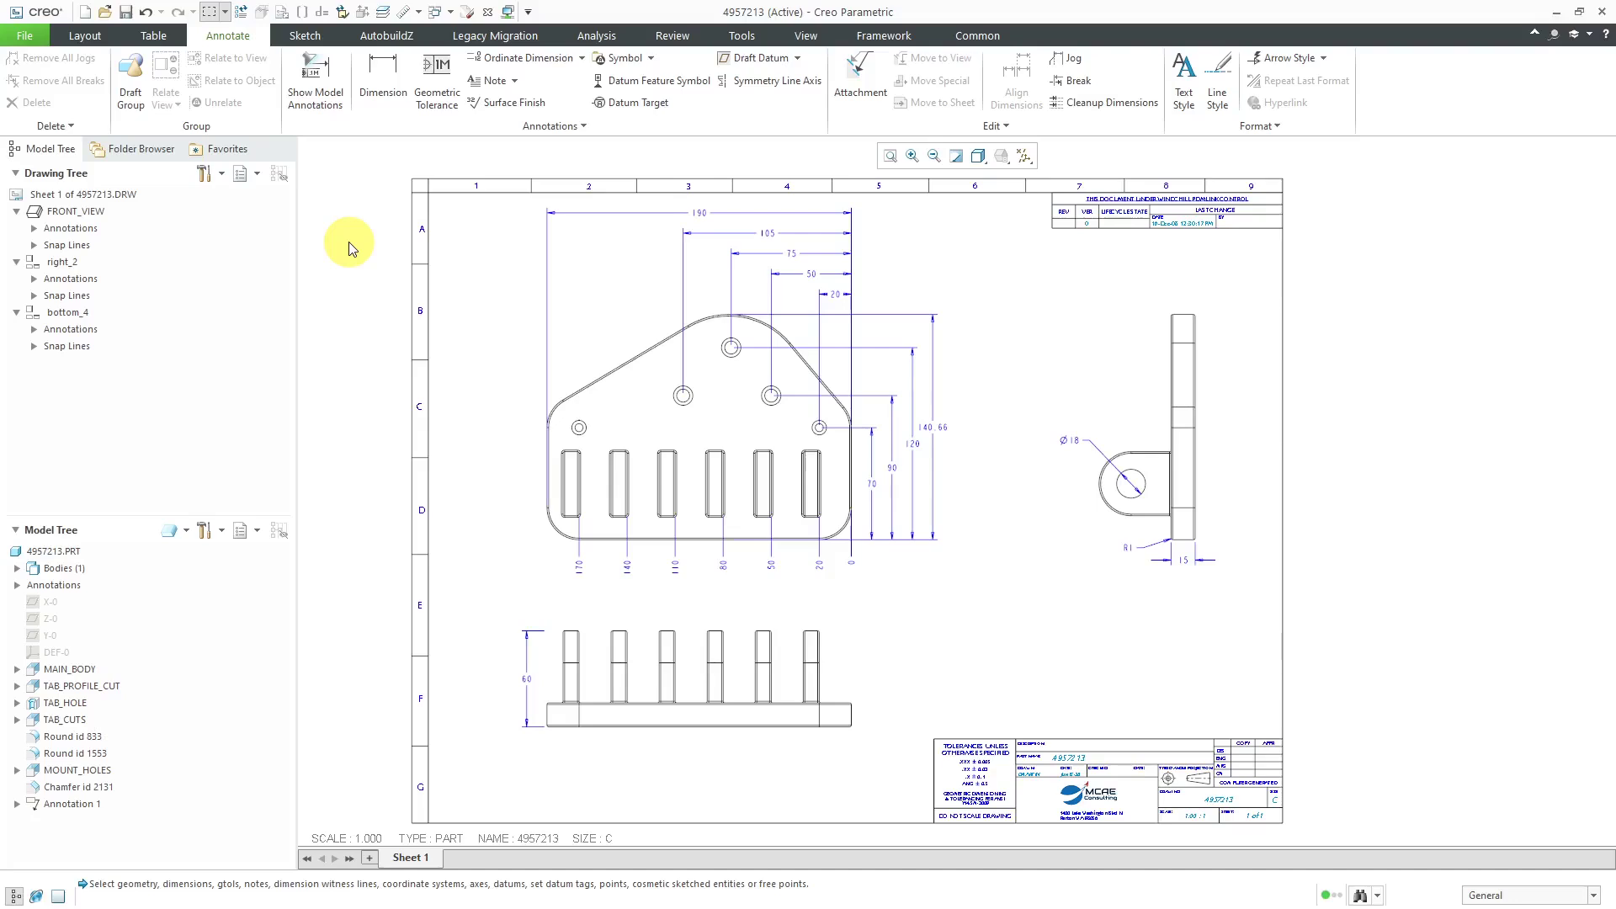
{"action": "left_click", "coordinate": [31, 40]}
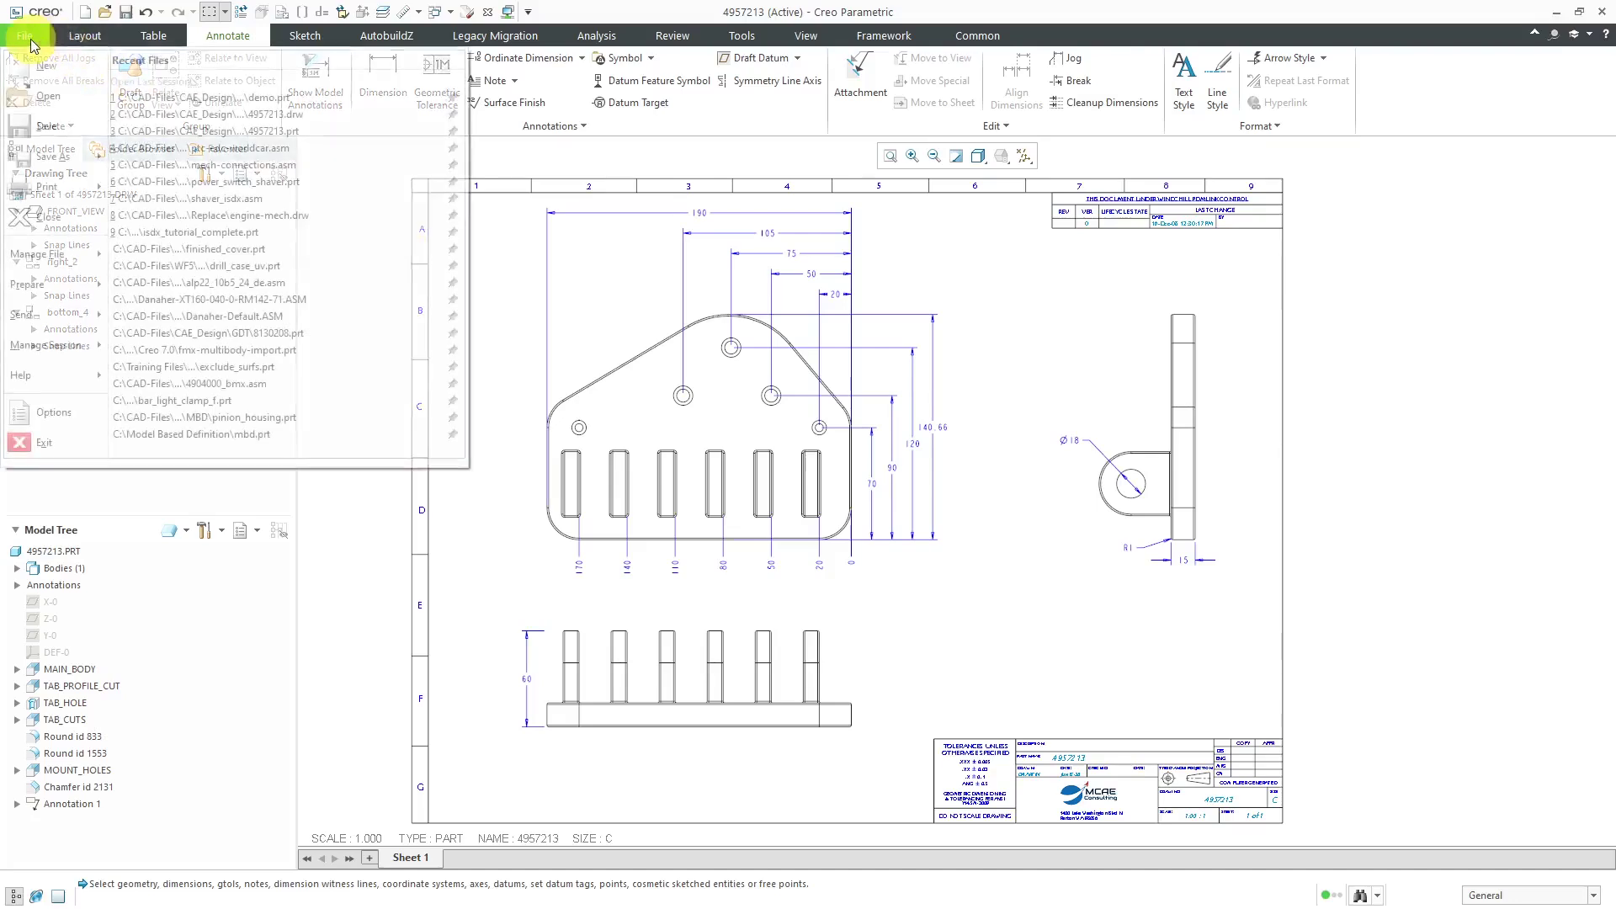
{"action": "left_click", "coordinate": [67, 409]}
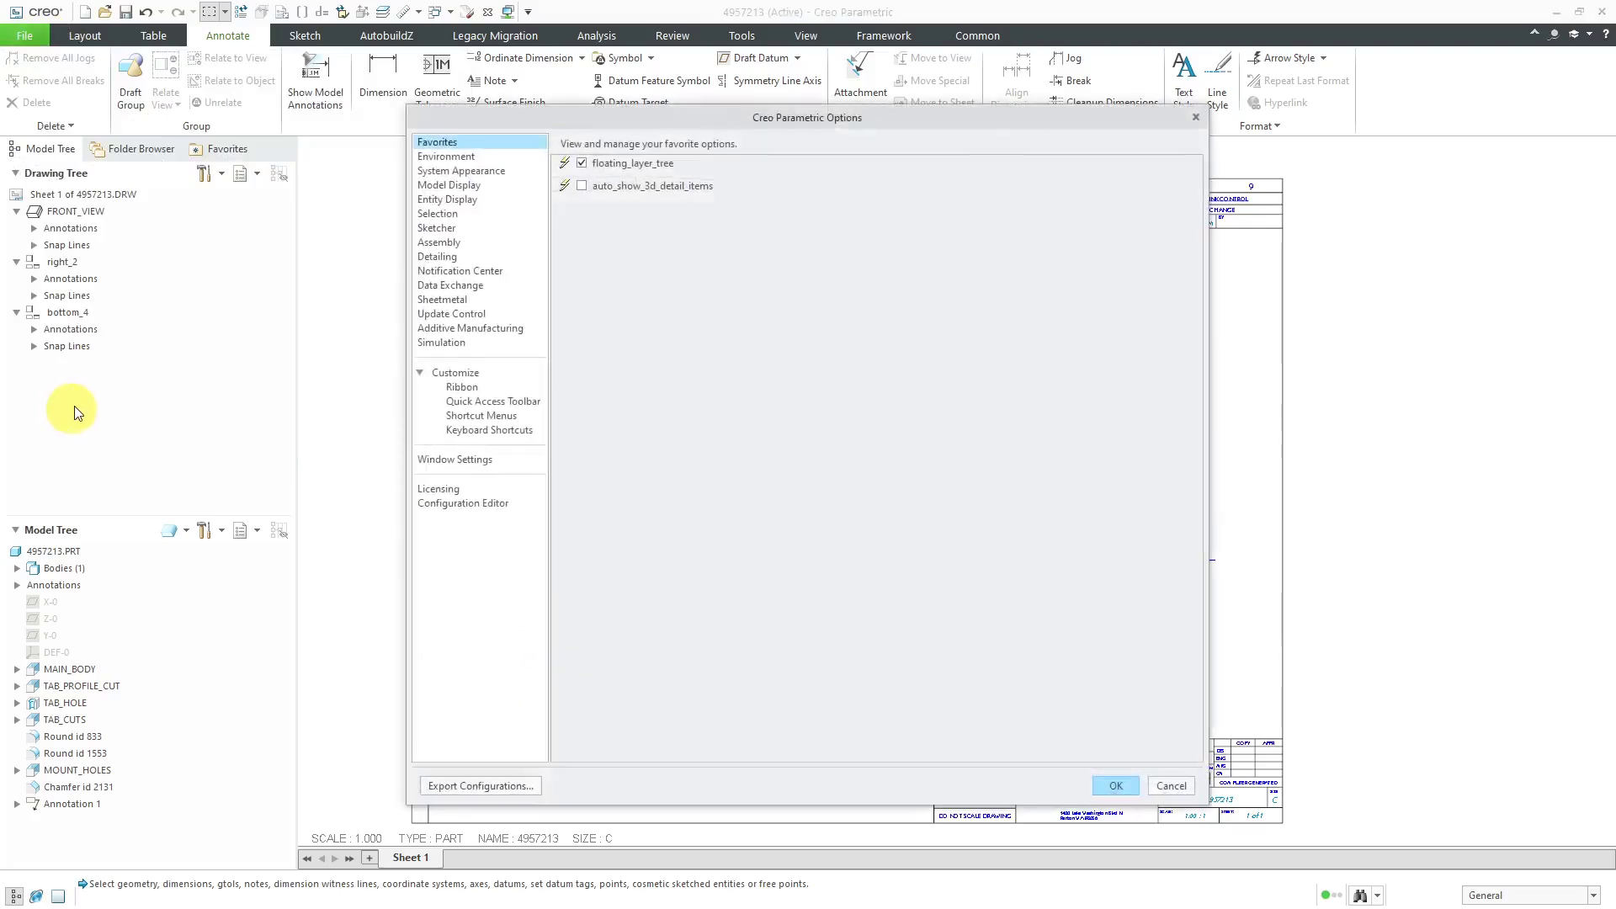
{"action": "left_click", "coordinate": [483, 505]}
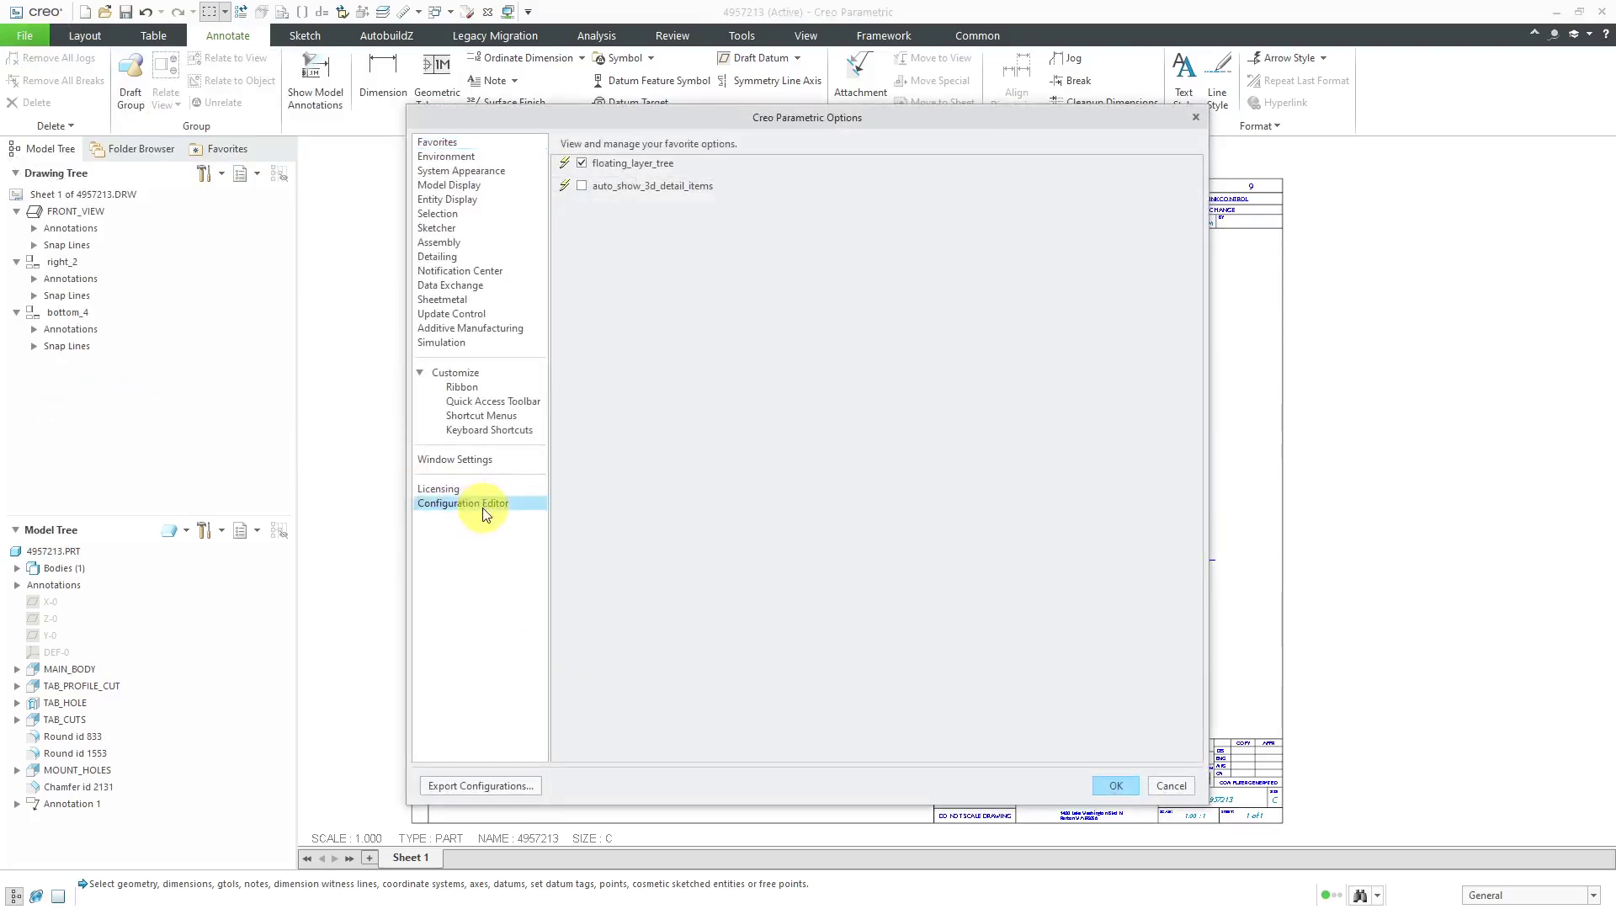
{"action": "left_click_drag", "start_coordinate": [1195, 334], "coordinate": [1116, 691]}
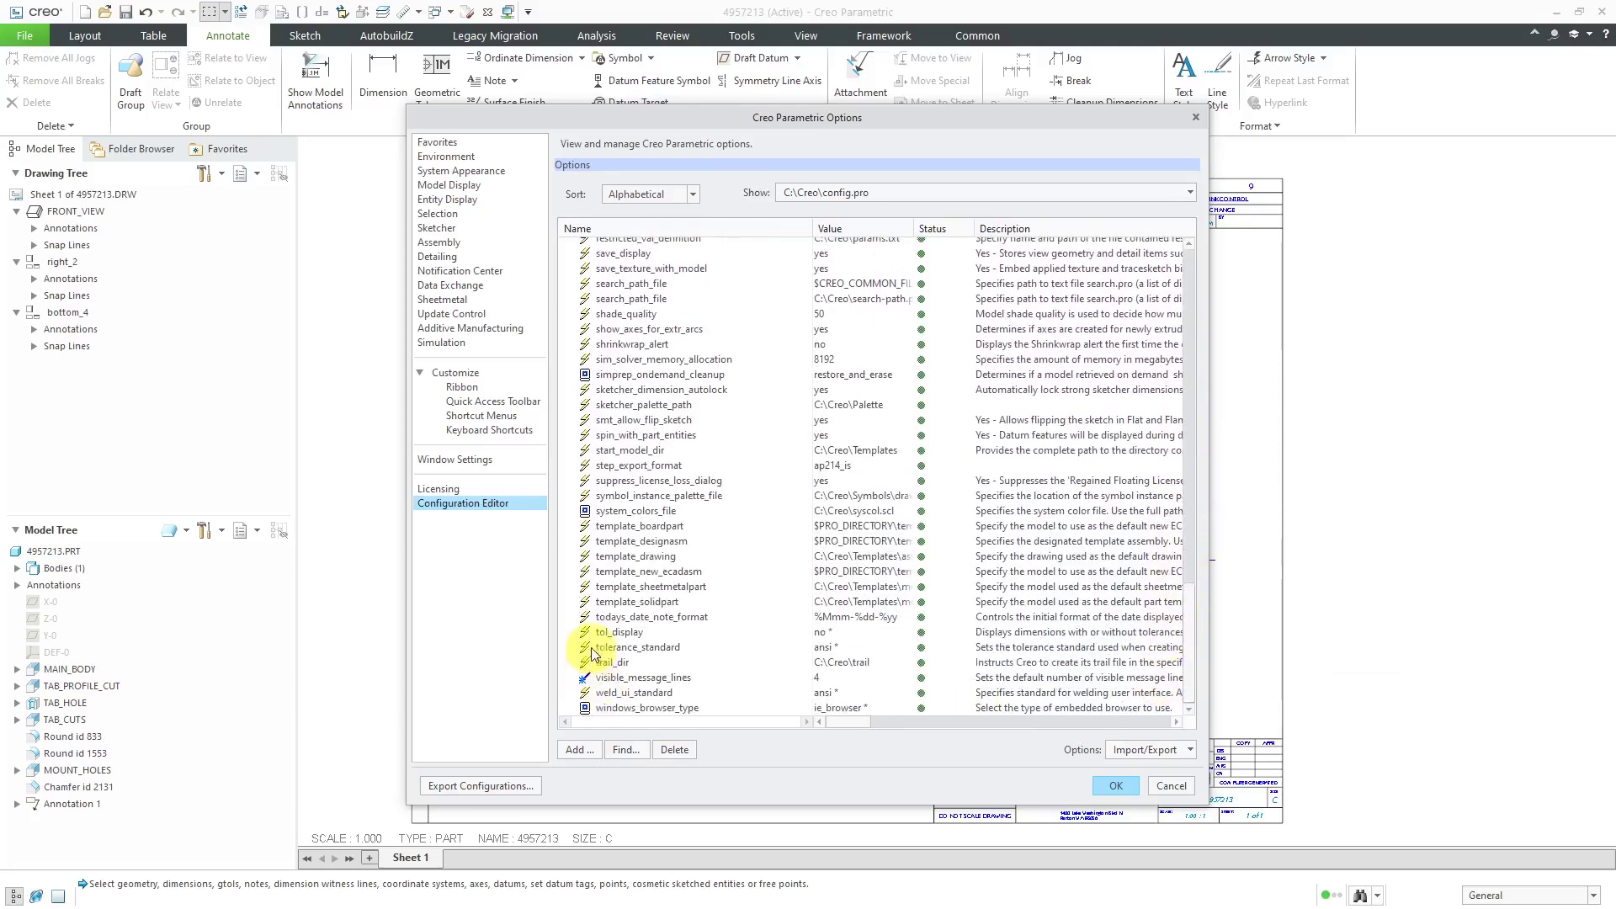
{"action": "left_click", "coordinate": [616, 632]}
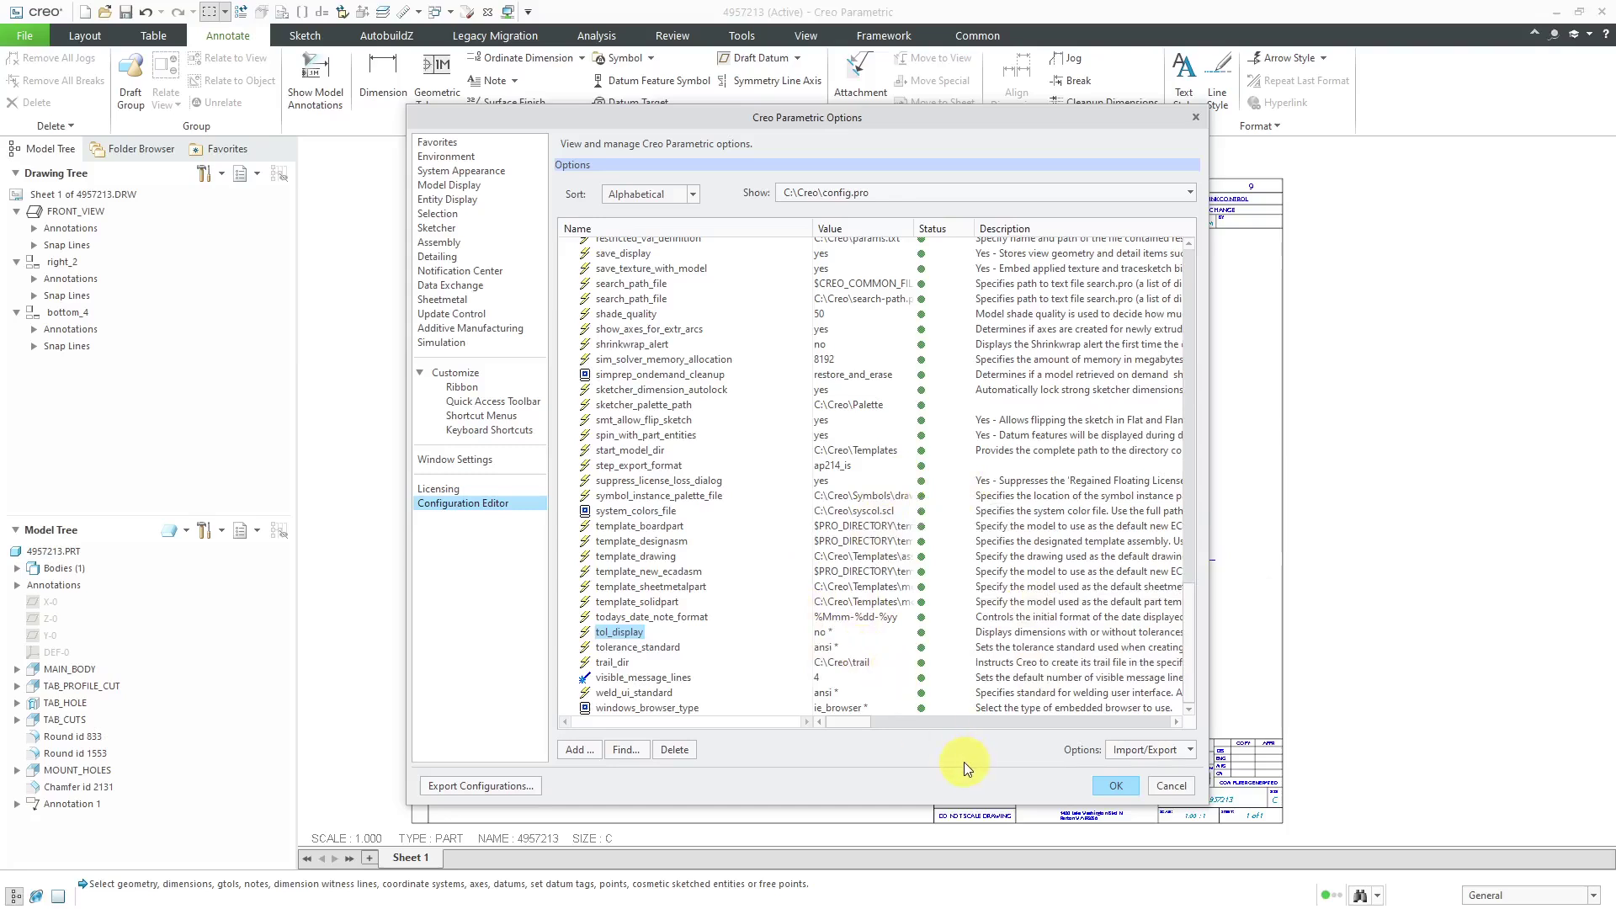
{"action": "left_click", "coordinate": [1172, 786]}
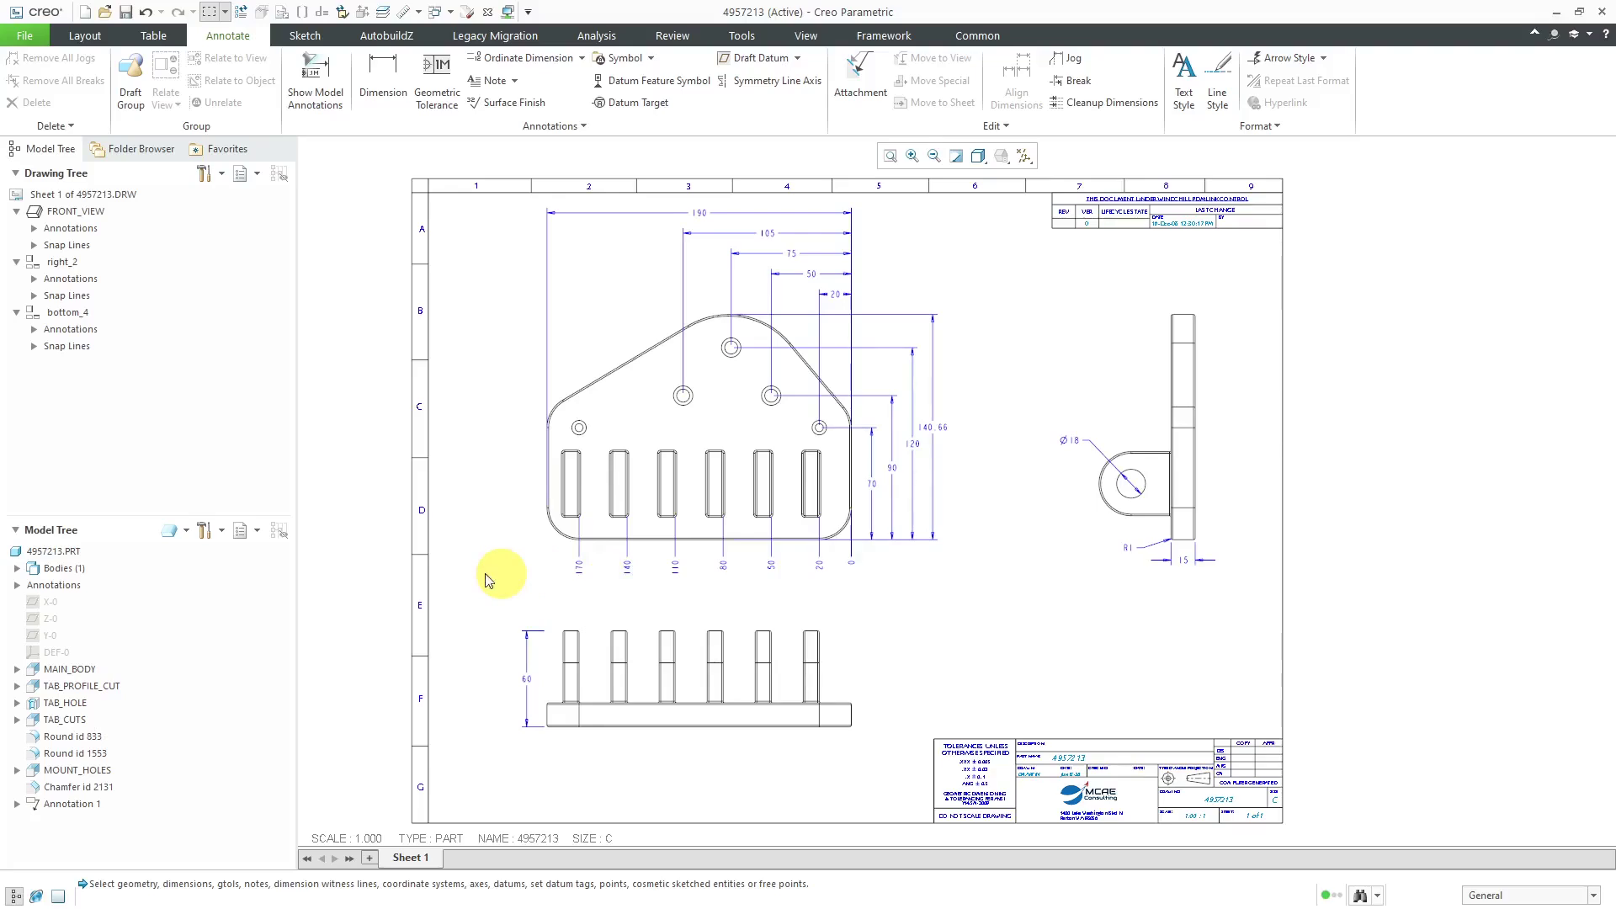
Open Drawing Properties via File > Prepare, close it, then reopen it from the Quick Access Toolbar.
{"action": "left_click", "coordinate": [23, 36]}
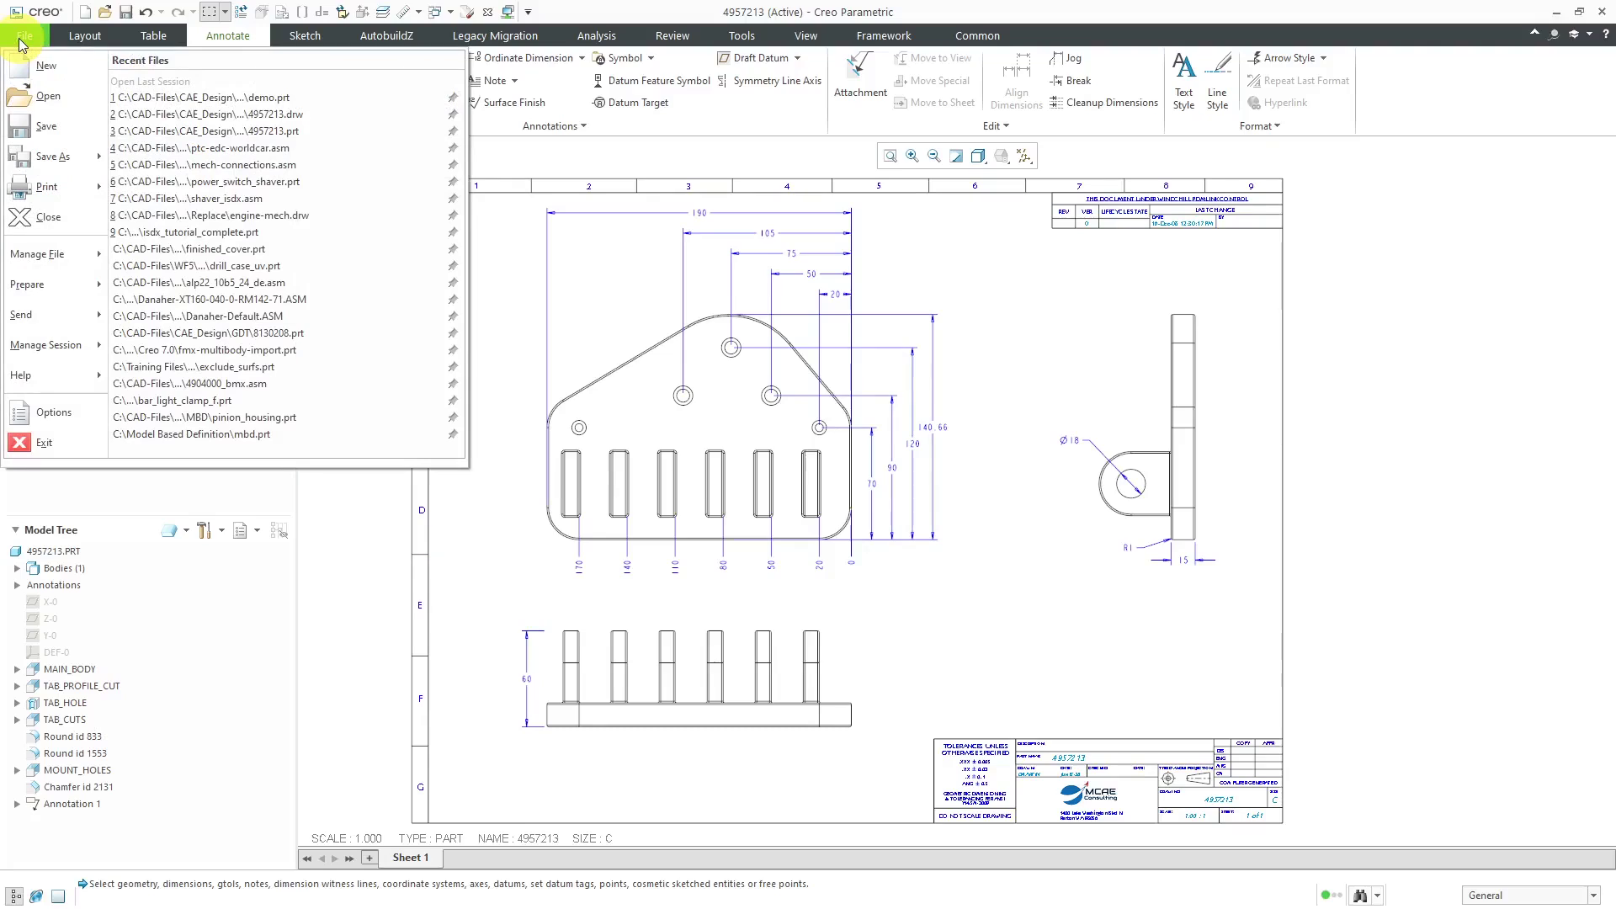
{"action": "mouse_move", "coordinate": [46, 288]}
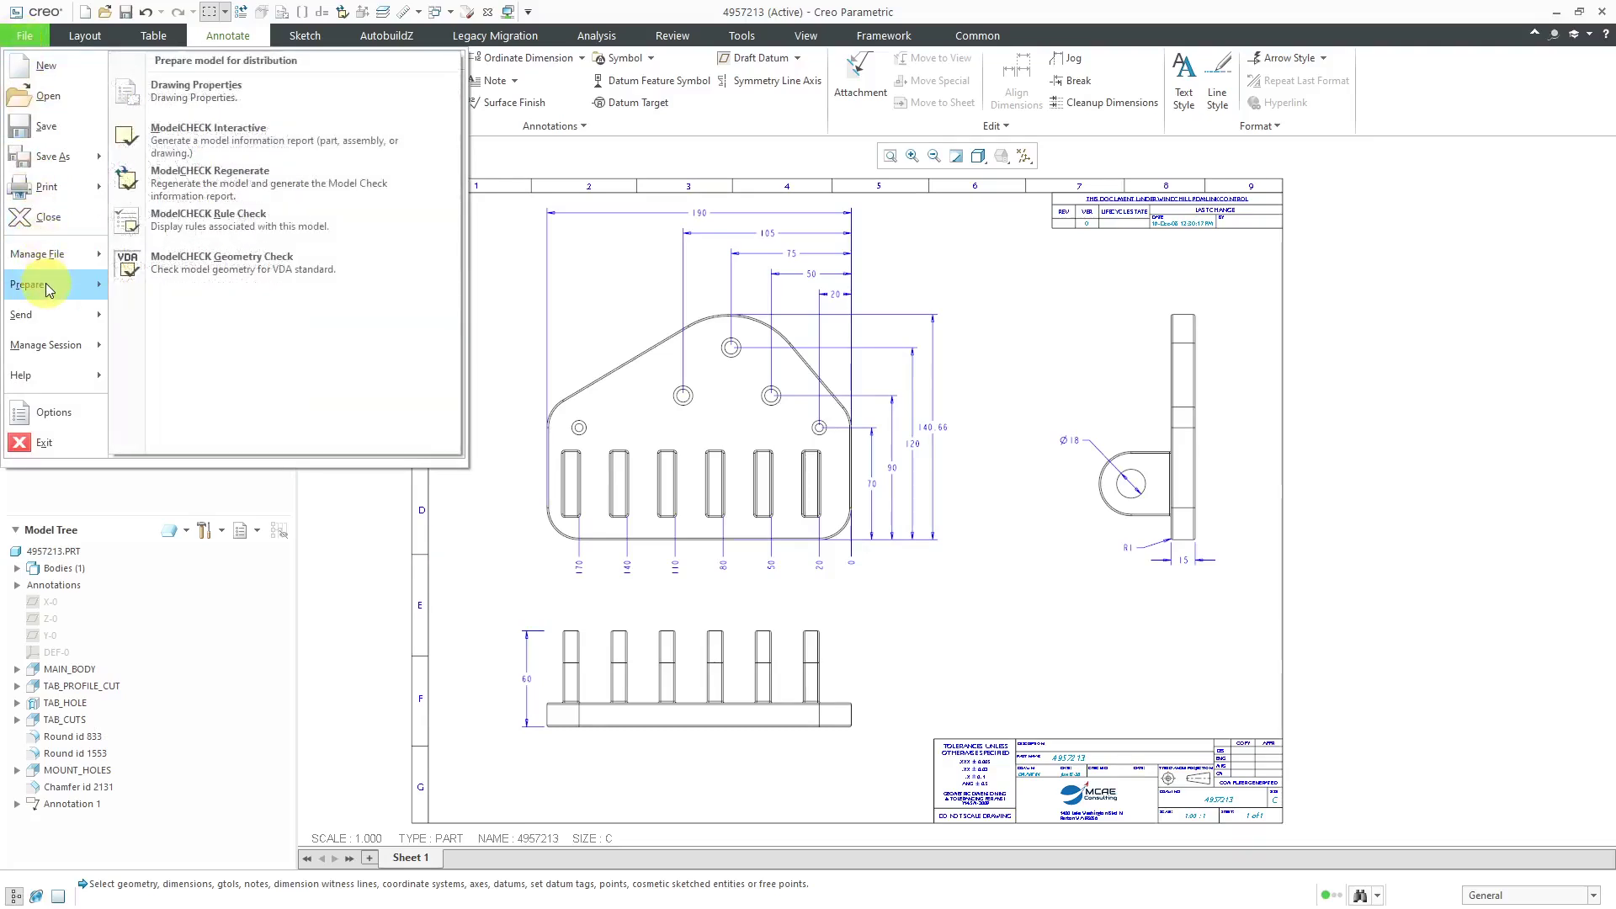
{"action": "left_click", "coordinate": [173, 90]}
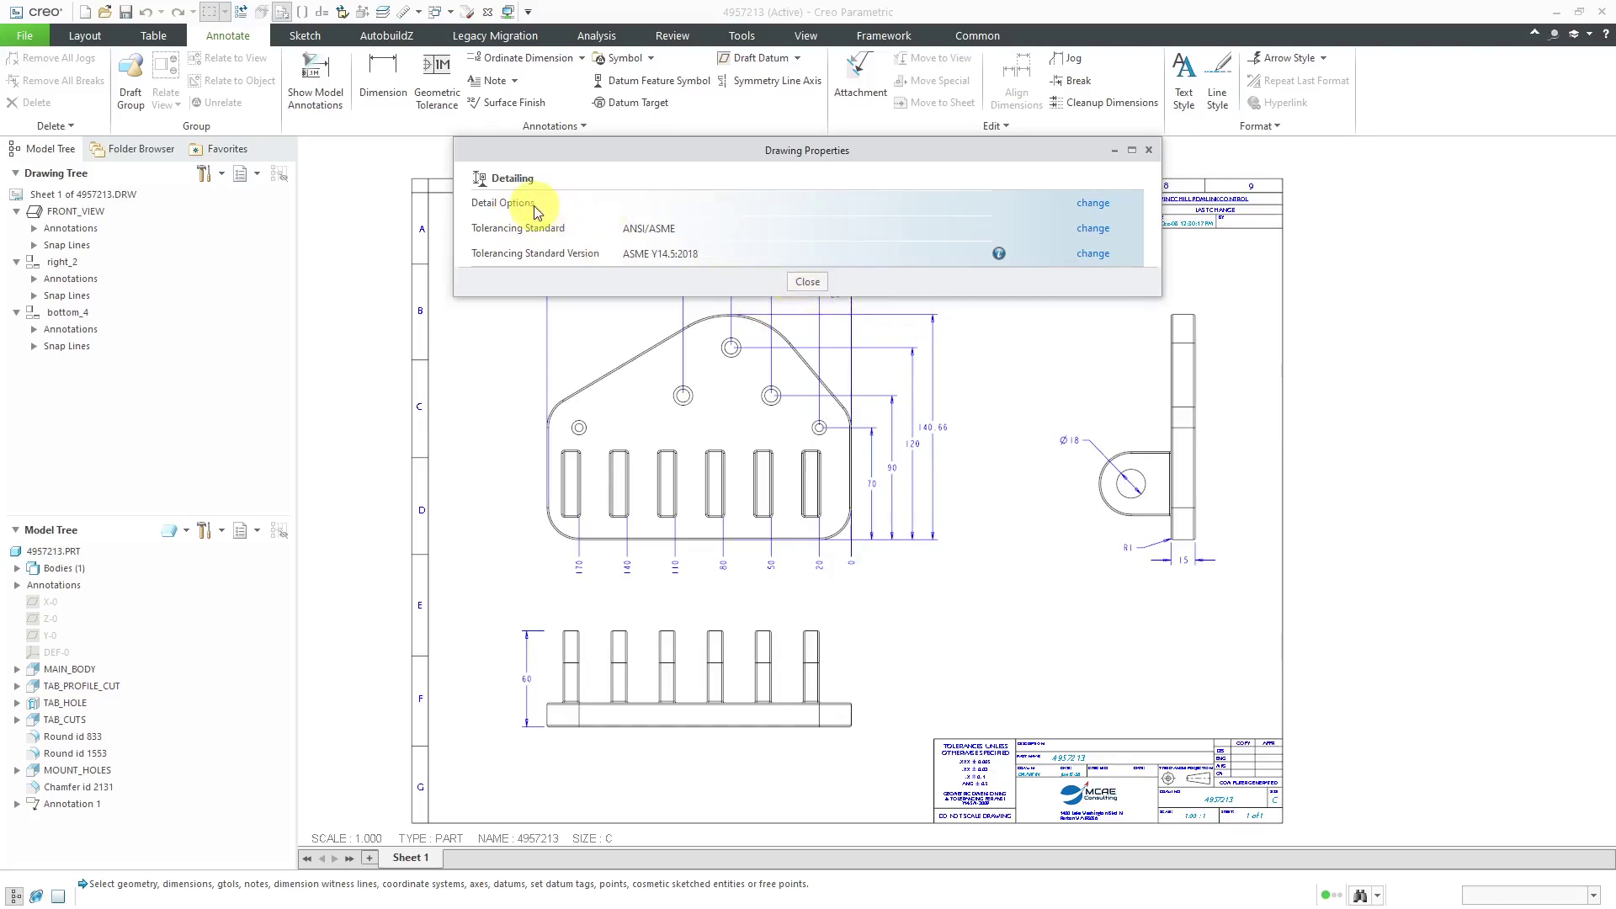
{"action": "left_click", "coordinate": [808, 283]}
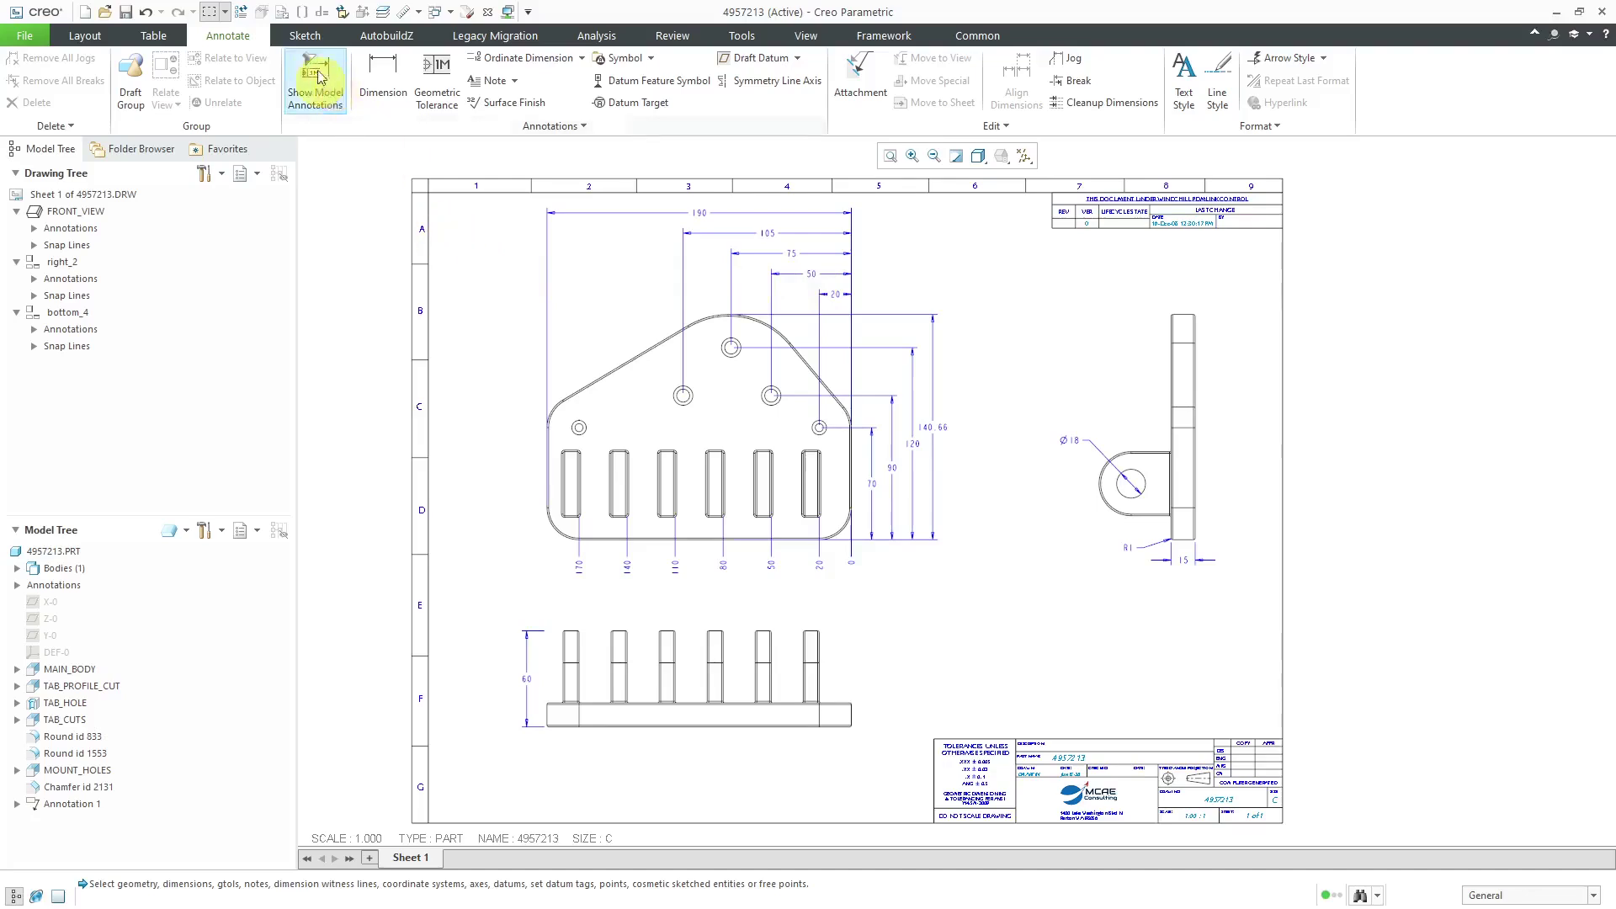
{"action": "left_click", "coordinate": [282, 14]}
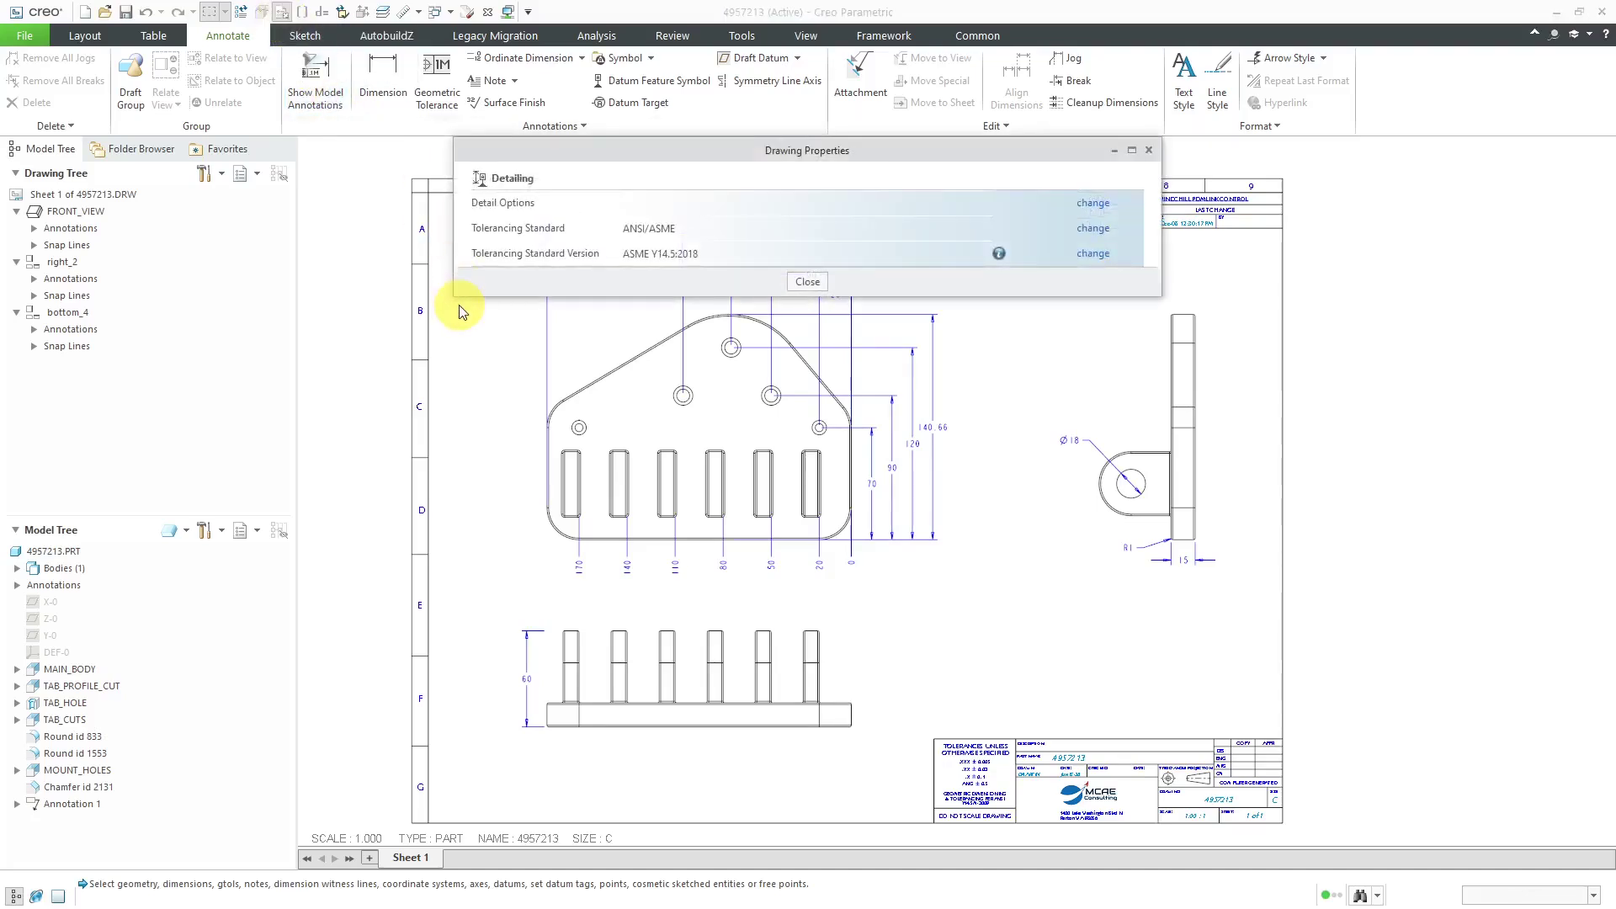
Change the tol_display detail option from no to yes and apply it.
{"action": "left_click", "coordinate": [1091, 205]}
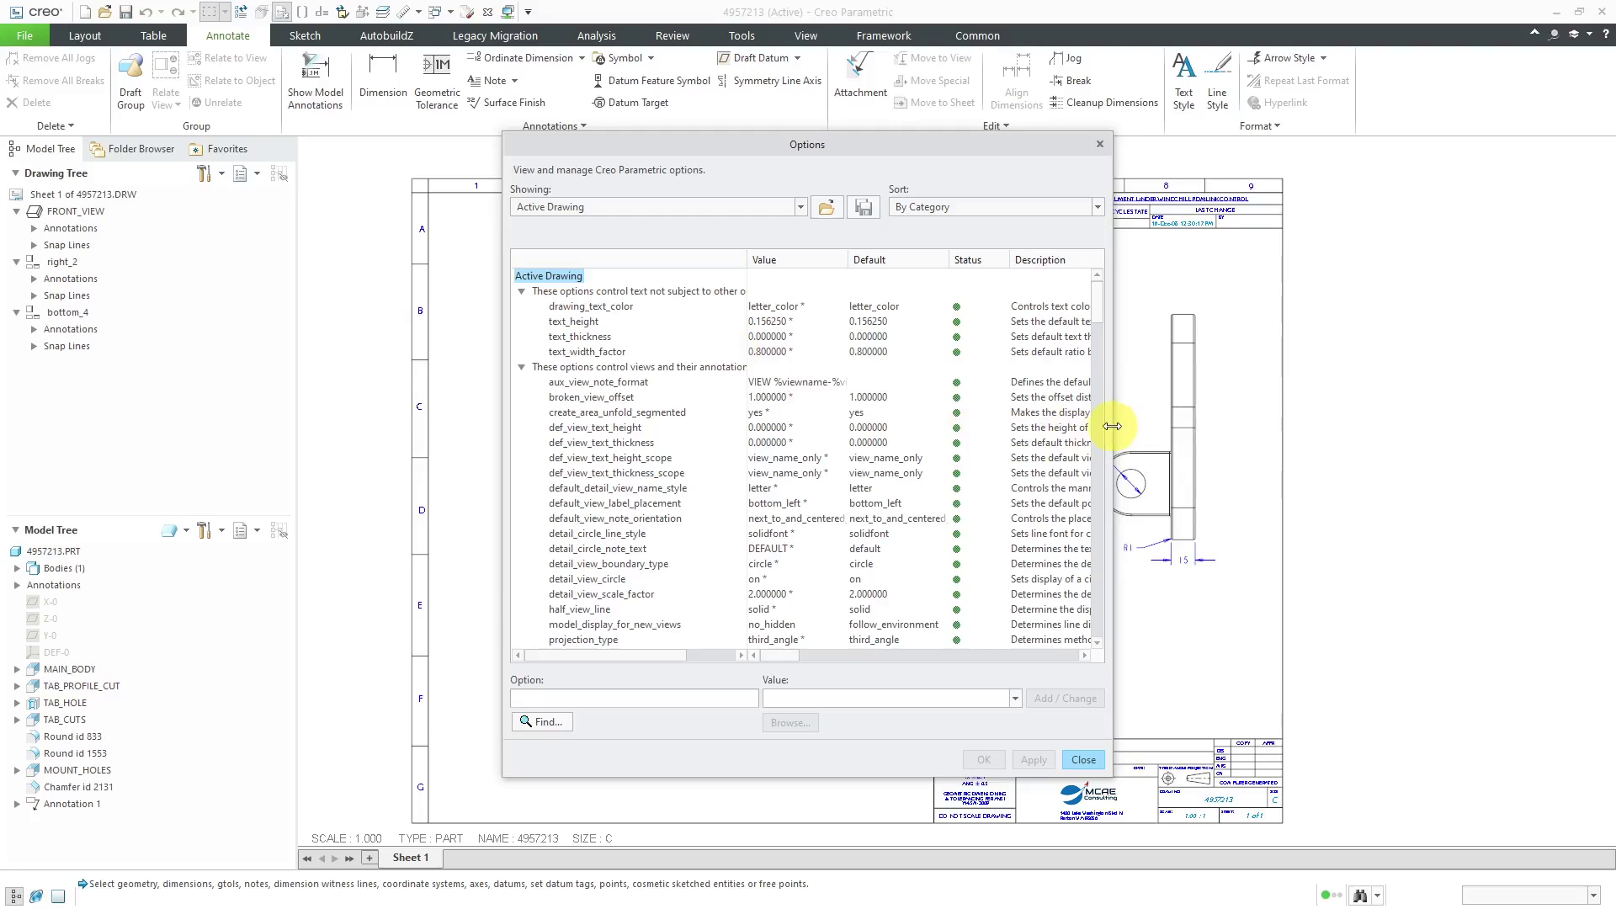
{"action": "left_click_drag", "start_coordinate": [1112, 428], "coordinate": [1306, 417]}
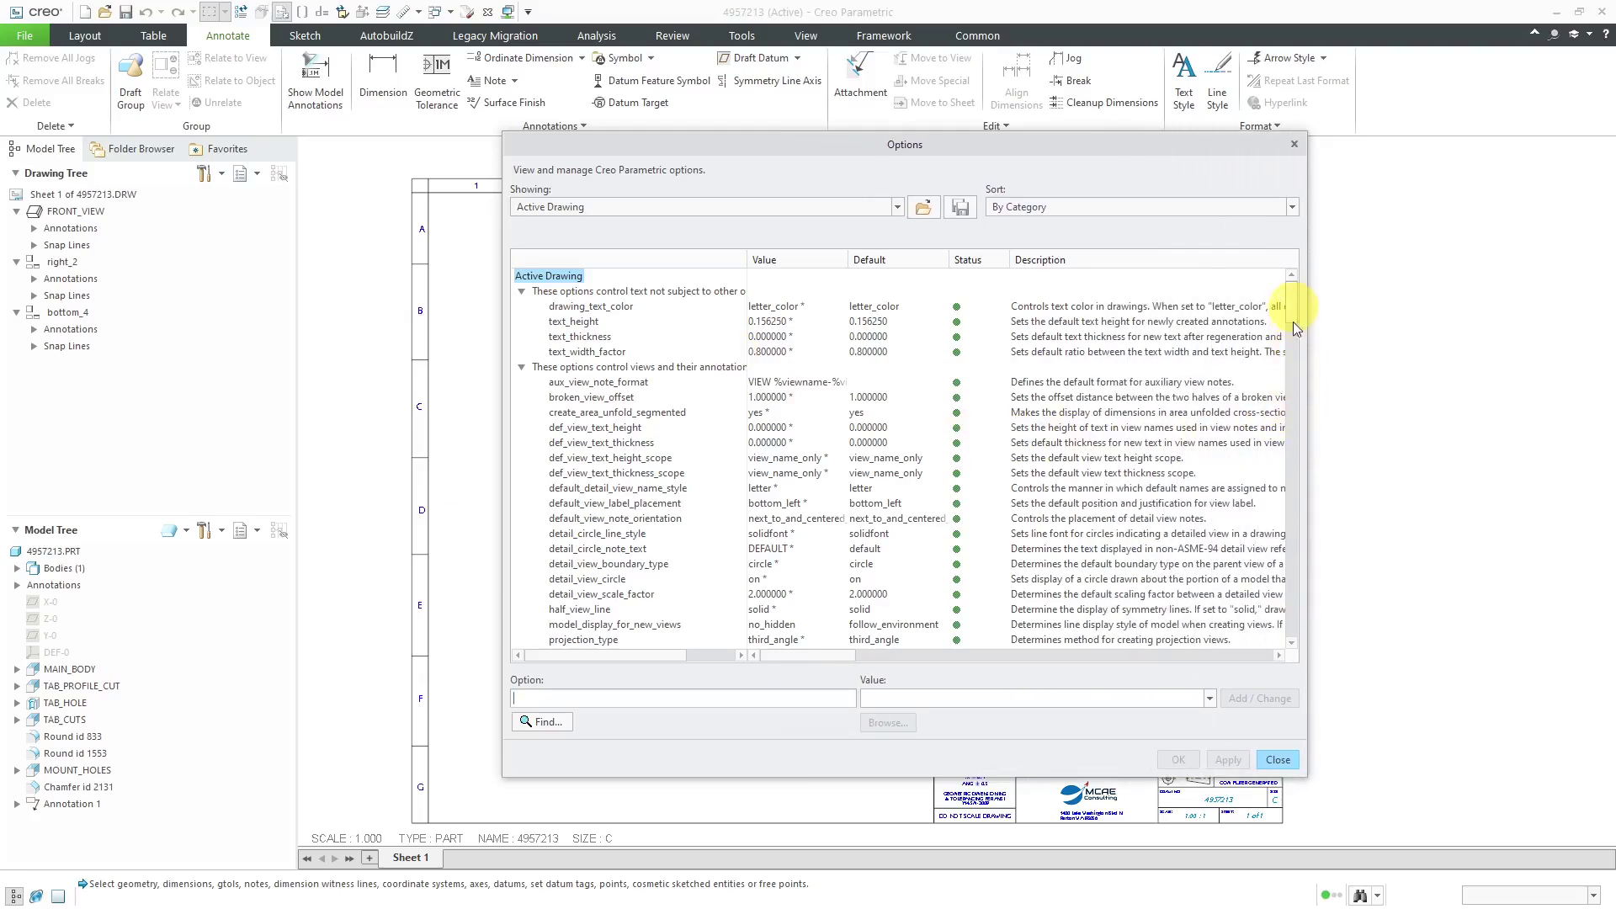
{"action": "scroll", "coordinate": [1292, 329], "scroll_direction": "down", "scroll_amount": 15}
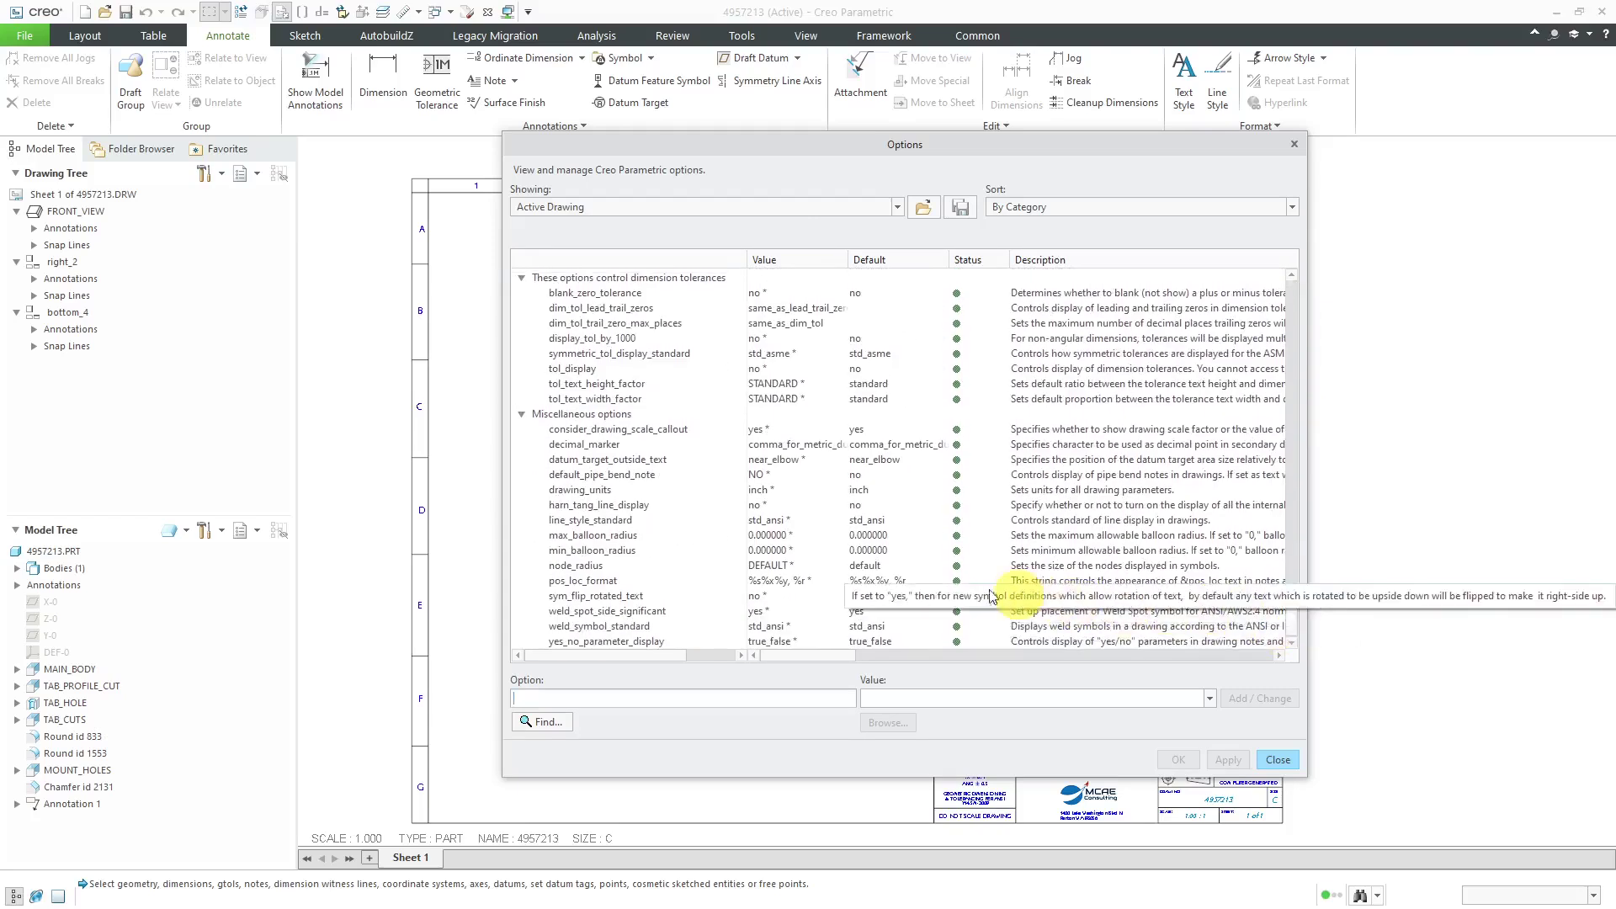
{"action": "left_click", "coordinate": [587, 372]}
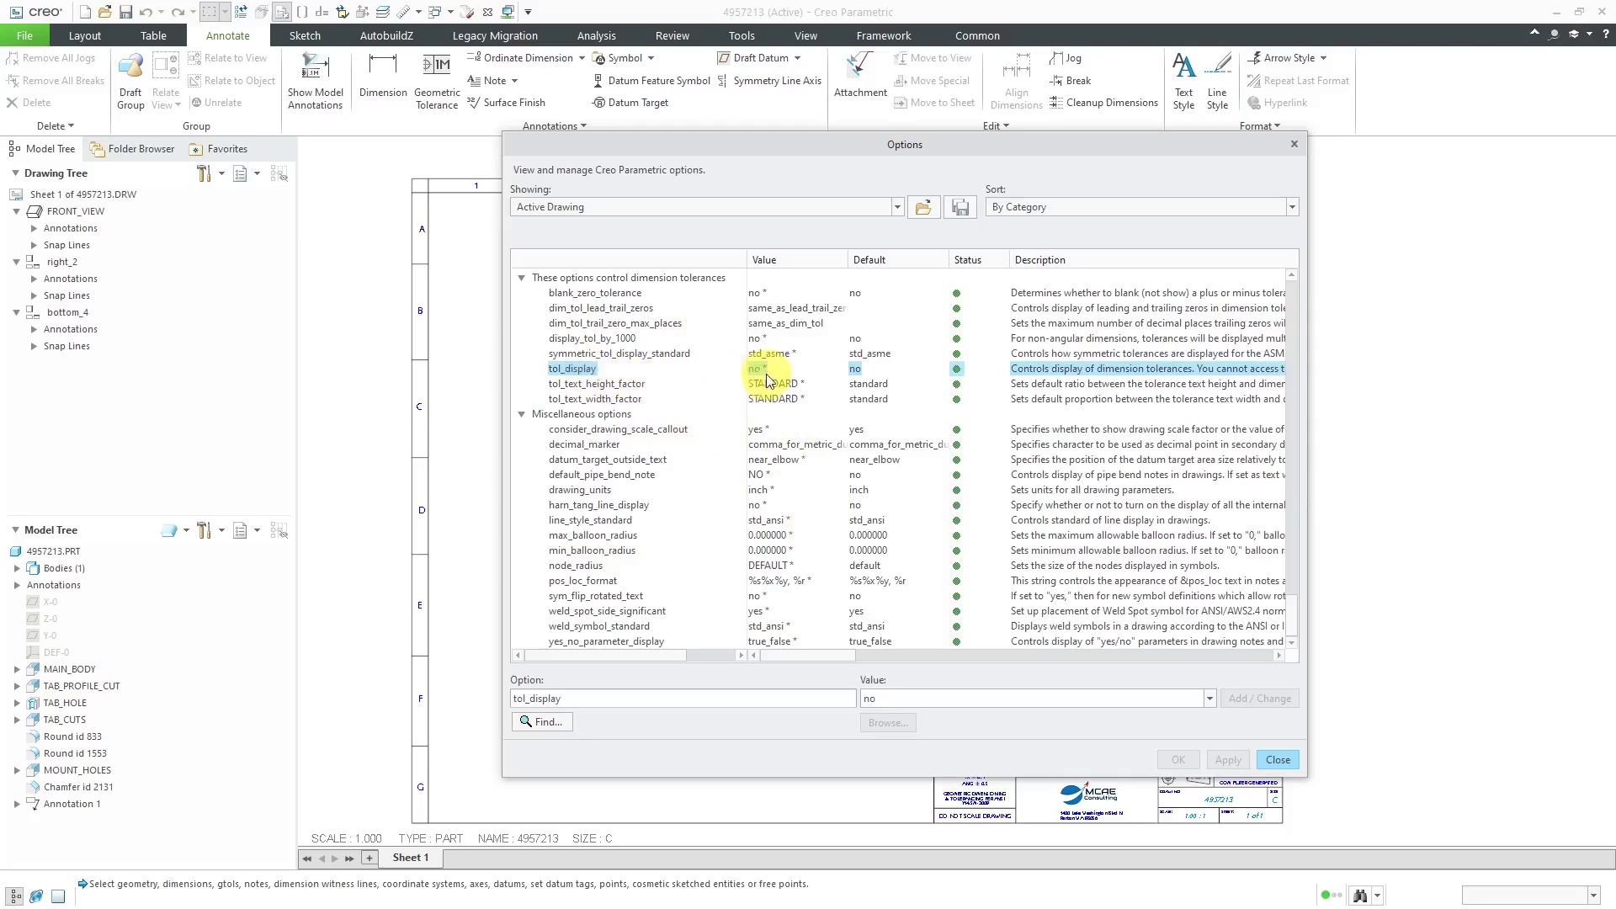
{"action": "left_click", "coordinate": [1209, 699]}
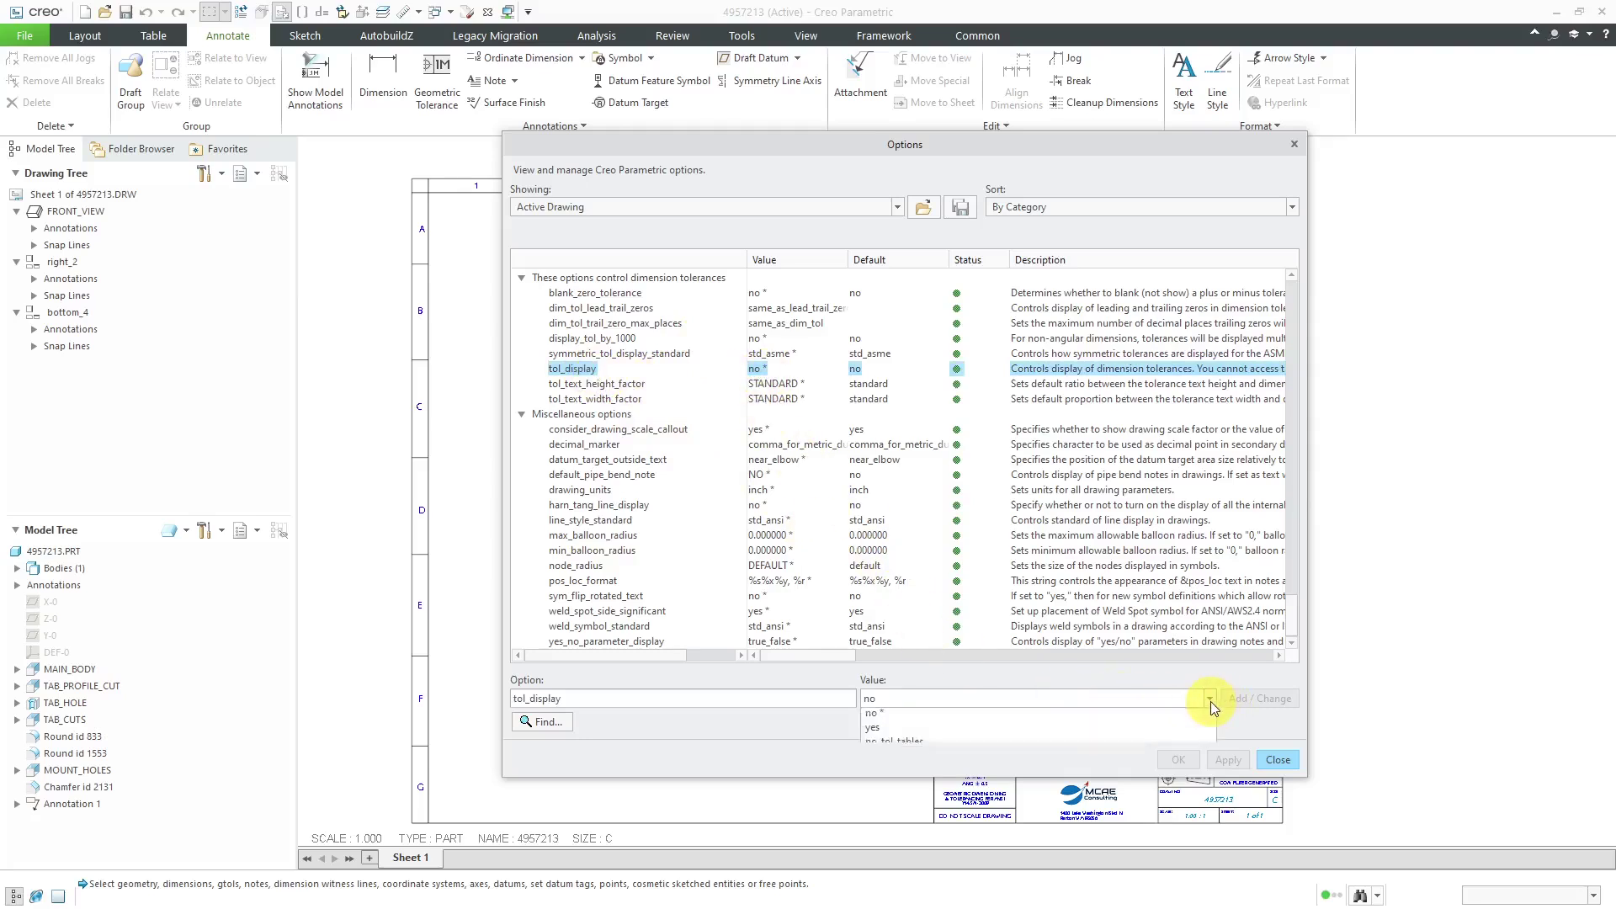
{"action": "left_click", "coordinate": [1172, 735]}
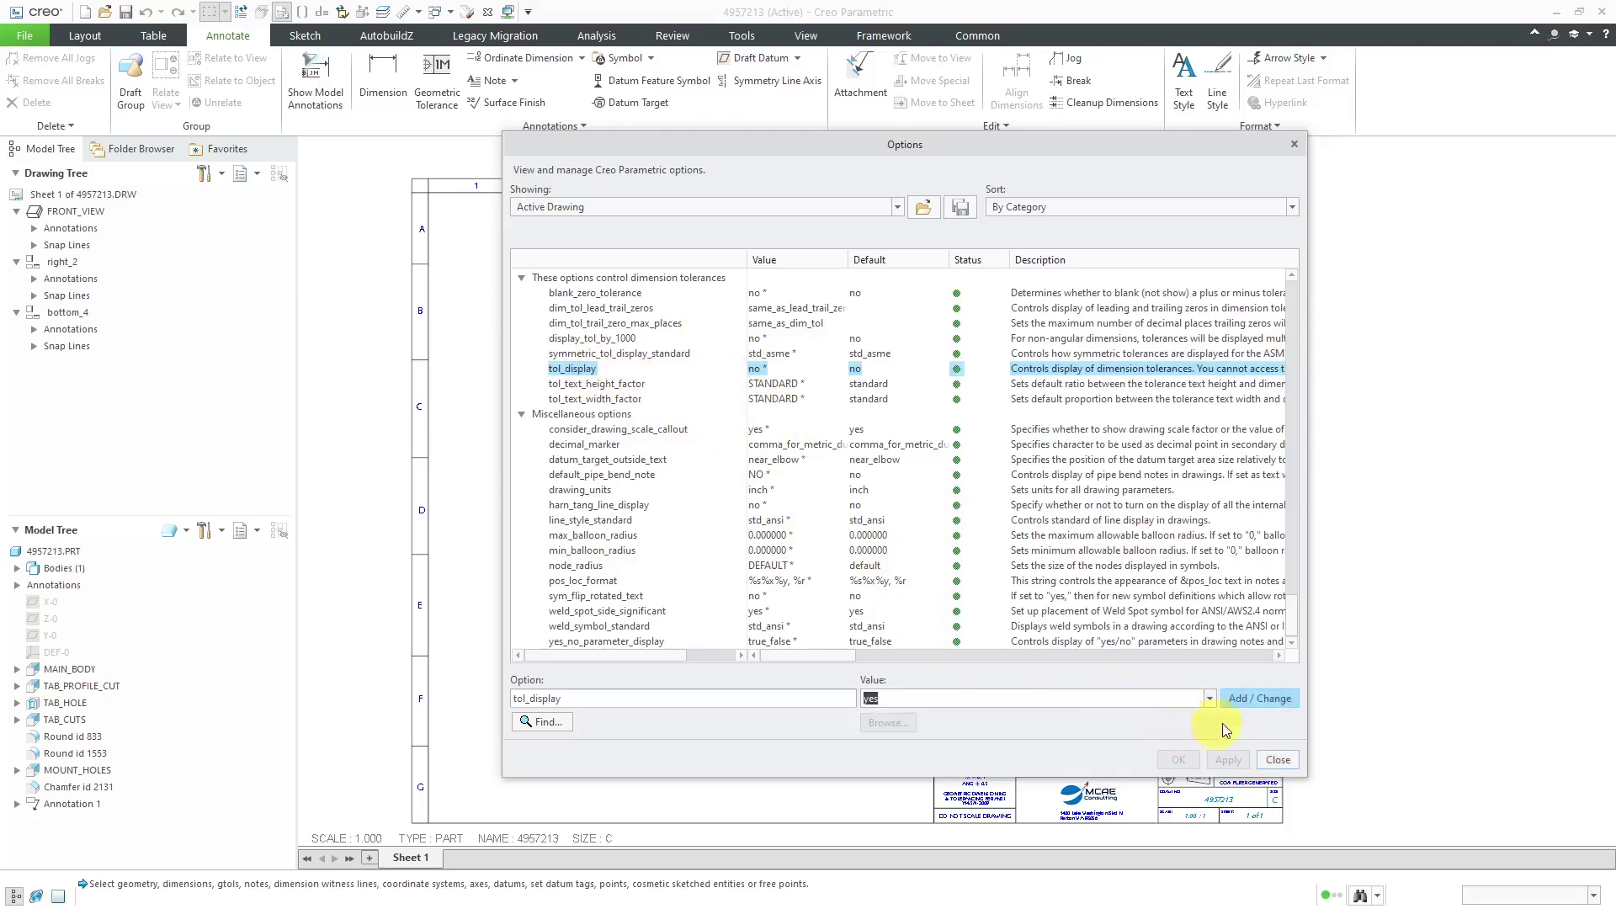
{"action": "left_click", "coordinate": [1255, 703]}
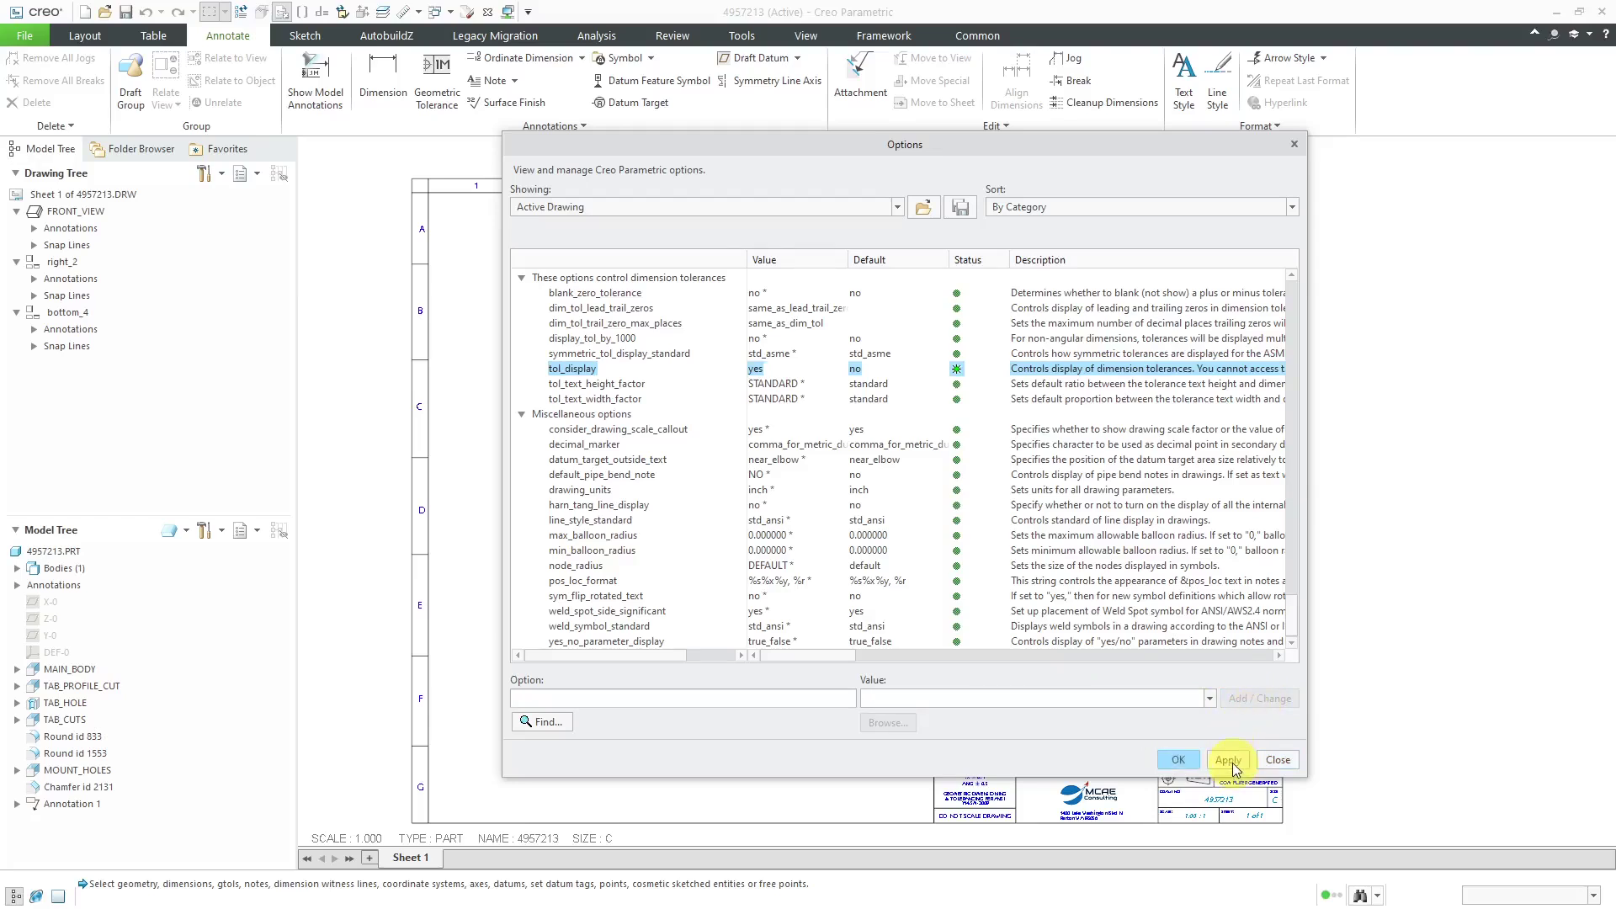
{"action": "left_click", "coordinate": [1229, 760]}
{"action": "left_click", "coordinate": [1275, 760]}
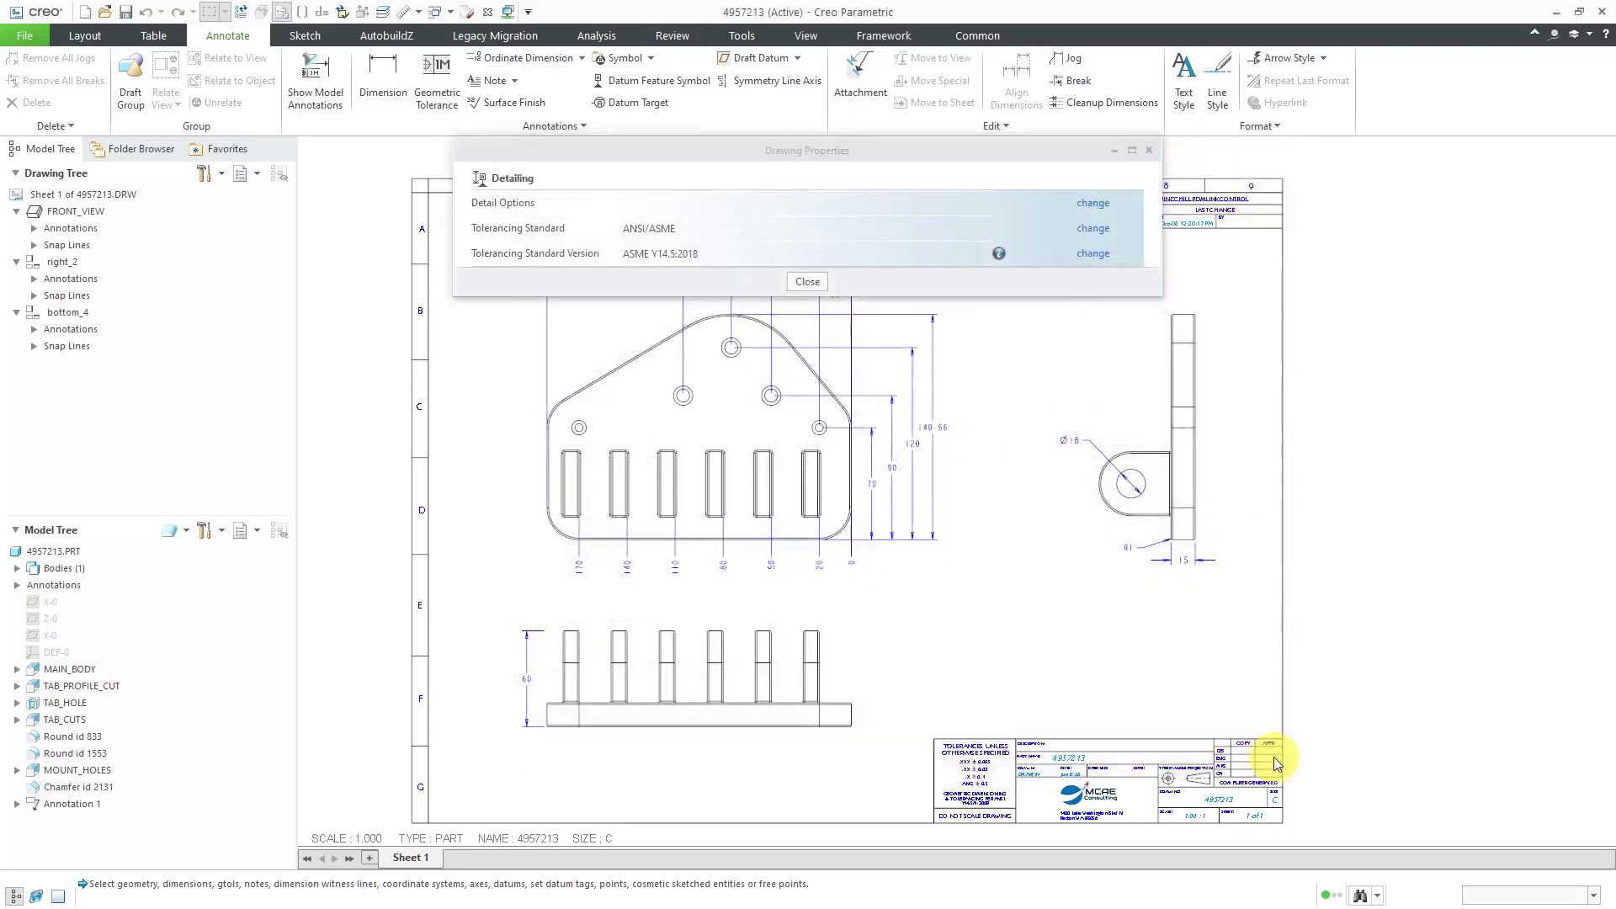
Close Drawing Properties and zoom in on the Ø18 hole's +0.04/-0.01 tolerance.
{"action": "left_click", "coordinate": [821, 285]}
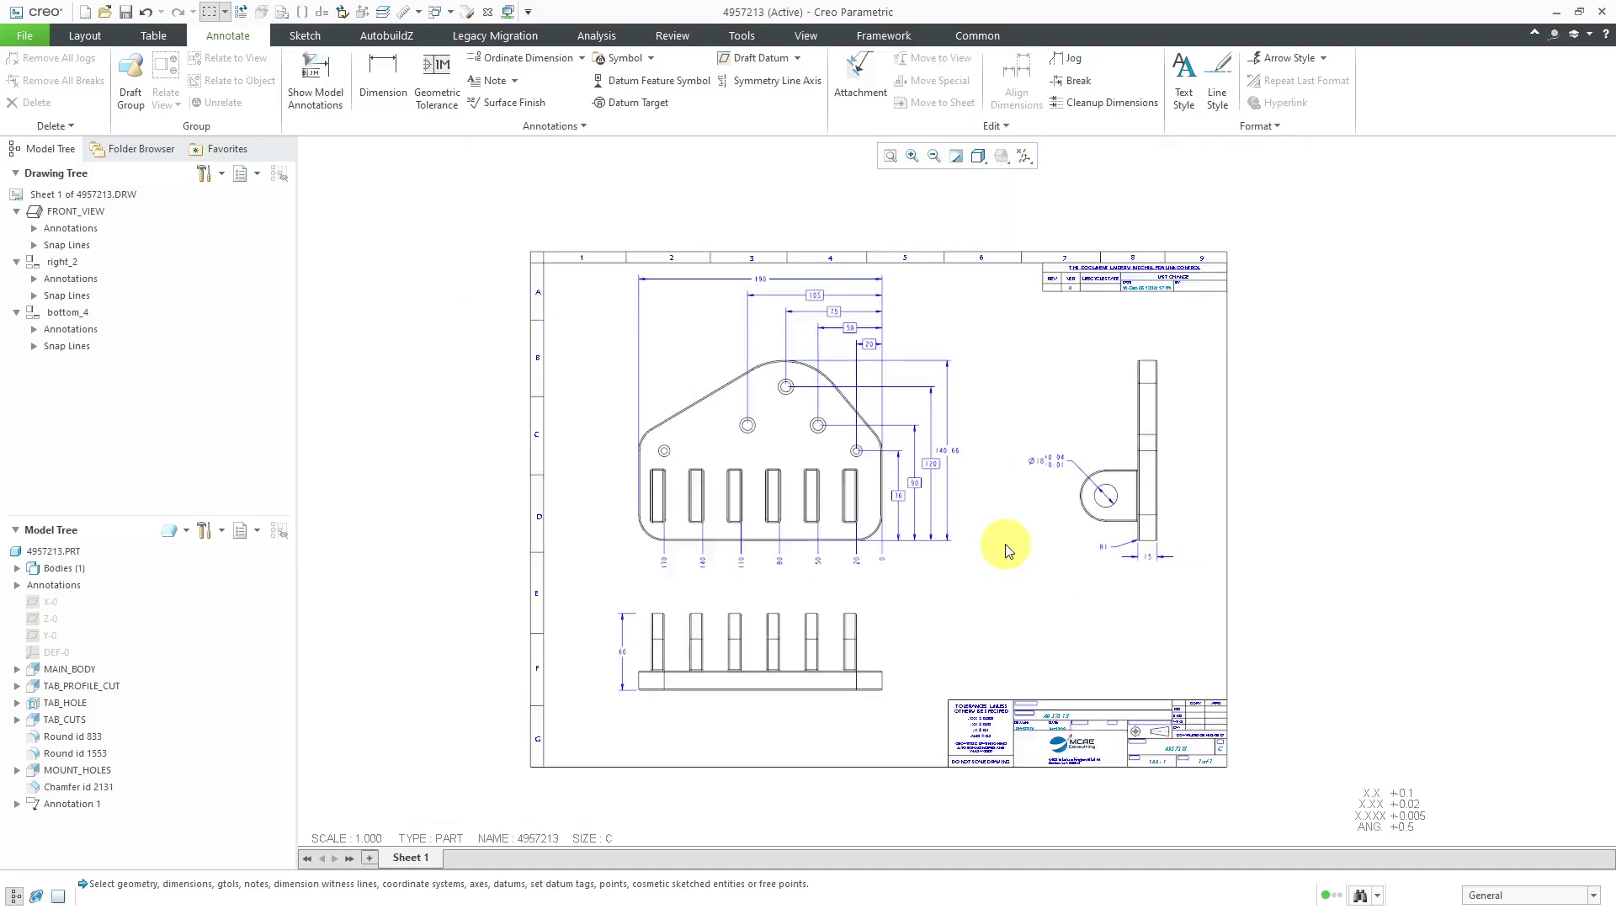
{"action": "scroll", "coordinate": [1008, 549], "scroll_direction": "up", "scroll_amount": 1}
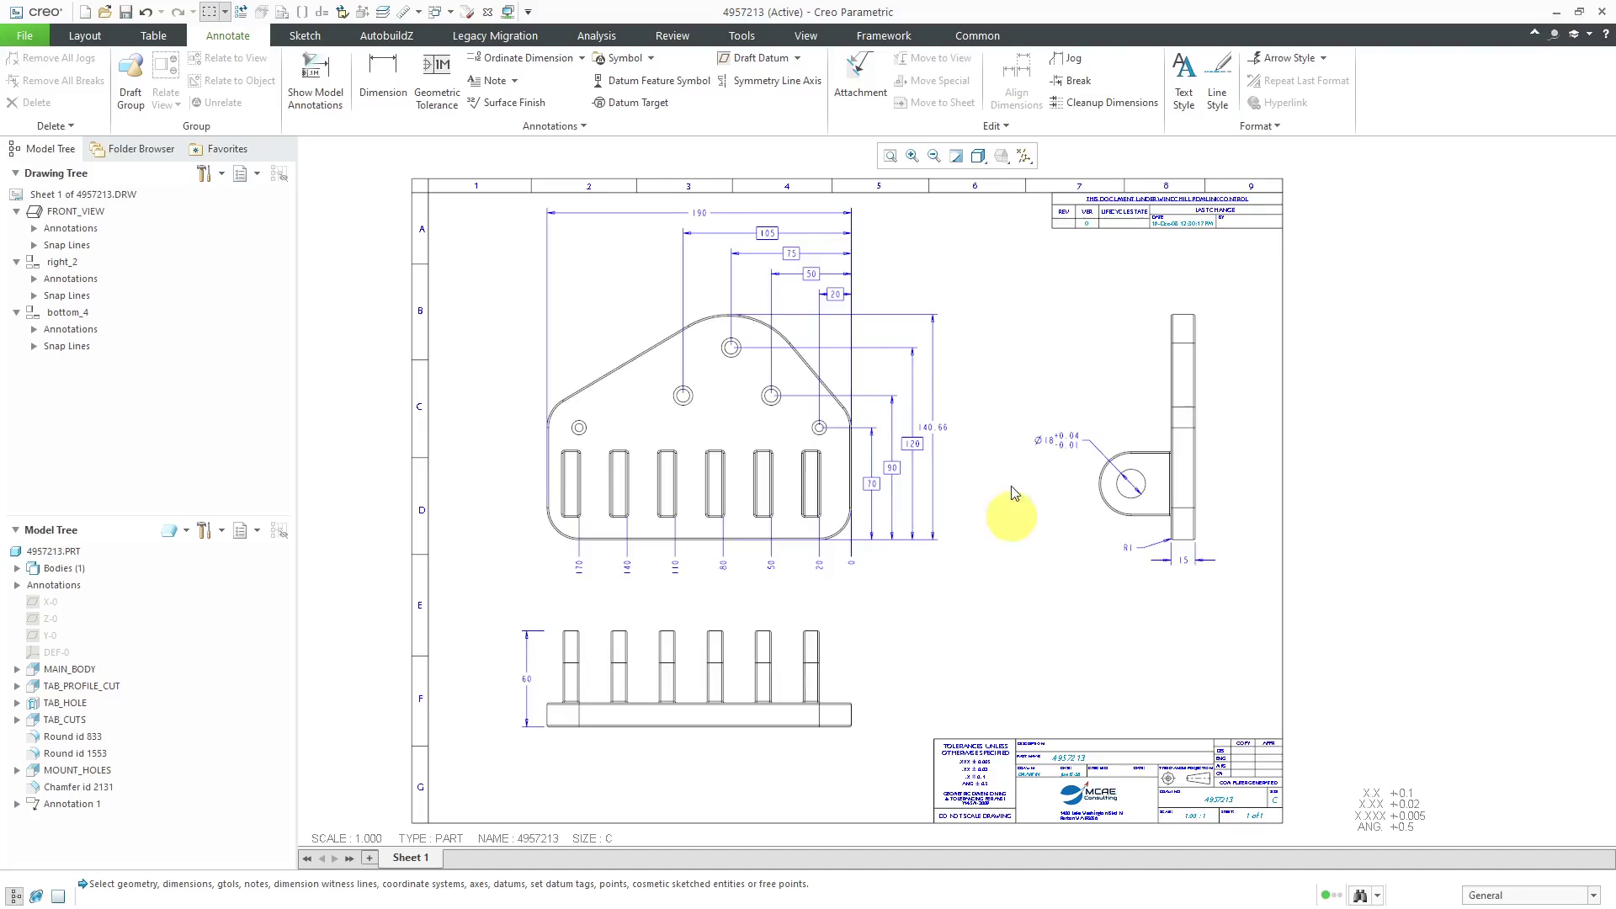
{"action": "scroll", "coordinate": [935, 257], "scroll_direction": "up", "scroll_amount": 1}
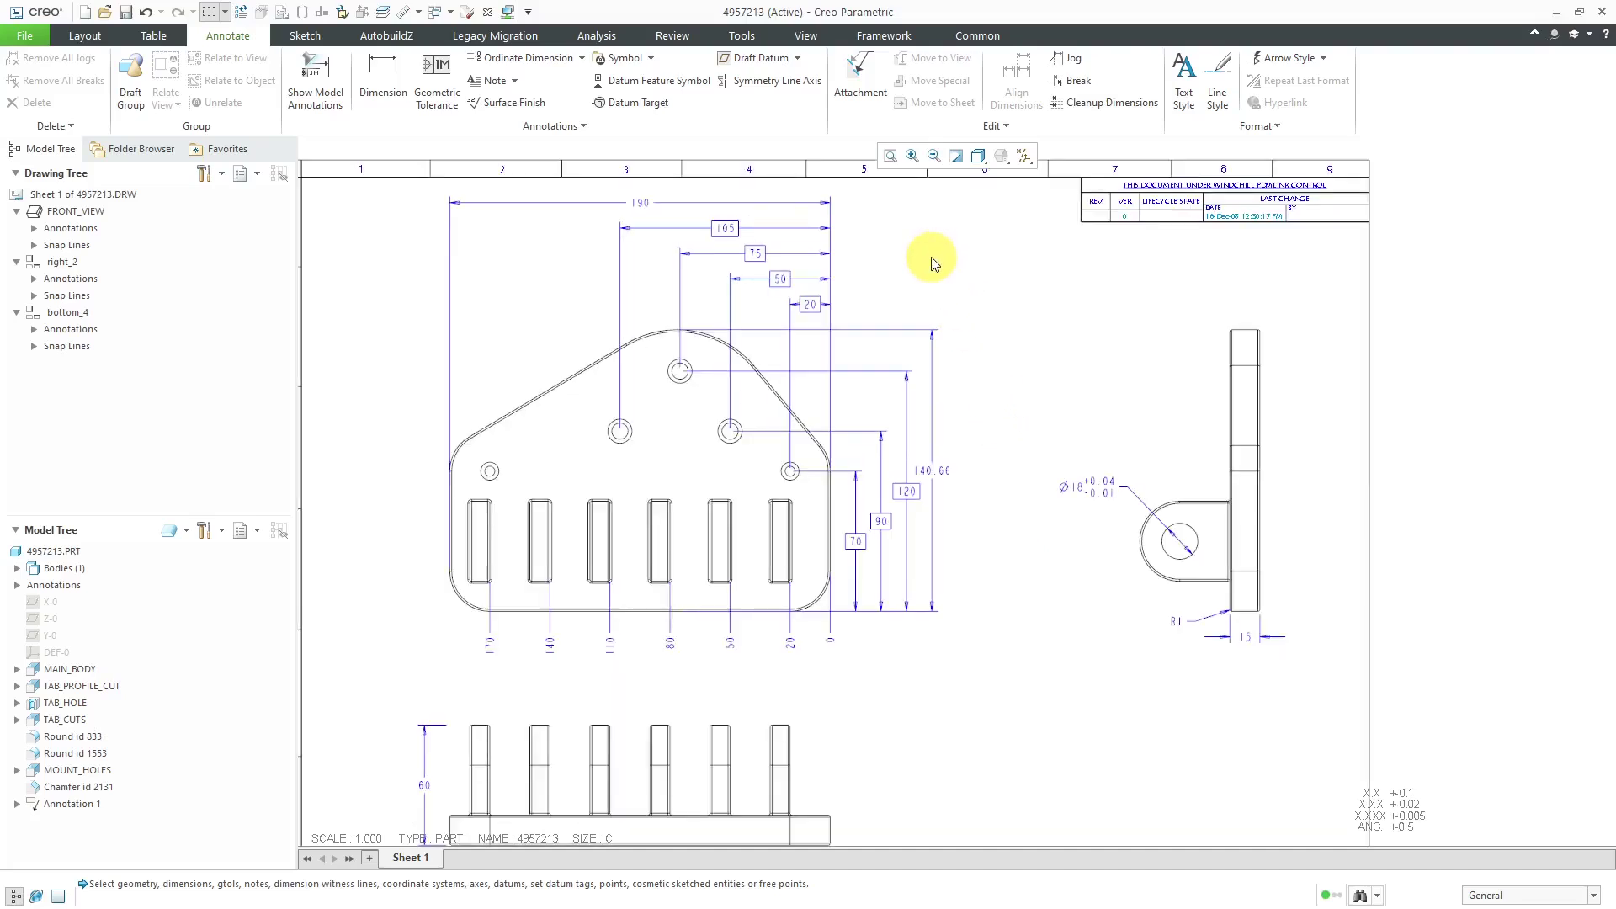
{"action": "middle_click_drag", "start_coordinate": [928, 264], "coordinate": [930, 313]}
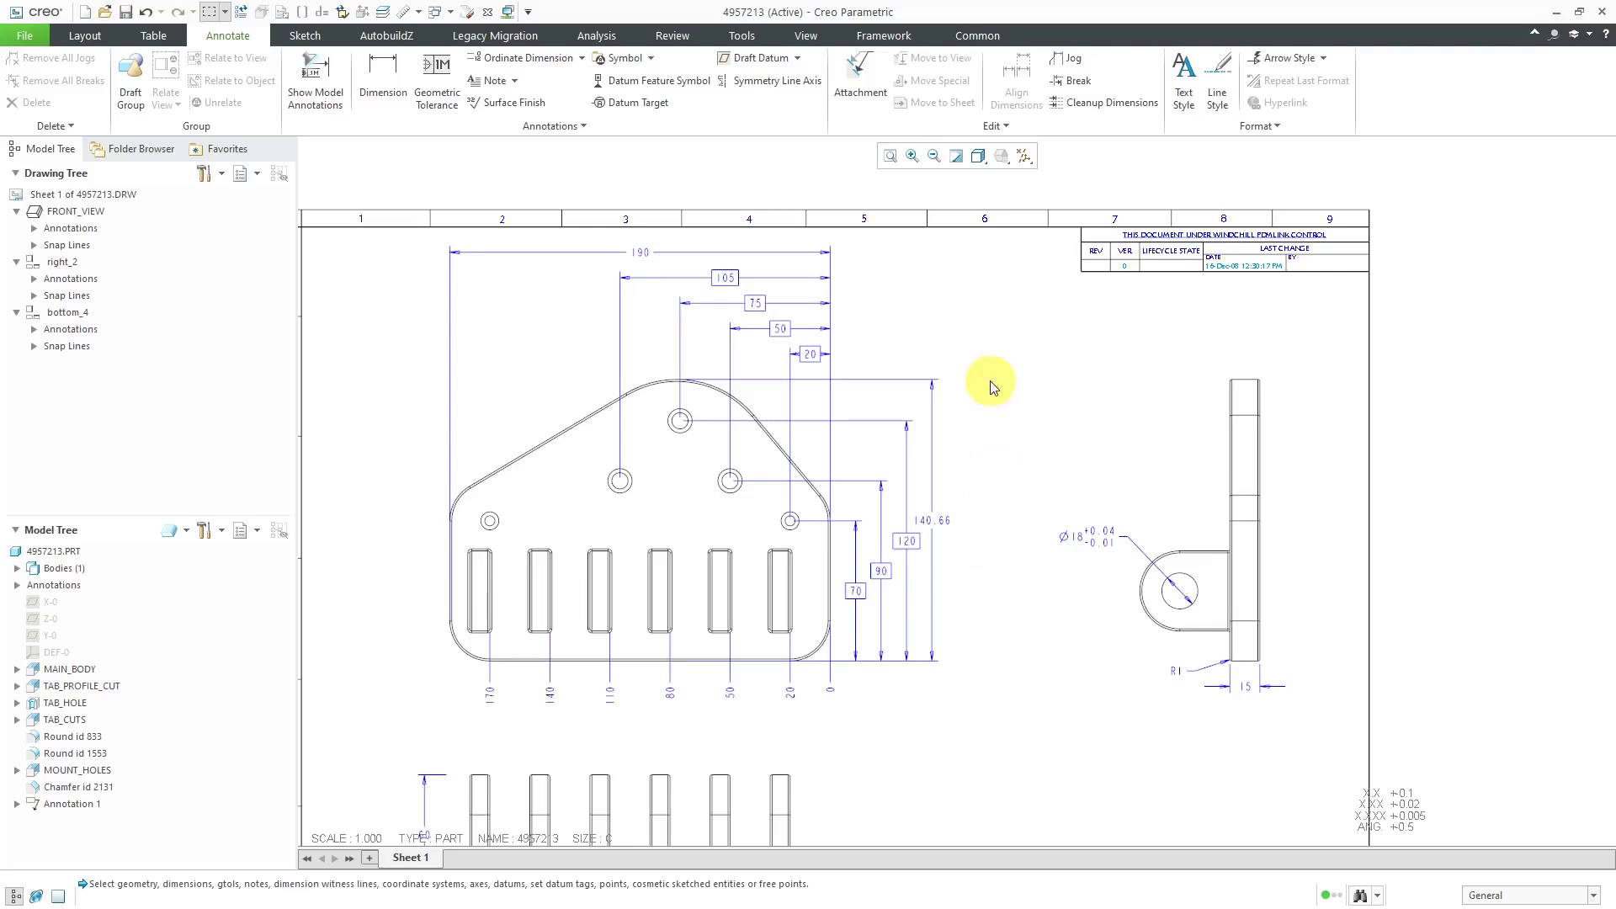
{"action": "scroll", "coordinate": [989, 381], "scroll_direction": "up", "scroll_amount": 1}
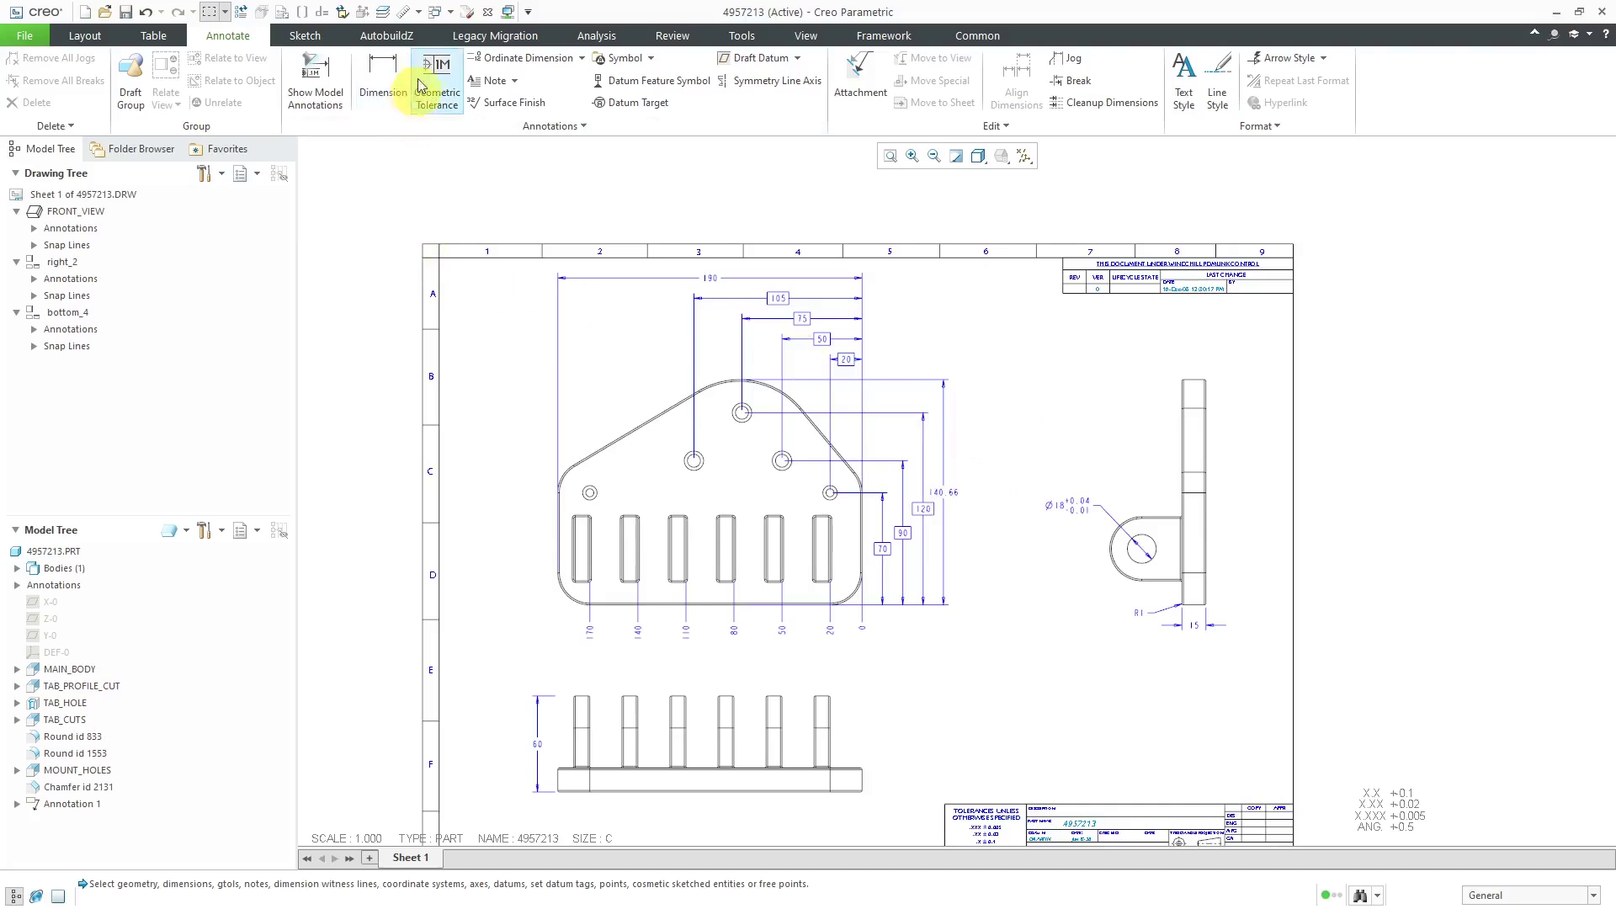
Switch to the 4957213.PRT window showing the 5_Set_Datums state with datums A and B.
{"action": "left_click", "coordinate": [450, 17]}
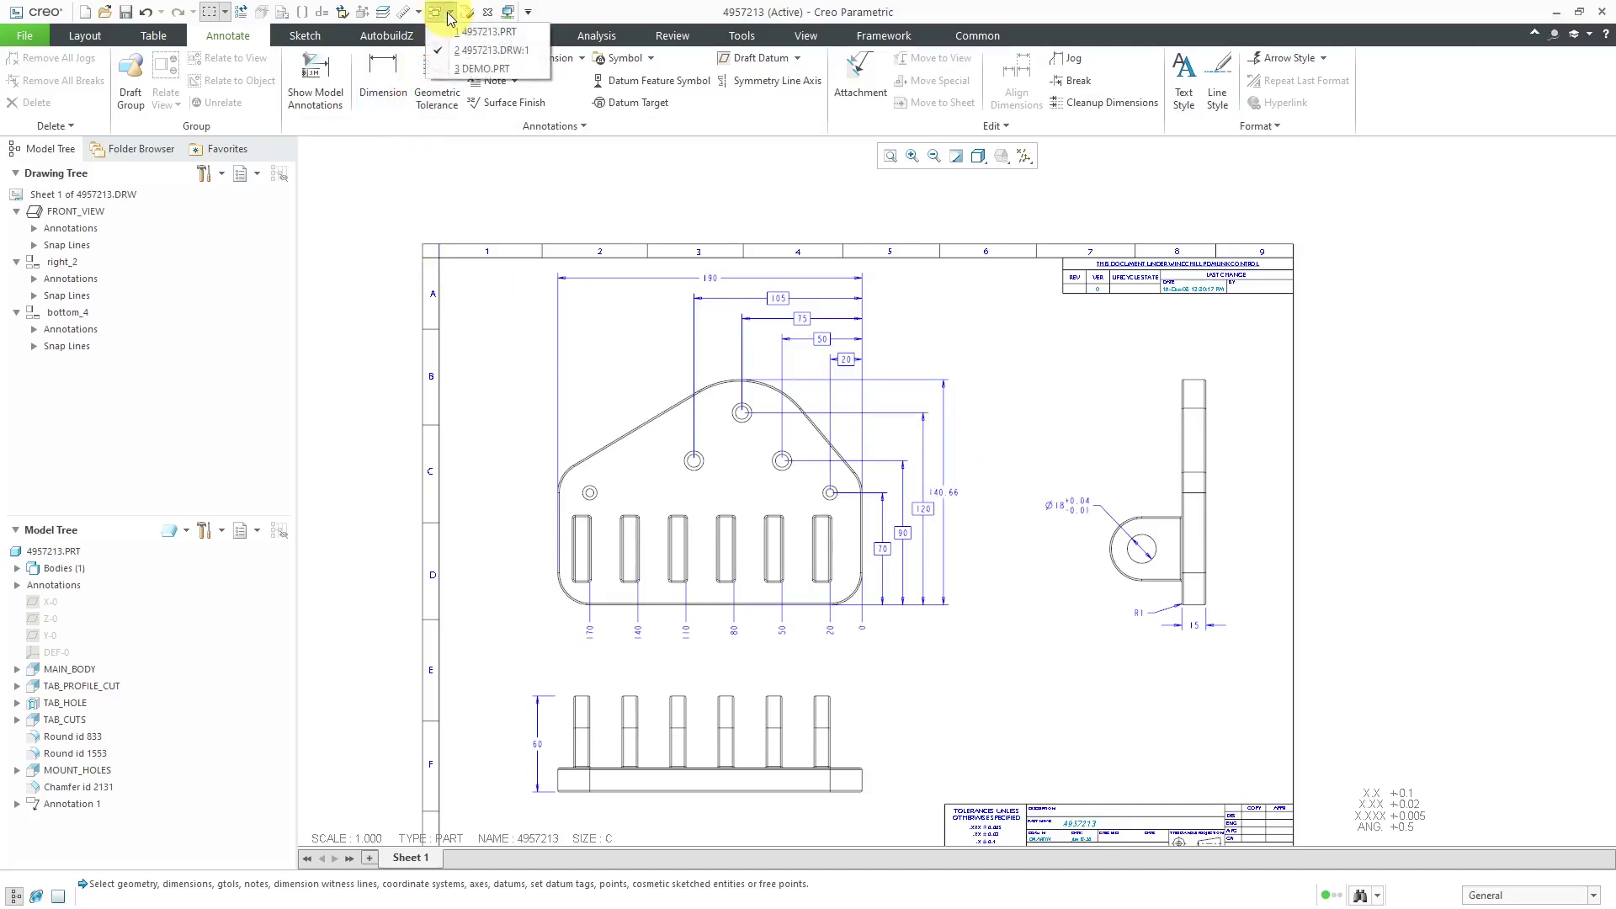
{"action": "left_click", "coordinate": [459, 55]}
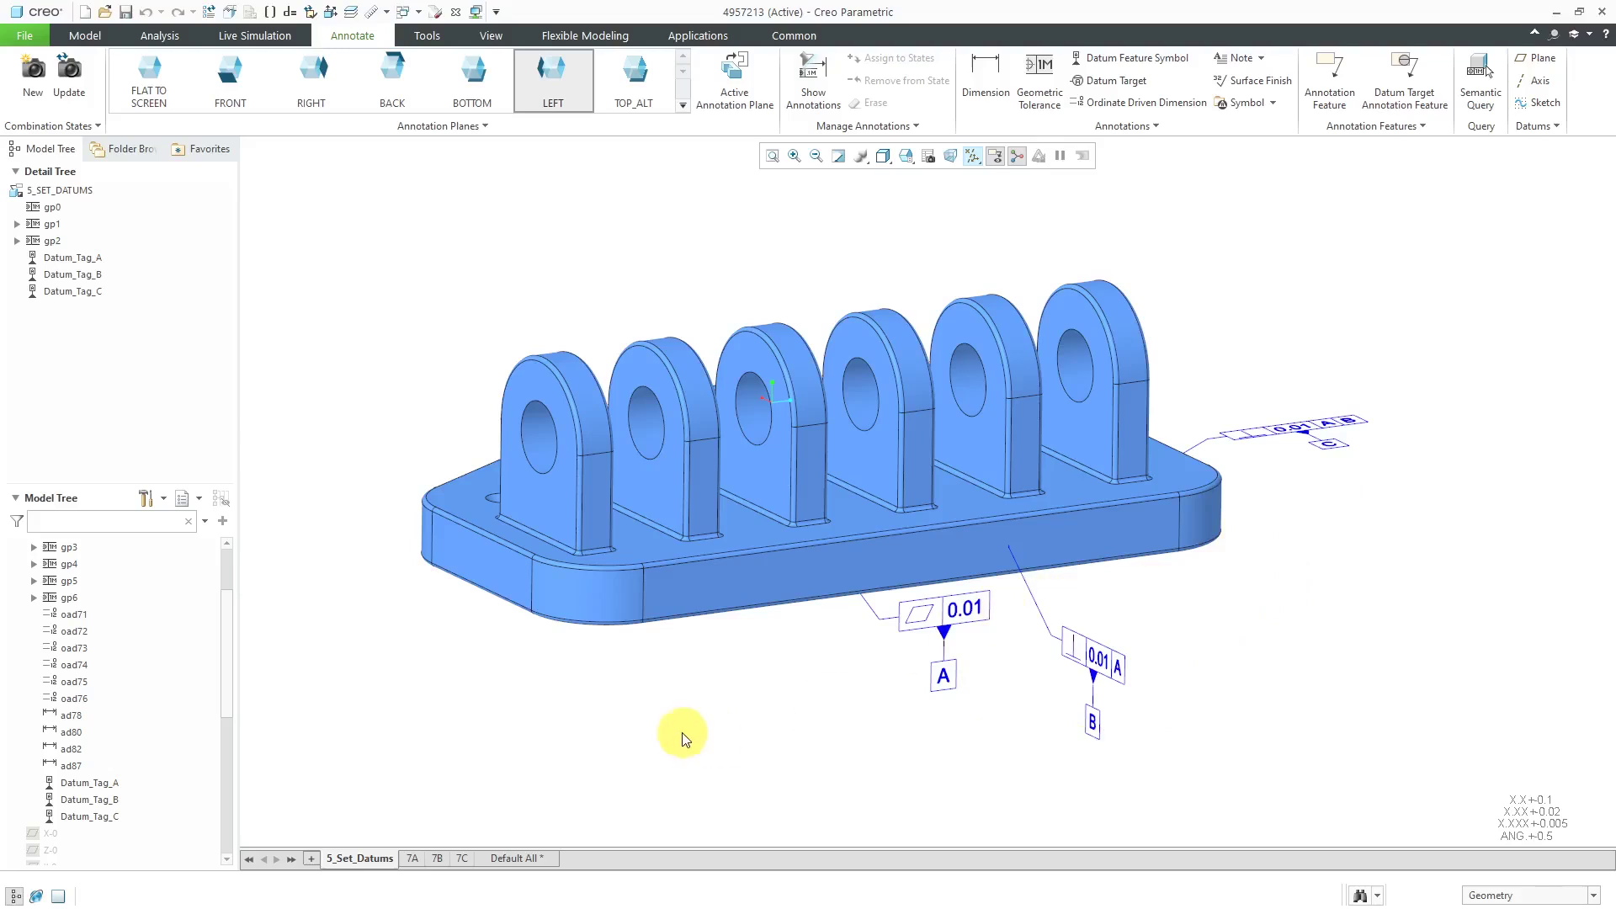
Step through the part's 7A, 7B and 7C annotation states to review the hole position tolerances.
{"action": "left_click", "coordinate": [412, 859]}
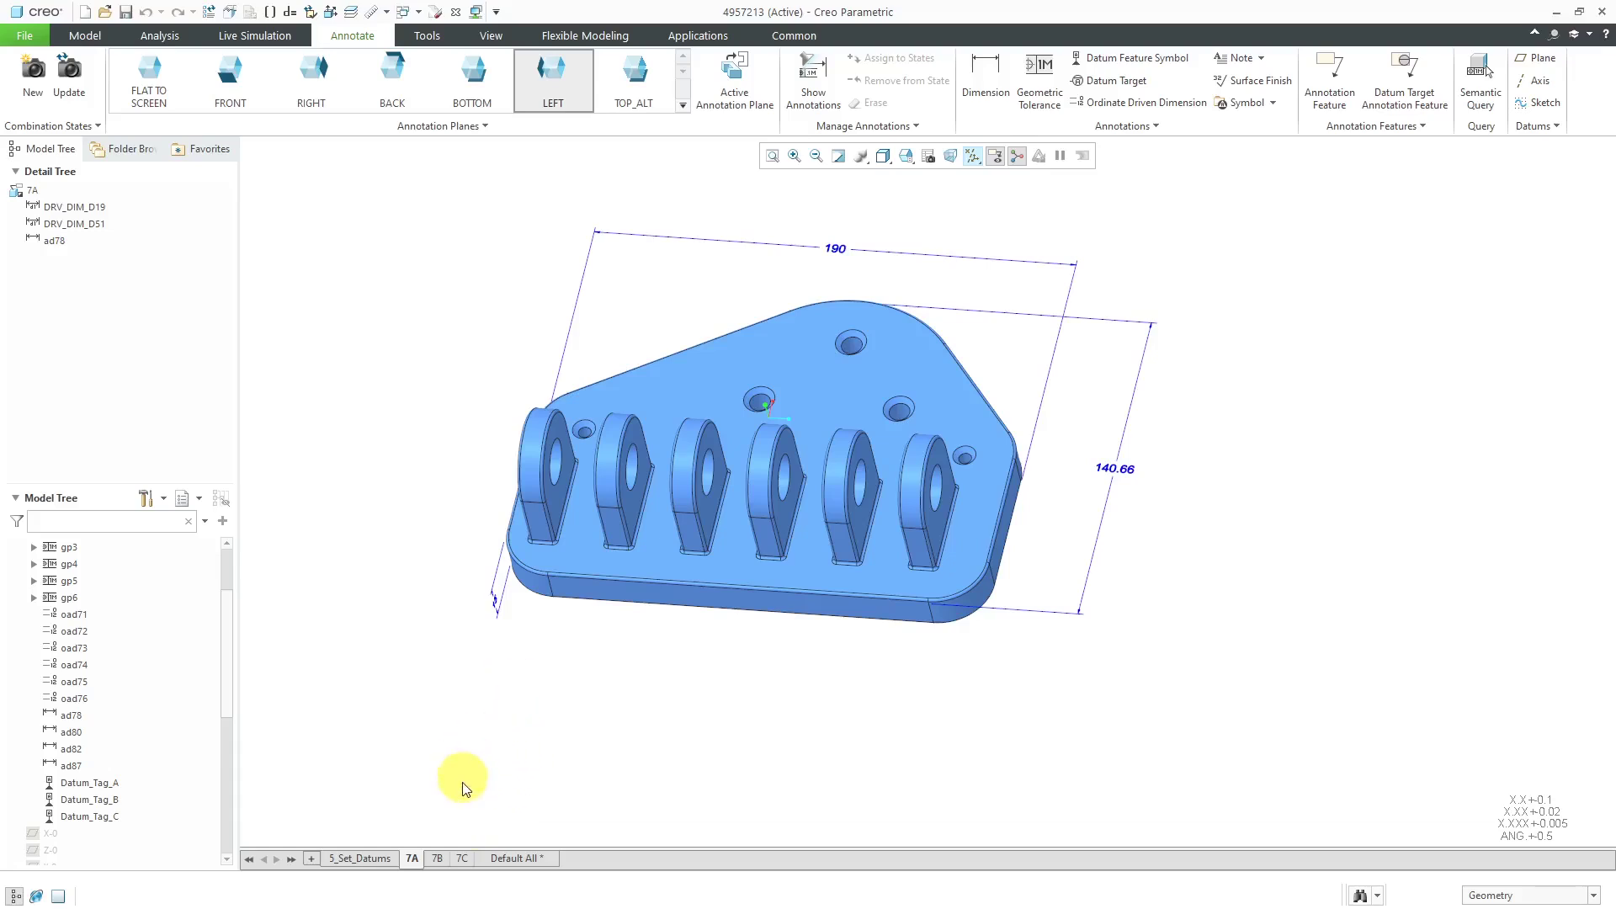
{"action": "left_click", "coordinate": [436, 857]}
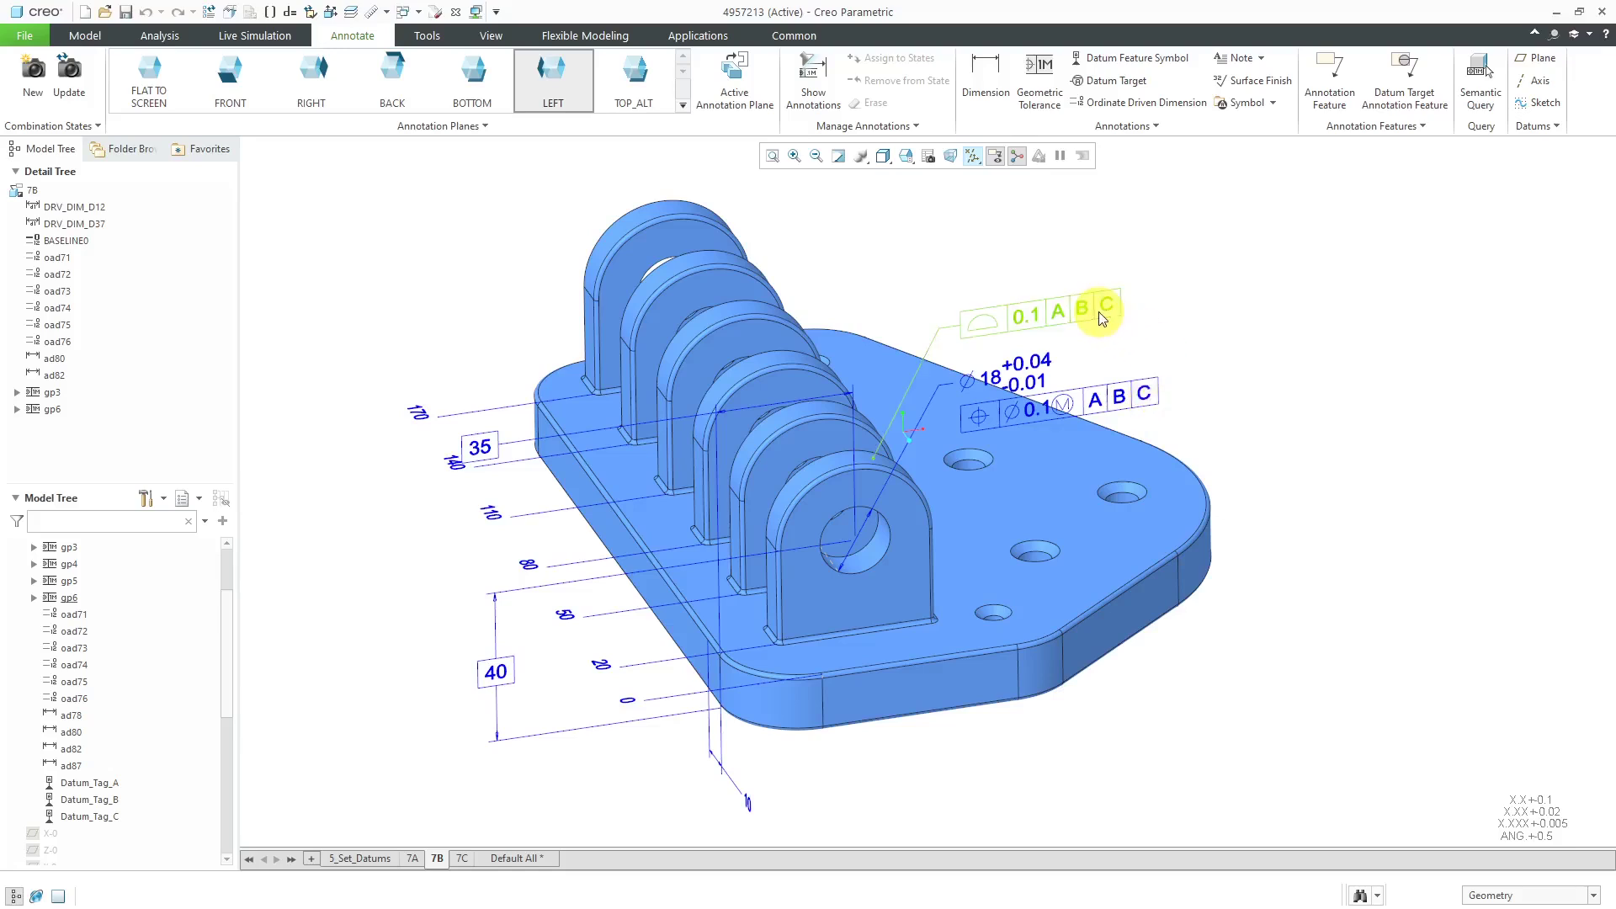
{"action": "left_click", "coordinate": [461, 859]}
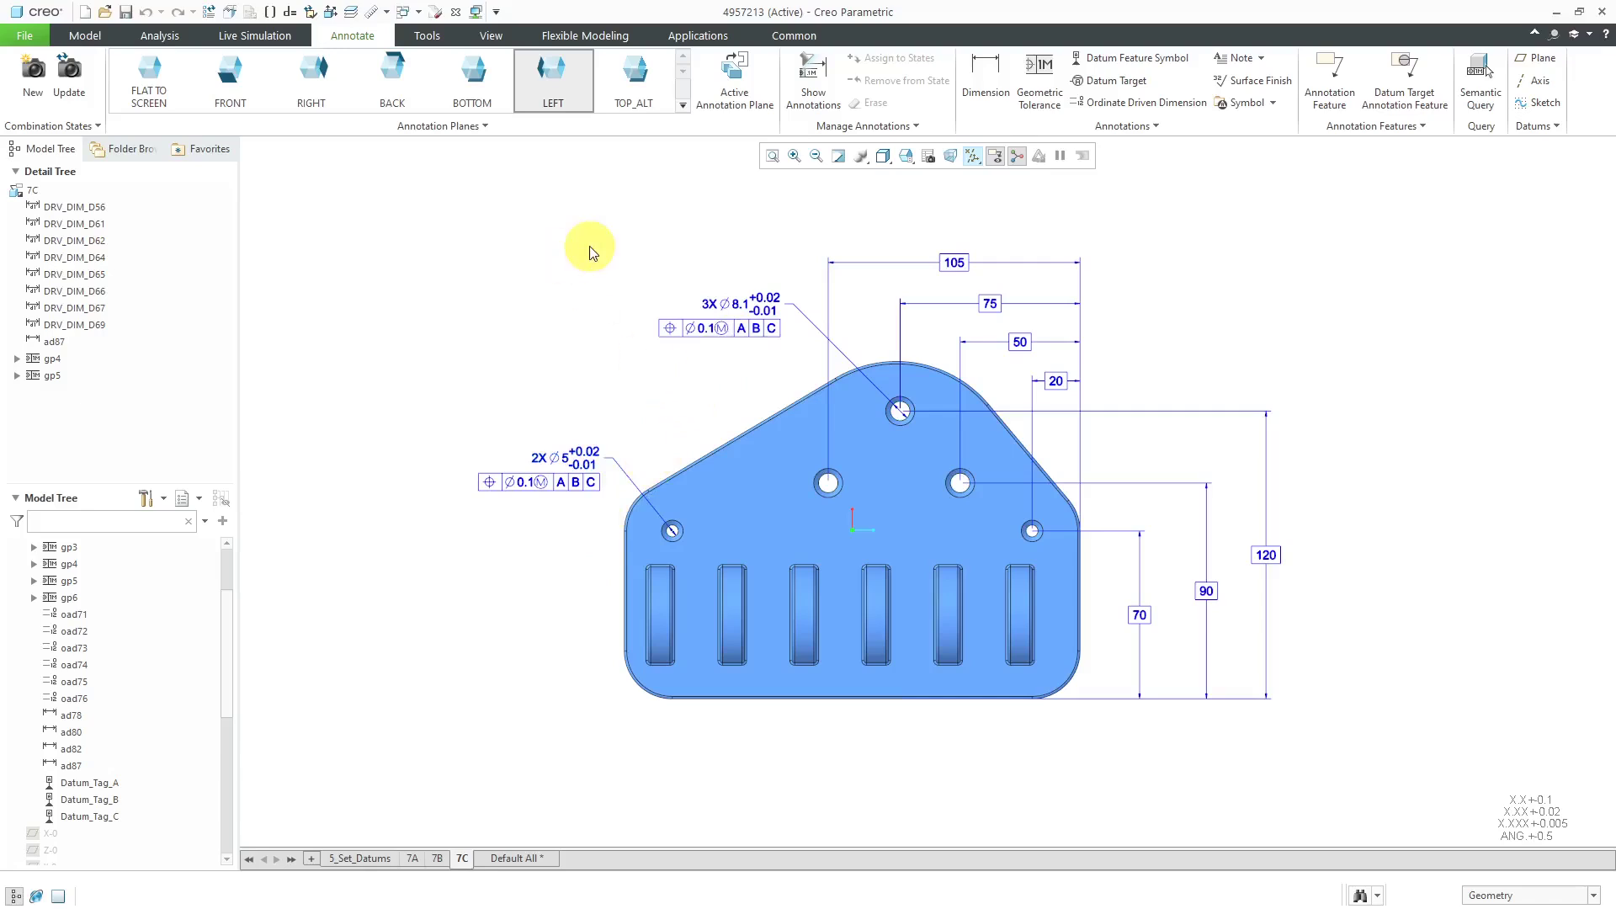
{"action": "left_click", "coordinate": [423, 17]}
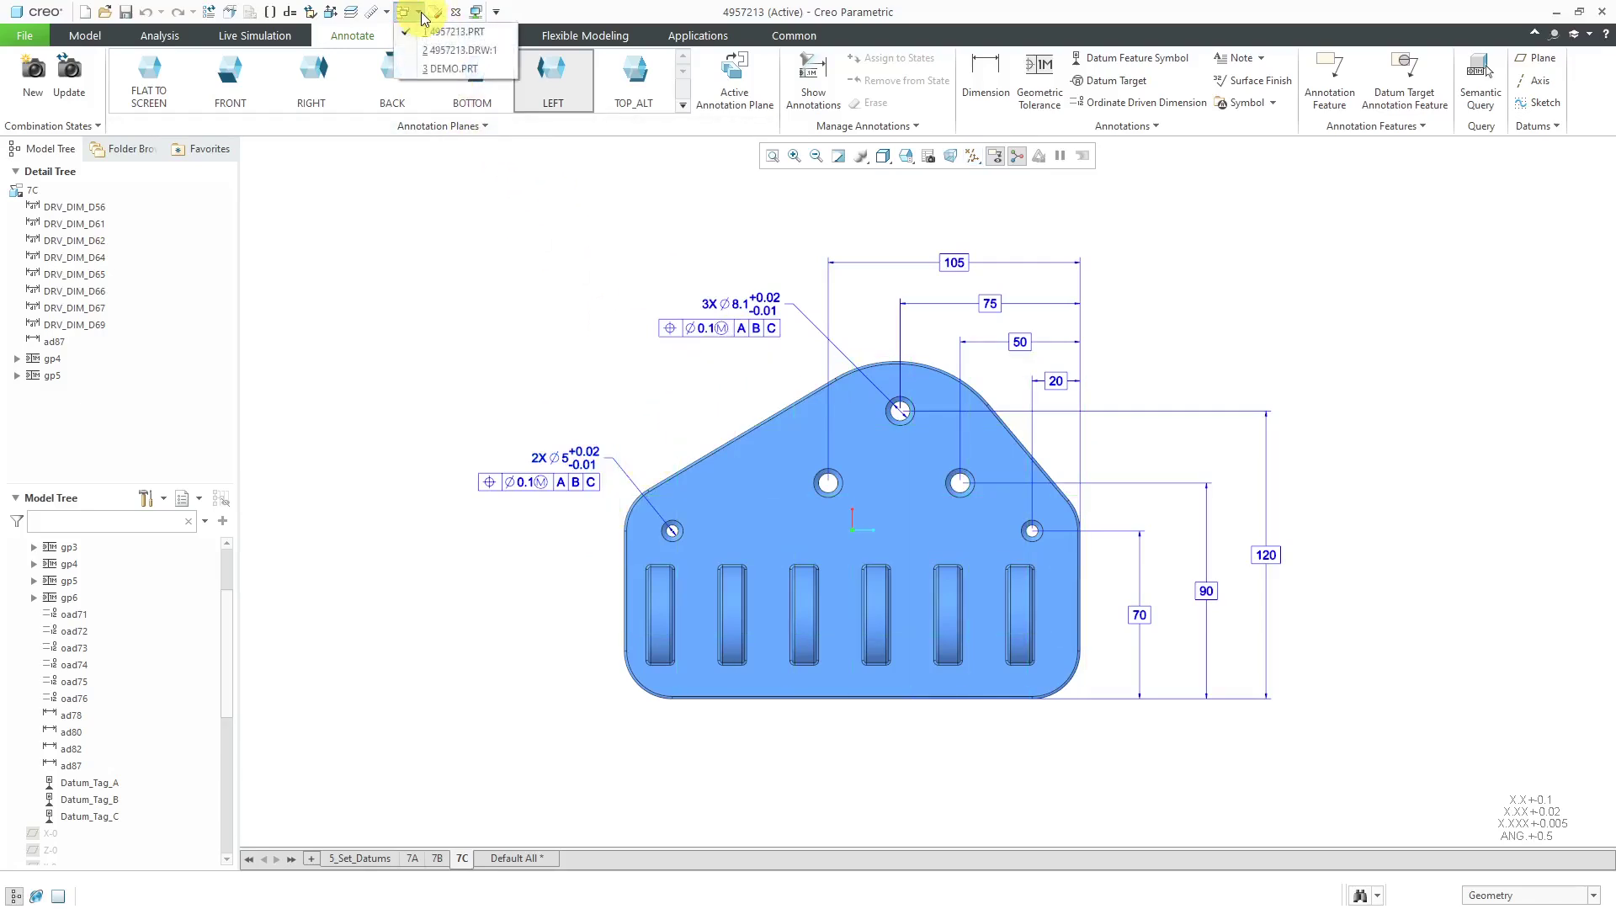
Return to the 4957213 drawing and list the bottom view's geometric tolerances in Show Model Annotations.
{"action": "left_click", "coordinate": [459, 74]}
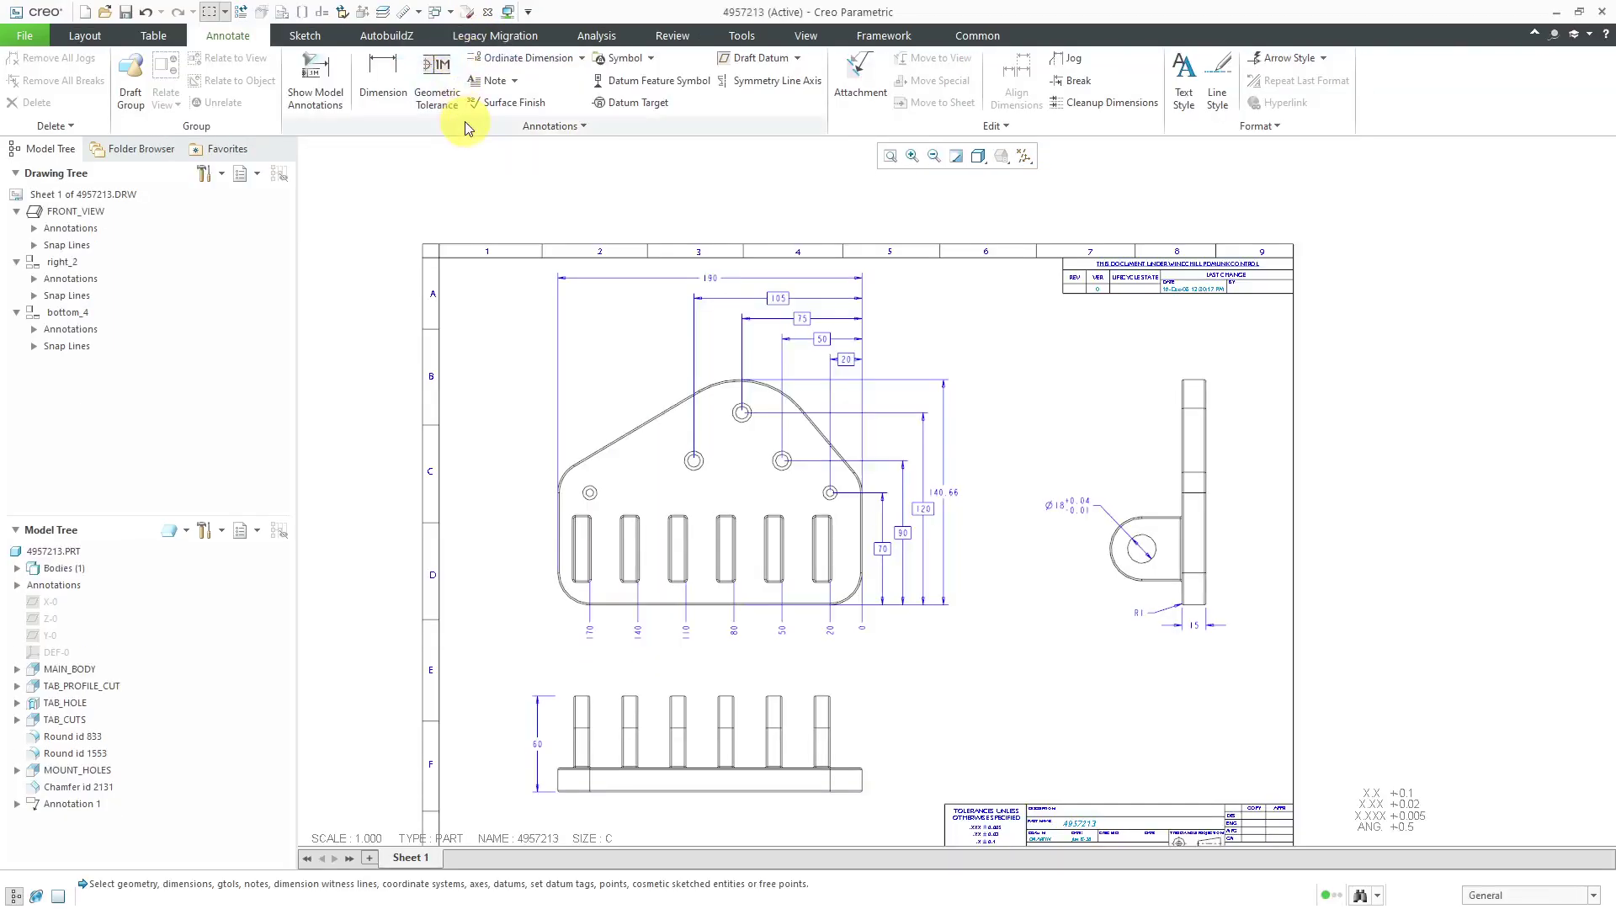
{"action": "scroll", "coordinate": [663, 156], "scroll_direction": "down", "scroll_amount": 1}
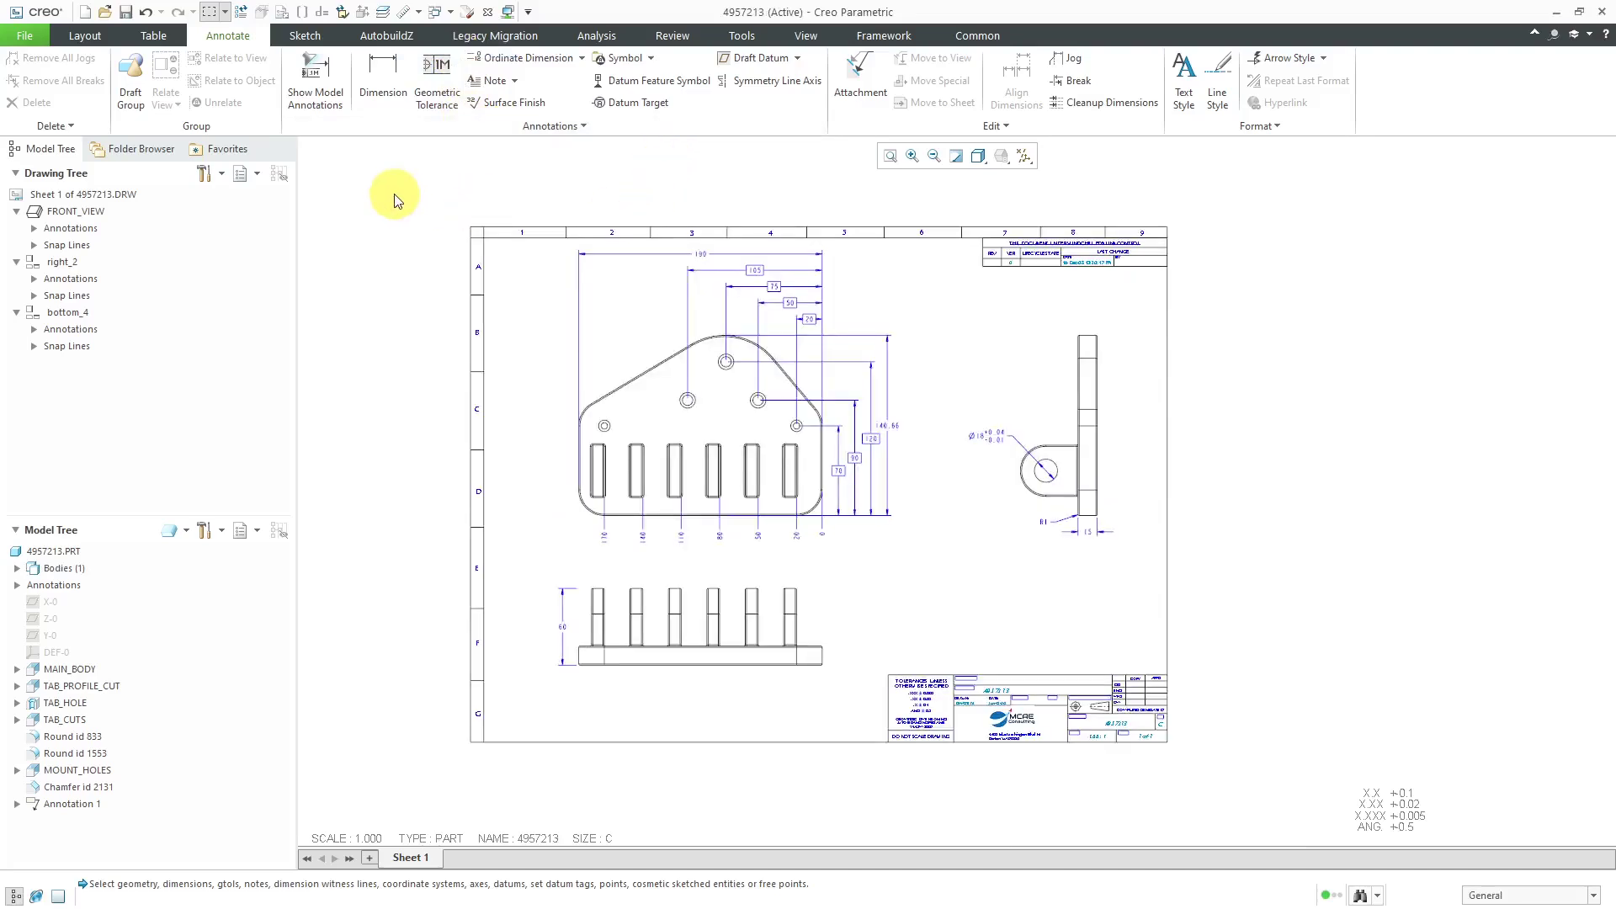
{"action": "left_click", "coordinate": [330, 108]}
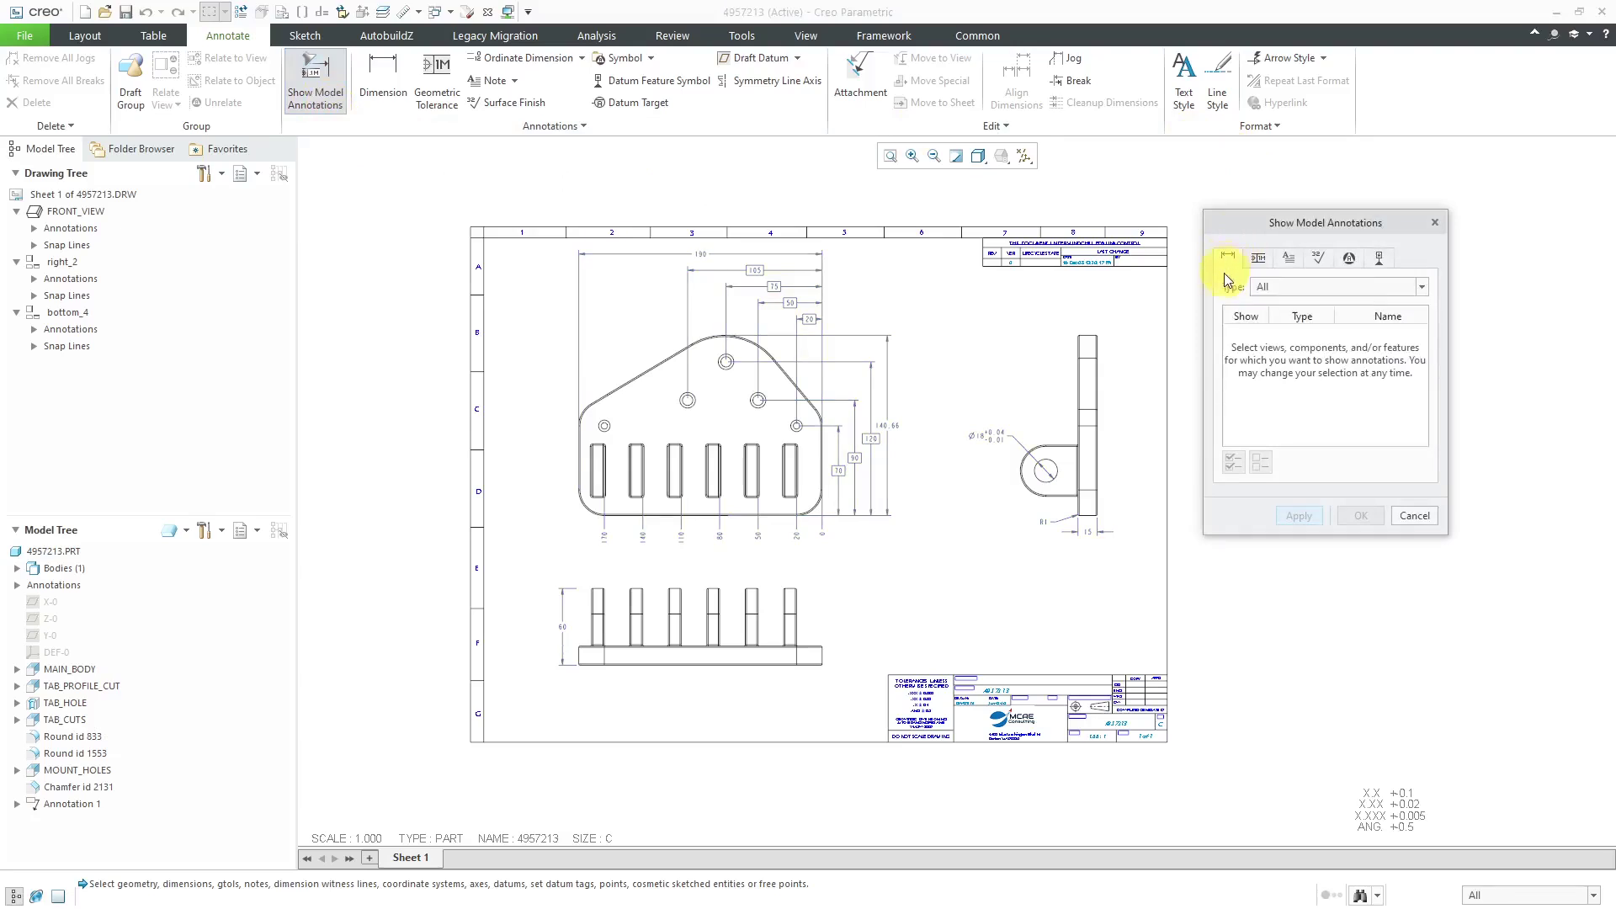
{"action": "left_click", "coordinate": [1258, 261]}
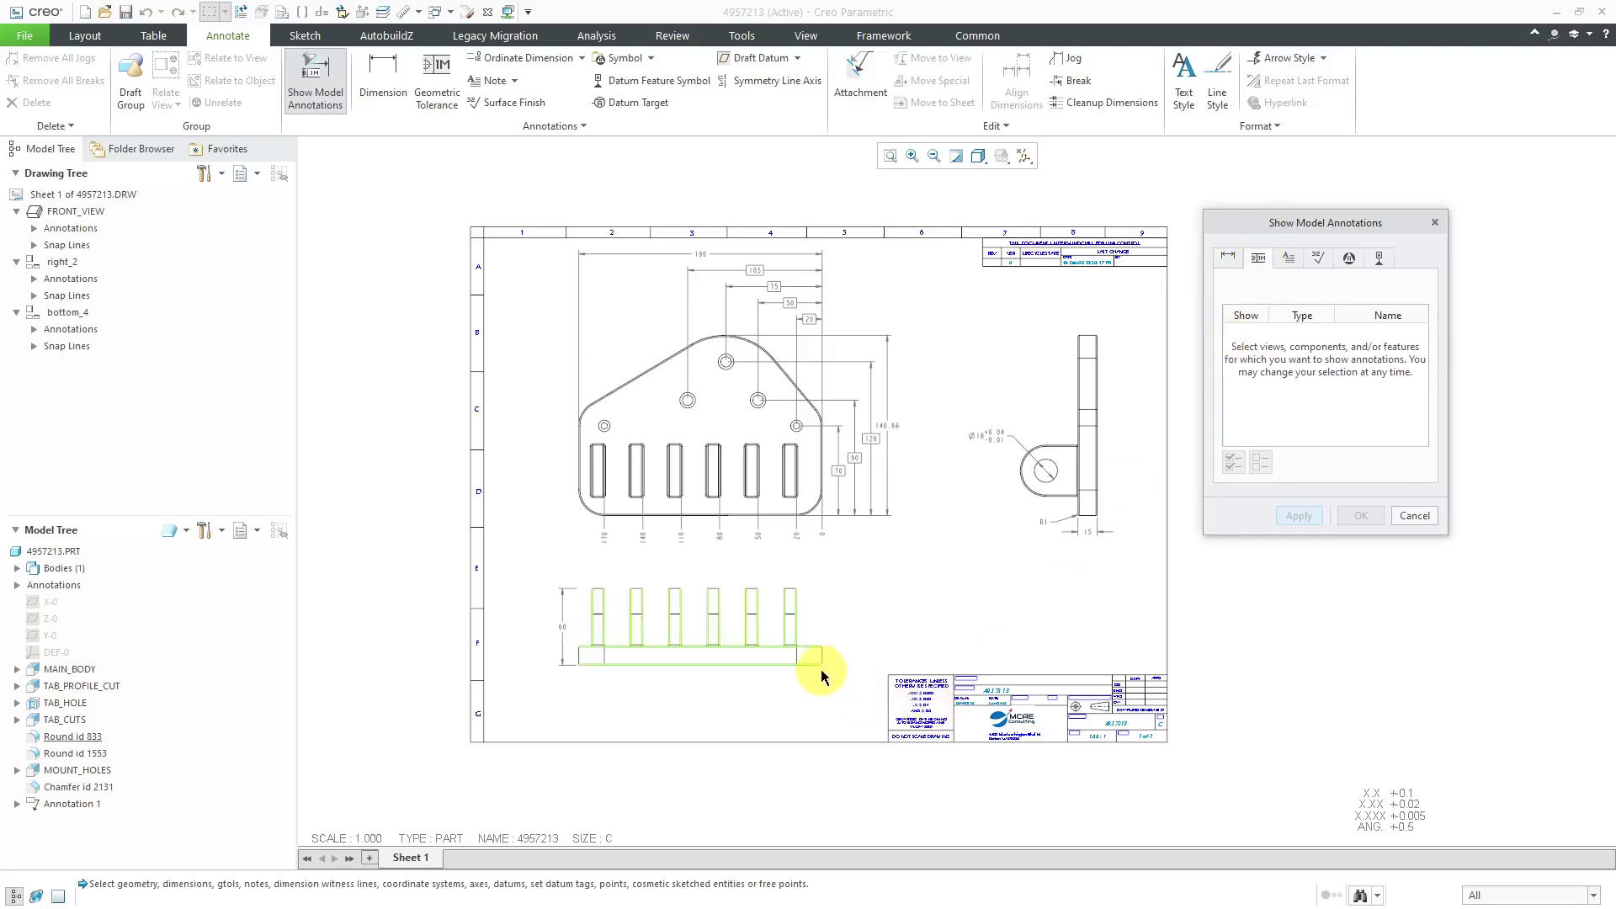
{"action": "left_click", "coordinate": [817, 630]}
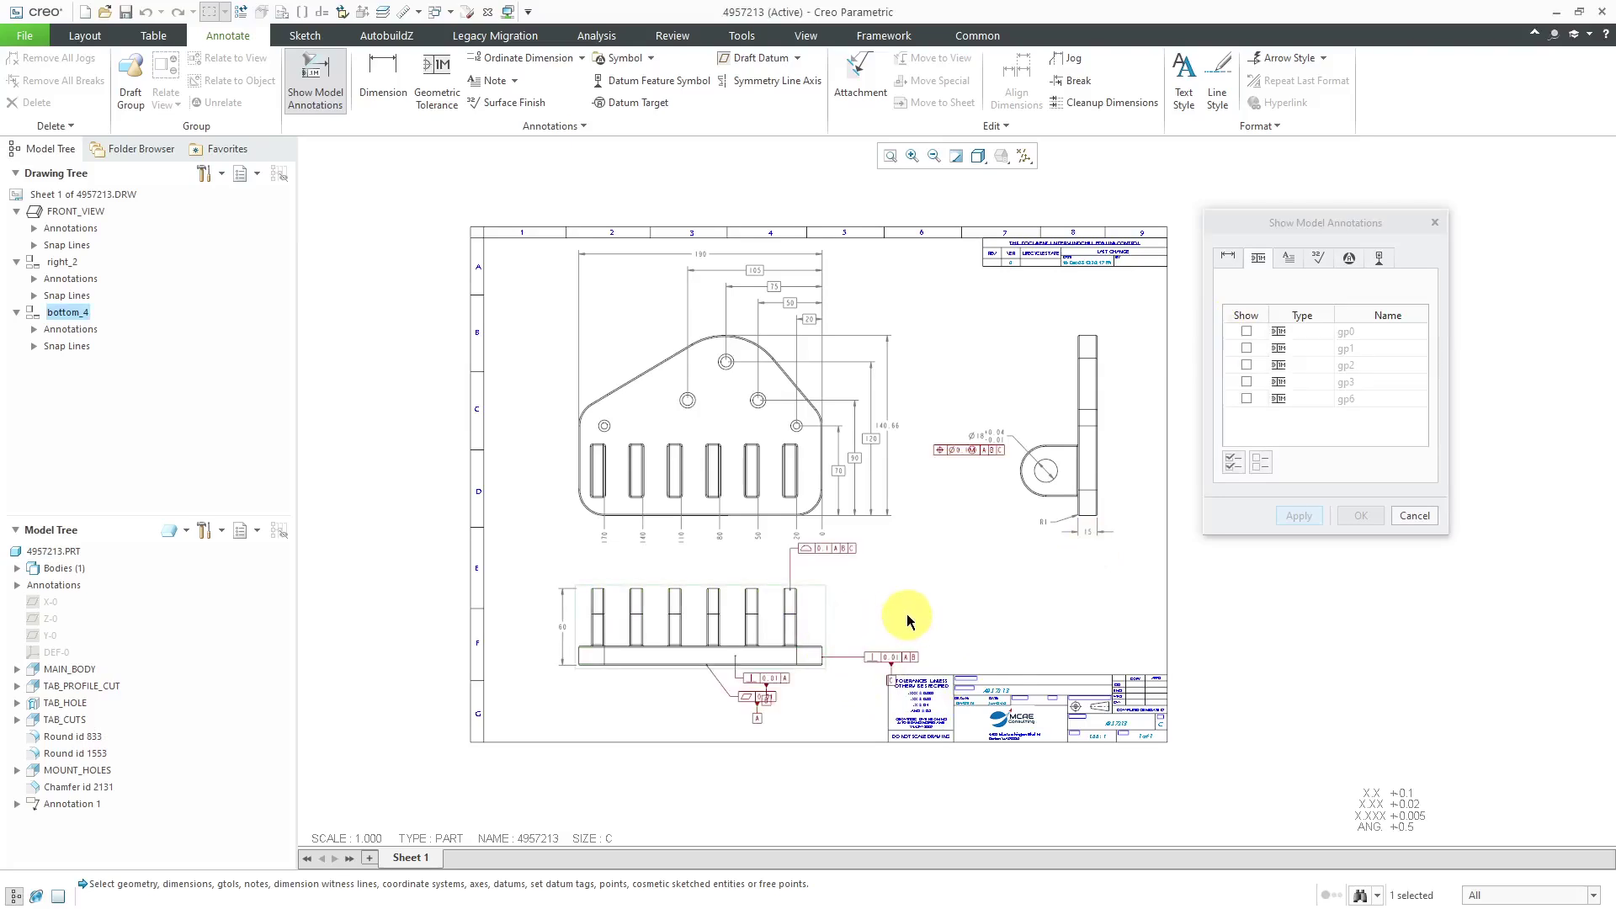
Display the bottom view's position, flatness and perpendicularity tolerances on the drawing.
{"action": "scroll", "coordinate": [891, 616], "scroll_direction": "up", "scroll_amount": 1}
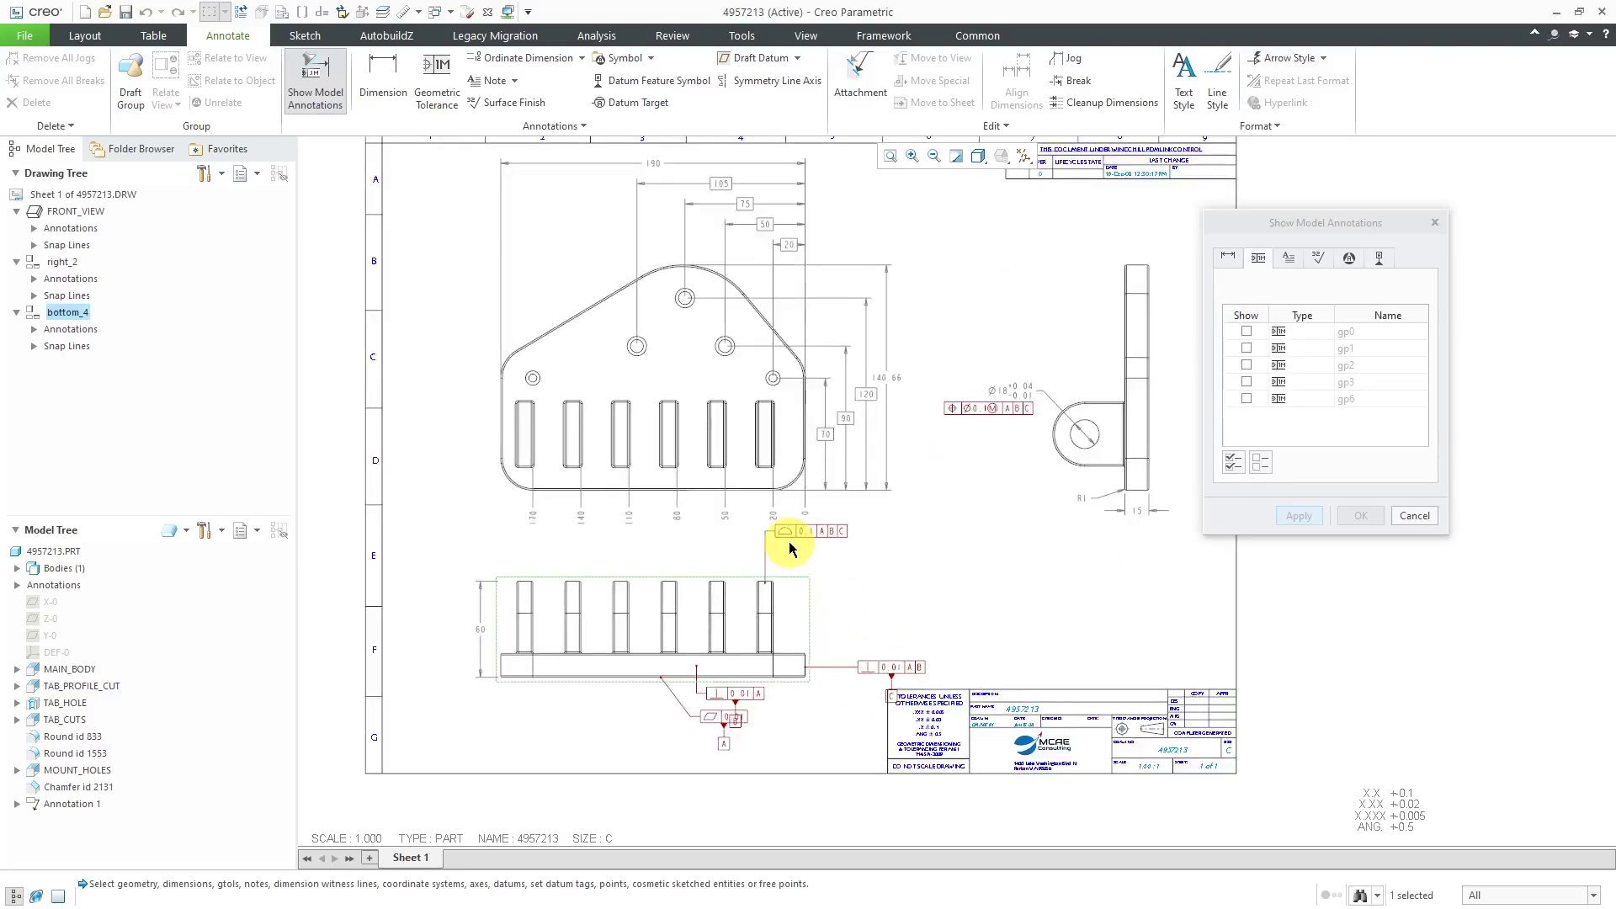
{"action": "scroll", "coordinate": [790, 542], "scroll_direction": "down", "scroll_amount": 1}
{"action": "scroll", "coordinate": [828, 720], "scroll_direction": "up", "scroll_amount": 1}
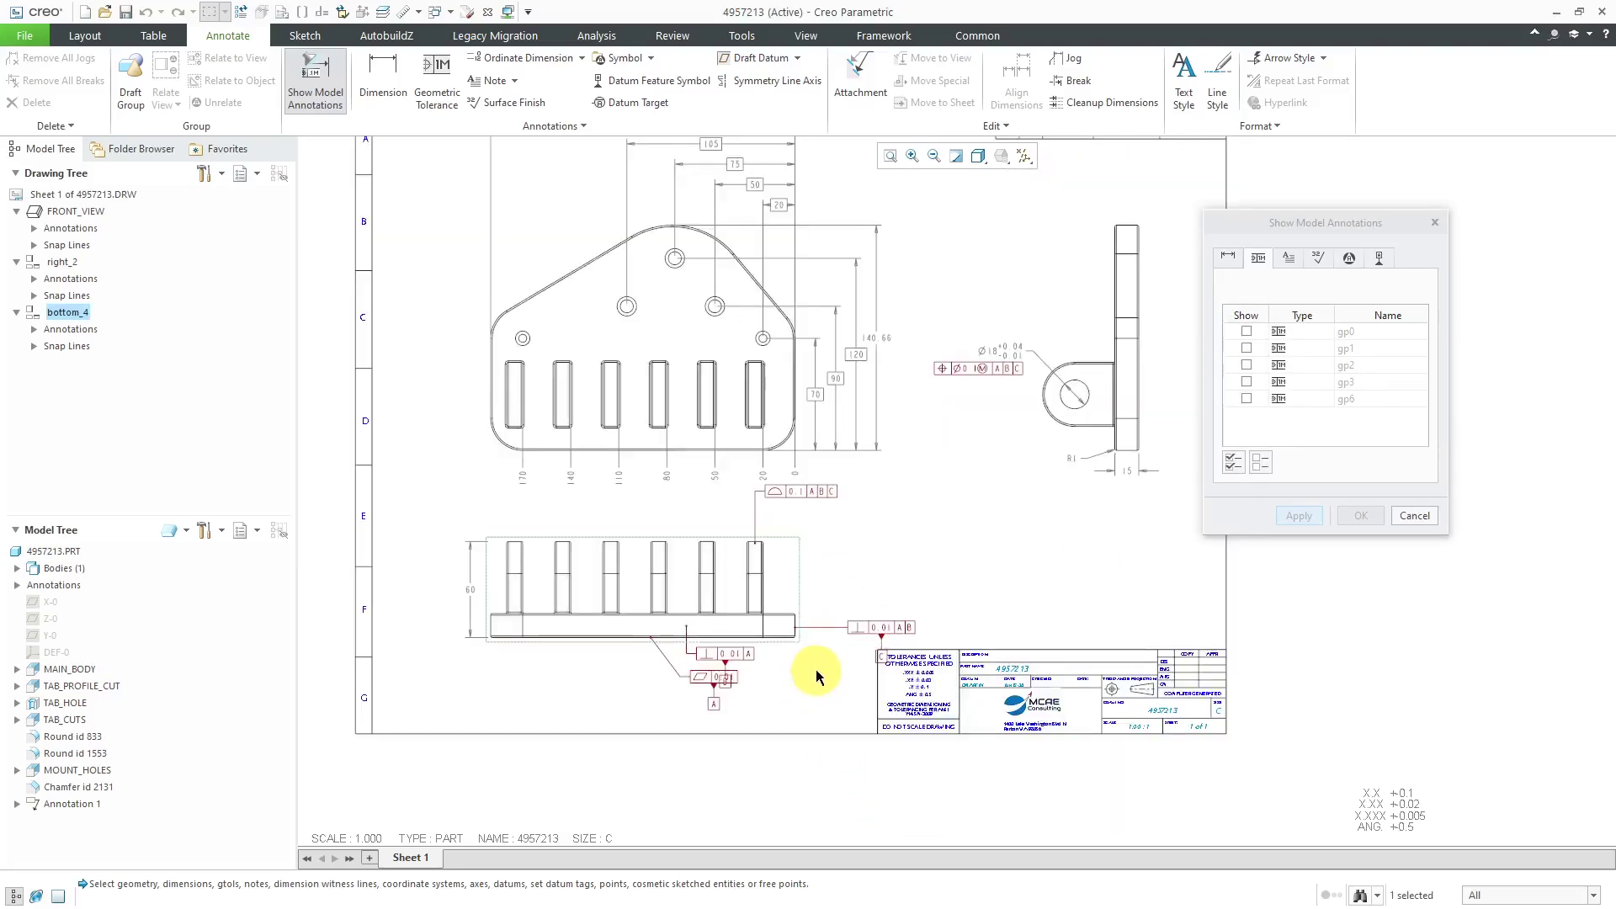
{"action": "left_click", "coordinate": [976, 377]}
{"action": "left_click", "coordinate": [976, 375]}
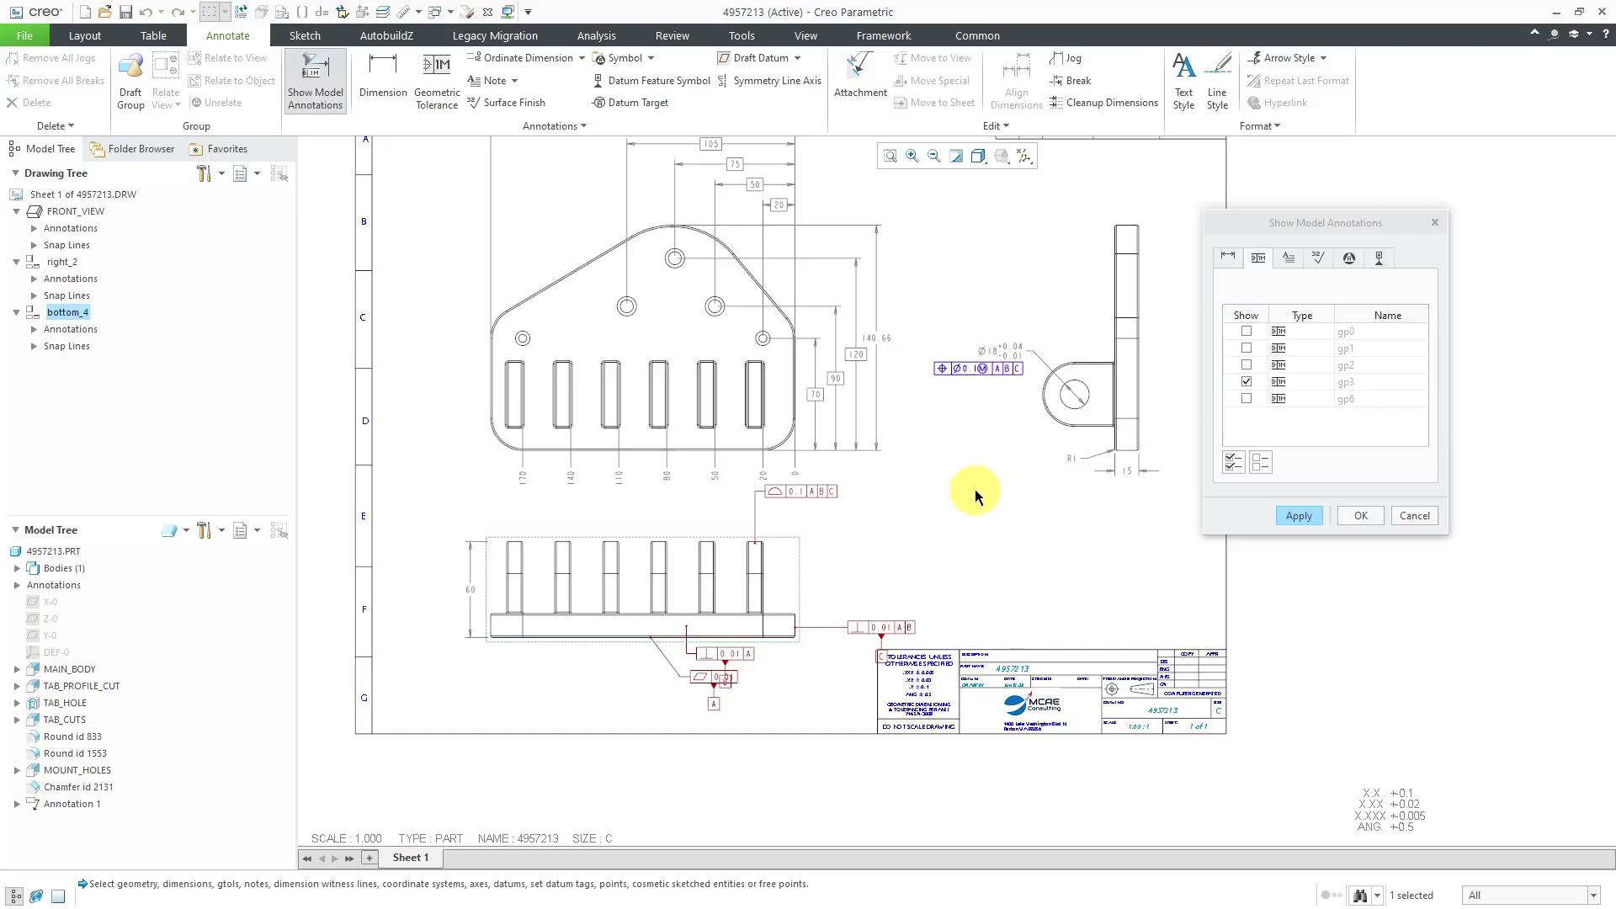
{"action": "scroll", "coordinate": [815, 657], "scroll_direction": "down", "scroll_amount": 1}
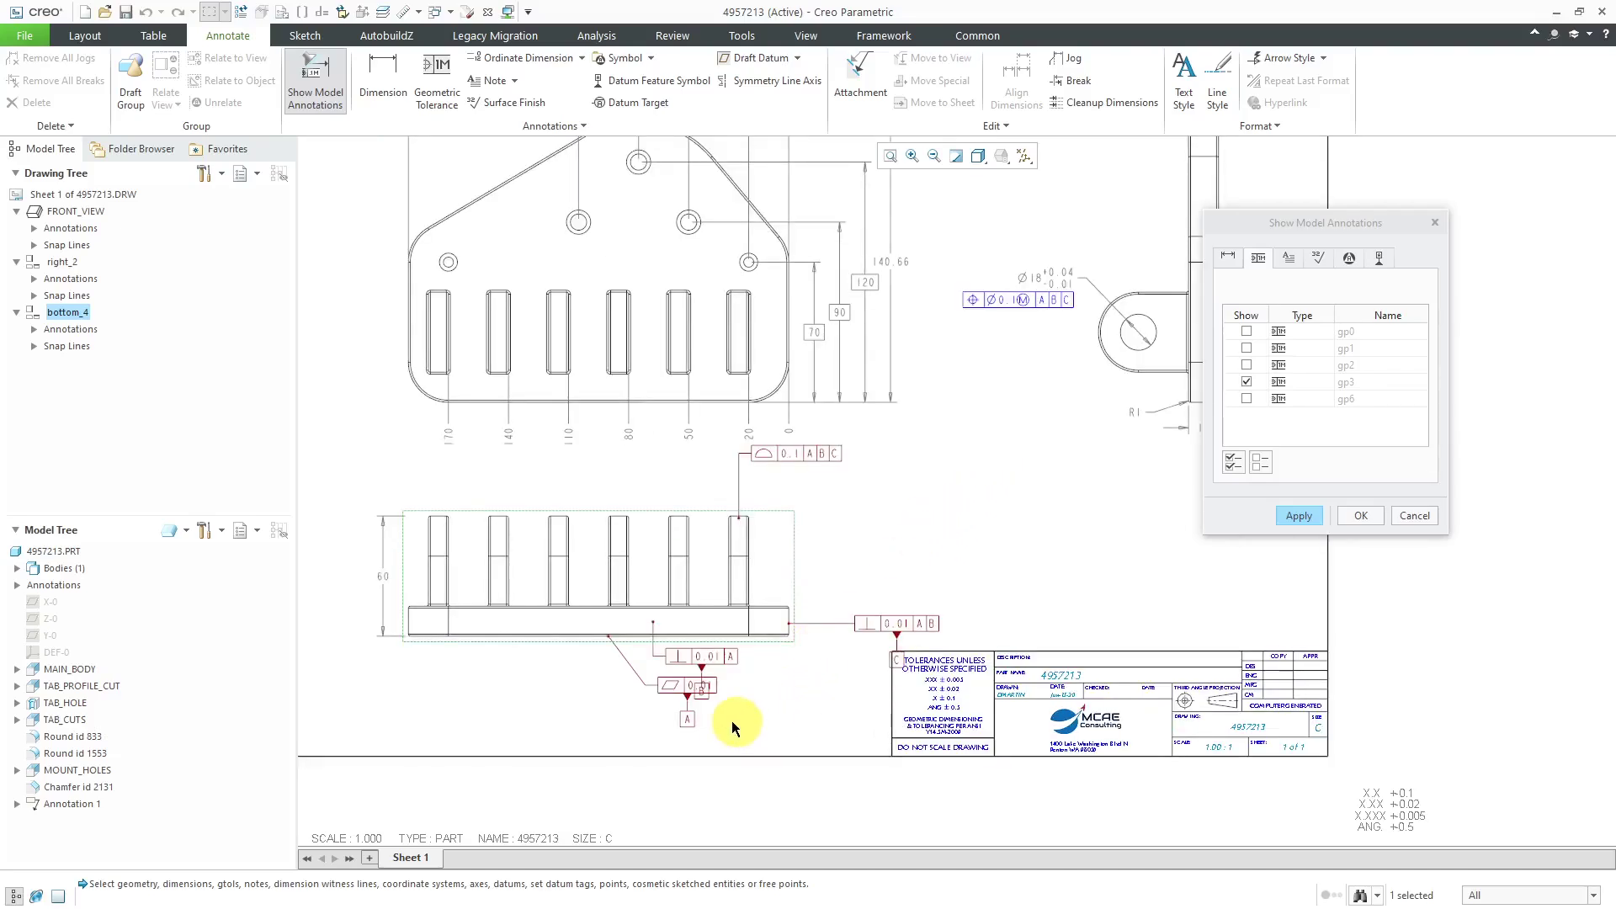
{"action": "left_click", "coordinate": [674, 684]}
{"action": "scroll", "coordinate": [758, 709], "scroll_direction": "down", "scroll_amount": 1}
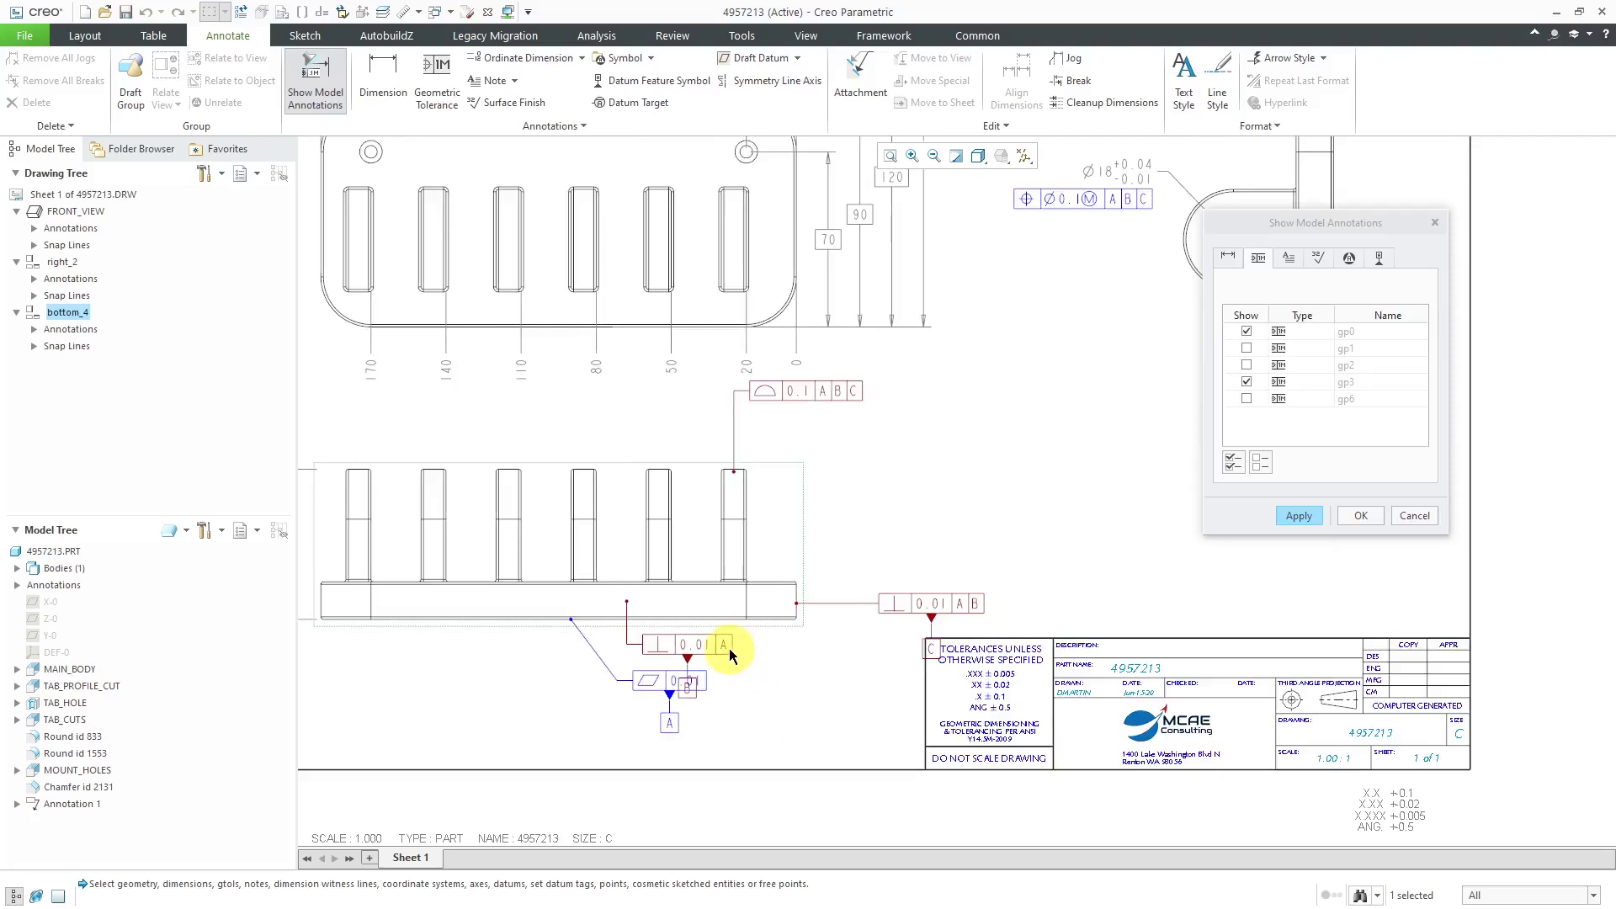
{"action": "left_click", "coordinate": [931, 604]}
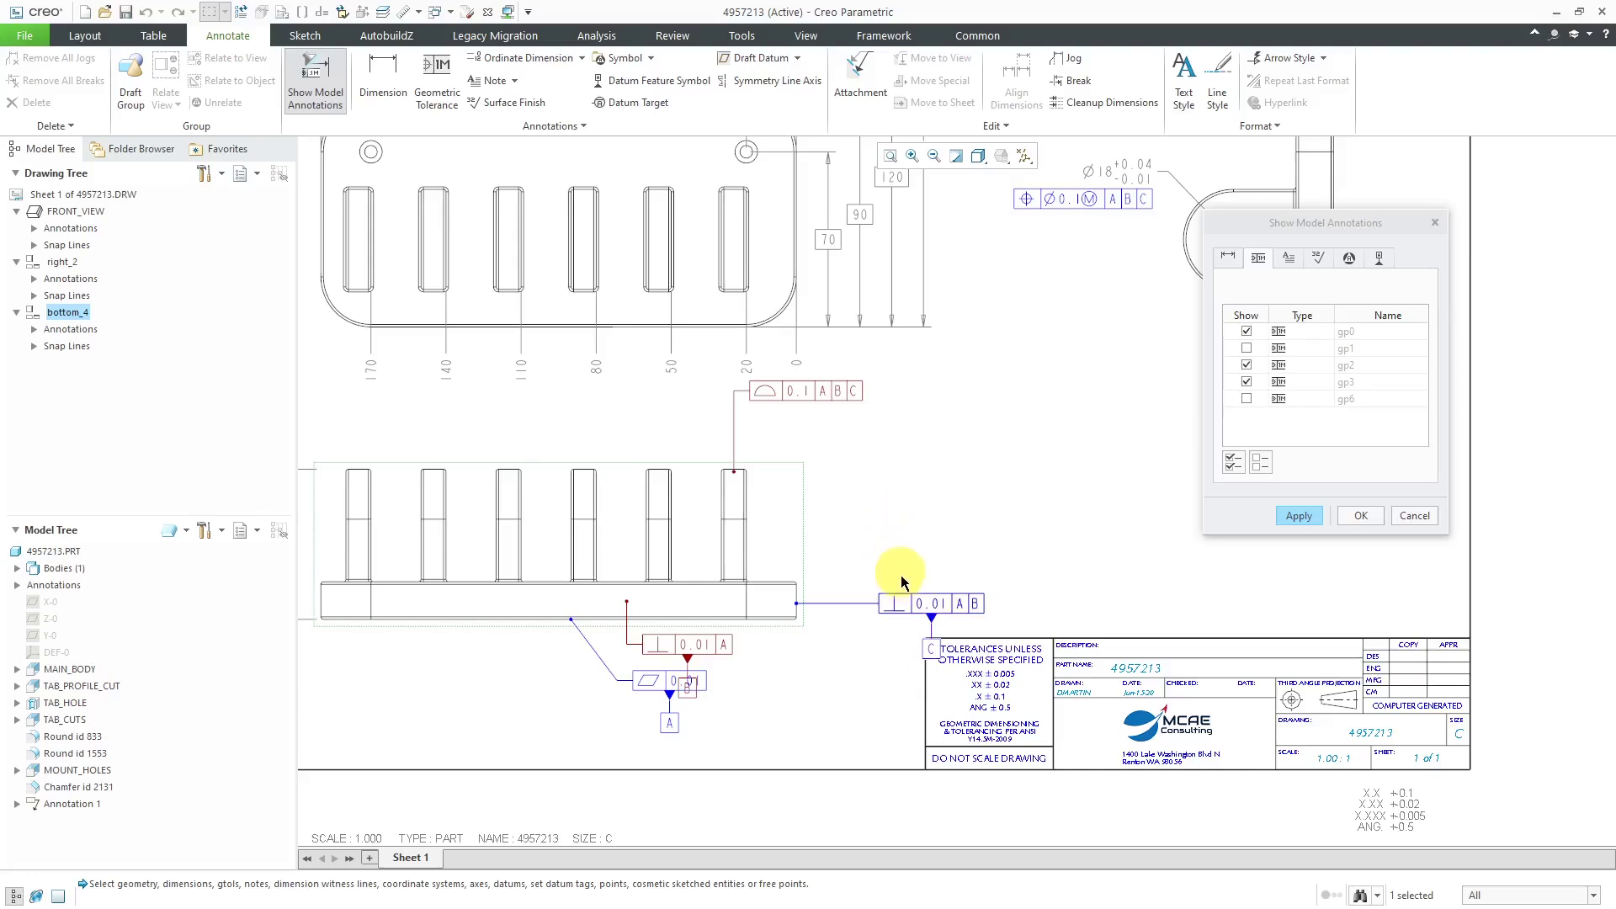
{"action": "left_click", "coordinate": [1298, 515]}
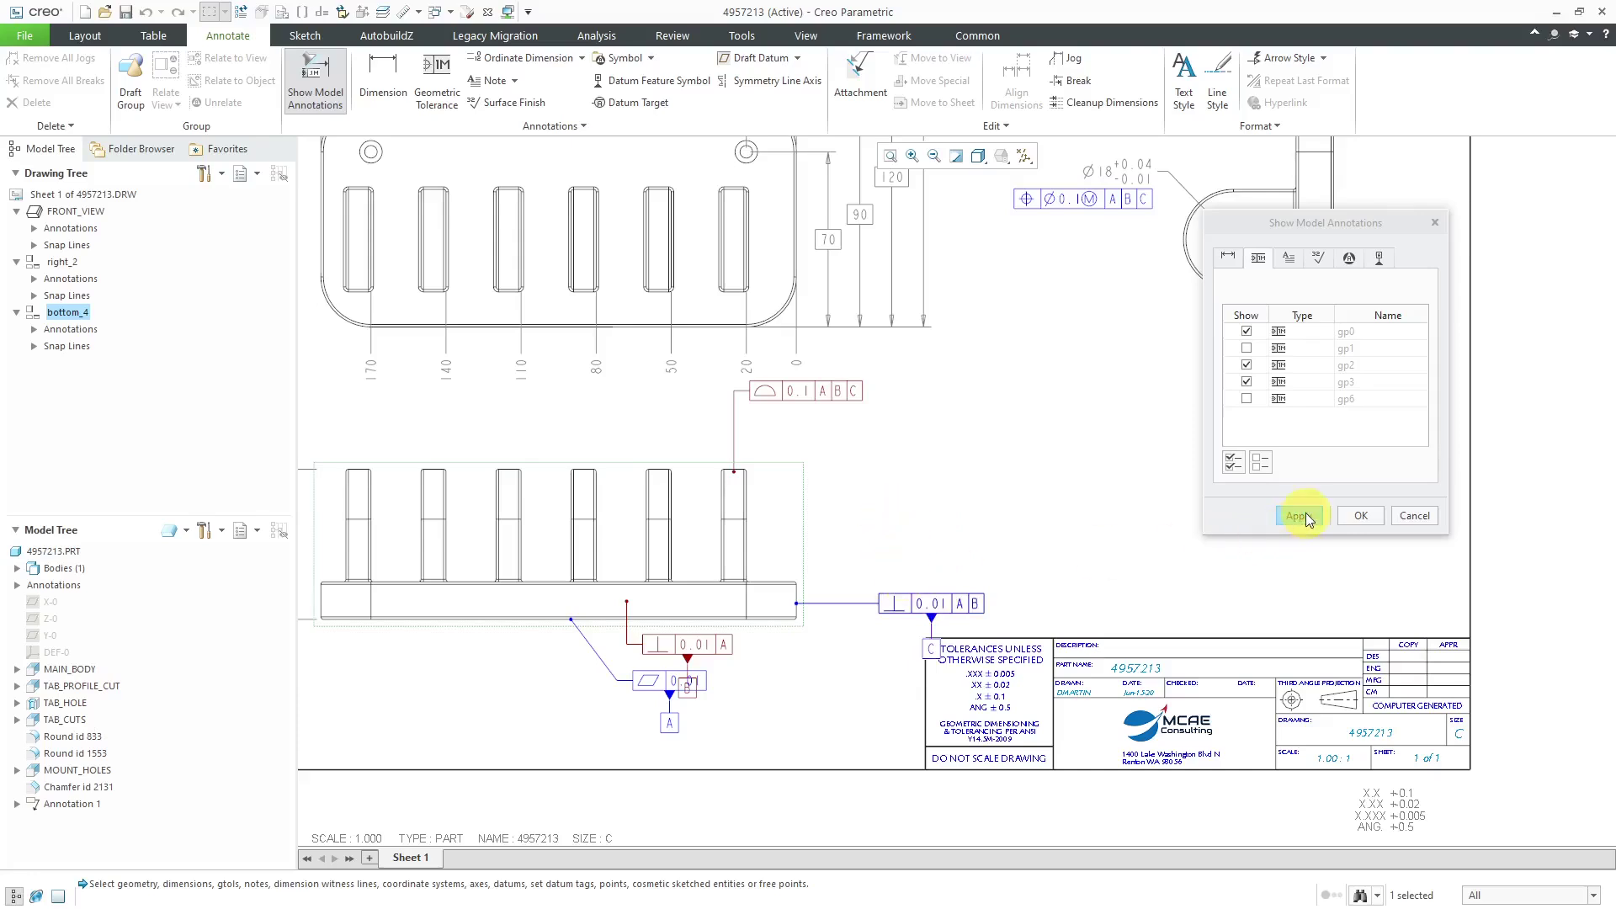
{"action": "left_click", "coordinate": [1411, 516]}
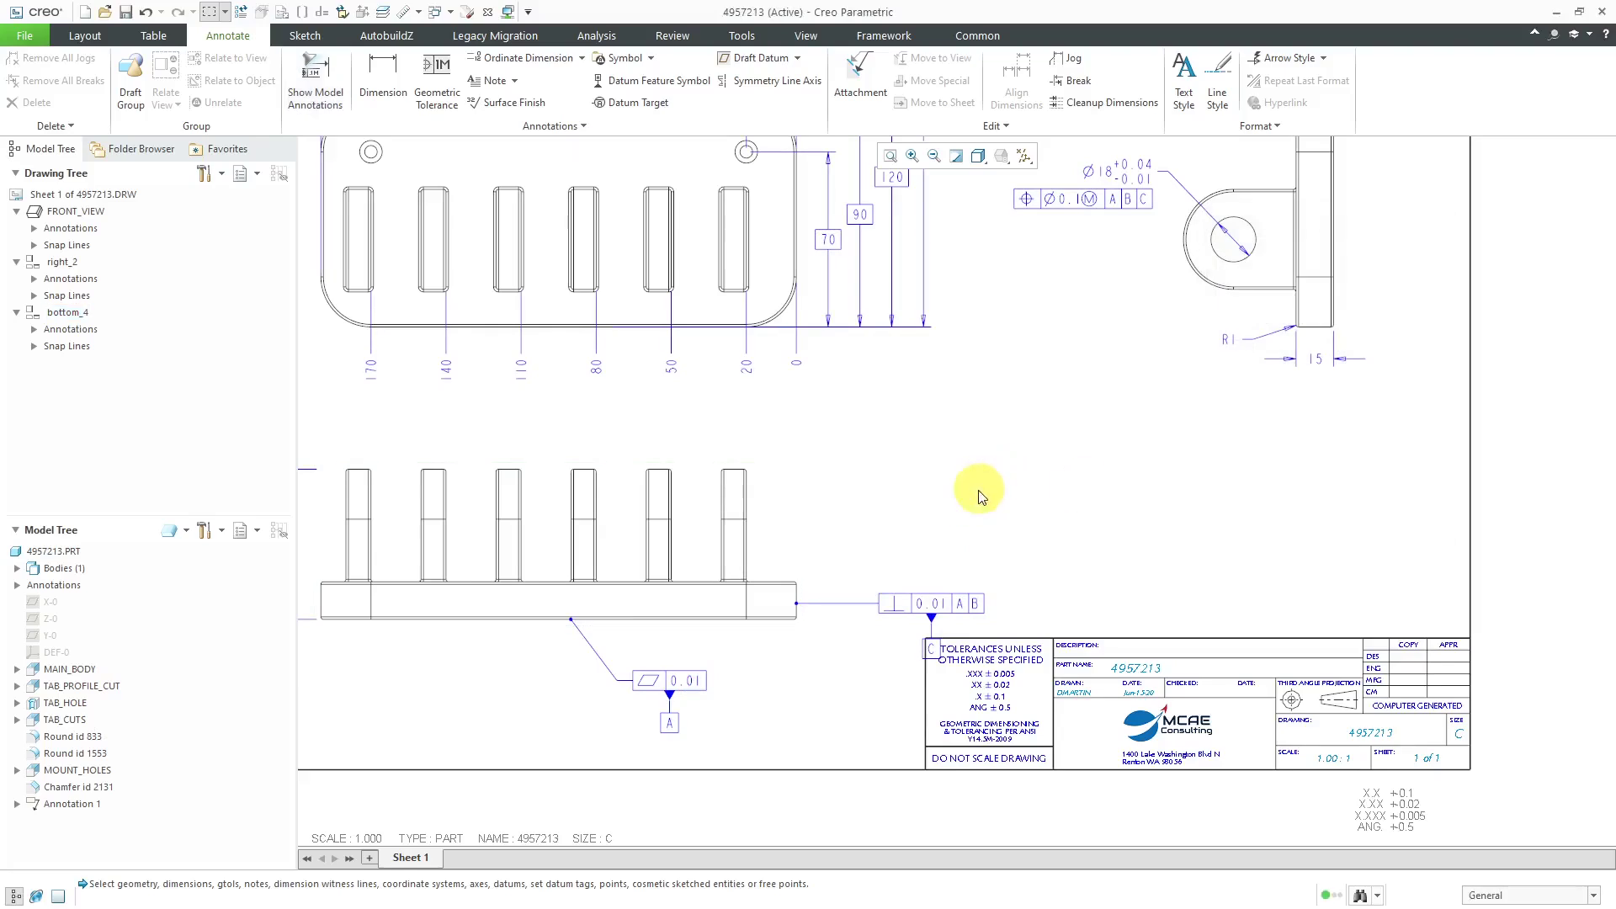
Move the perpendicularity frame upward and shift the flatness frame and its leader to the right.
{"action": "left_click", "coordinate": [934, 601]}
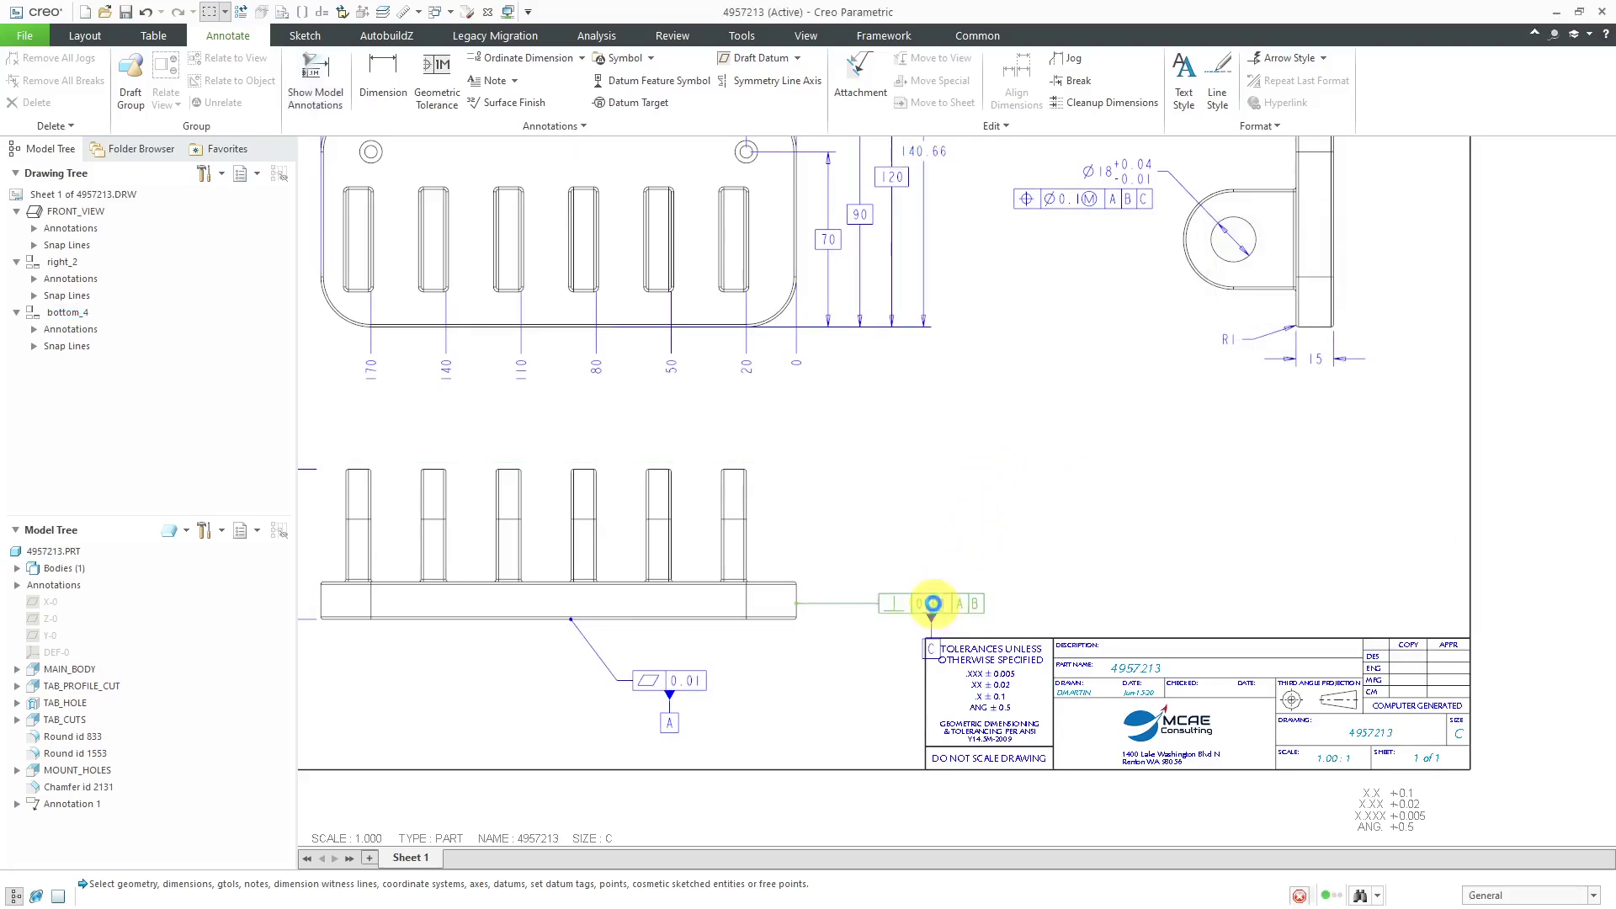
{"action": "left_click_drag", "start_coordinate": [933, 600], "coordinate": [948, 514]}
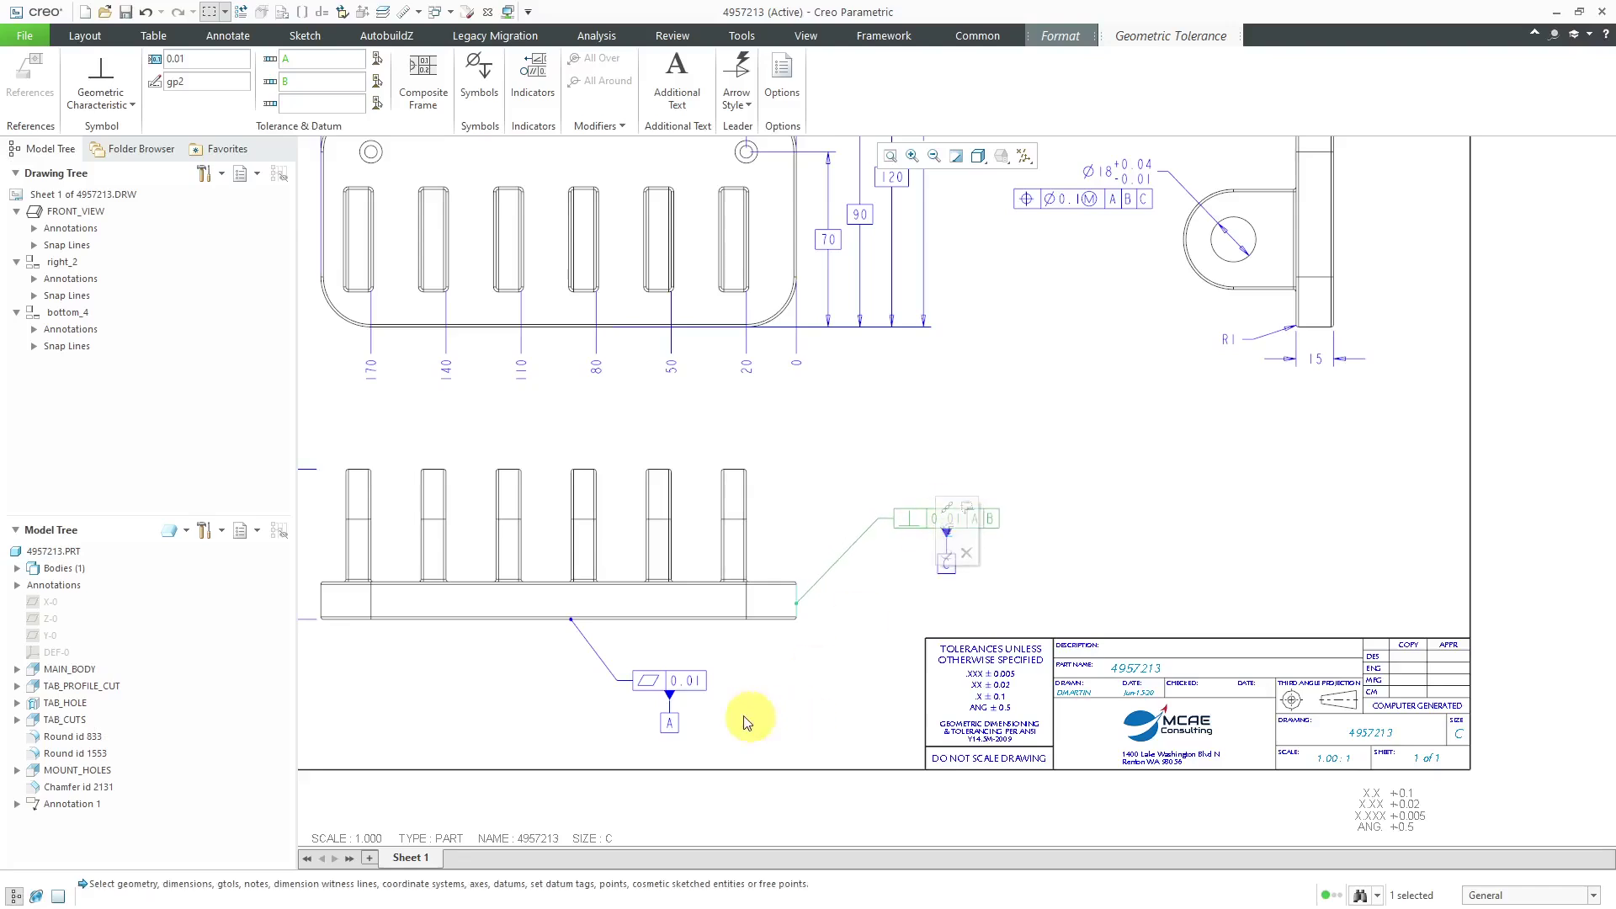
{"action": "left_click", "coordinate": [581, 635]}
{"action": "left_click_drag", "start_coordinate": [571, 623], "coordinate": [694, 620]}
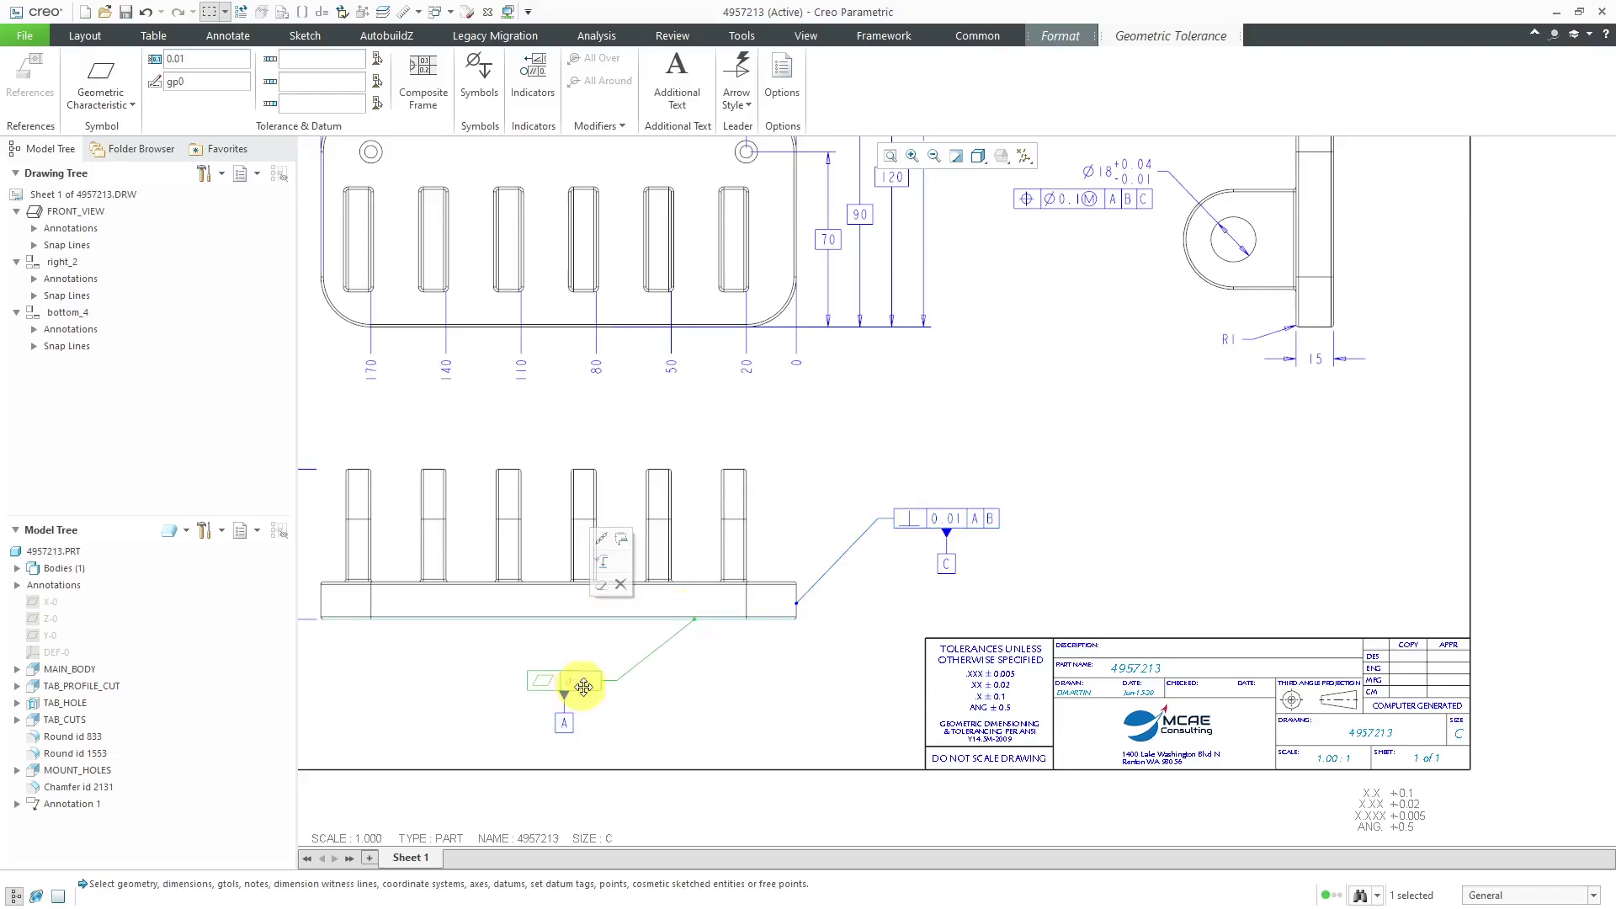
{"action": "mouse_move", "coordinate": [583, 687]}
{"action": "left_mouse_down"}
{"action": "mouse_move", "coordinate": [711, 684]}
{"action": "mouse_move", "coordinate": [685, 678]}
{"action": "left_mouse_up"}
{"action": "left_click", "coordinate": [858, 688]}
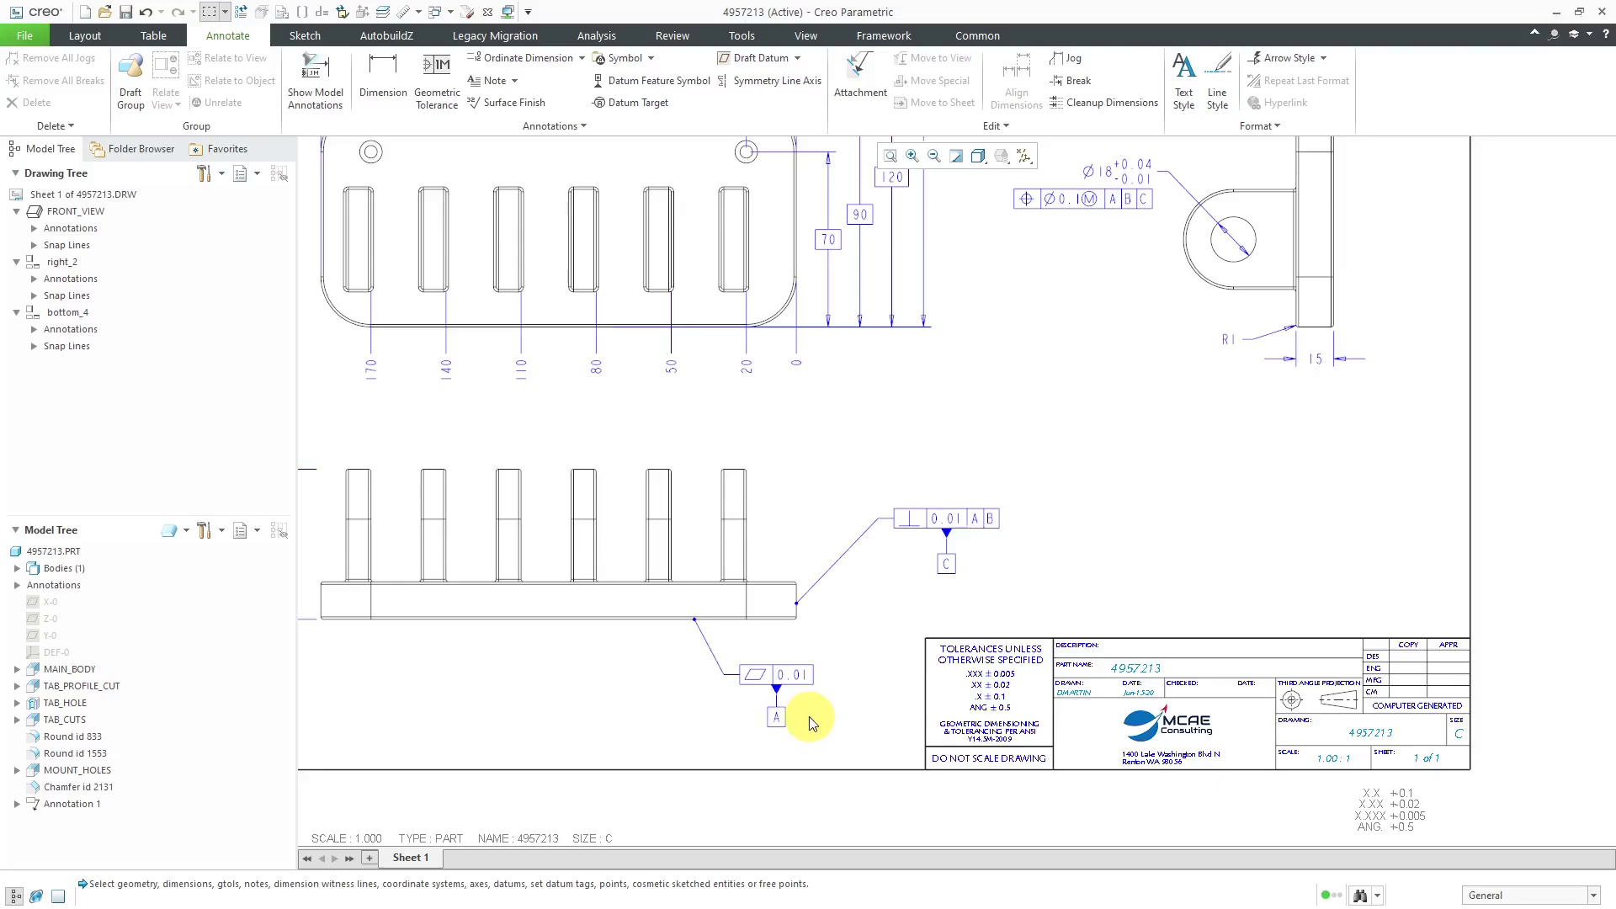
{"action": "scroll", "coordinate": [809, 716], "scroll_direction": "up", "scroll_amount": 3}
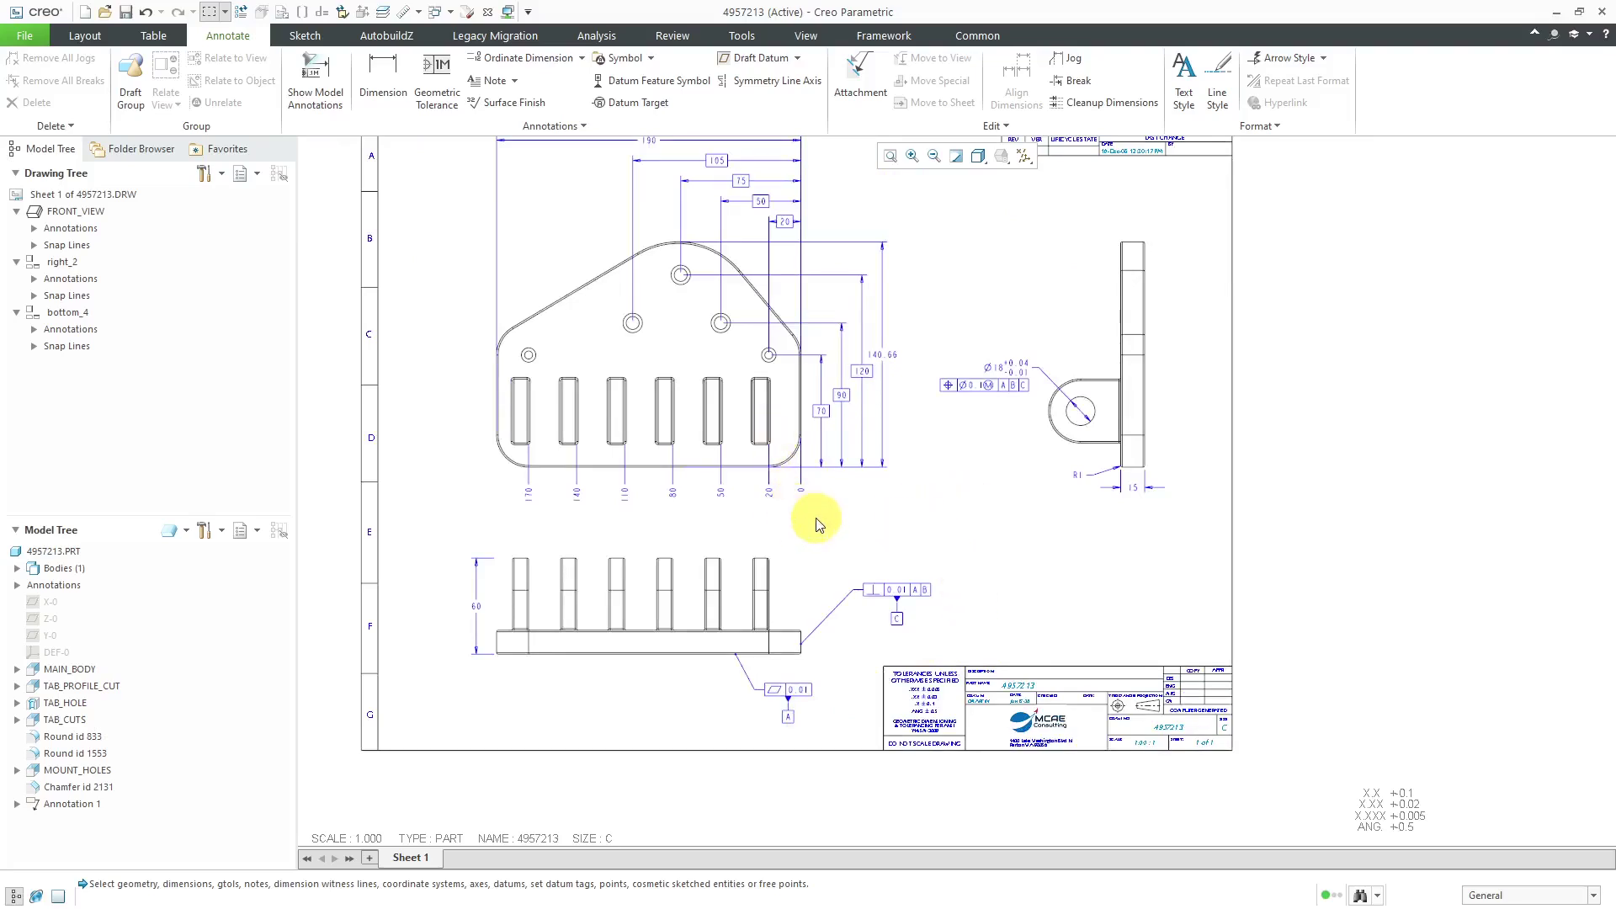
Show the front view's 0.01 perpendicularity tolerance with datum B from the model annotations.
{"action": "left_click", "coordinate": [426, 93]}
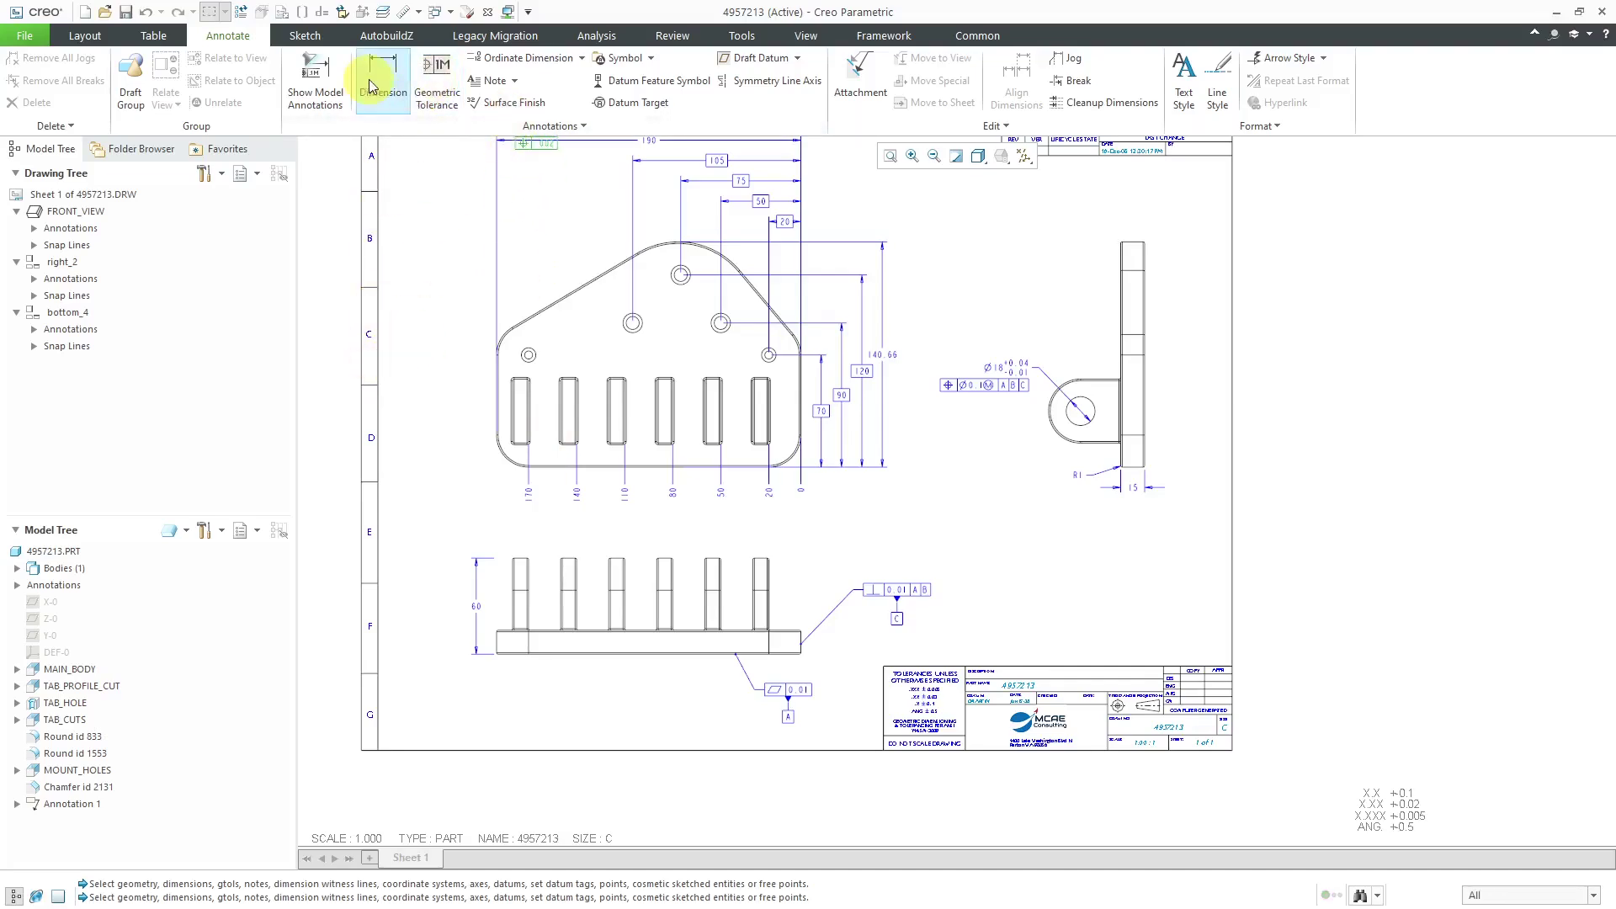
{"action": "left_click", "coordinate": [325, 93]}
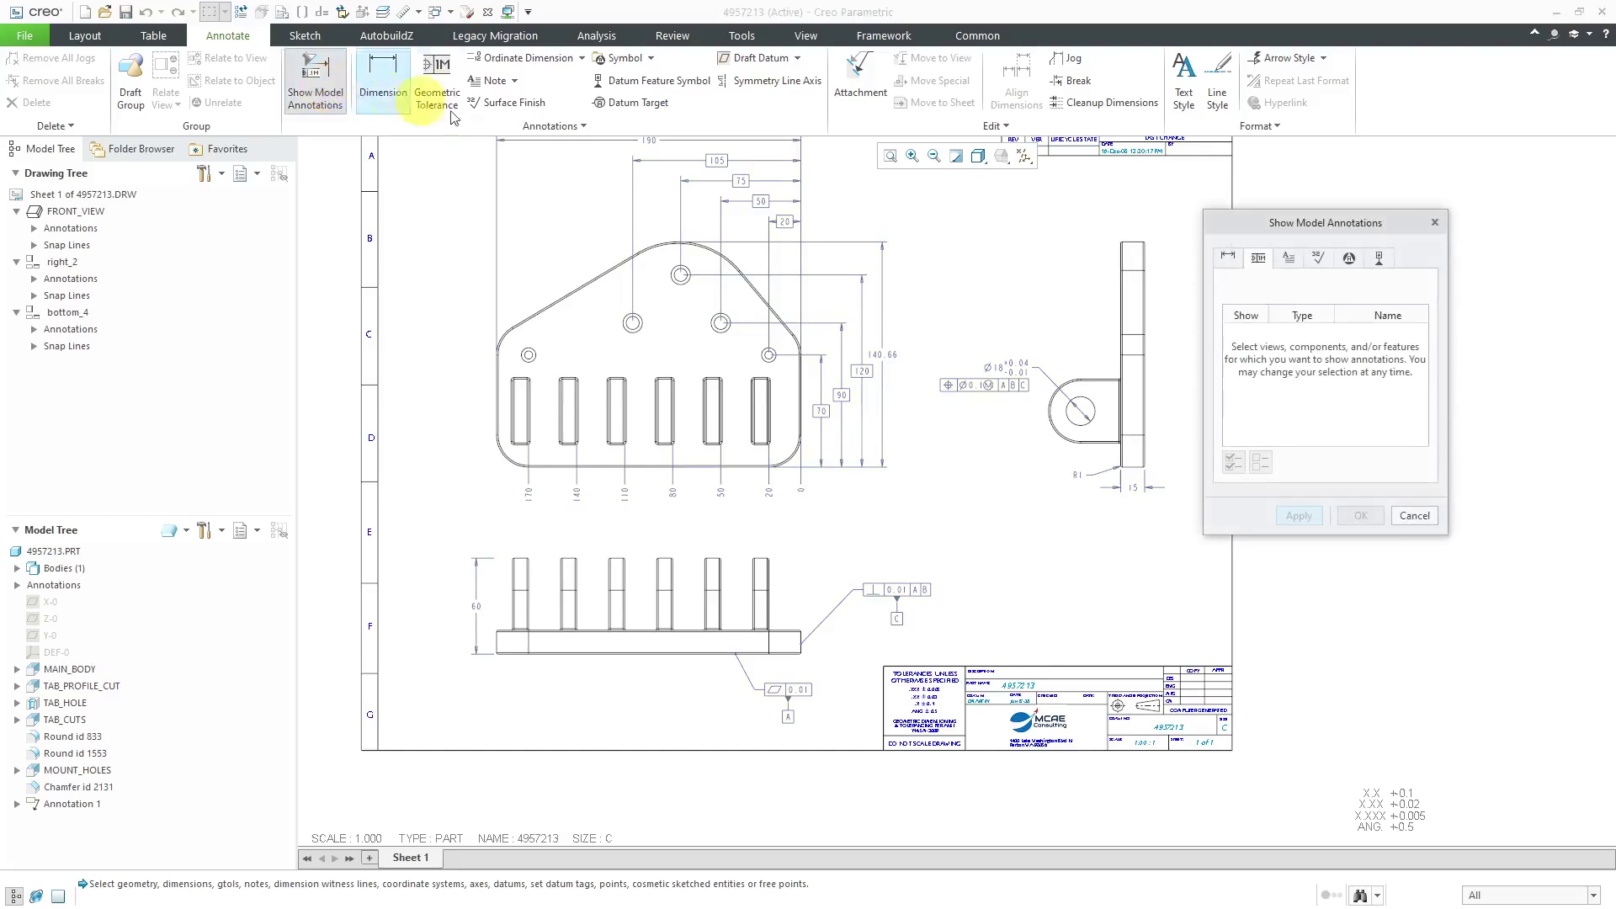
{"action": "left_click", "coordinate": [1259, 266]}
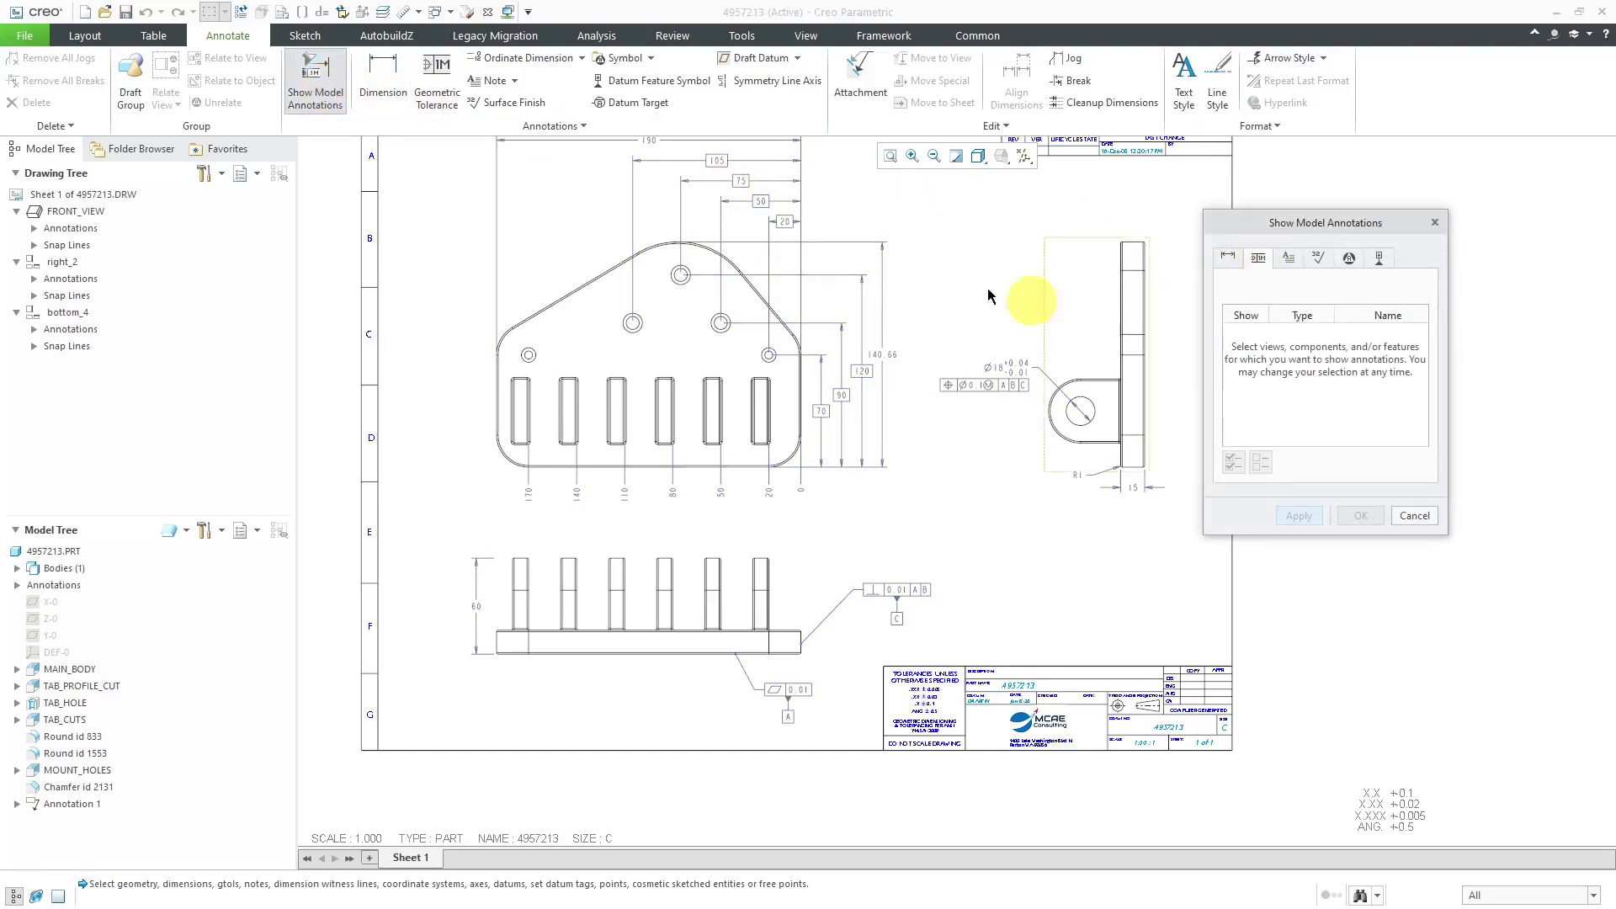
{"action": "left_click", "coordinate": [542, 243]}
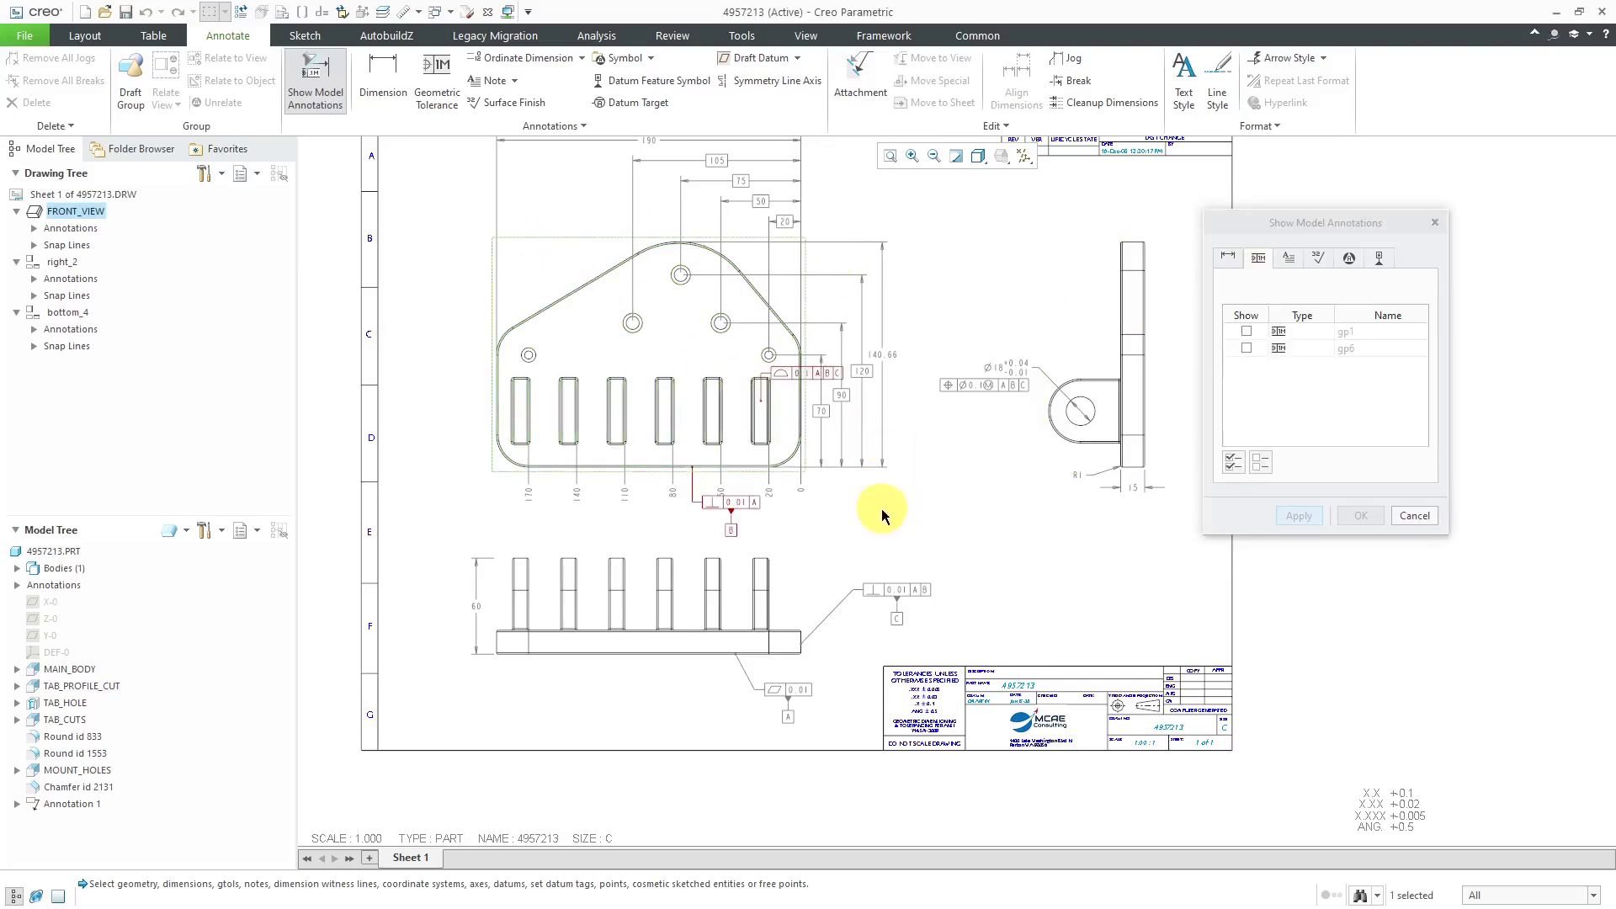
{"action": "scroll", "coordinate": [881, 509], "scroll_direction": "up", "scroll_amount": 2}
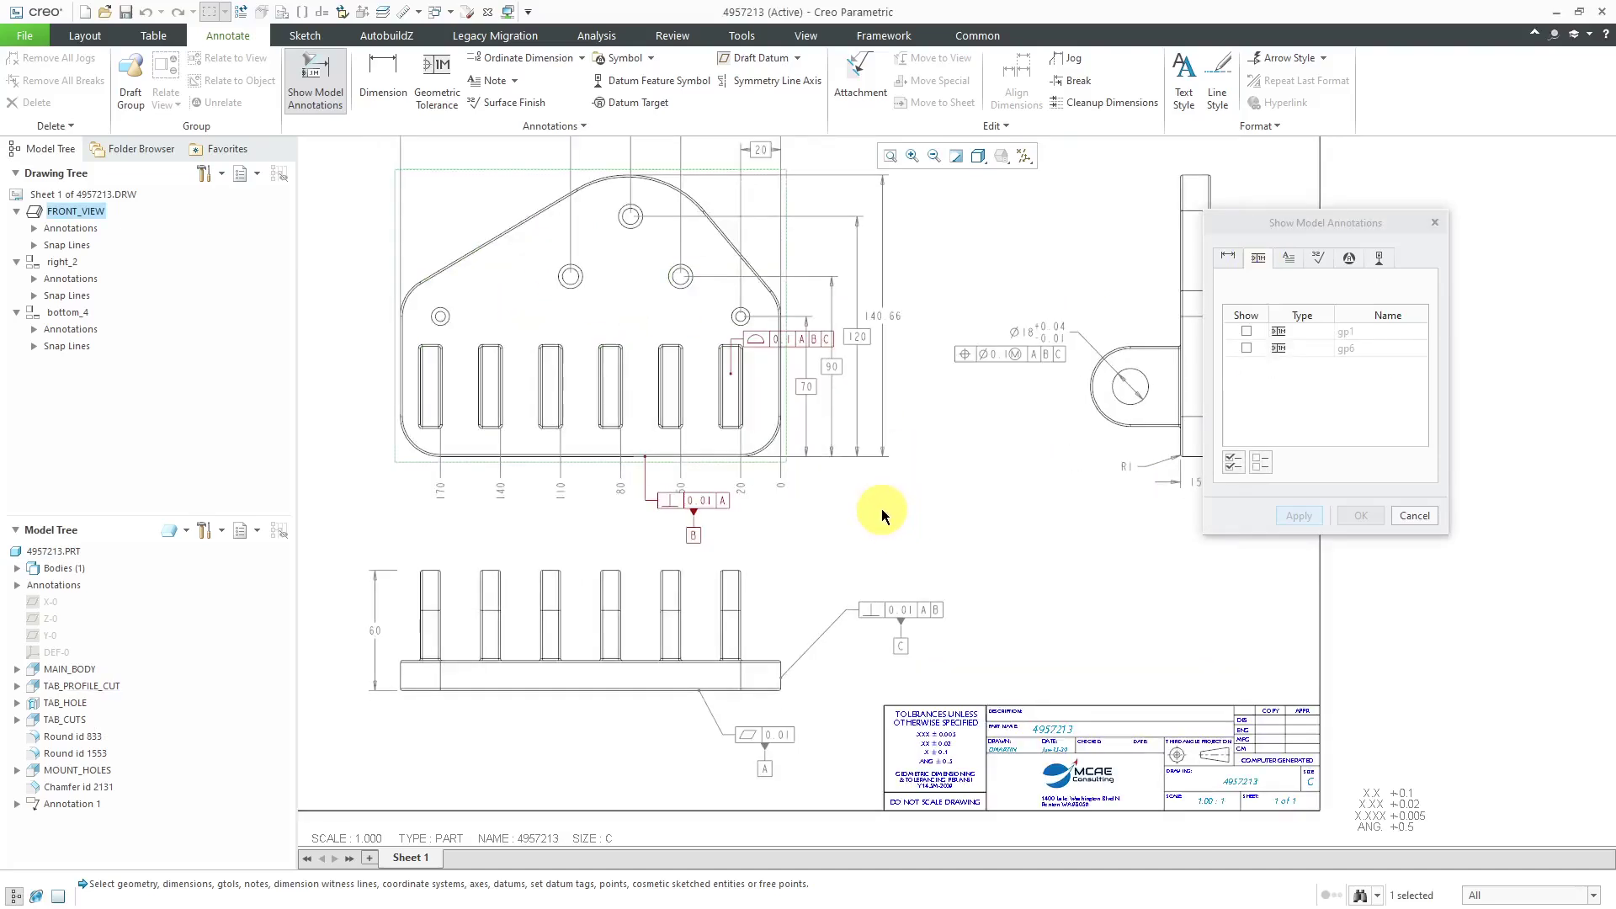
{"action": "left_click", "coordinate": [702, 508]}
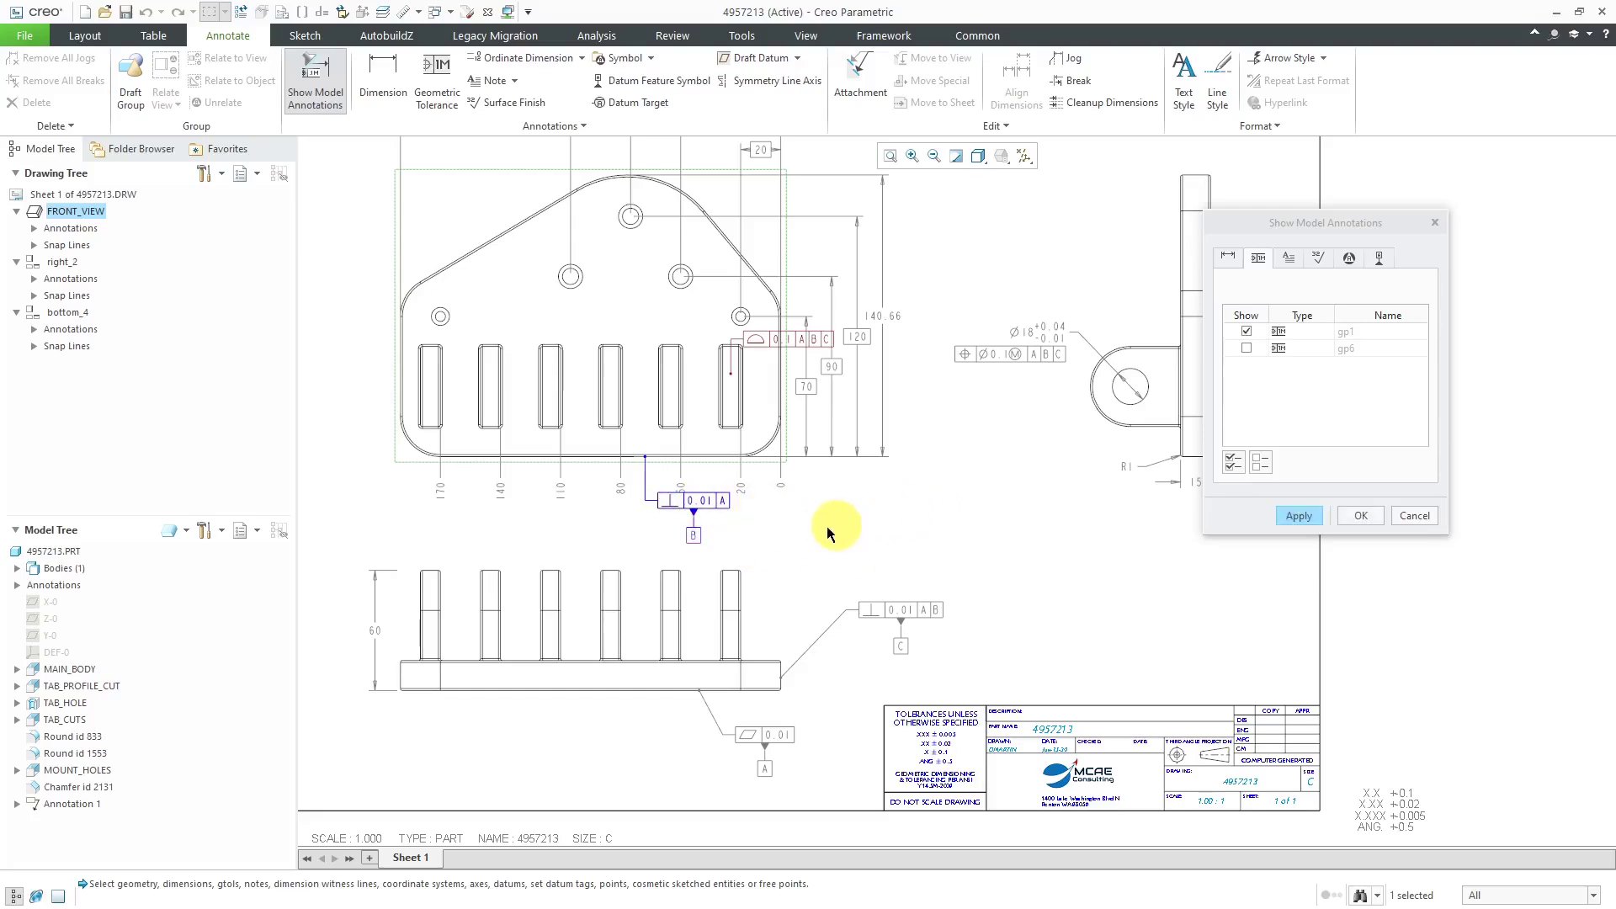
{"action": "scroll", "coordinate": [602, 582], "scroll_direction": "down", "scroll_amount": 2}
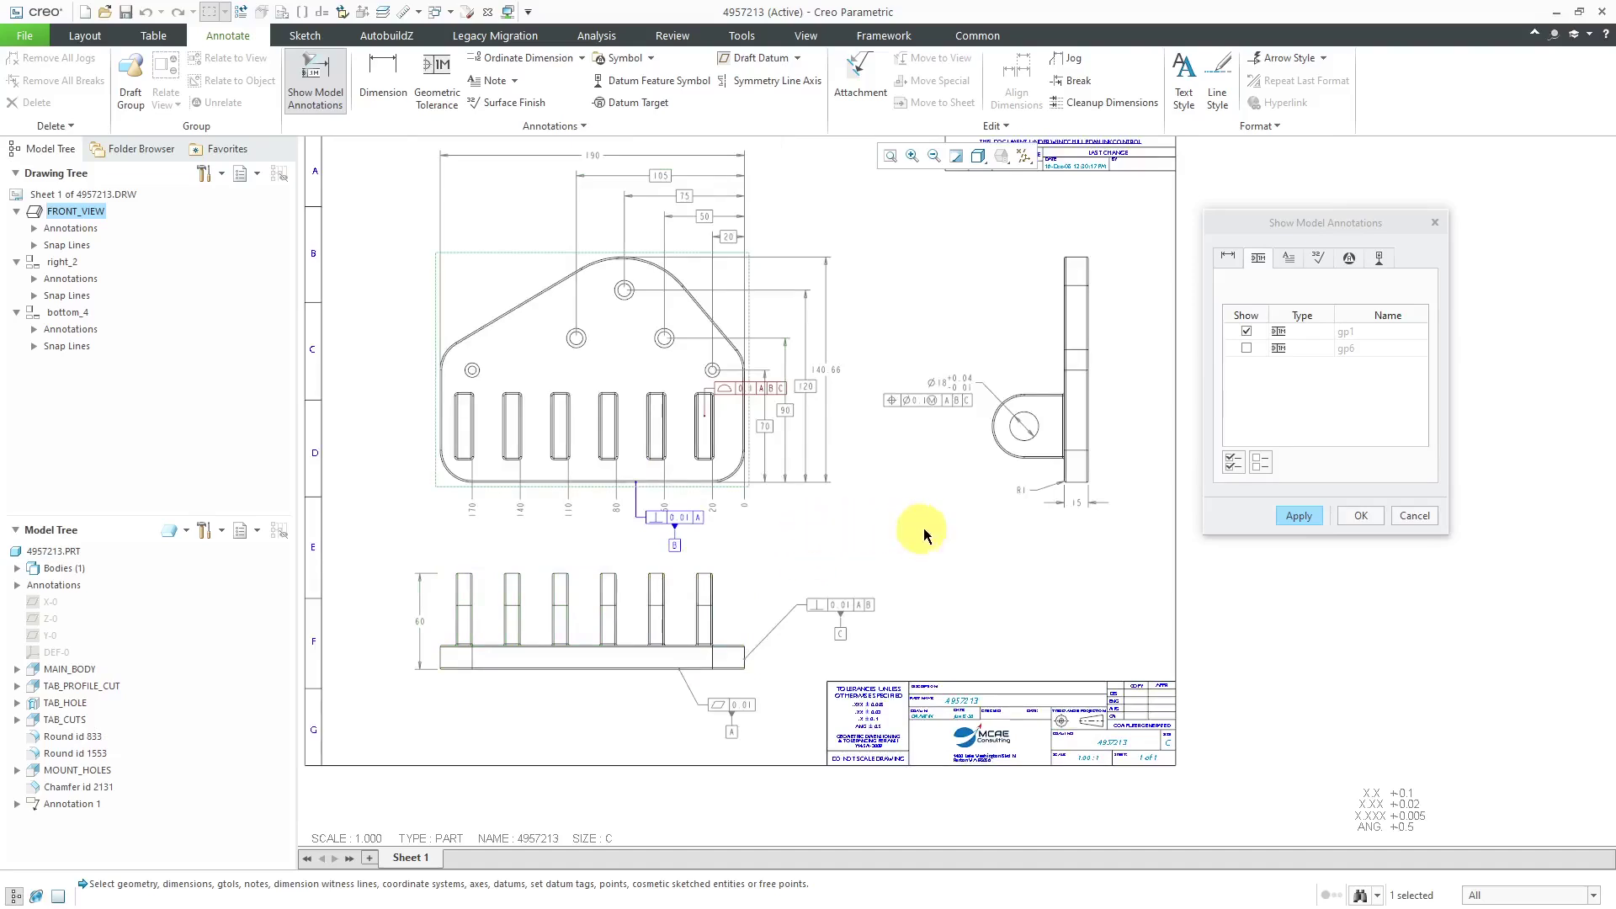
{"action": "left_click", "coordinate": [1297, 515]}
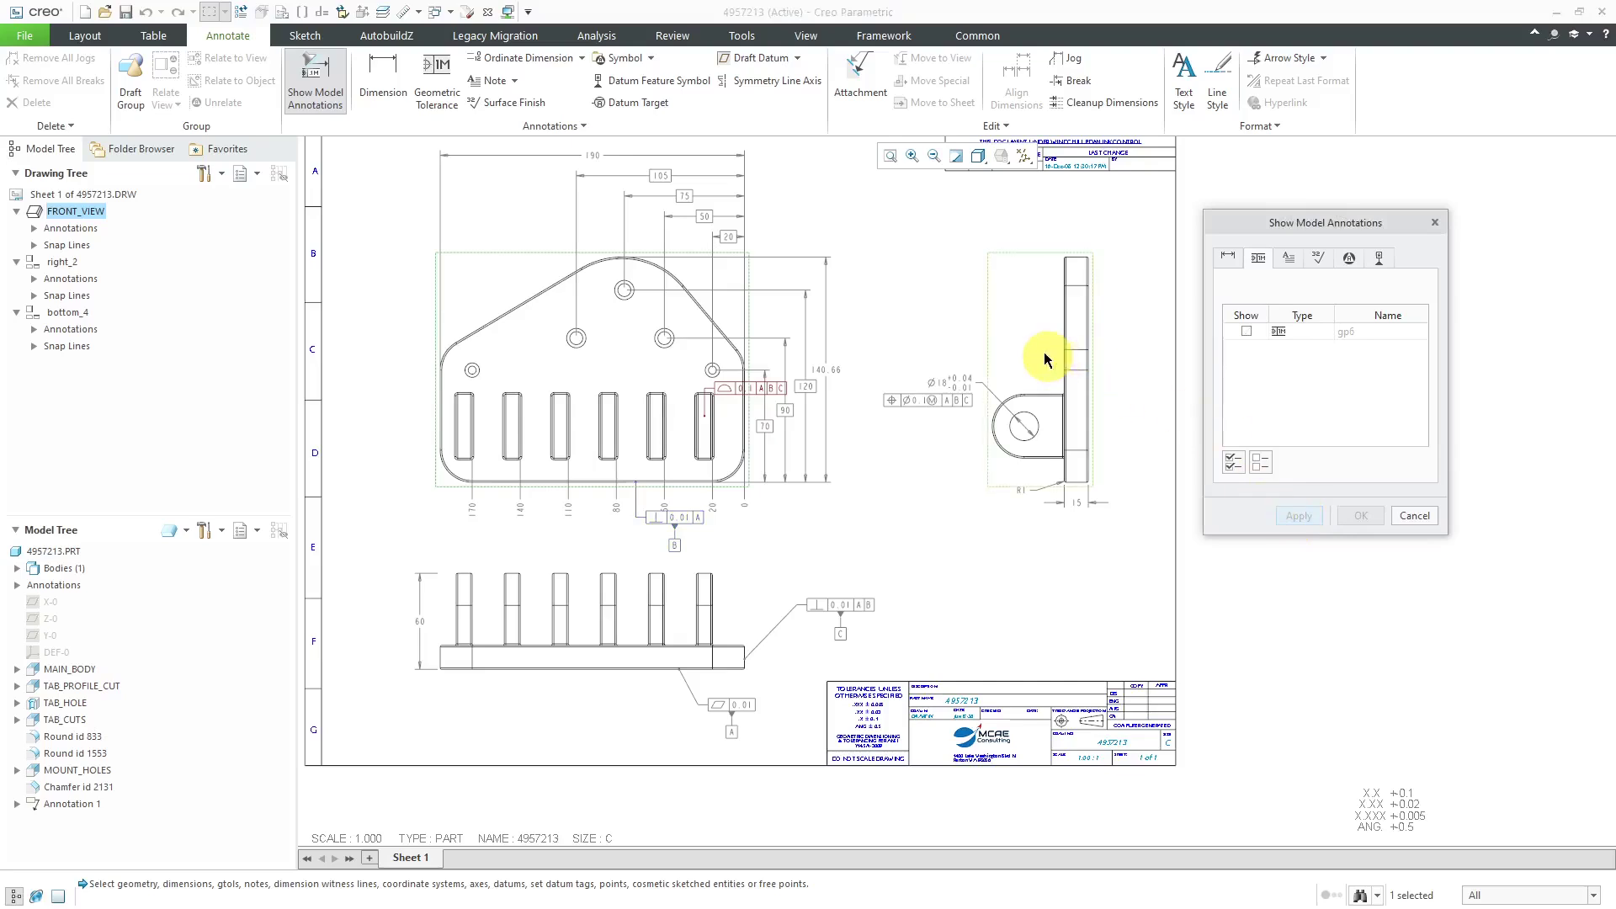
Show the right view's 0.1 profile tolerance to A|B|C and confirm.
{"action": "left_click", "coordinate": [1025, 335]}
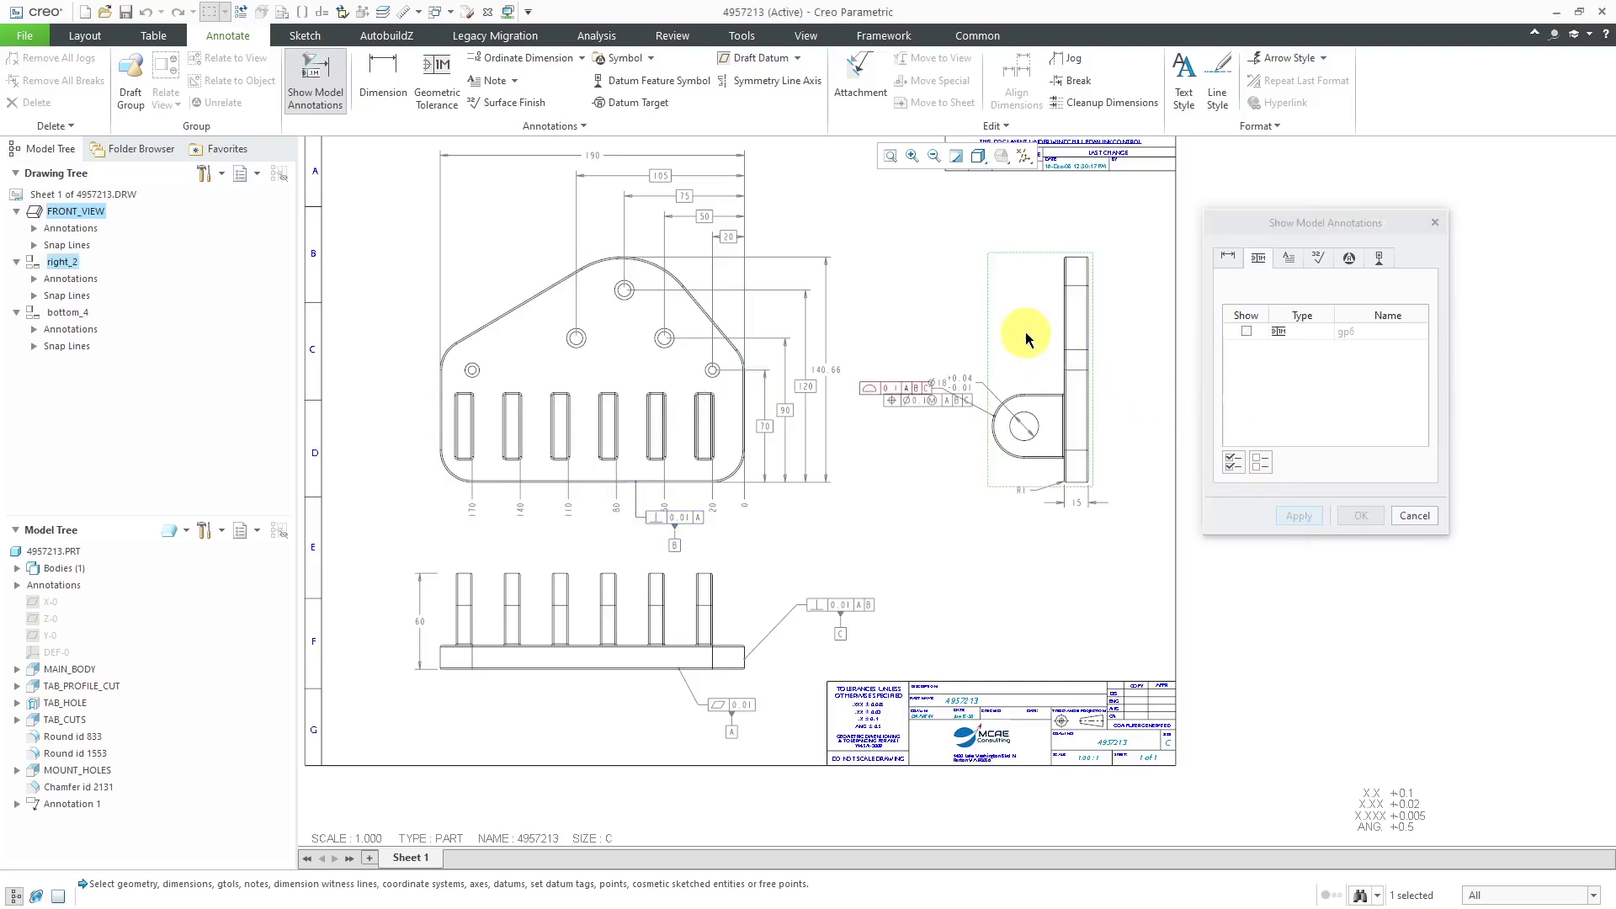
{"action": "left_click", "coordinate": [869, 393]}
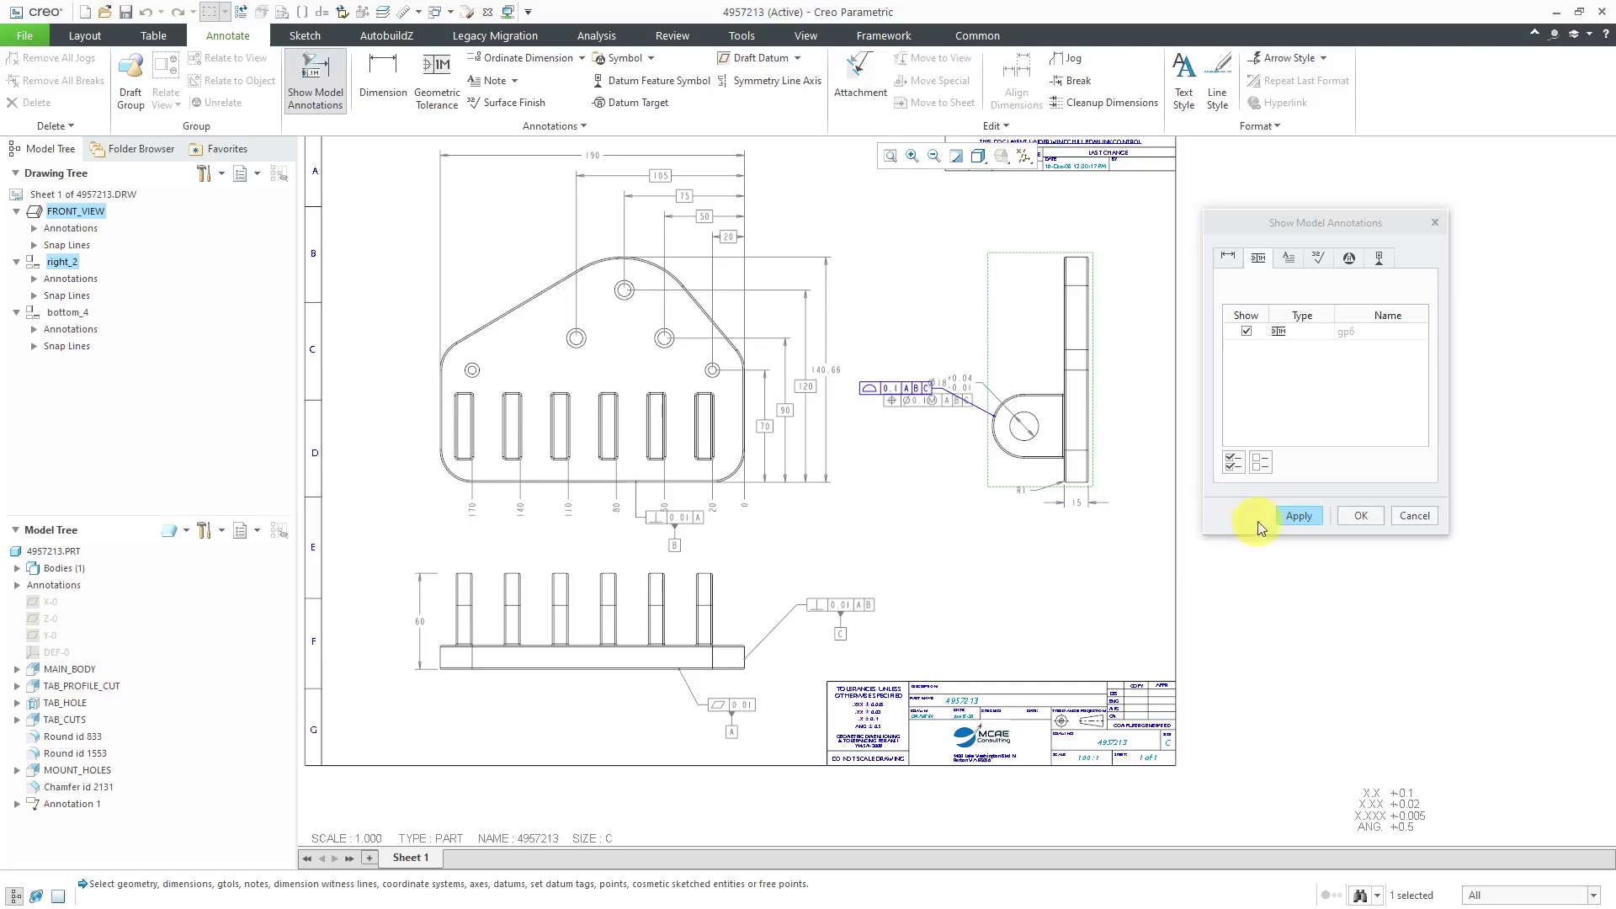
{"action": "left_click", "coordinate": [1361, 515]}
Move the datum B perpendicularity frame down-right and attach its leader to the plate edge.
{"action": "scroll", "coordinate": [729, 522], "scroll_direction": "up", "scroll_amount": 3}
{"action": "scroll", "coordinate": [729, 522], "scroll_direction": "up", "scroll_amount": 1}
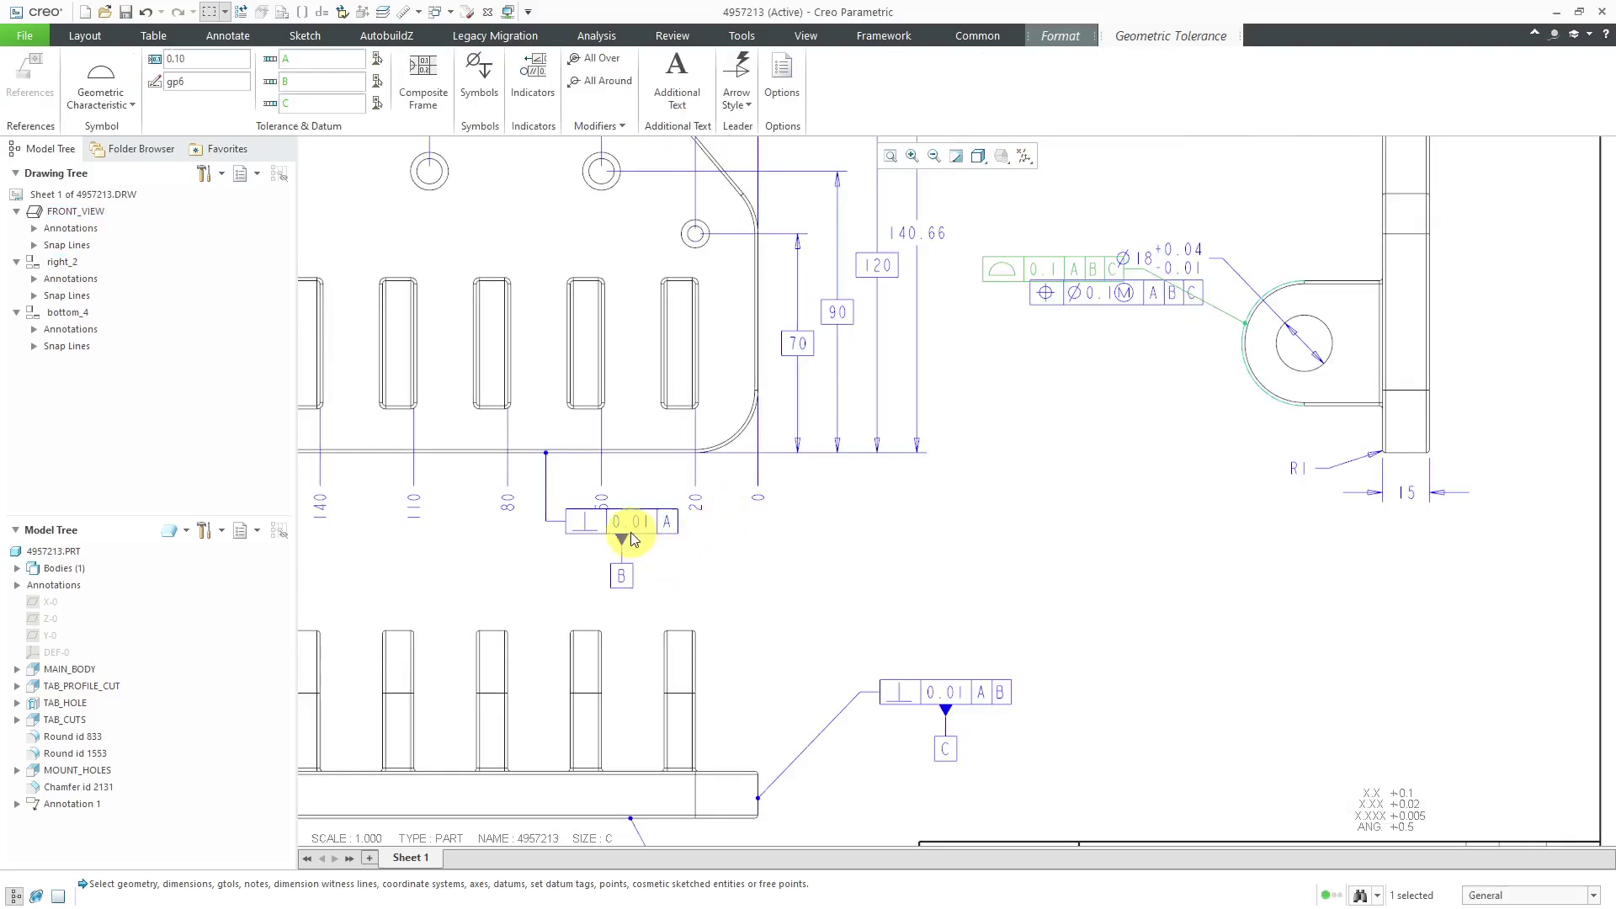
{"action": "left_click", "coordinate": [630, 525]}
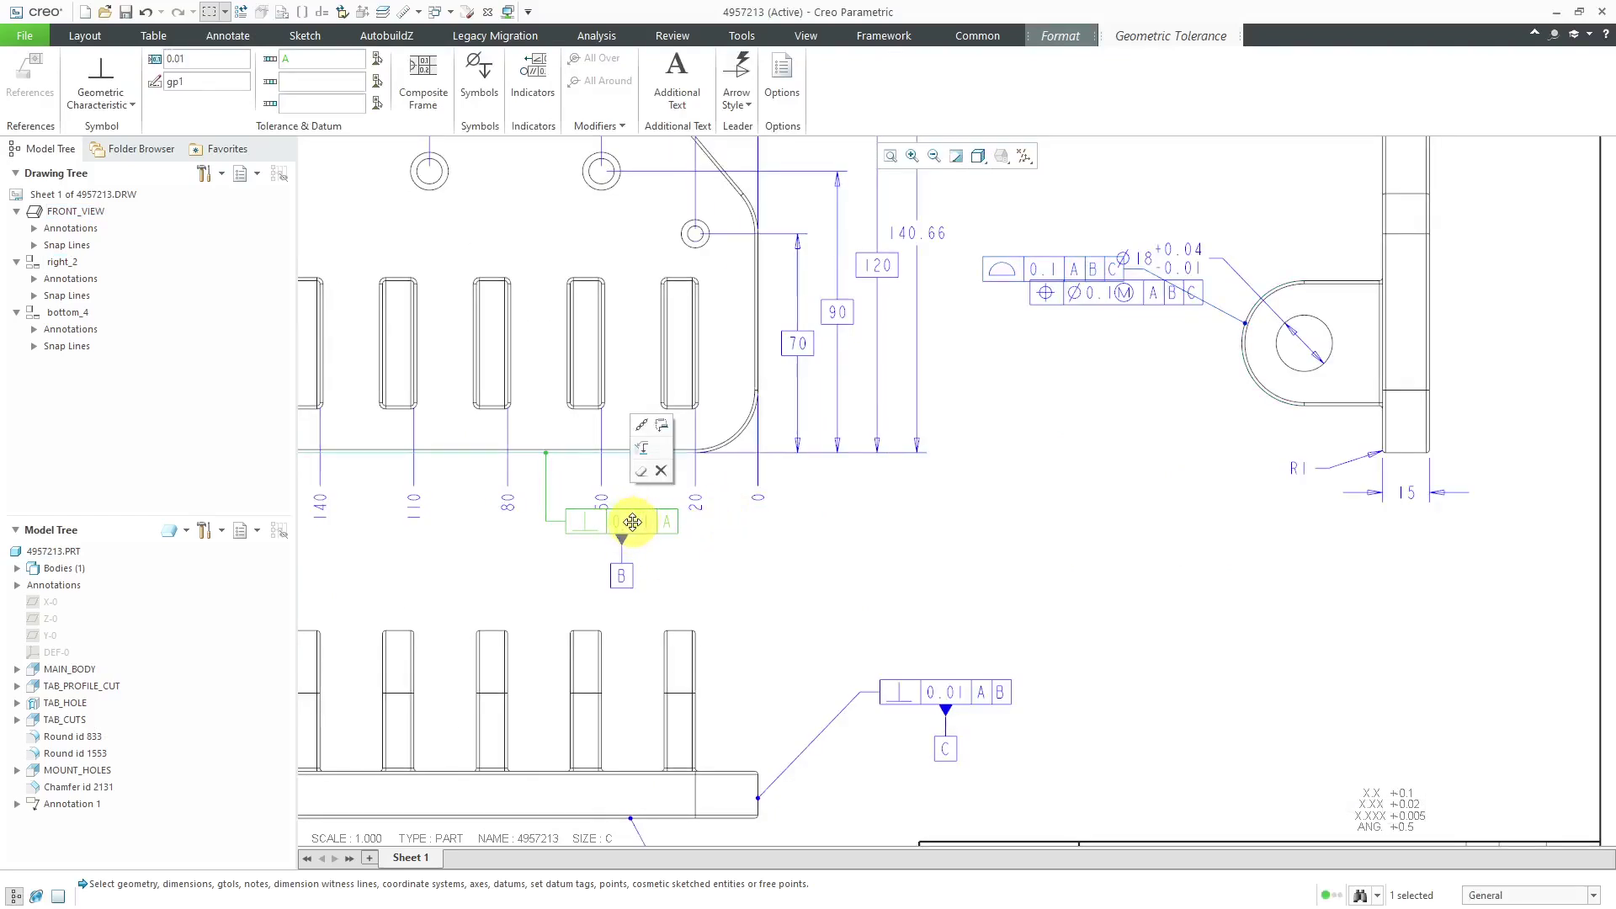
{"action": "left_click_drag", "start_coordinate": [631, 528], "coordinate": [763, 563]}
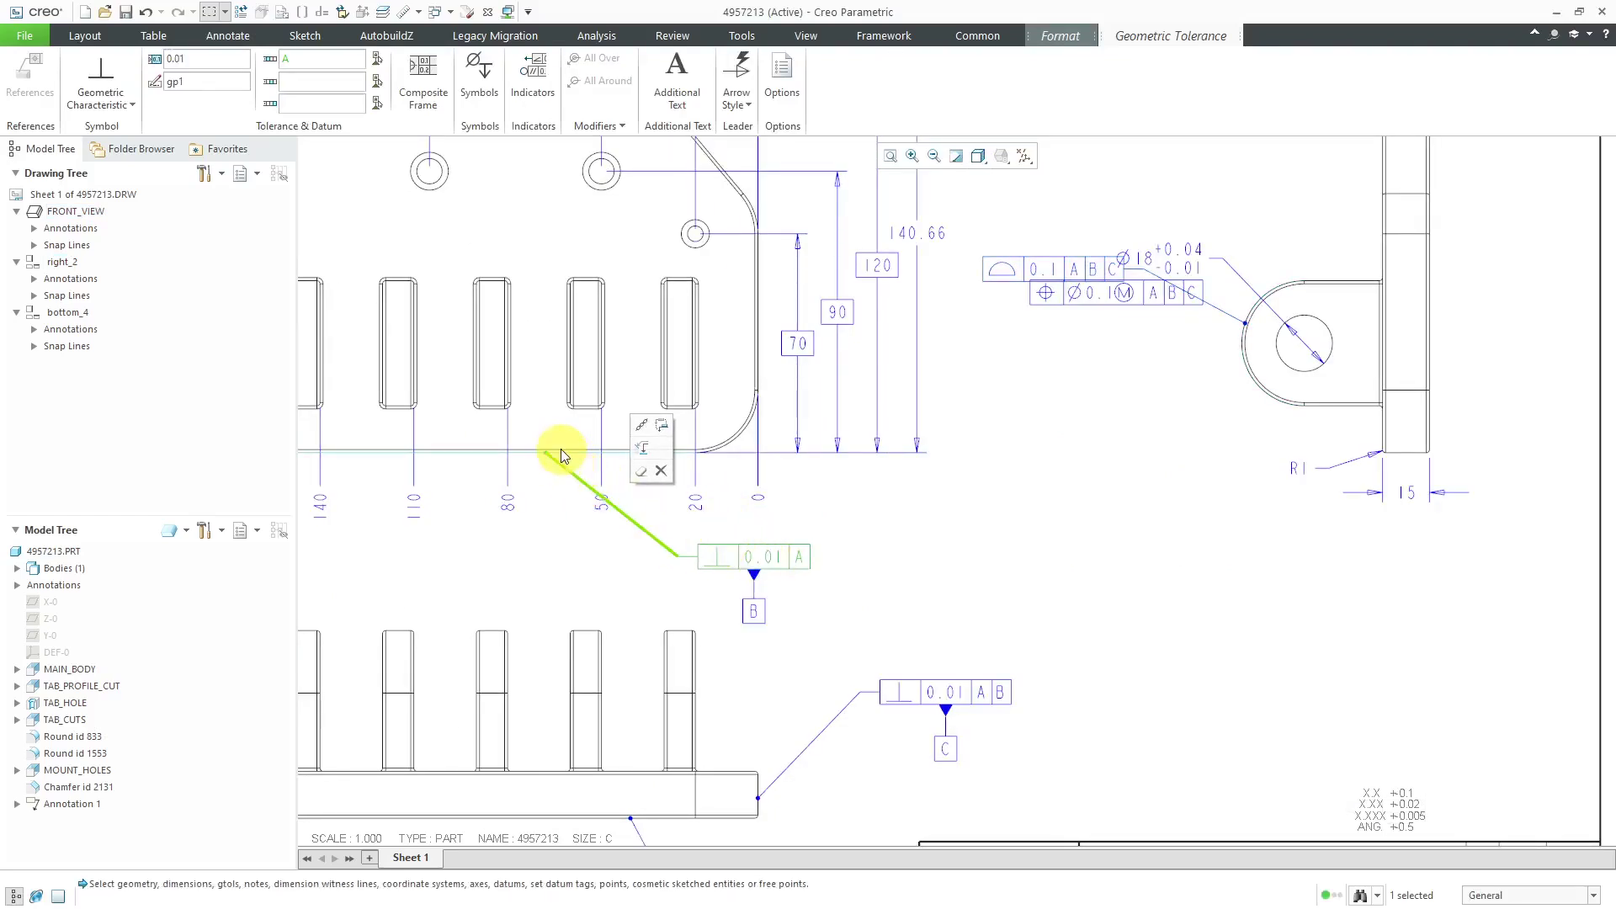
{"action": "left_click_drag", "start_coordinate": [542, 451], "coordinate": [648, 466]}
{"action": "left_click", "coordinate": [944, 556]}
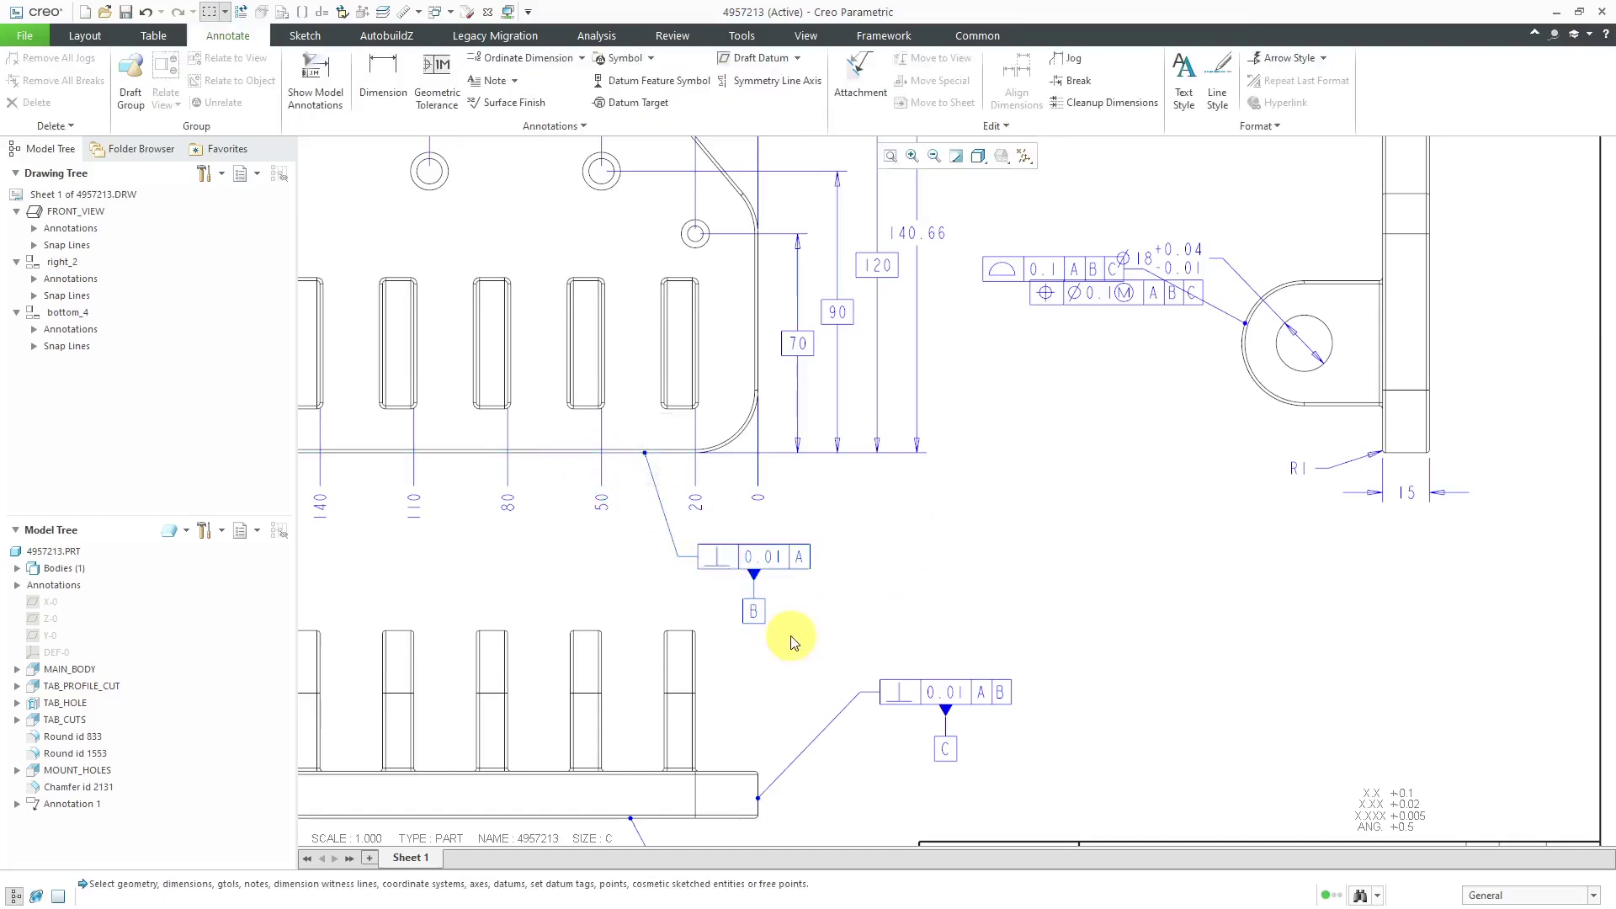
Drag the tab's 0.1 profile tolerance frame below the Ø18 hole callout.
{"action": "scroll", "coordinate": [678, 643], "scroll_direction": "up", "scroll_amount": 4}
{"action": "scroll", "coordinate": [1035, 469], "scroll_direction": "down", "scroll_amount": 5}
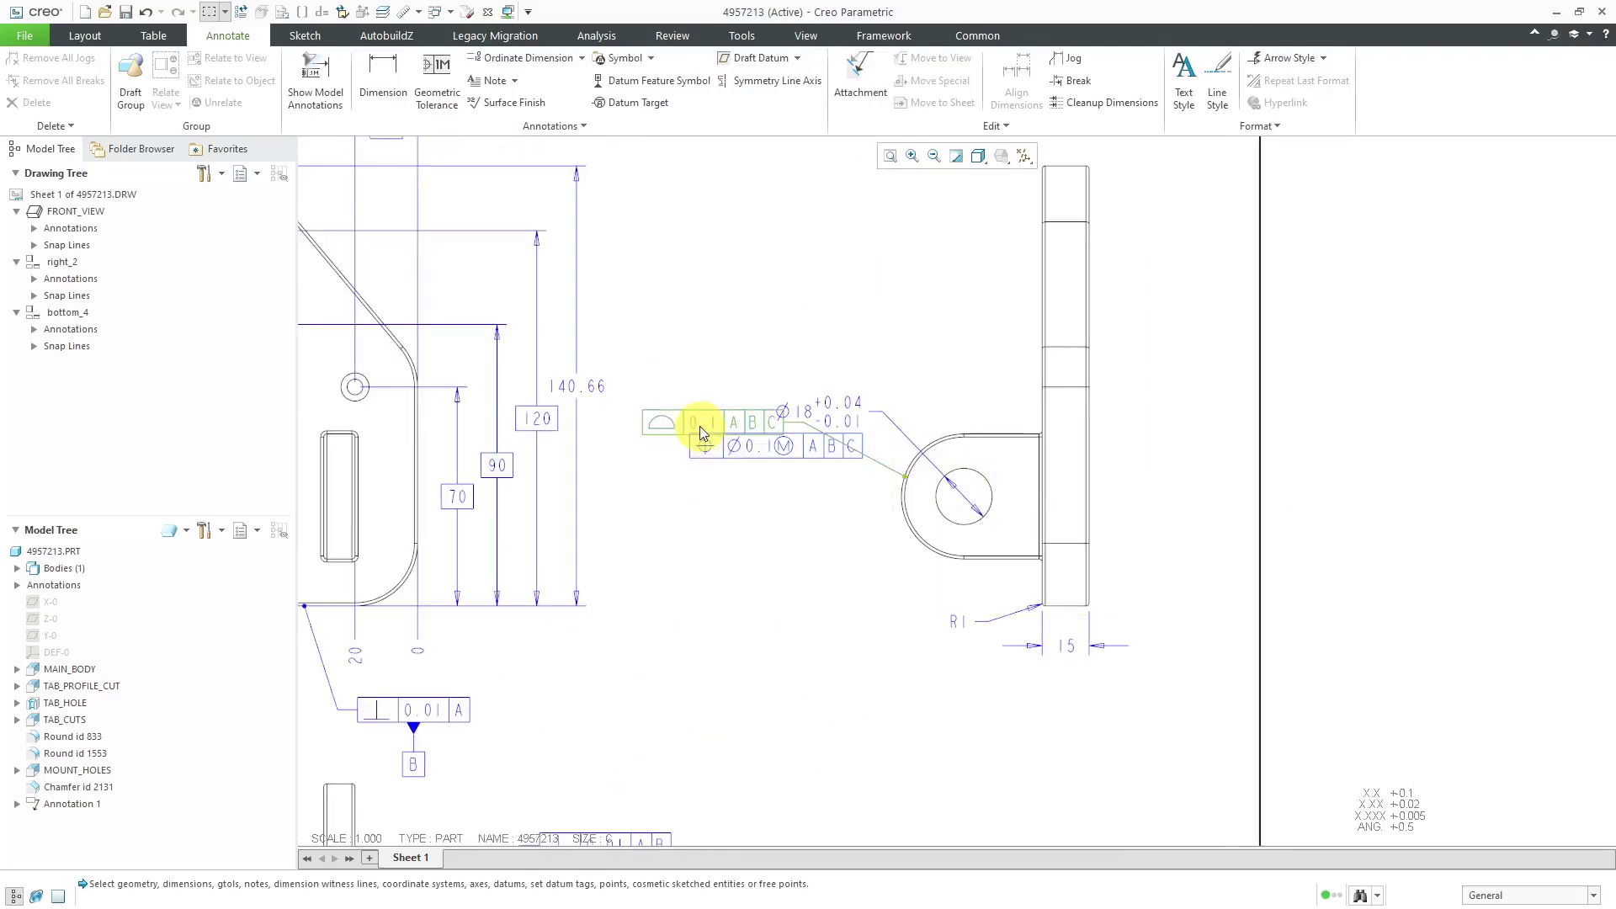
{"action": "left_click", "coordinate": [701, 434]}
{"action": "left_click_drag", "start_coordinate": [700, 423], "coordinate": [702, 579]}
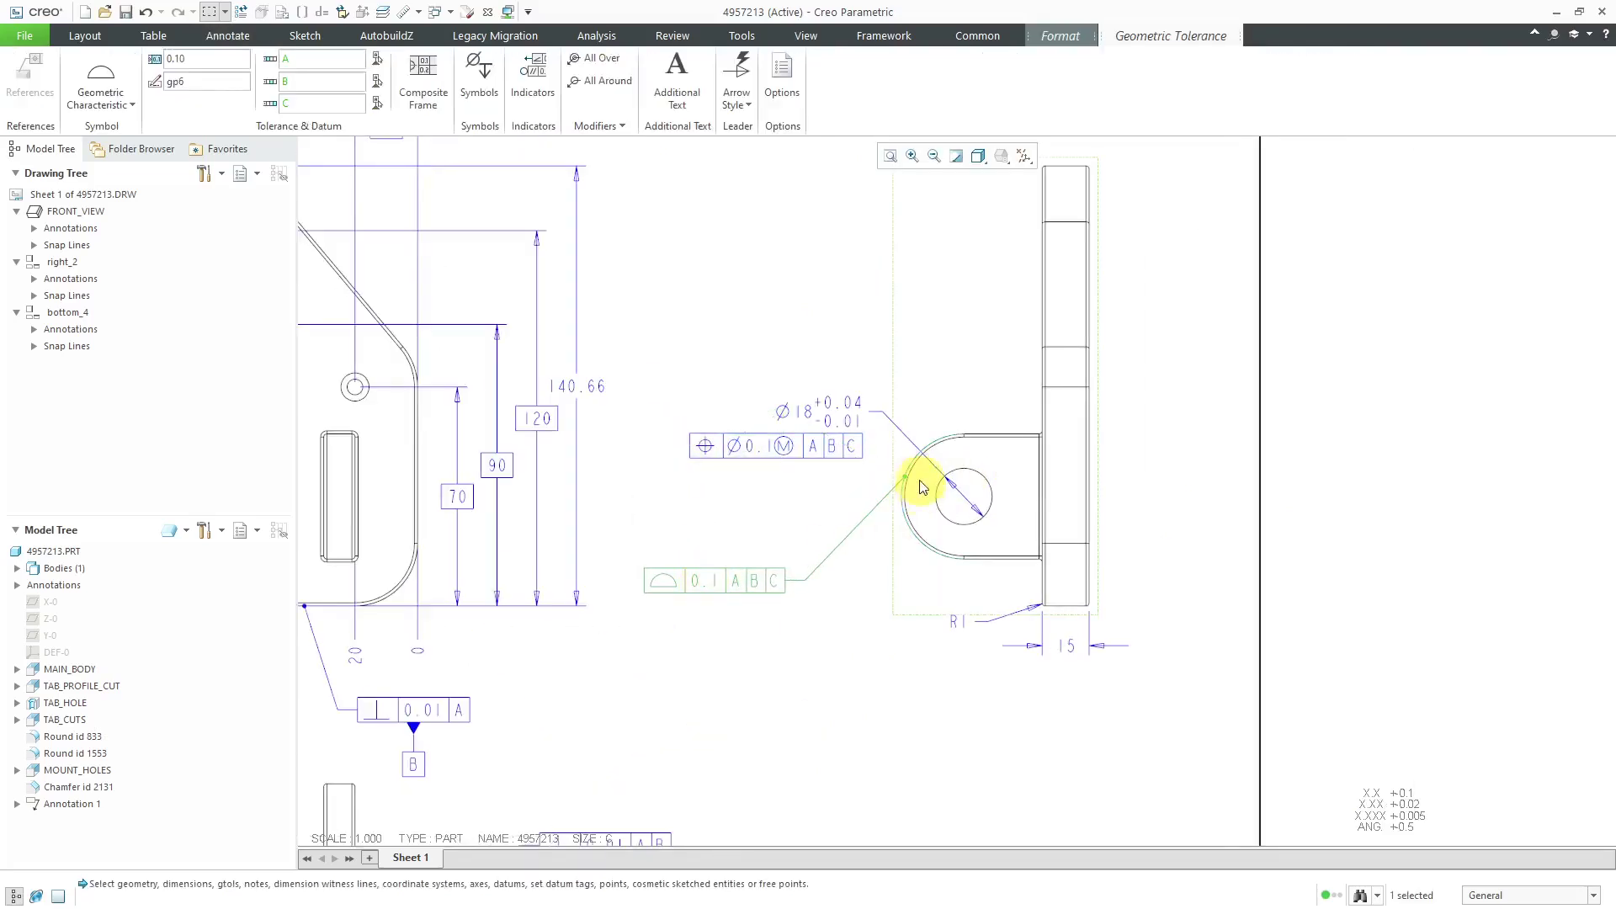
{"action": "scroll", "coordinate": [876, 488], "scroll_direction": "up", "scroll_amount": 4}
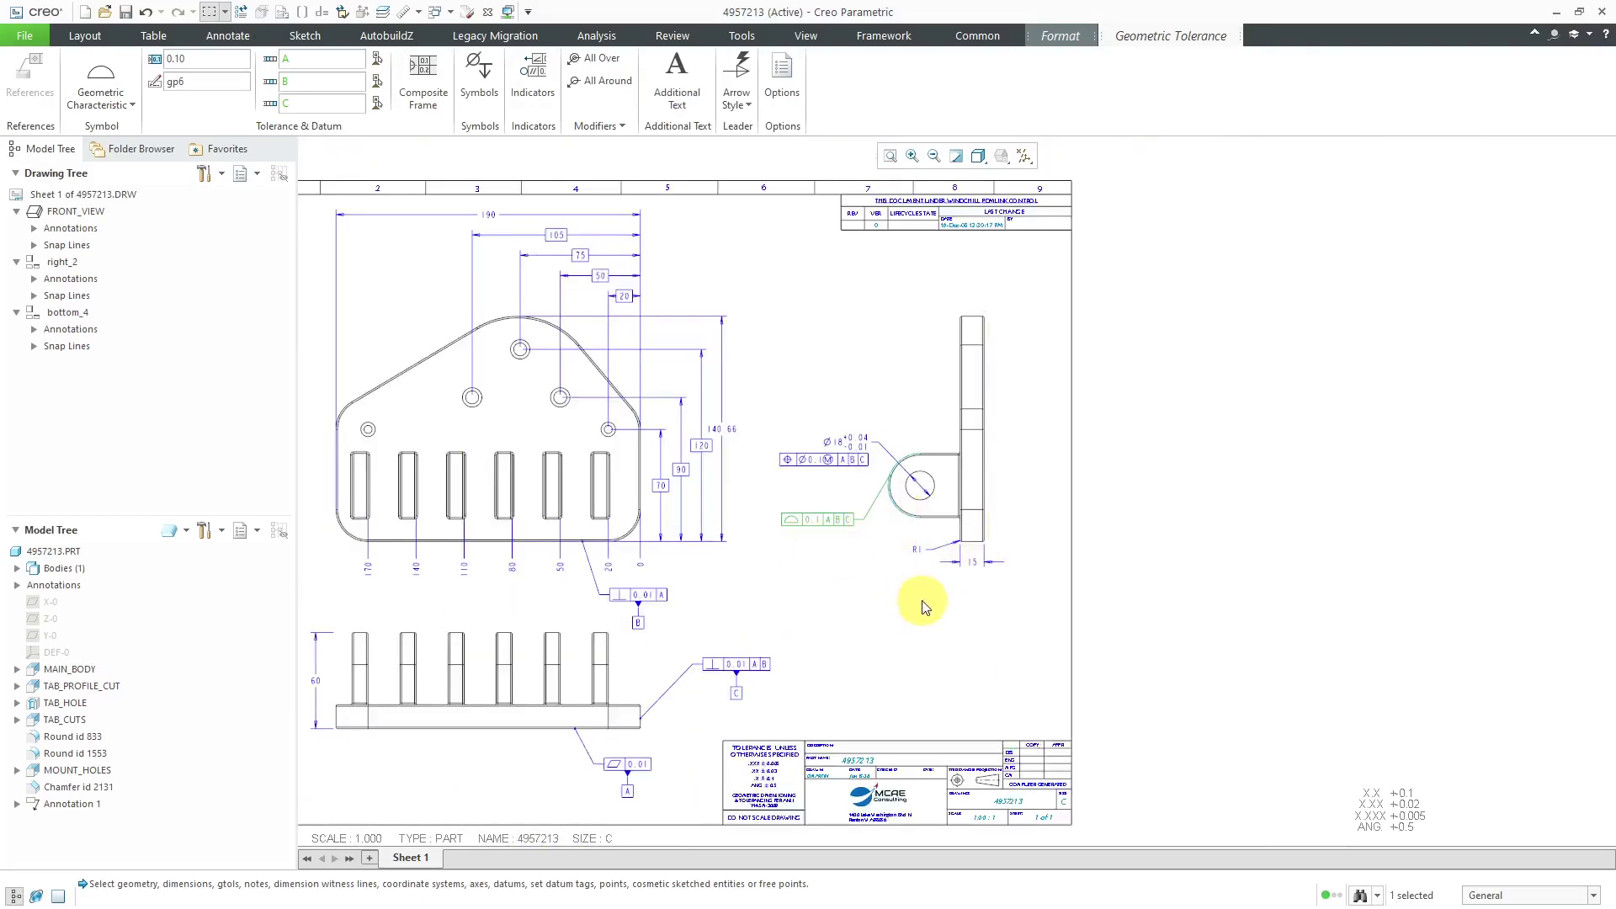
{"action": "scroll", "coordinate": [963, 618], "scroll_direction": "up", "scroll_amount": 1}
{"action": "left_click", "coordinate": [844, 583]}
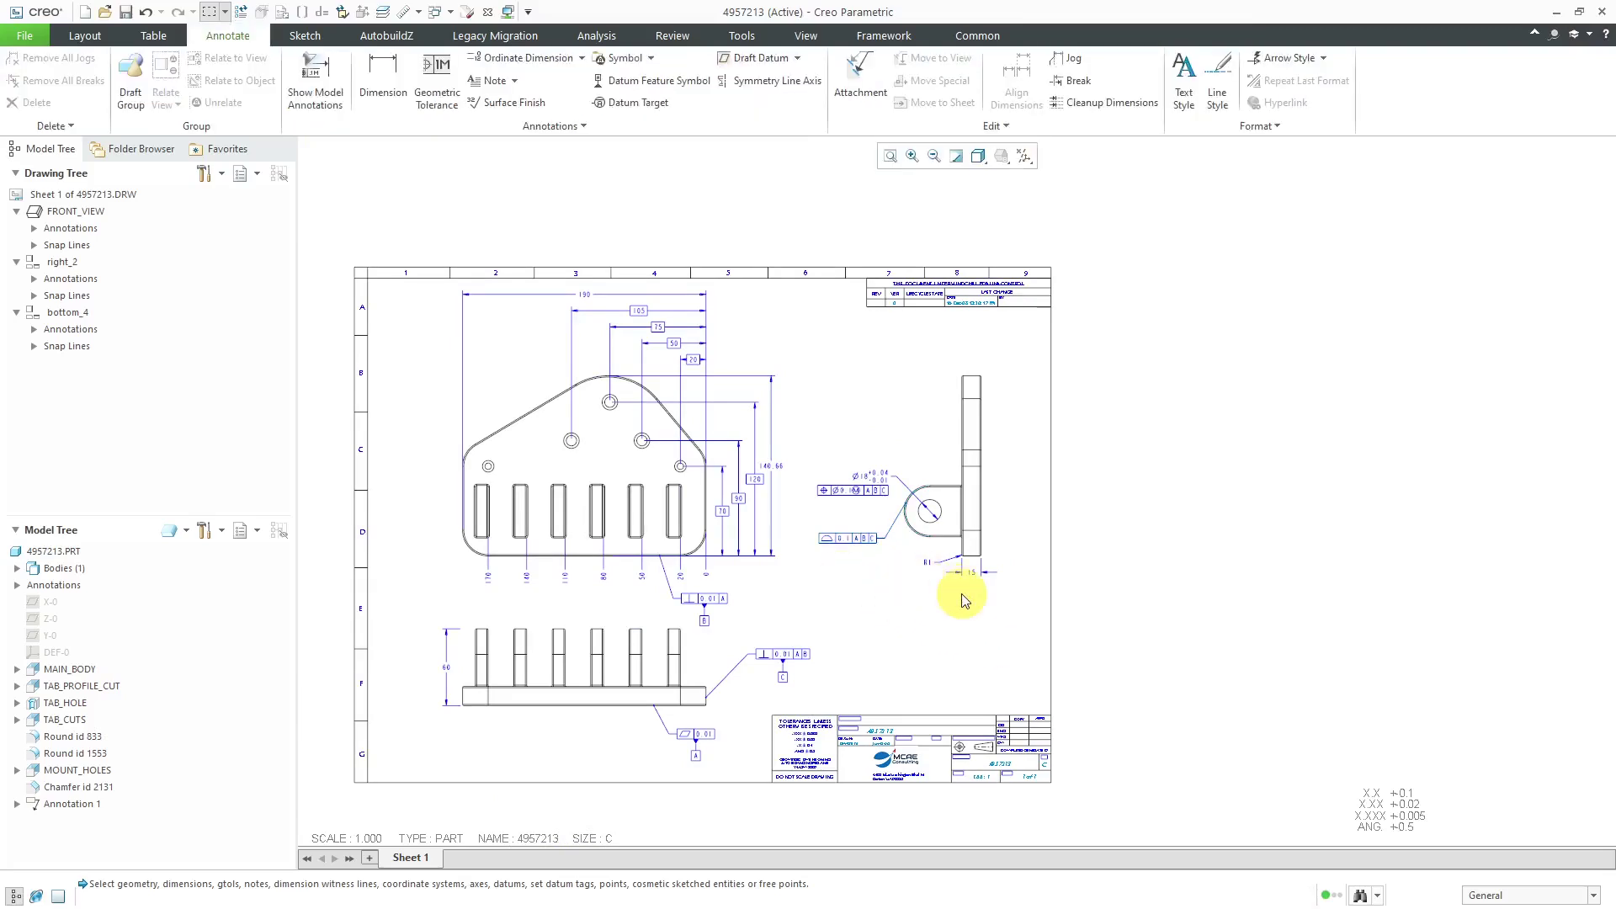
{"action": "scroll", "coordinate": [754, 541], "scroll_direction": "down", "scroll_amount": 1}
{"action": "scroll", "coordinate": [669, 489], "scroll_direction": "down", "scroll_amount": 2}
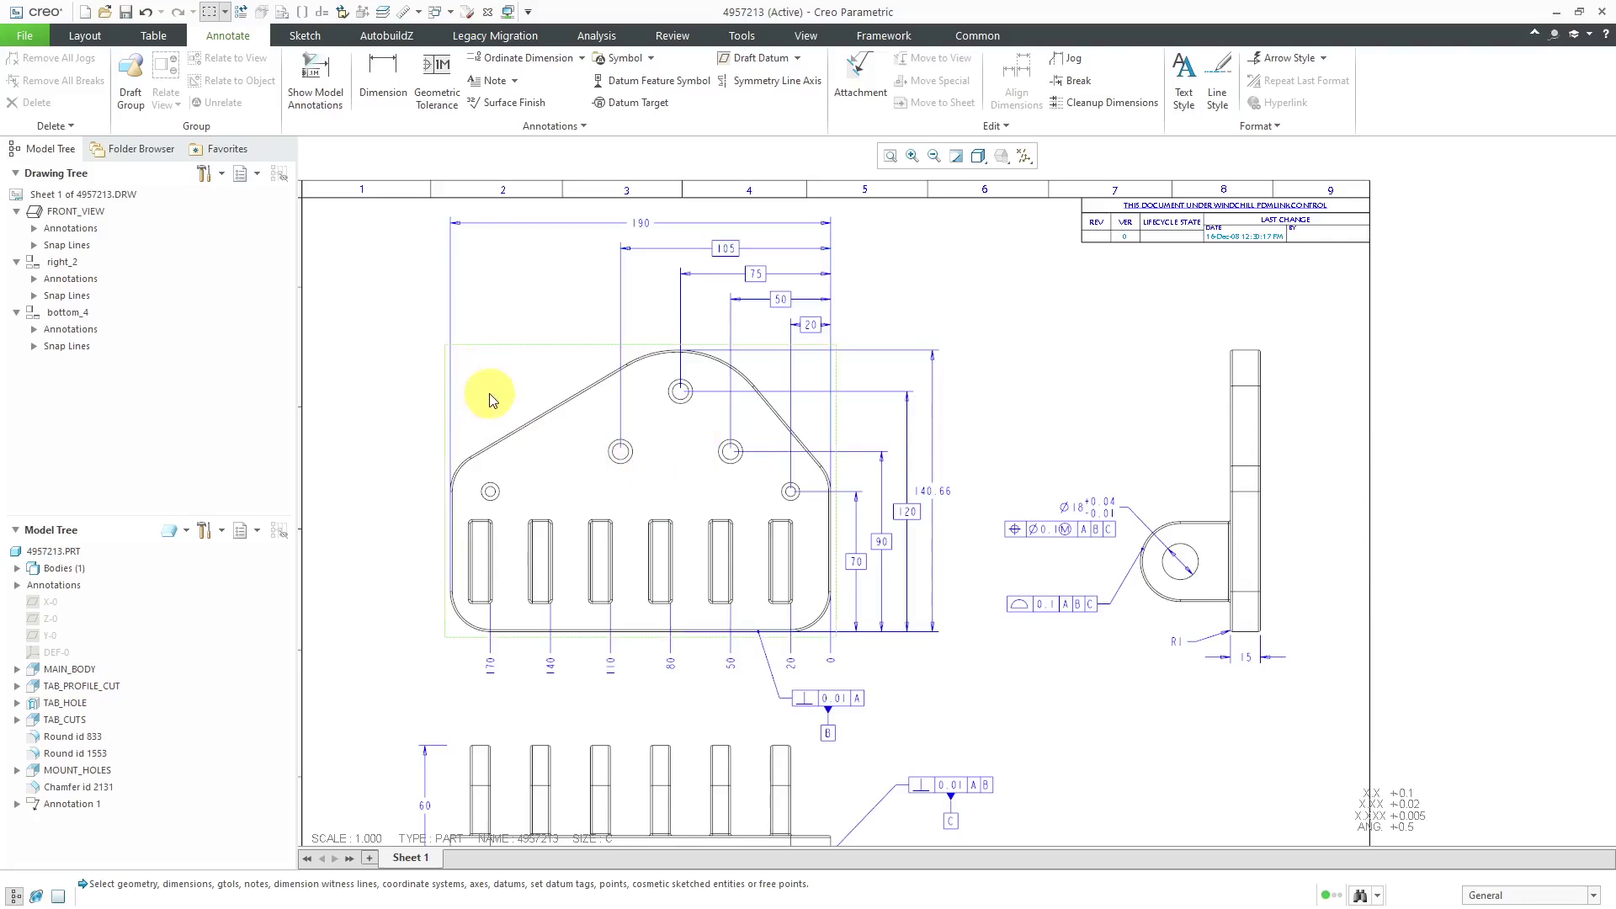
{"action": "scroll", "coordinate": [1029, 598], "scroll_direction": "up", "scroll_amount": 1}
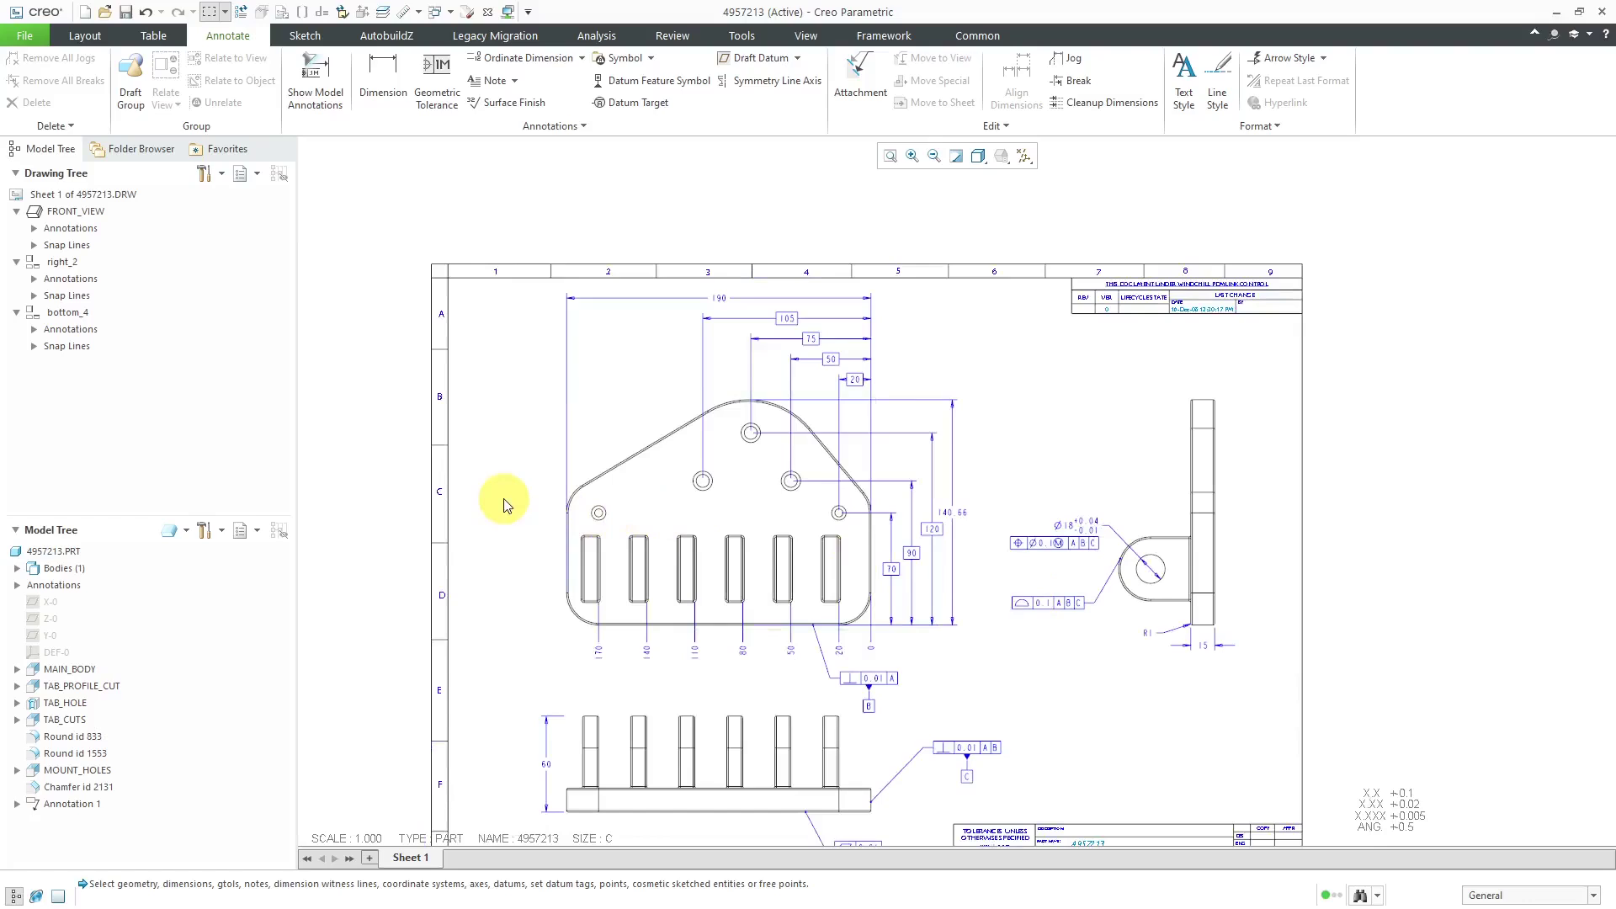
List the MOUNT_HOLES feature's dimensions and mark both d56 and d69 (3X Ø8.1, 2X Ø5) for display.
{"action": "left_click", "coordinate": [312, 92]}
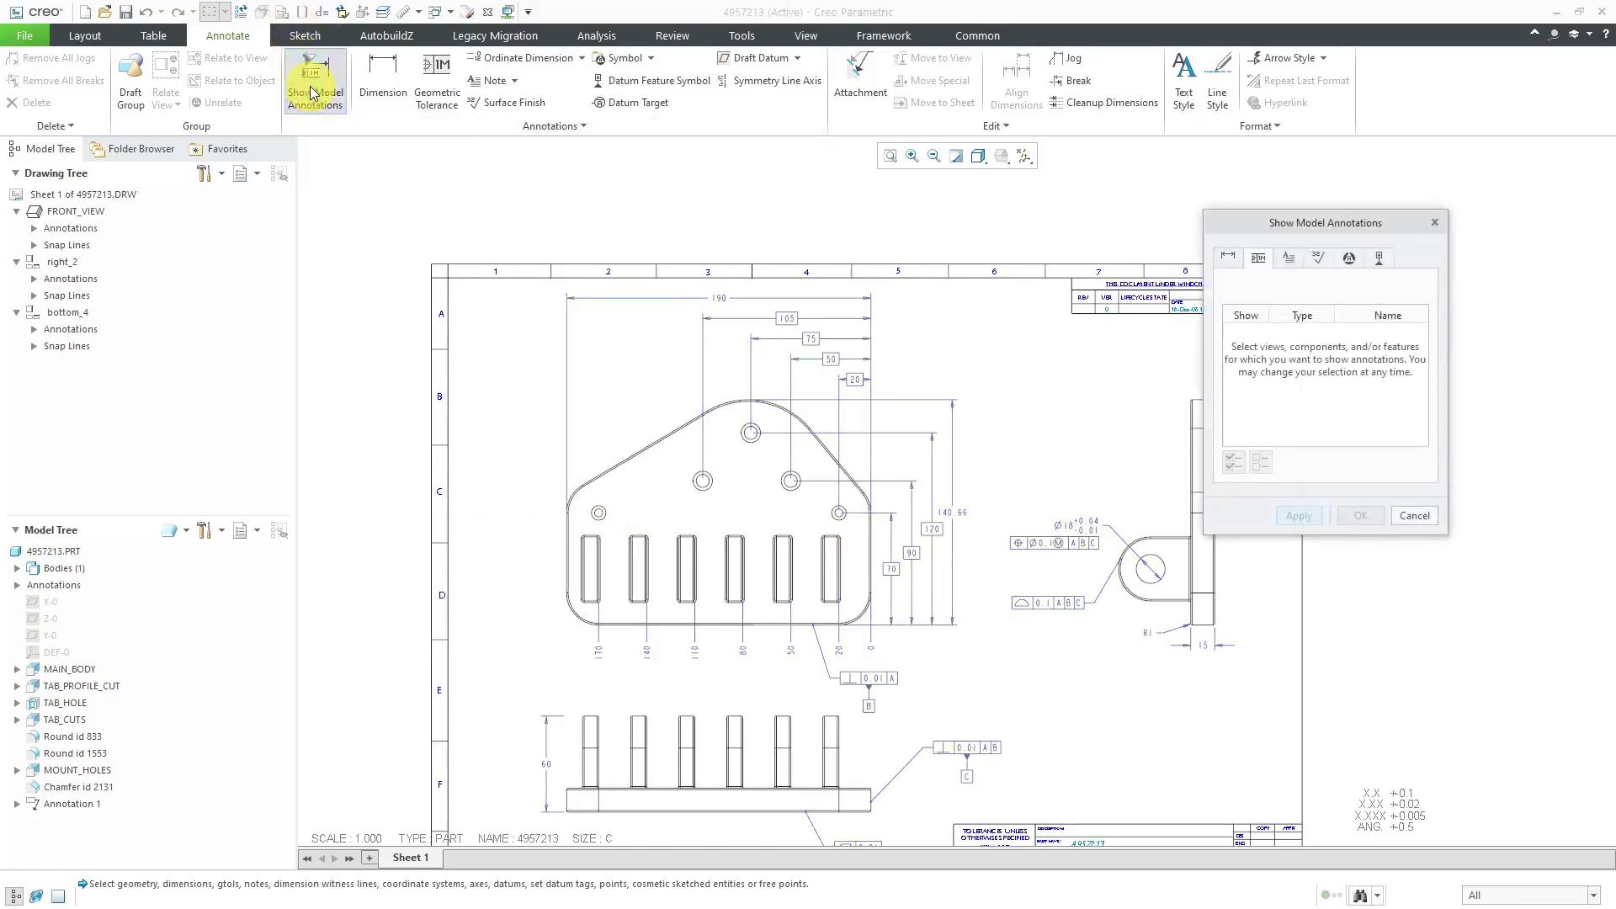
{"action": "left_click", "coordinate": [1235, 259]}
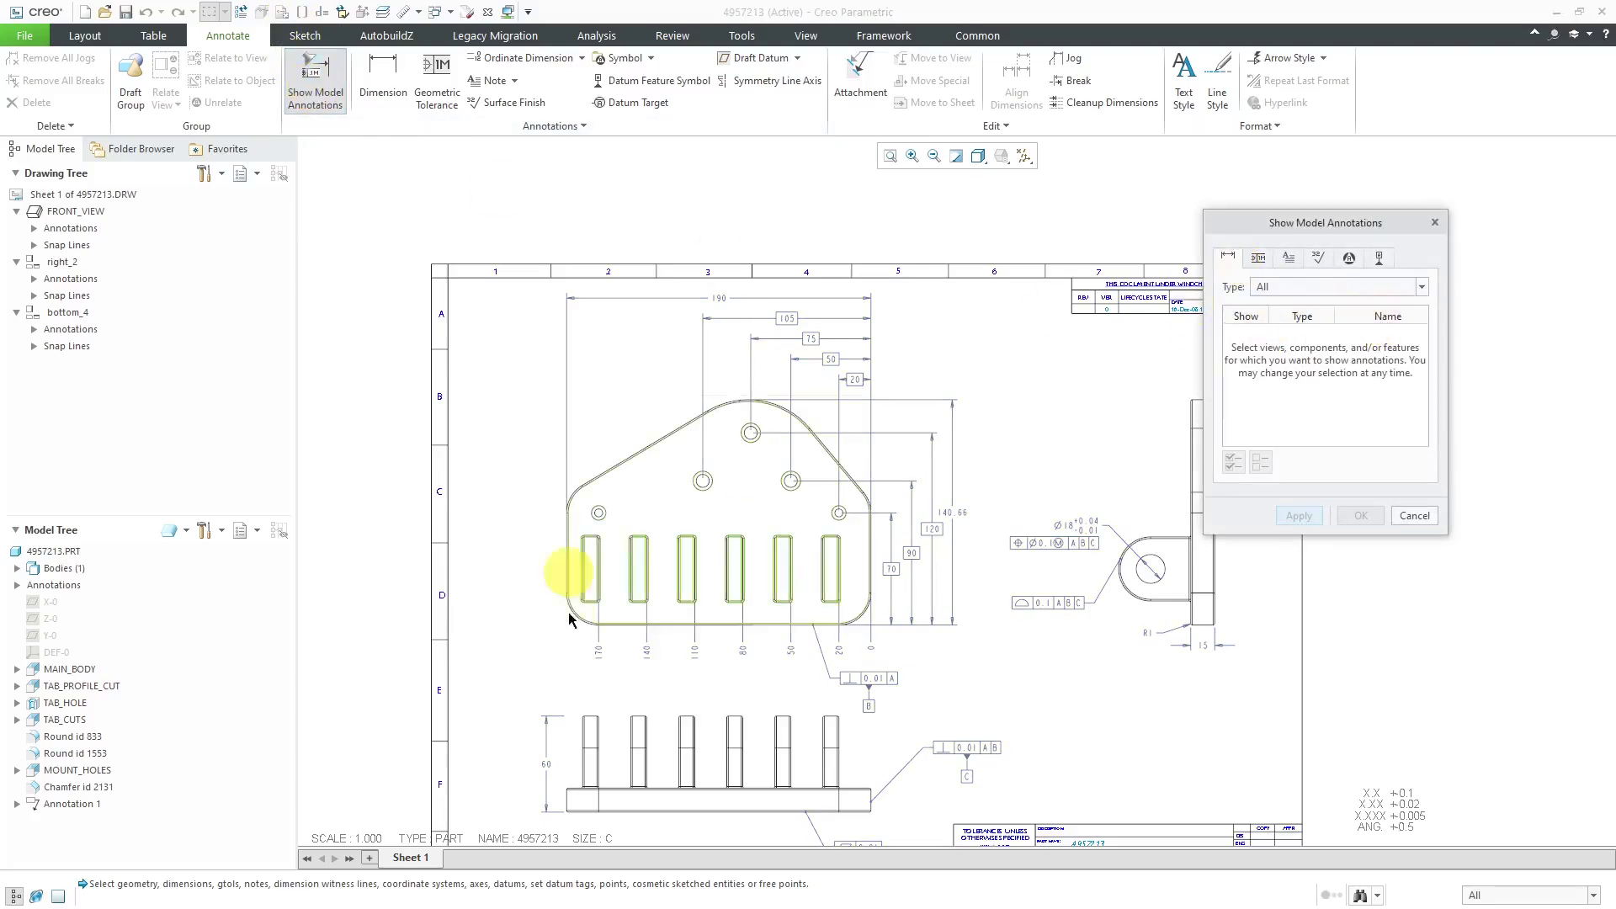
{"action": "left_click", "coordinate": [95, 772]}
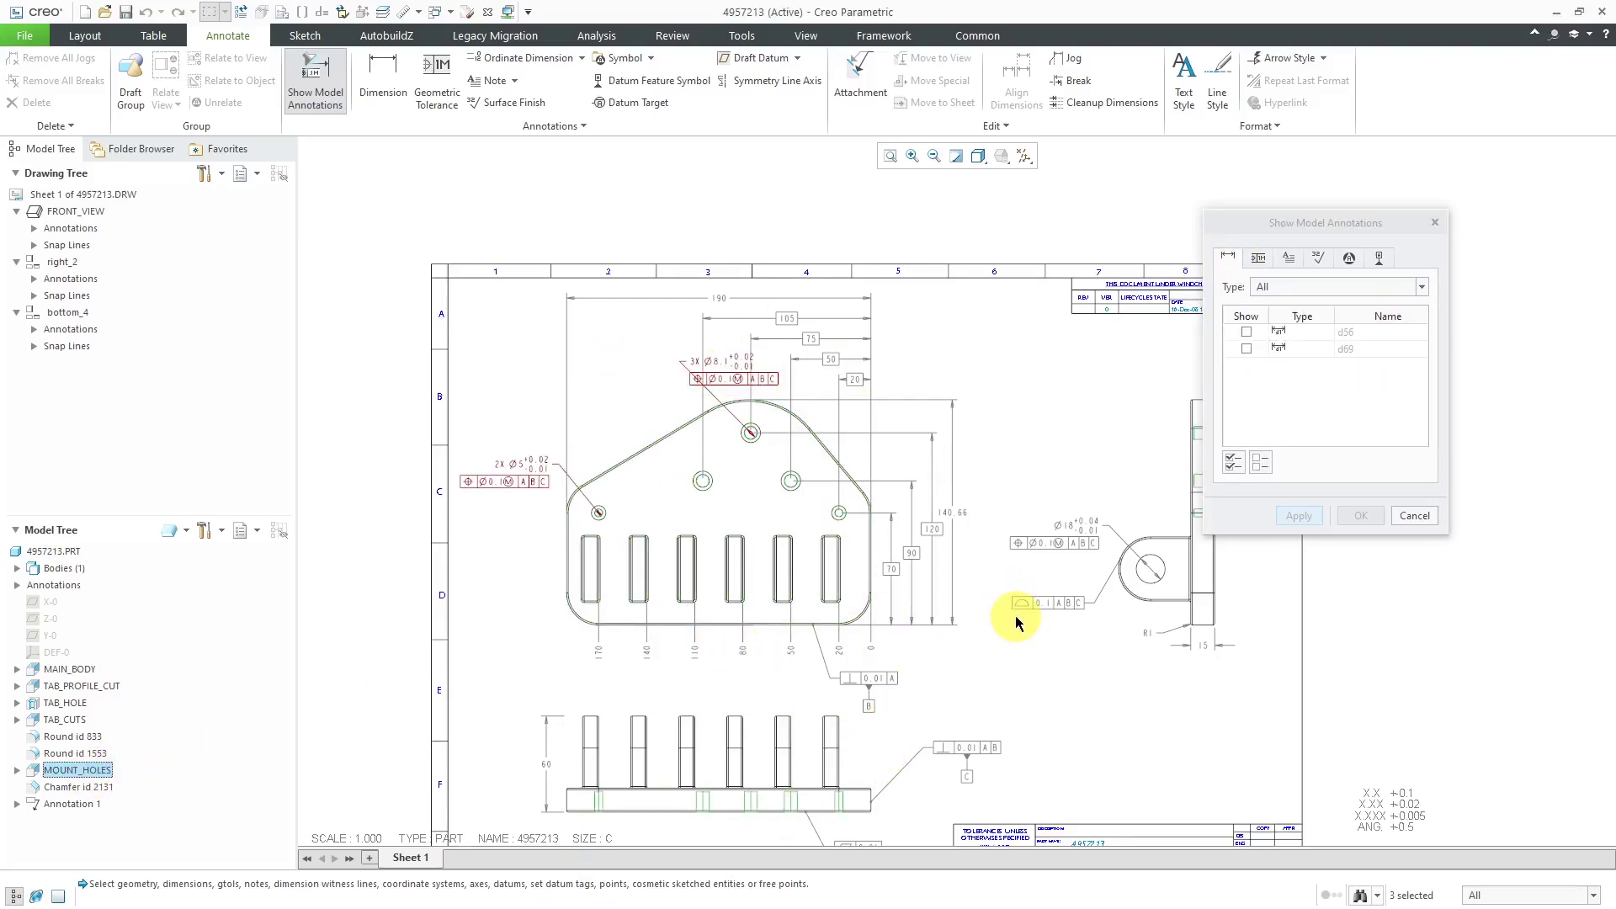
{"action": "left_click", "coordinate": [1236, 468]}
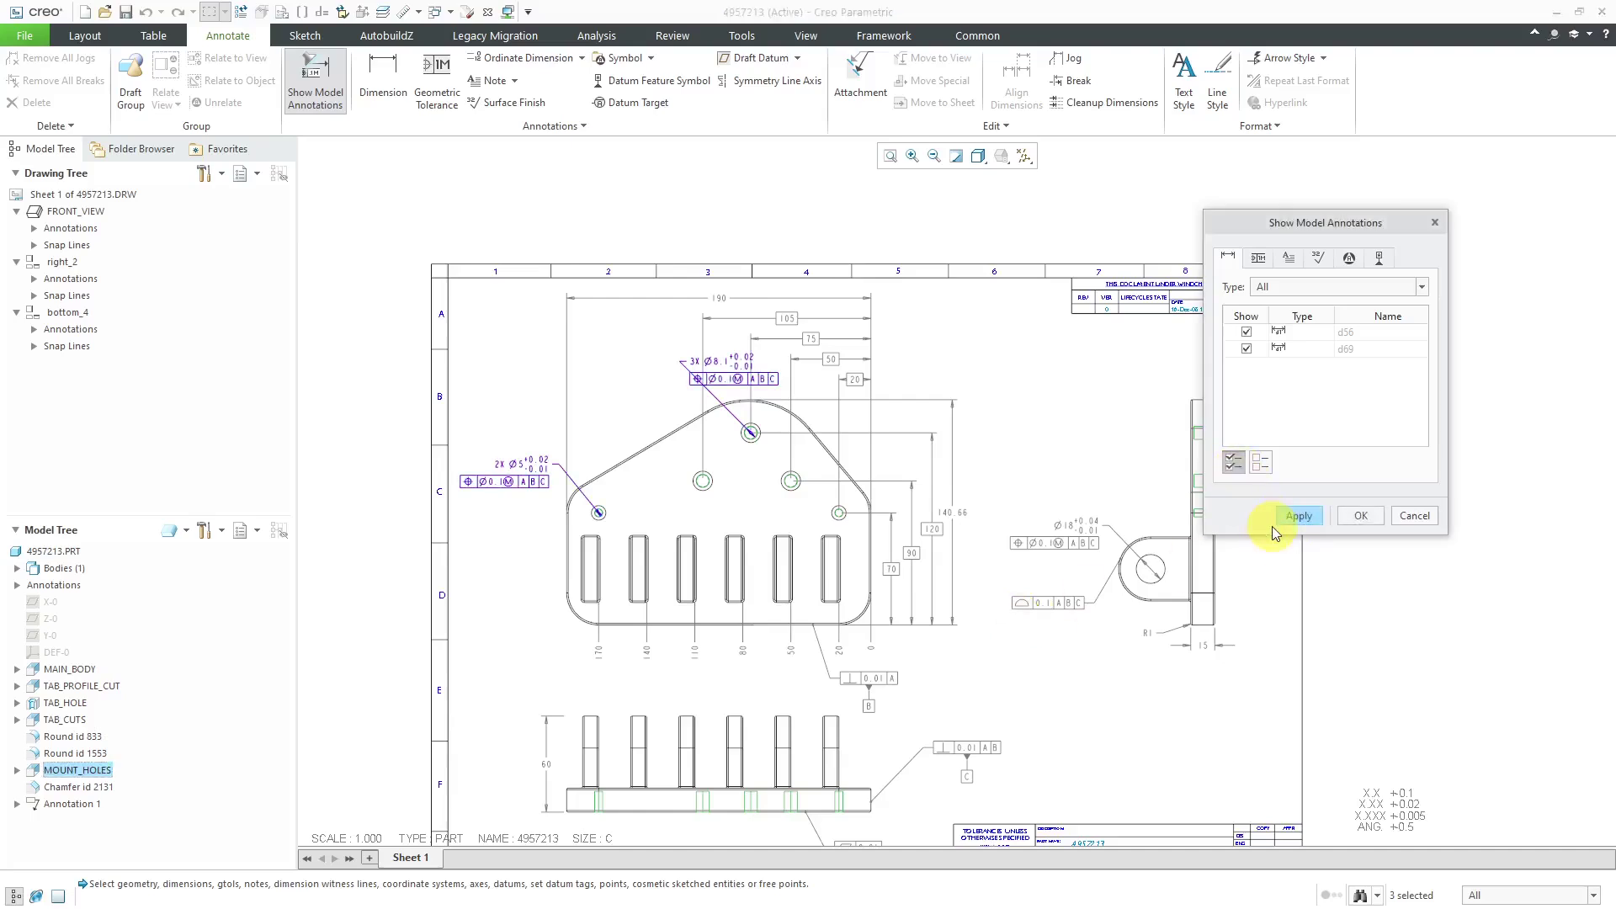
Accept the shown hole dimensions and move the 3X Ø8.1 callout left above the plate.
{"action": "left_click", "coordinate": [1362, 517]}
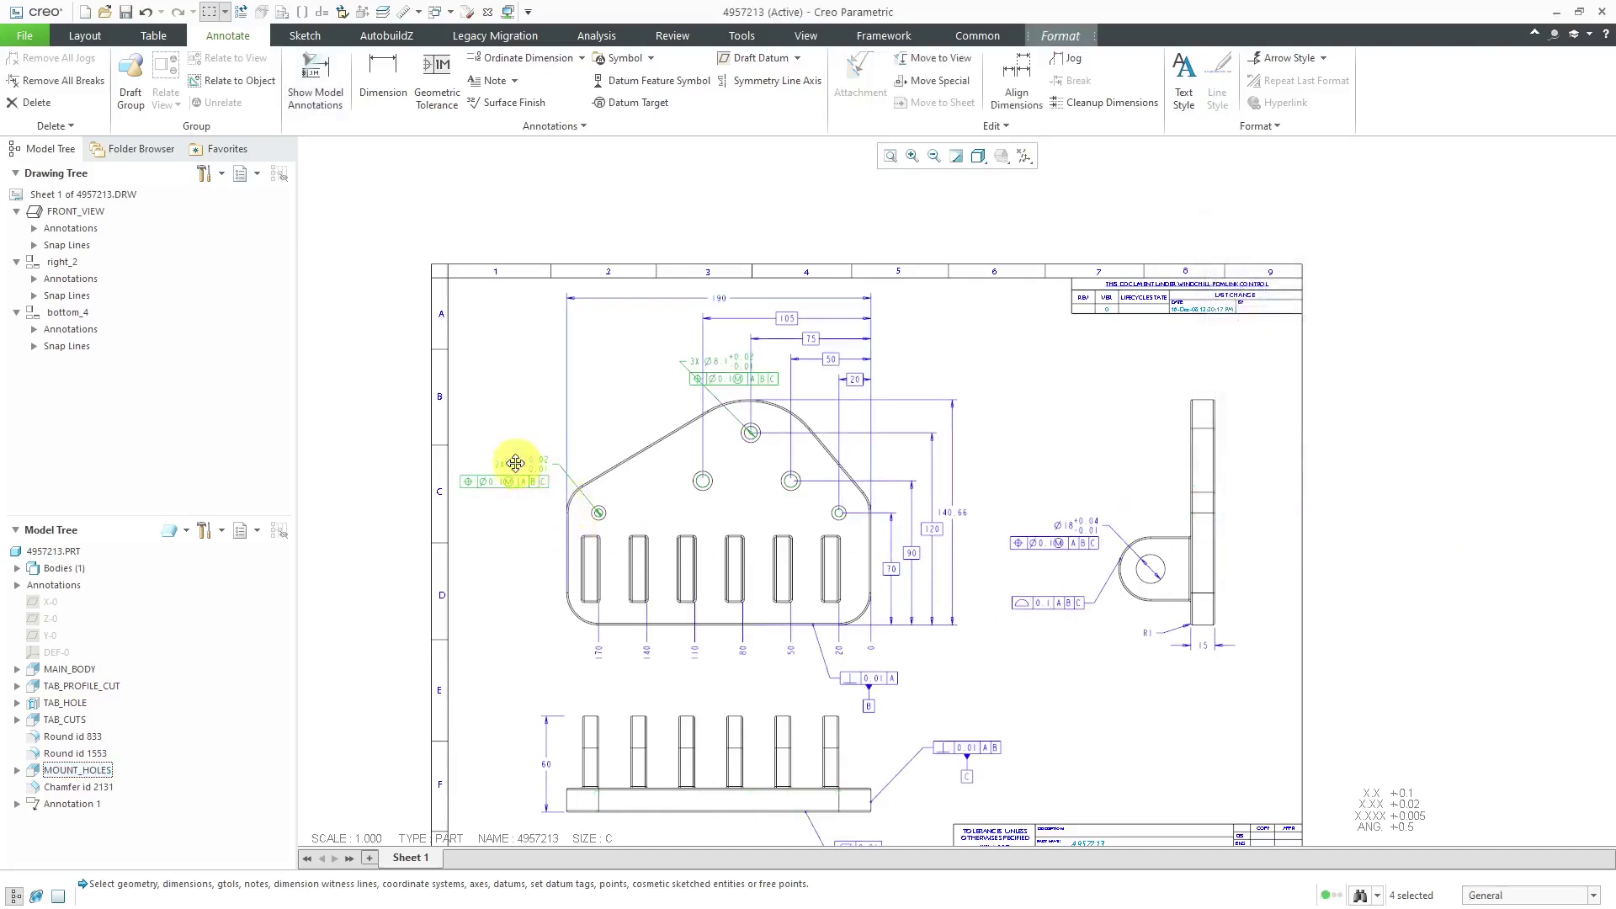
{"action": "scroll", "coordinate": [508, 462], "scroll_direction": "down", "scroll_amount": 3}
{"action": "left_click_drag", "start_coordinate": [912, 257], "coordinate": [911, 263]}
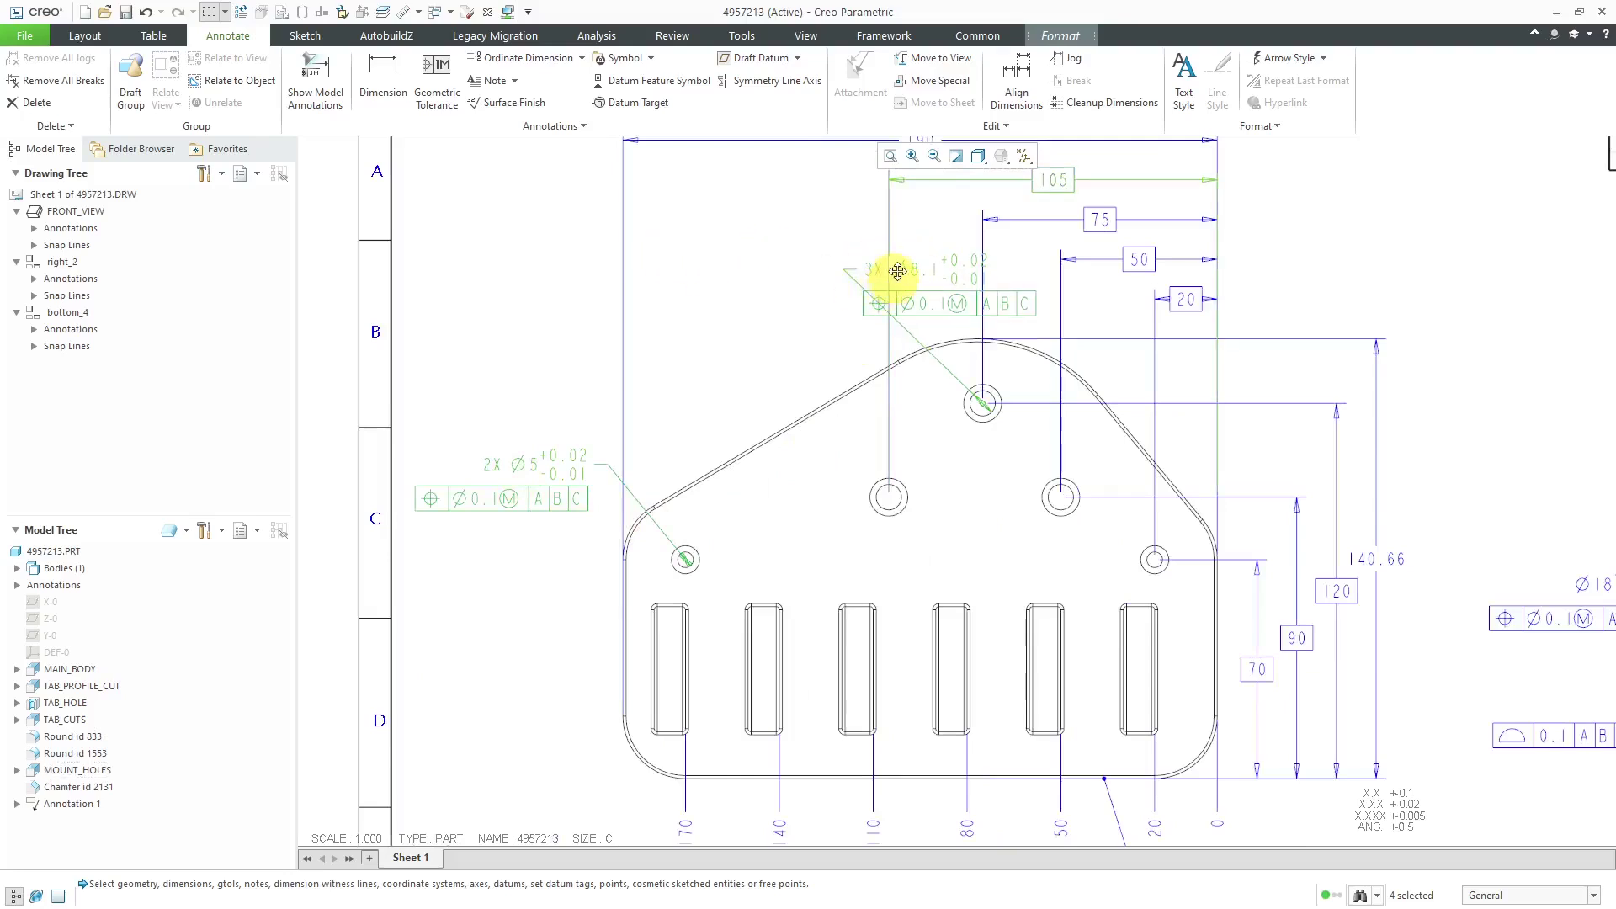
{"action": "right_click", "coordinate": [900, 269]}
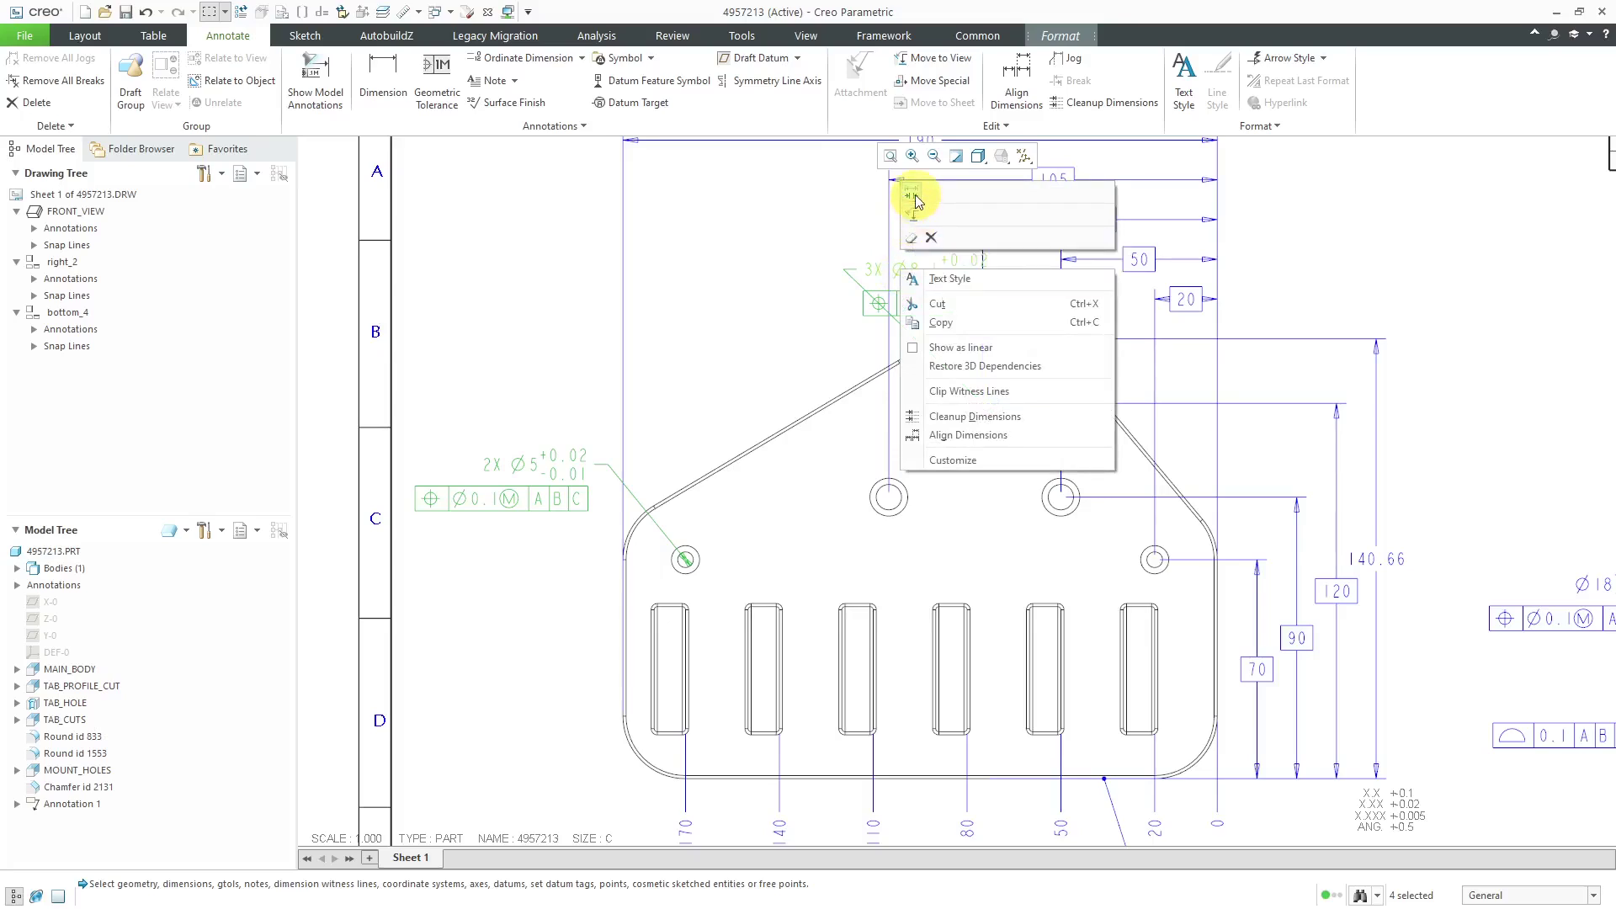
{"action": "left_click", "coordinate": [806, 318]}
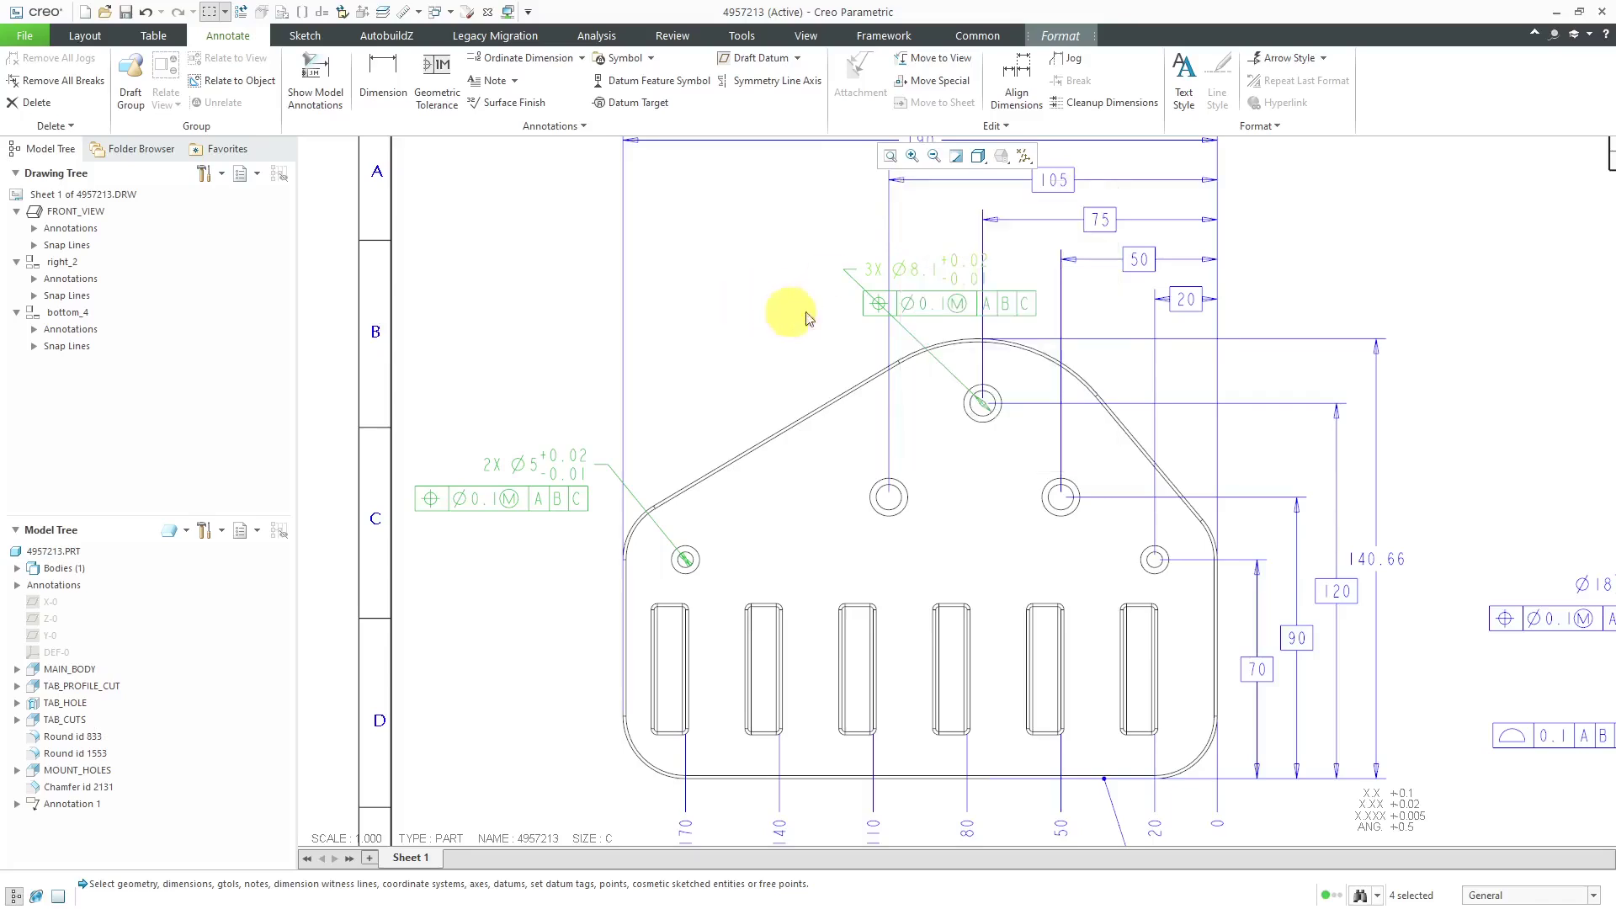
{"action": "left_click", "coordinate": [929, 289]}
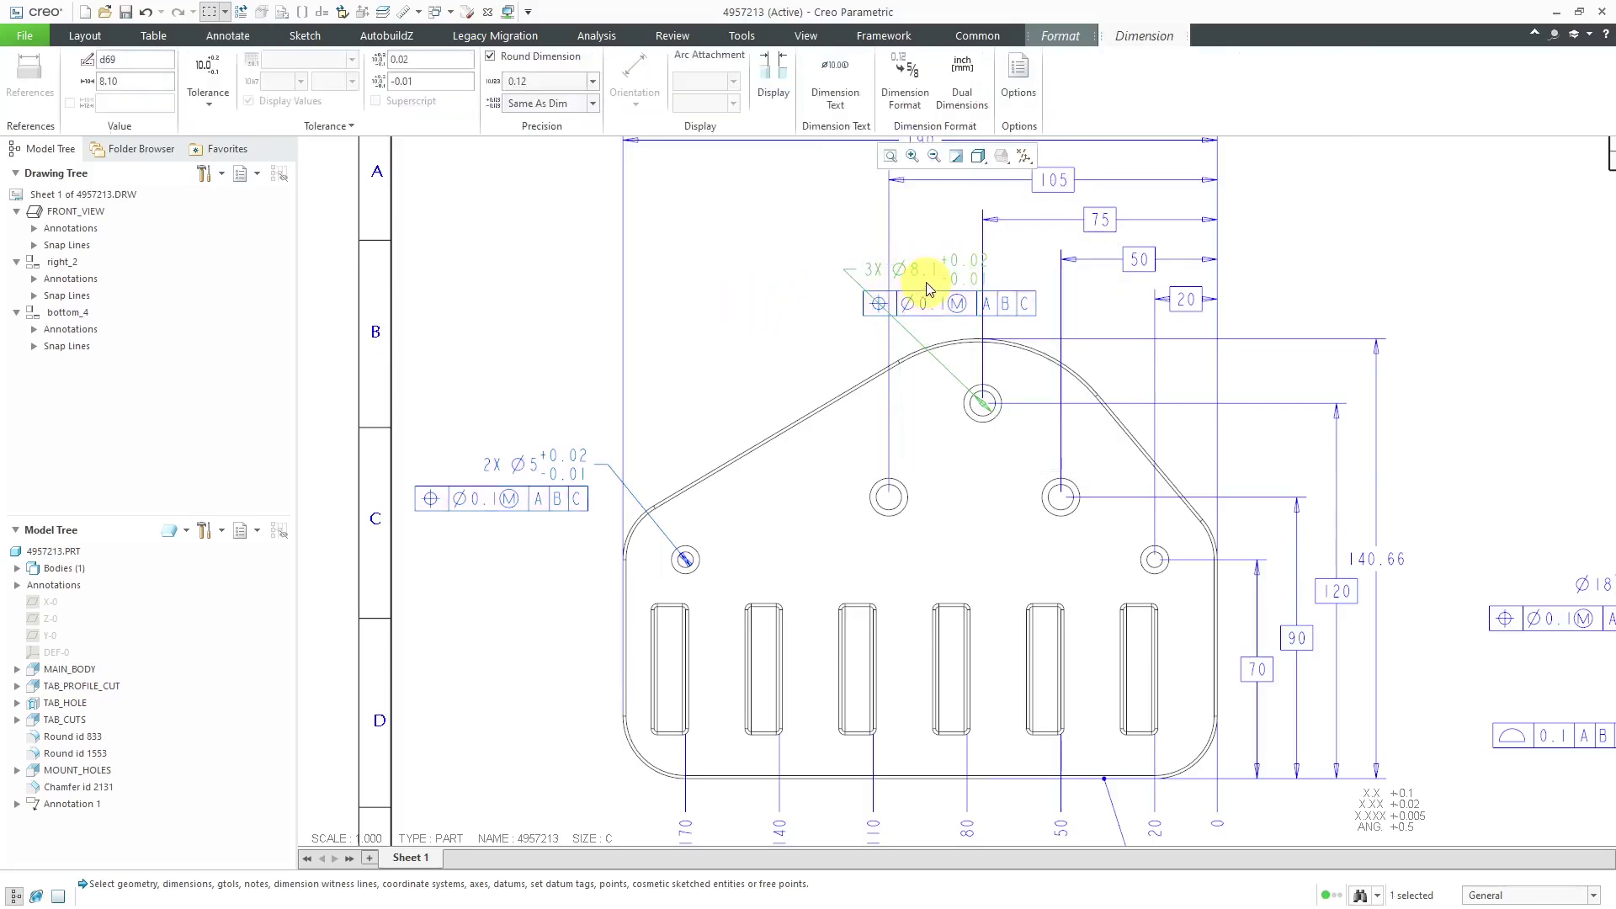
{"action": "left_click_drag", "start_coordinate": [926, 275], "coordinate": [782, 267]}
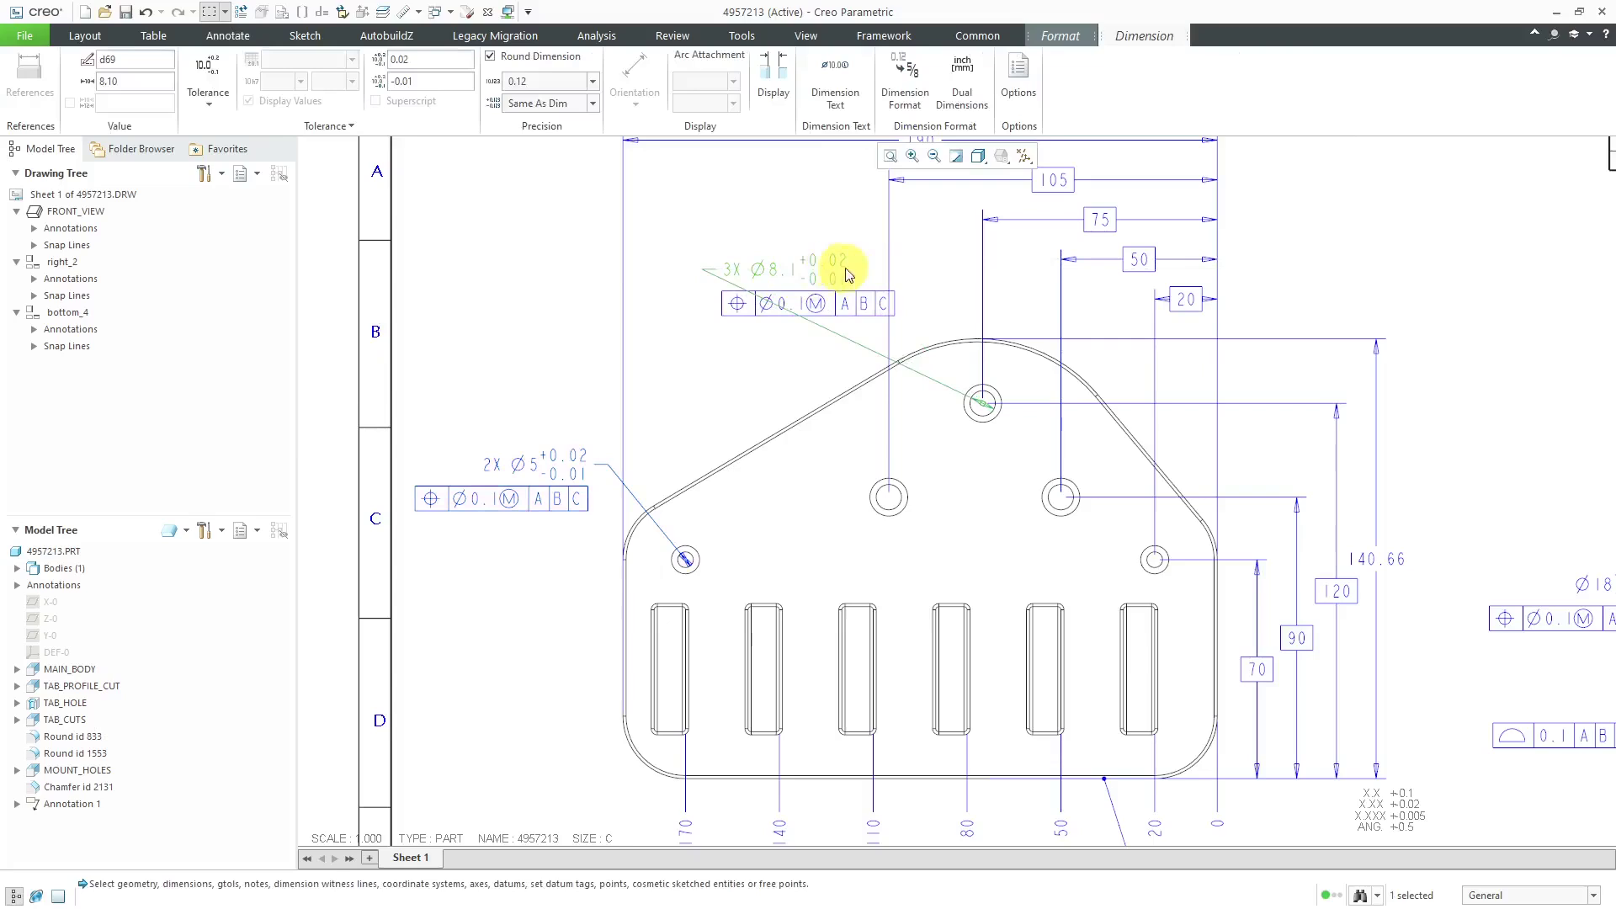
Flip the 3X Ø8.1 callout's text side and its leader arrow to point in from outside.
{"action": "right_click", "coordinate": [779, 238]}
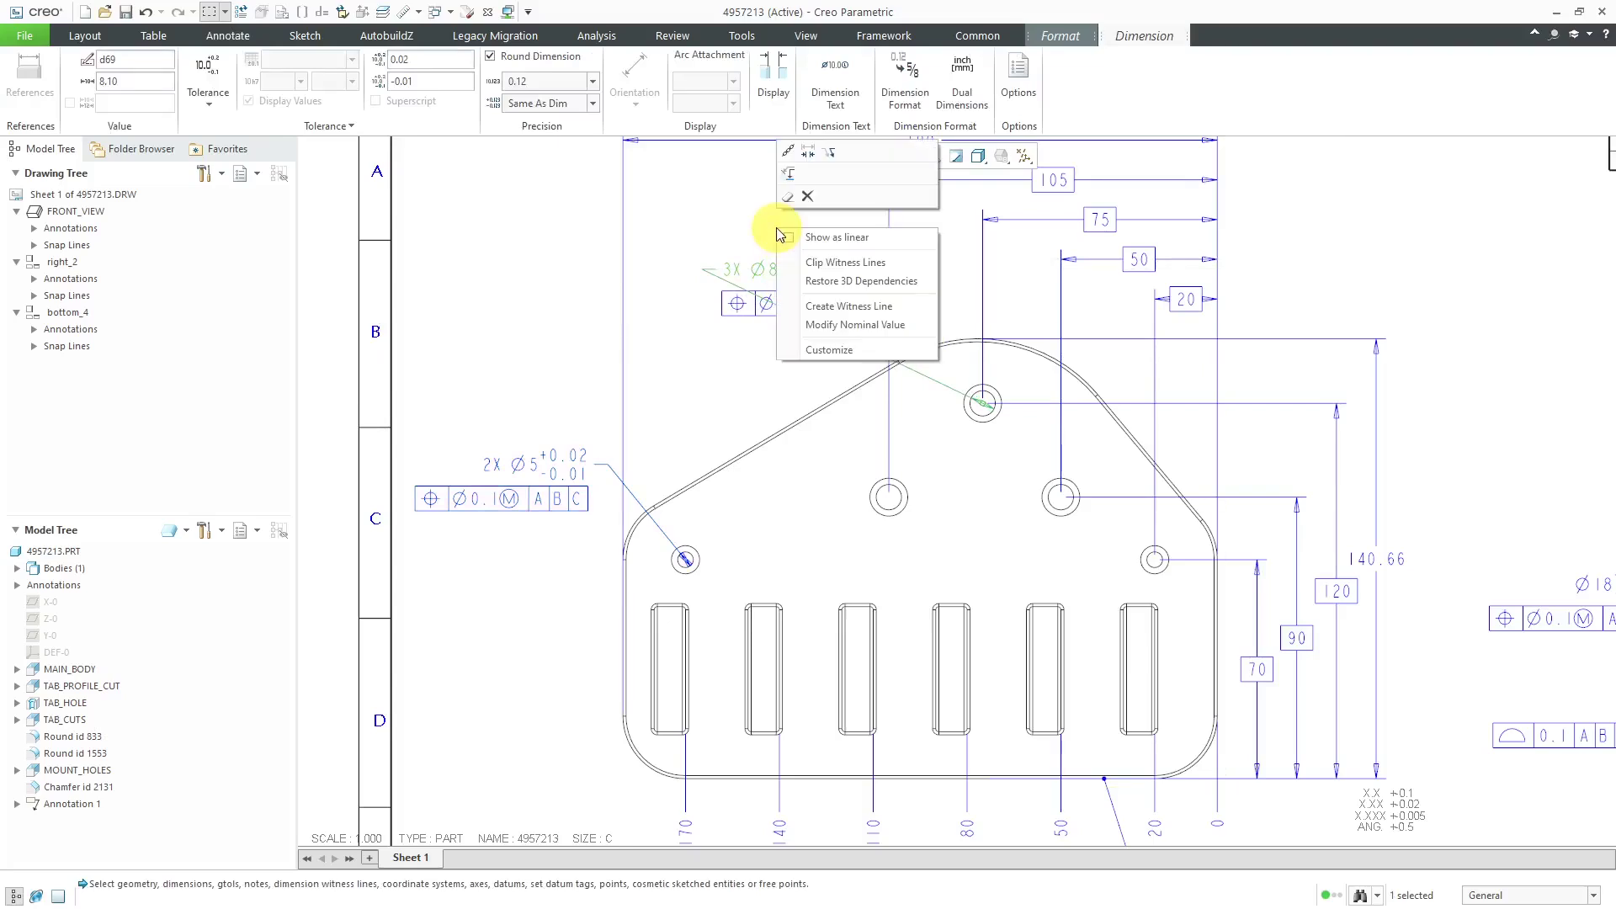
{"action": "left_click", "coordinate": [836, 151]}
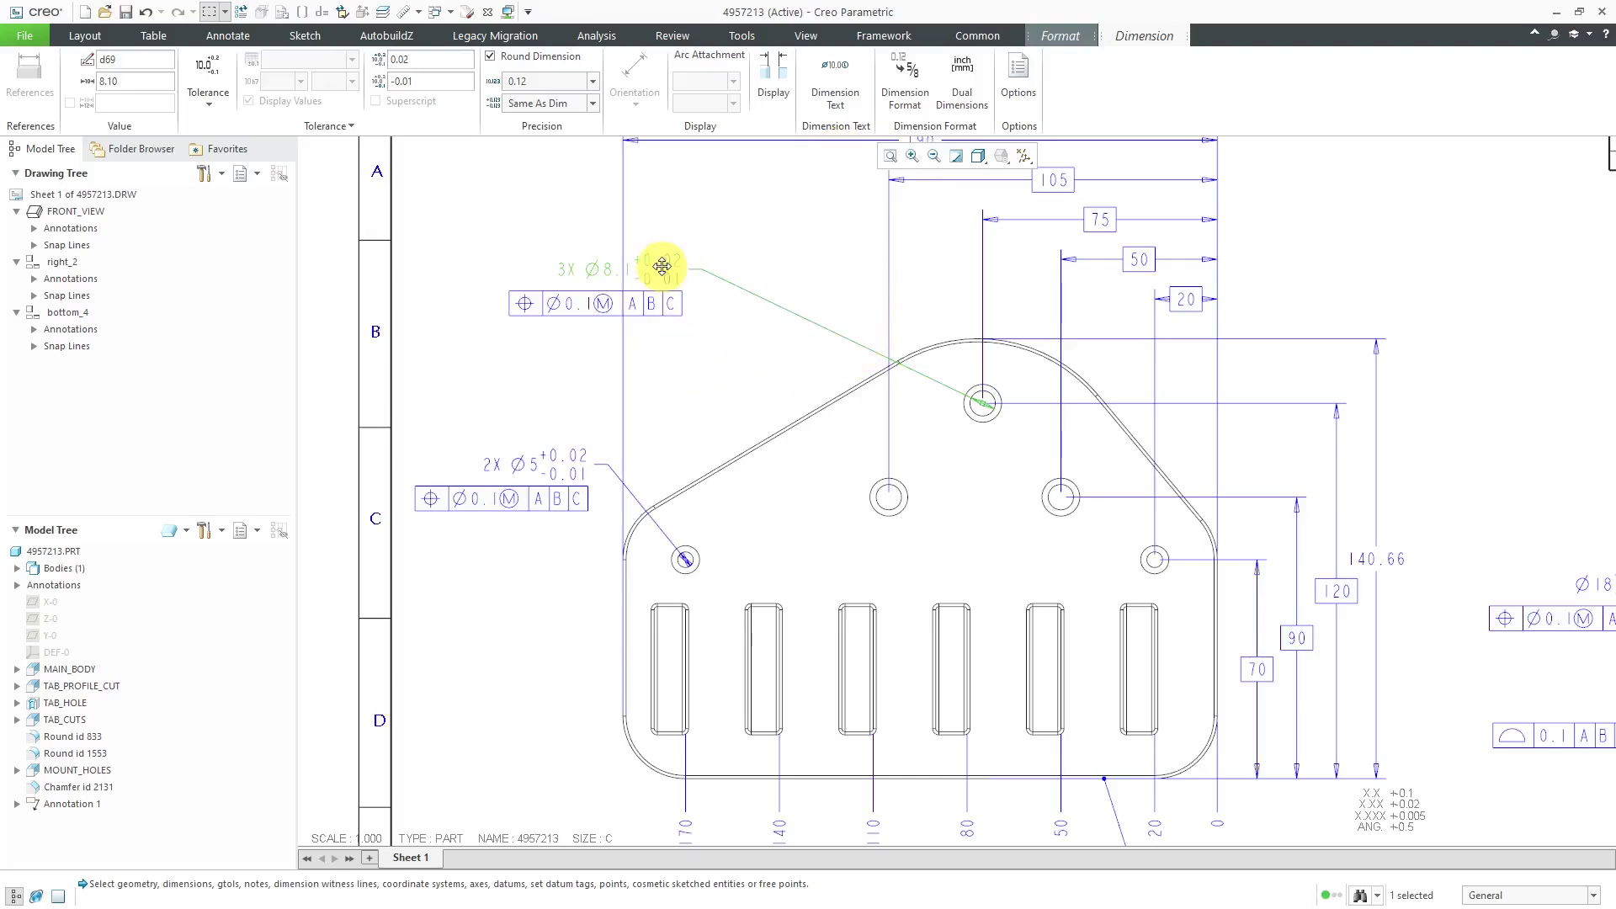
{"action": "left_click_drag", "start_coordinate": [662, 266], "coordinate": [813, 263]}
{"action": "scroll", "coordinate": [761, 396], "scroll_direction": "down", "scroll_amount": 1}
{"action": "scroll", "coordinate": [761, 397], "scroll_direction": "up", "scroll_amount": 1}
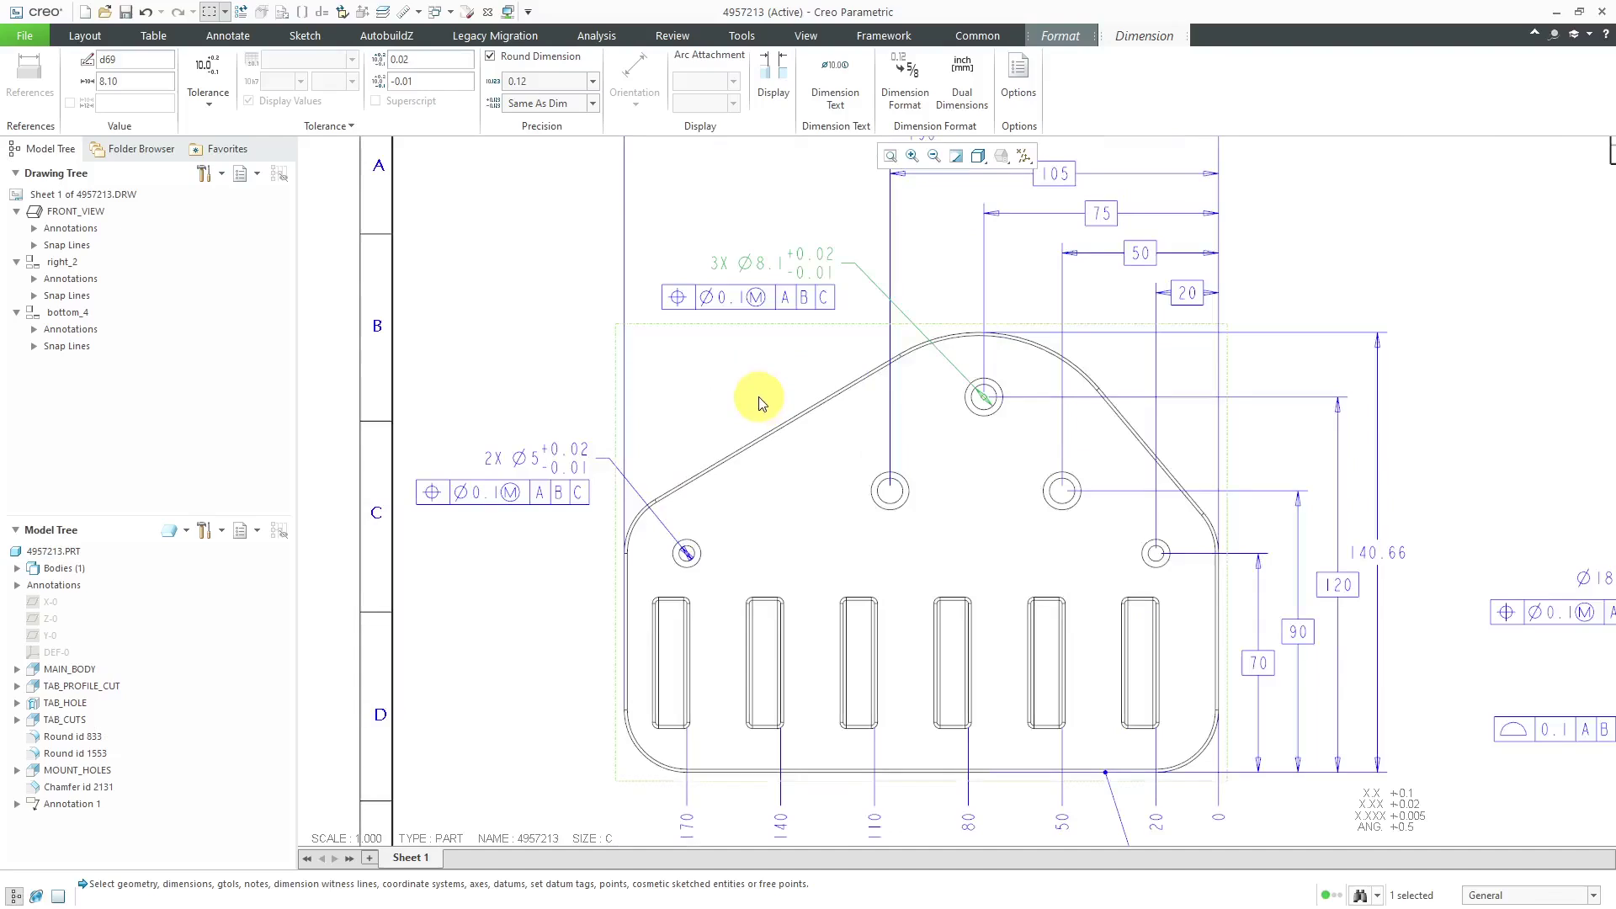
{"action": "right_click", "coordinate": [712, 225]}
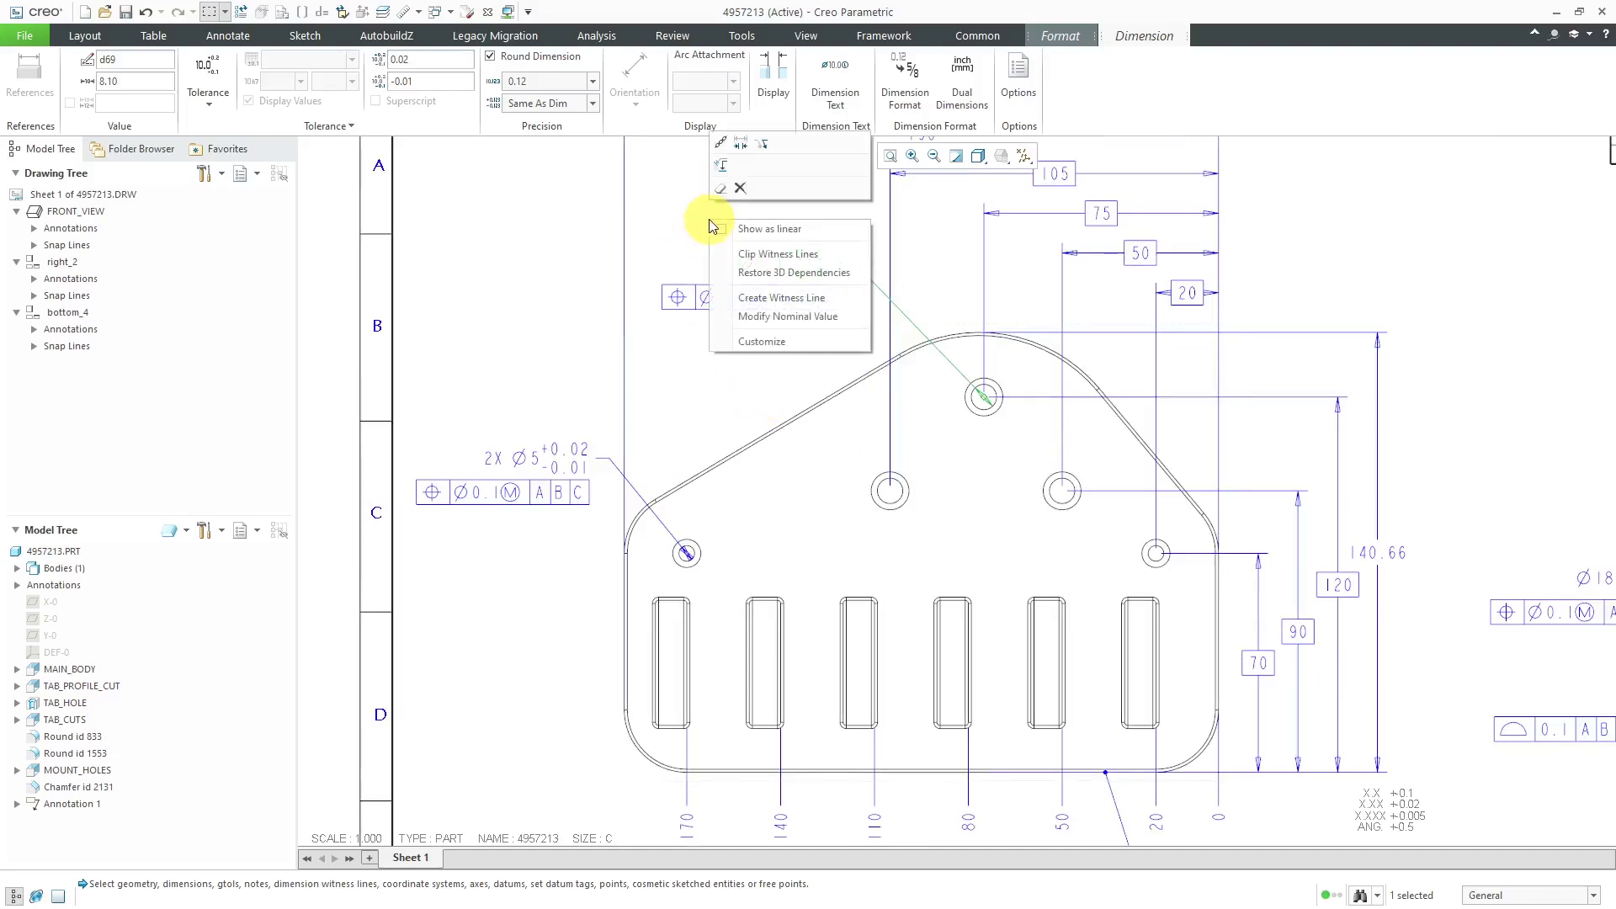
{"action": "left_click", "coordinate": [744, 157]}
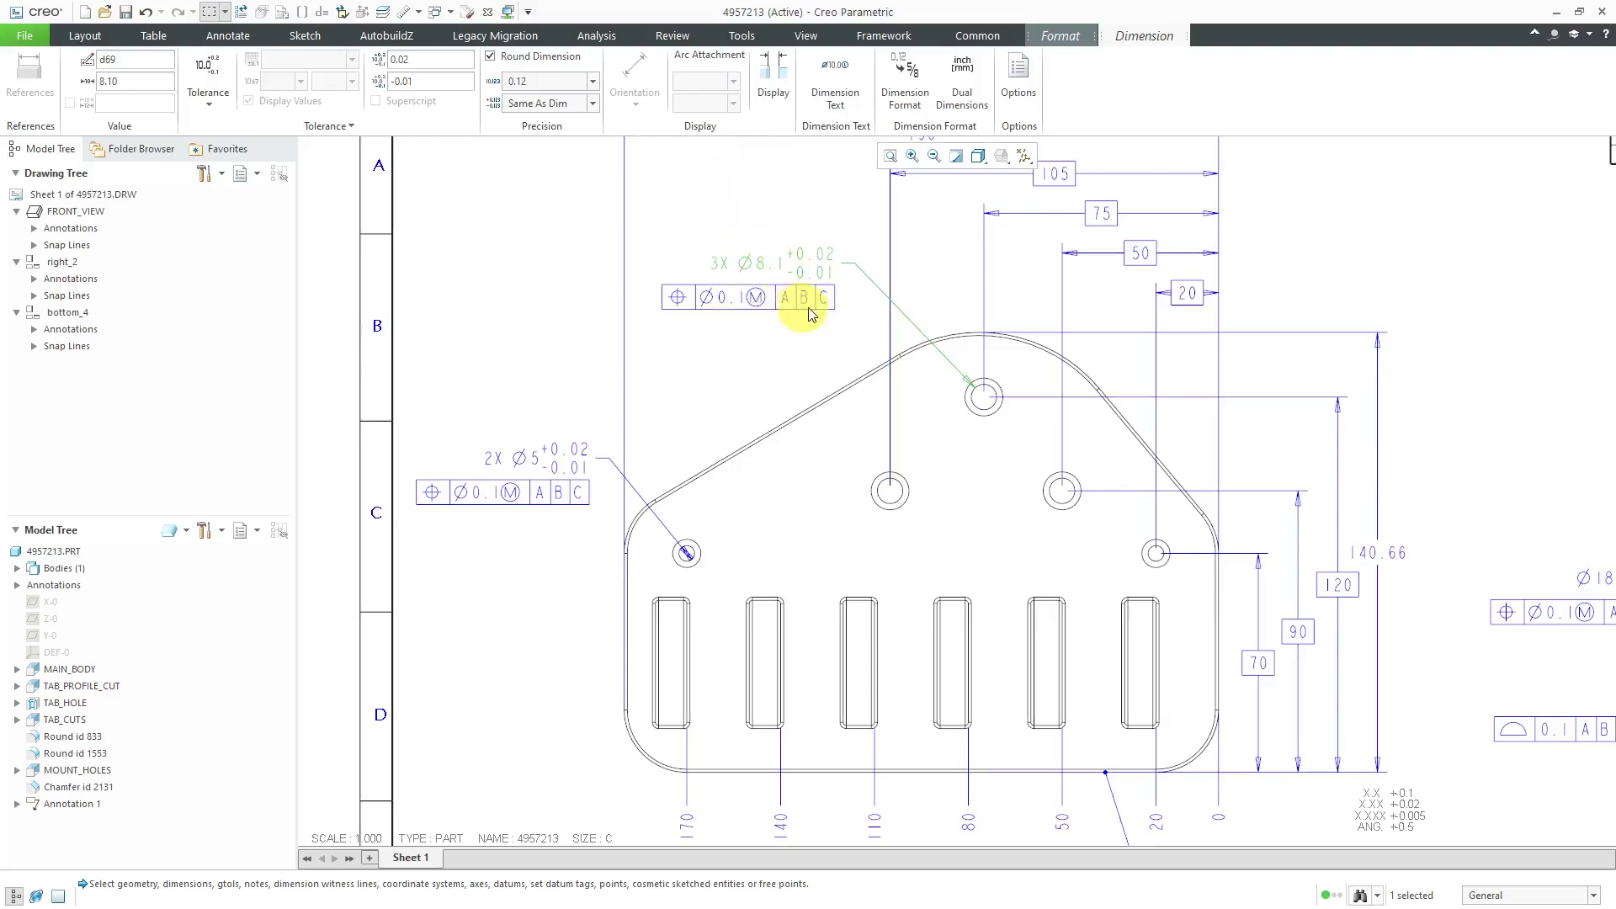
{"action": "scroll", "coordinate": [912, 350], "scroll_direction": "down", "scroll_amount": 1}
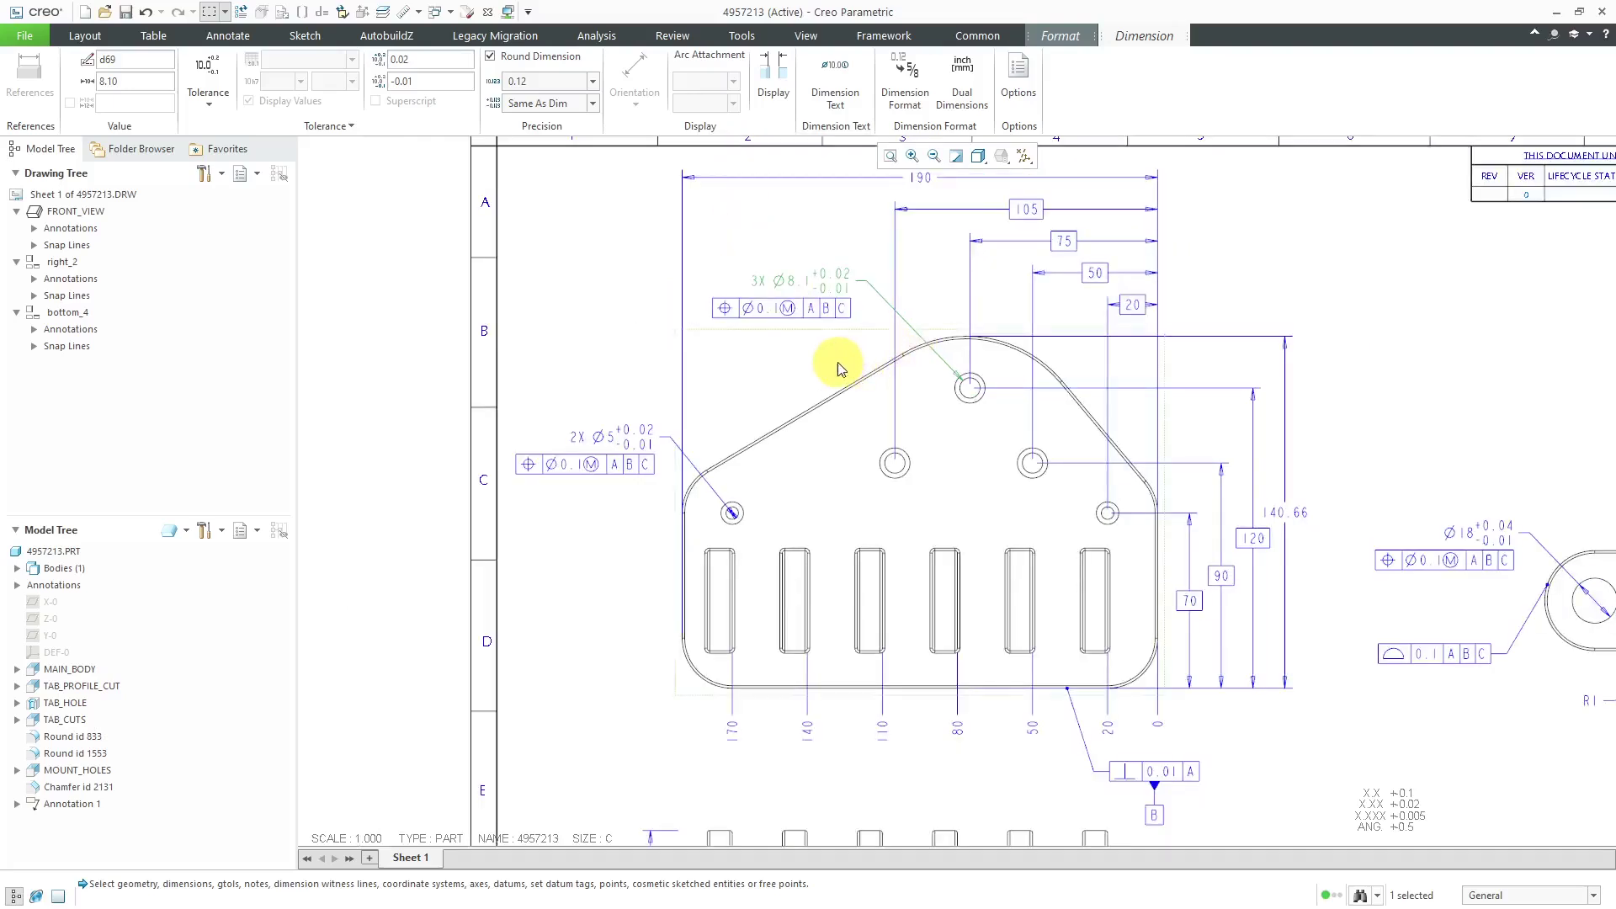
{"action": "key", "text": "Escape"}
Flip the leader arrows on the 2X Ø5 hole callout.
{"action": "left_click", "coordinate": [614, 441]}
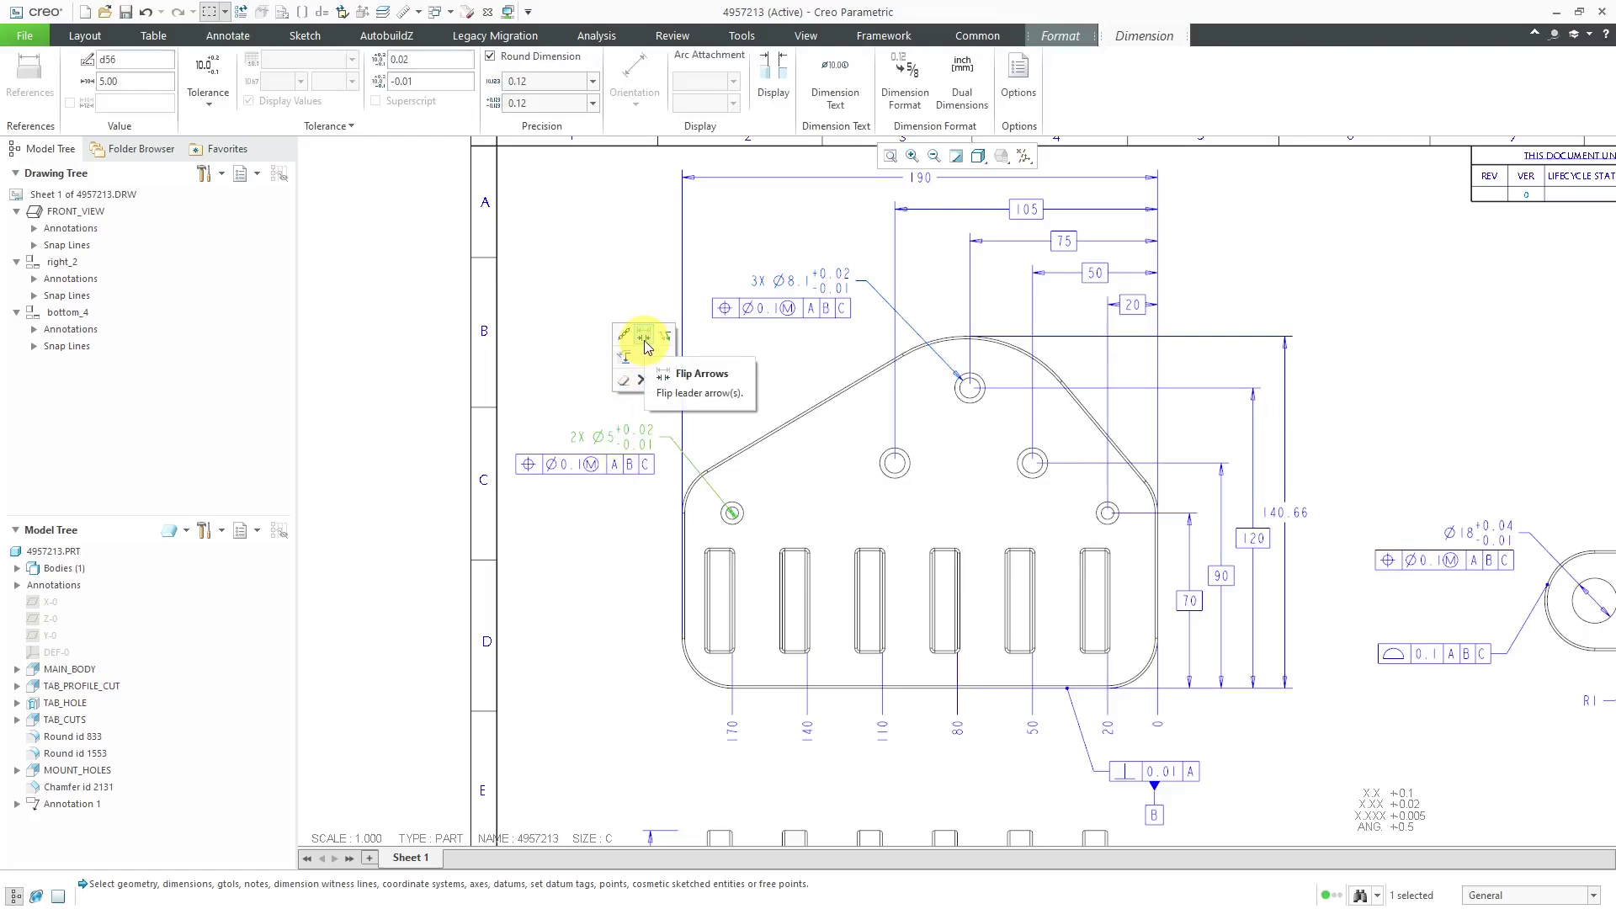
{"action": "left_click", "coordinate": [645, 346]}
{"action": "left_click", "coordinate": [620, 375]}
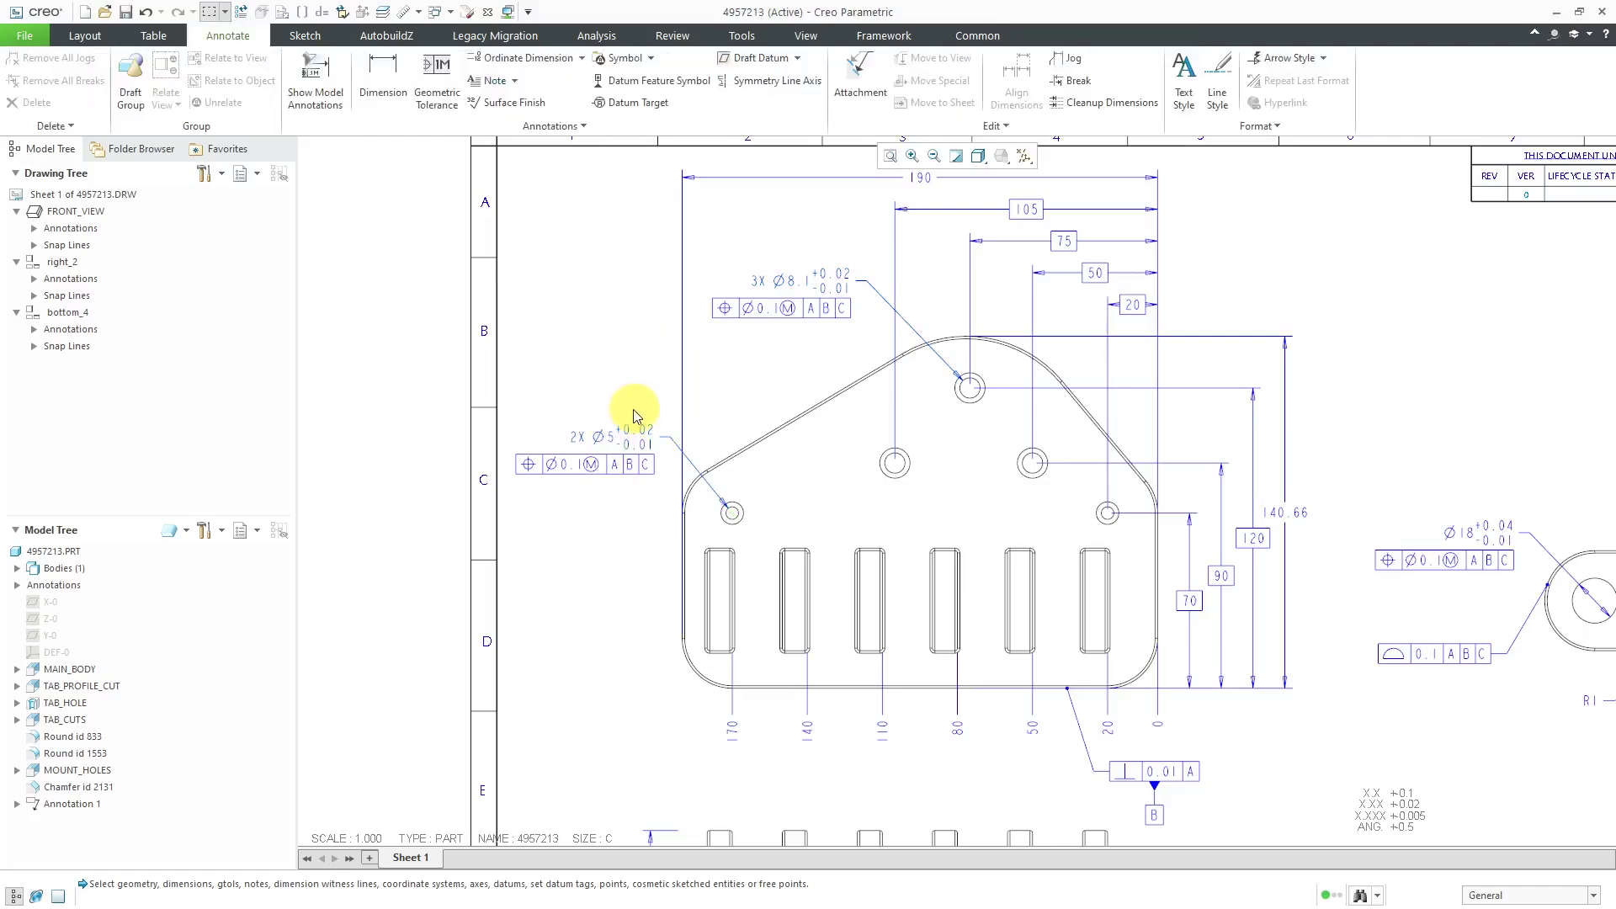
{"action": "scroll", "coordinate": [559, 469], "scroll_direction": "up", "scroll_amount": 2}
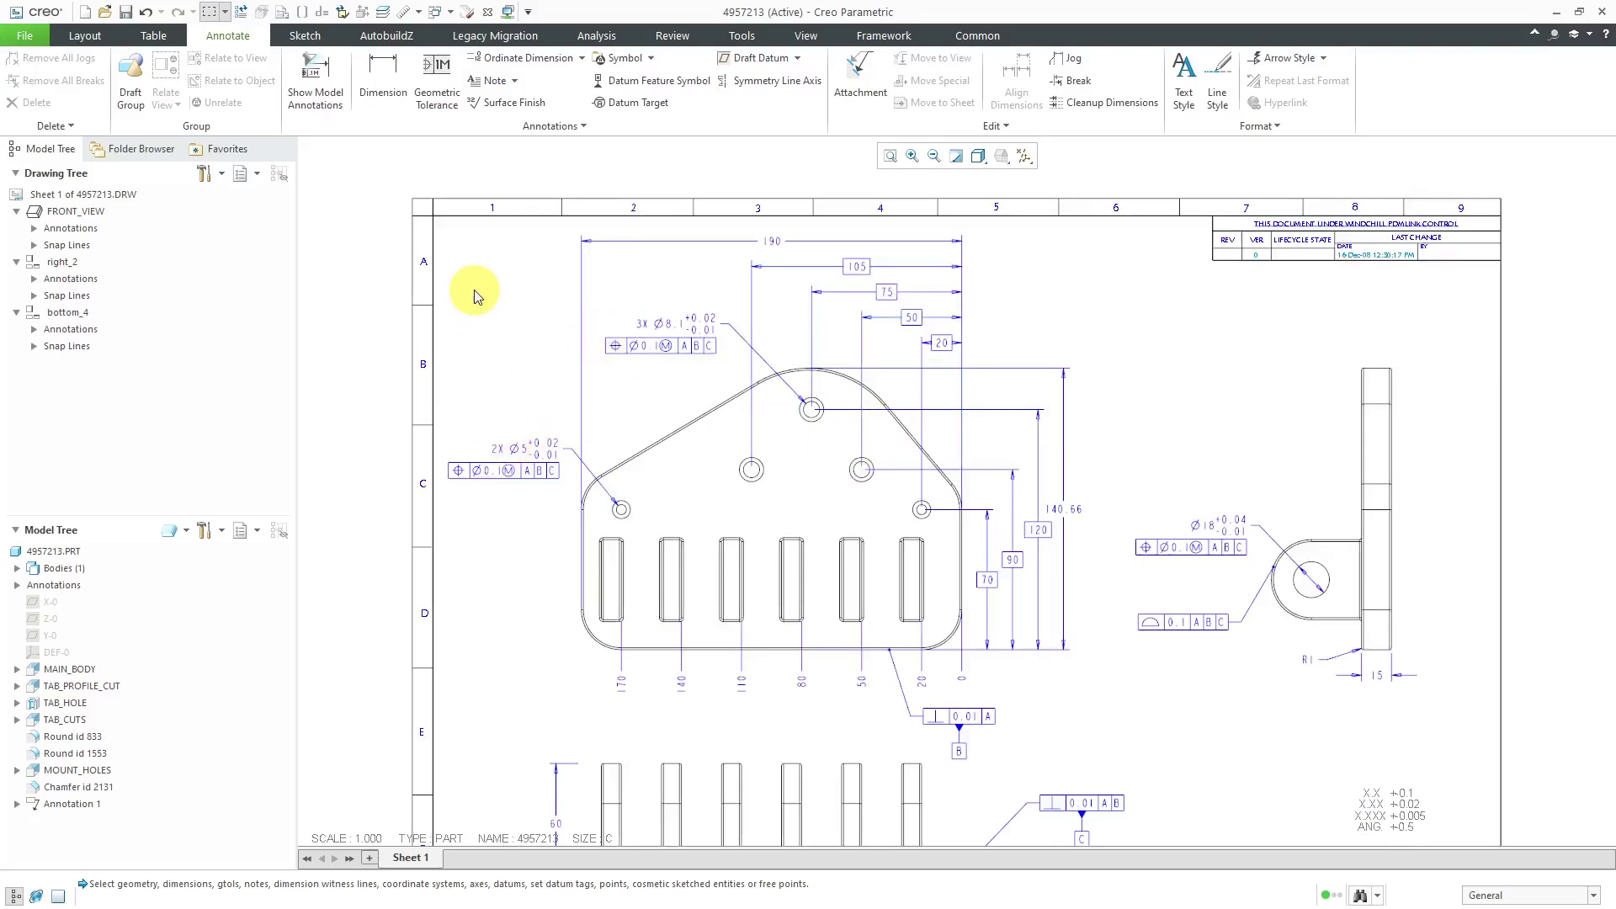
{"action": "scroll", "coordinate": [471, 290], "scroll_direction": "up", "scroll_amount": 1}
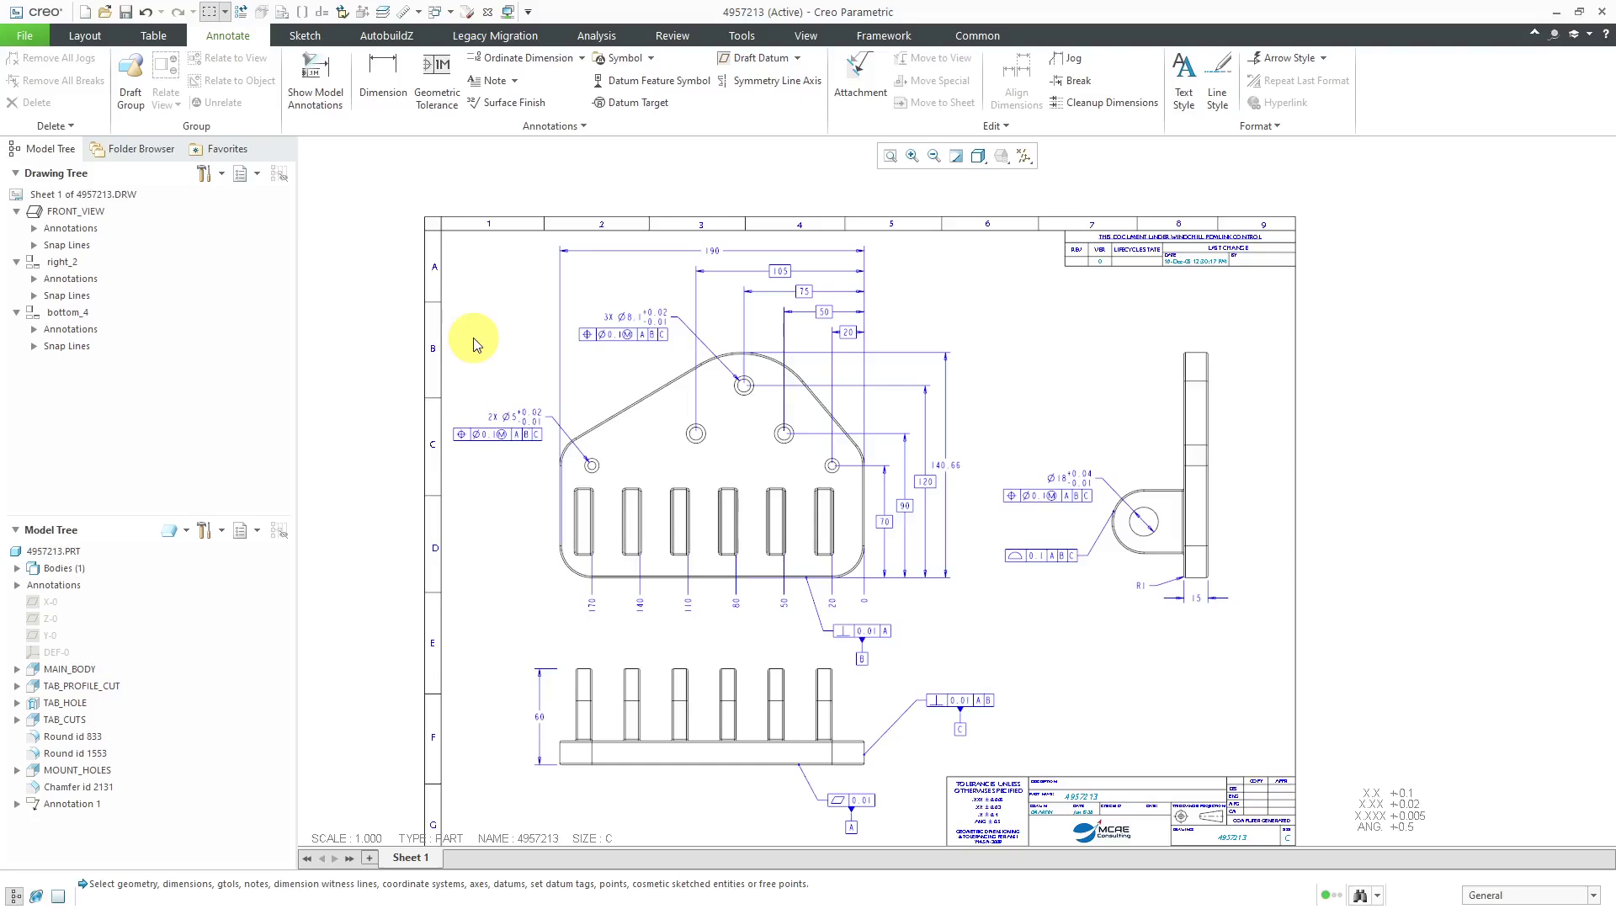
Reopen Show Model Annotations on the datums tab, filtered to list axes only.
{"action": "left_click", "coordinate": [331, 105]}
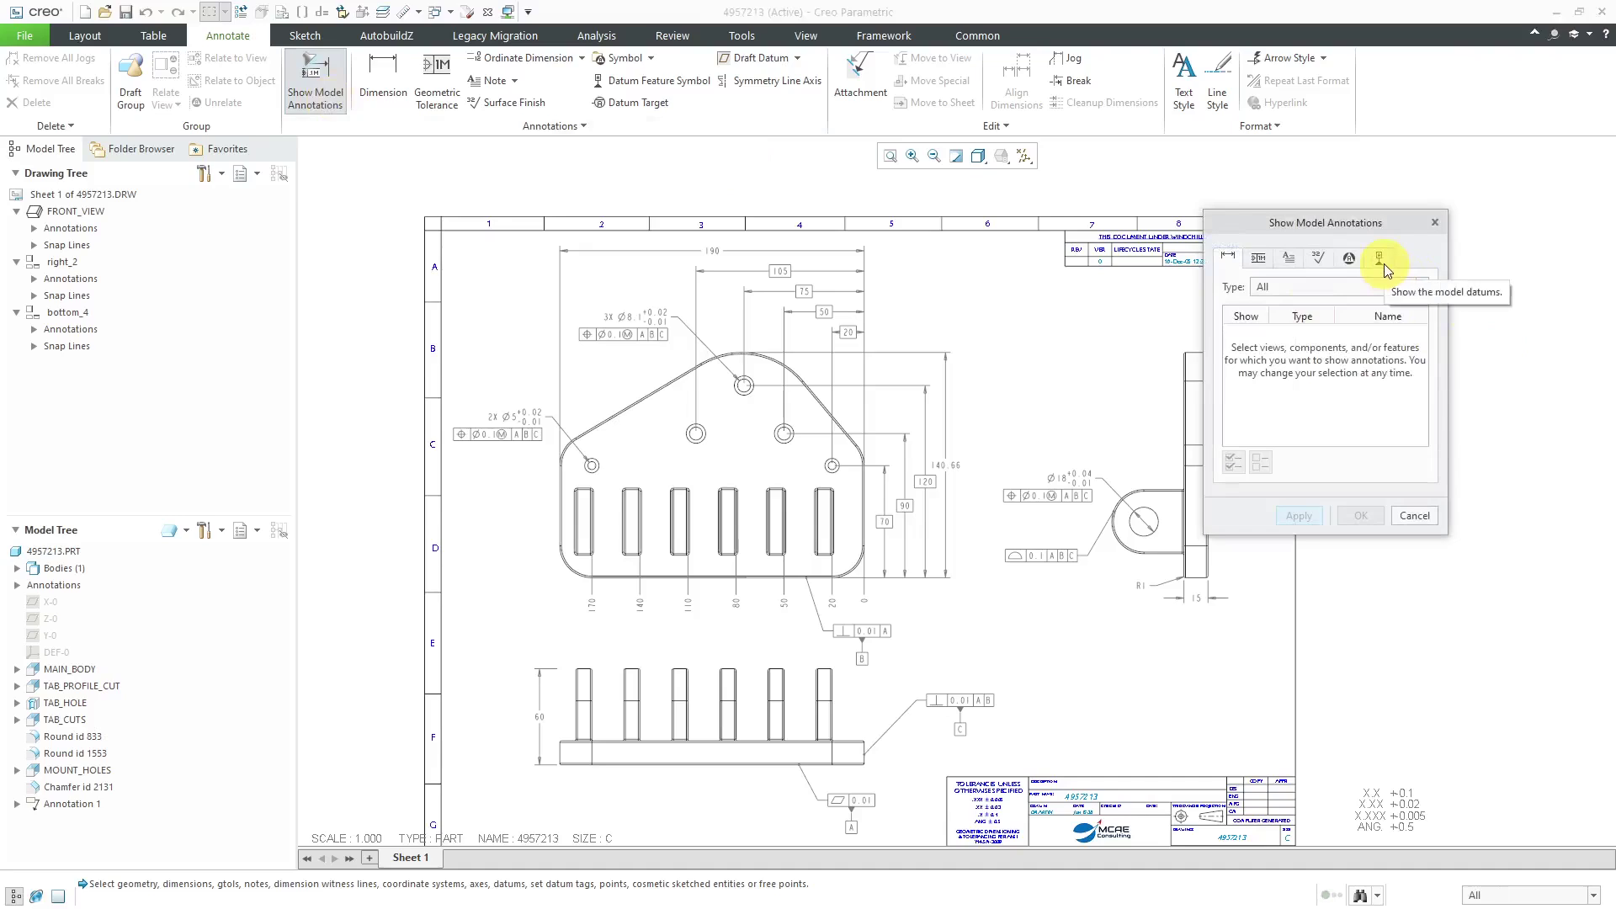
{"action": "left_click", "coordinate": [1381, 261]}
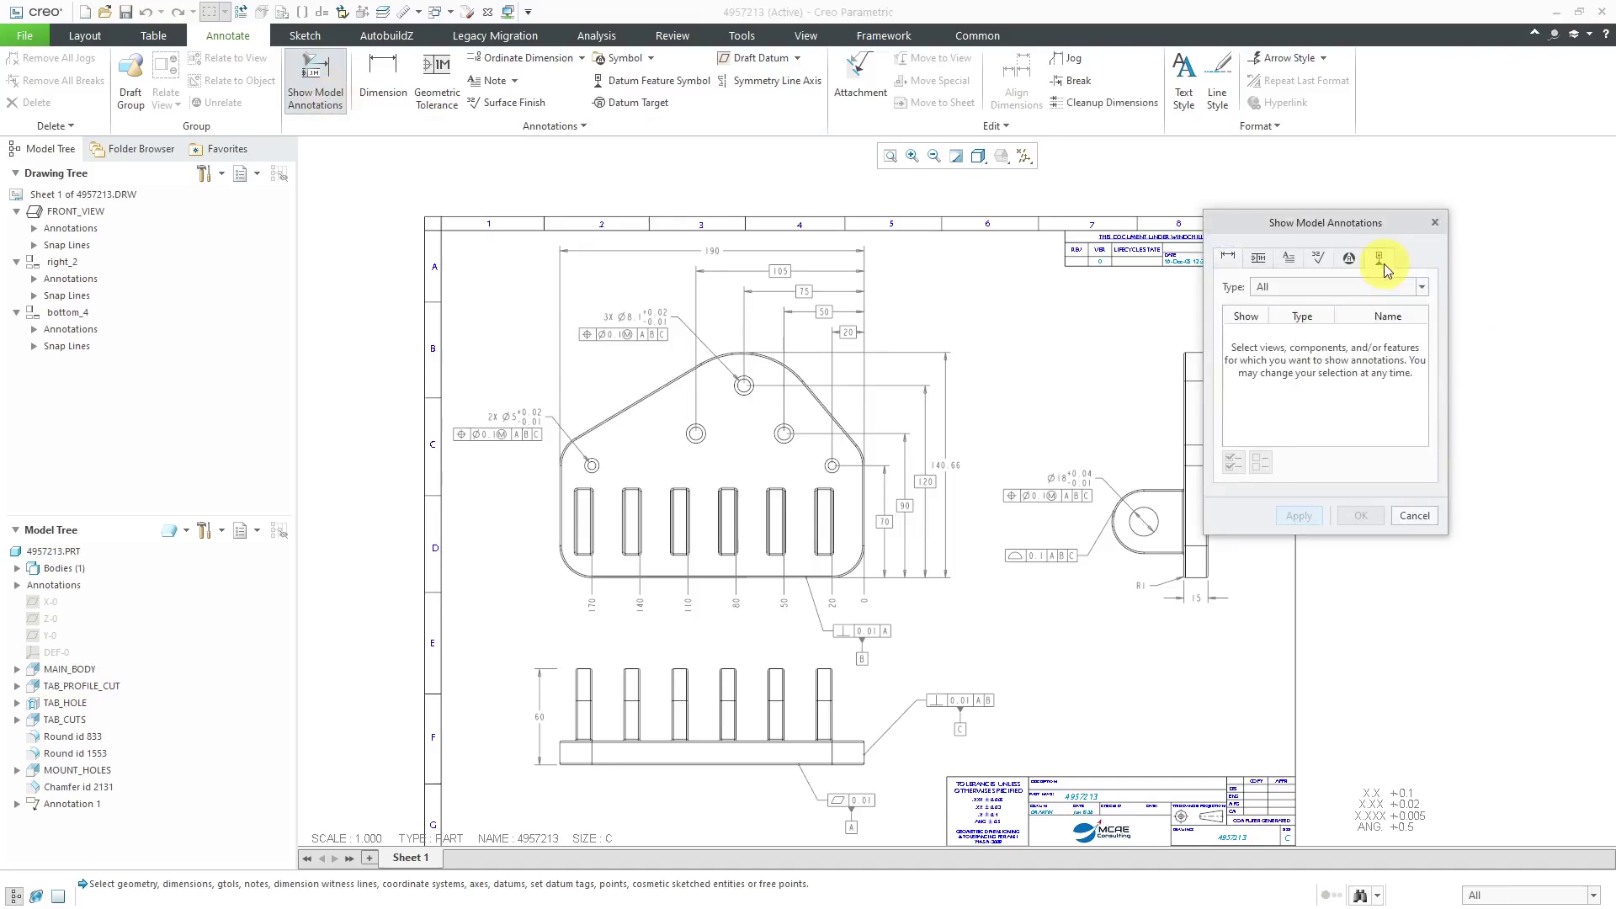
{"action": "left_click", "coordinate": [1422, 287]}
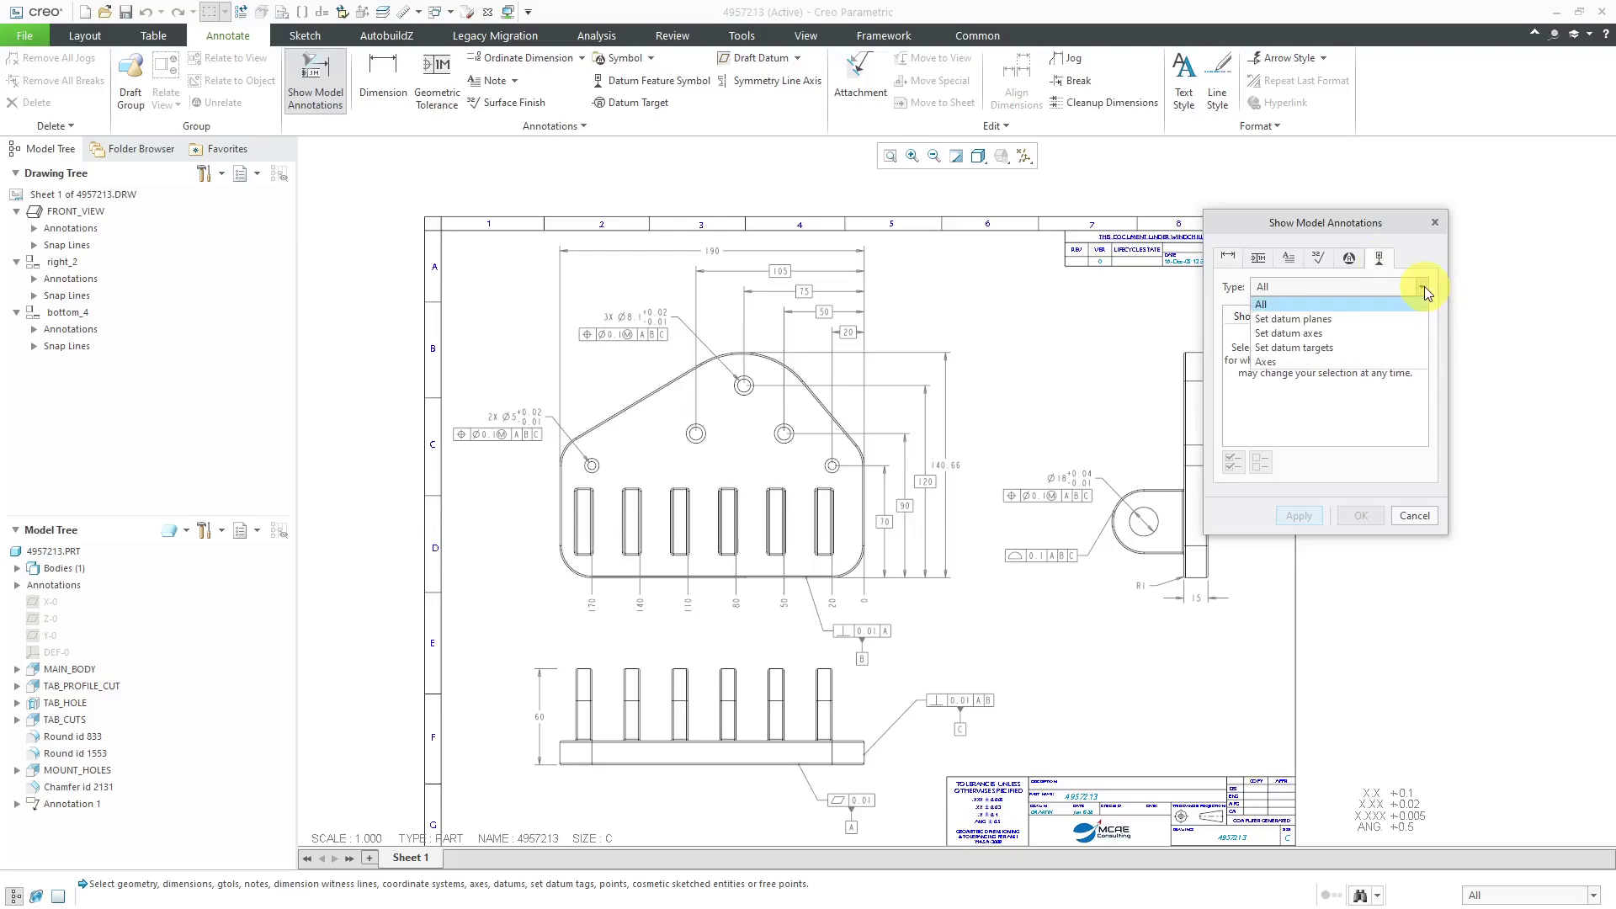
{"action": "left_click", "coordinate": [1300, 364]}
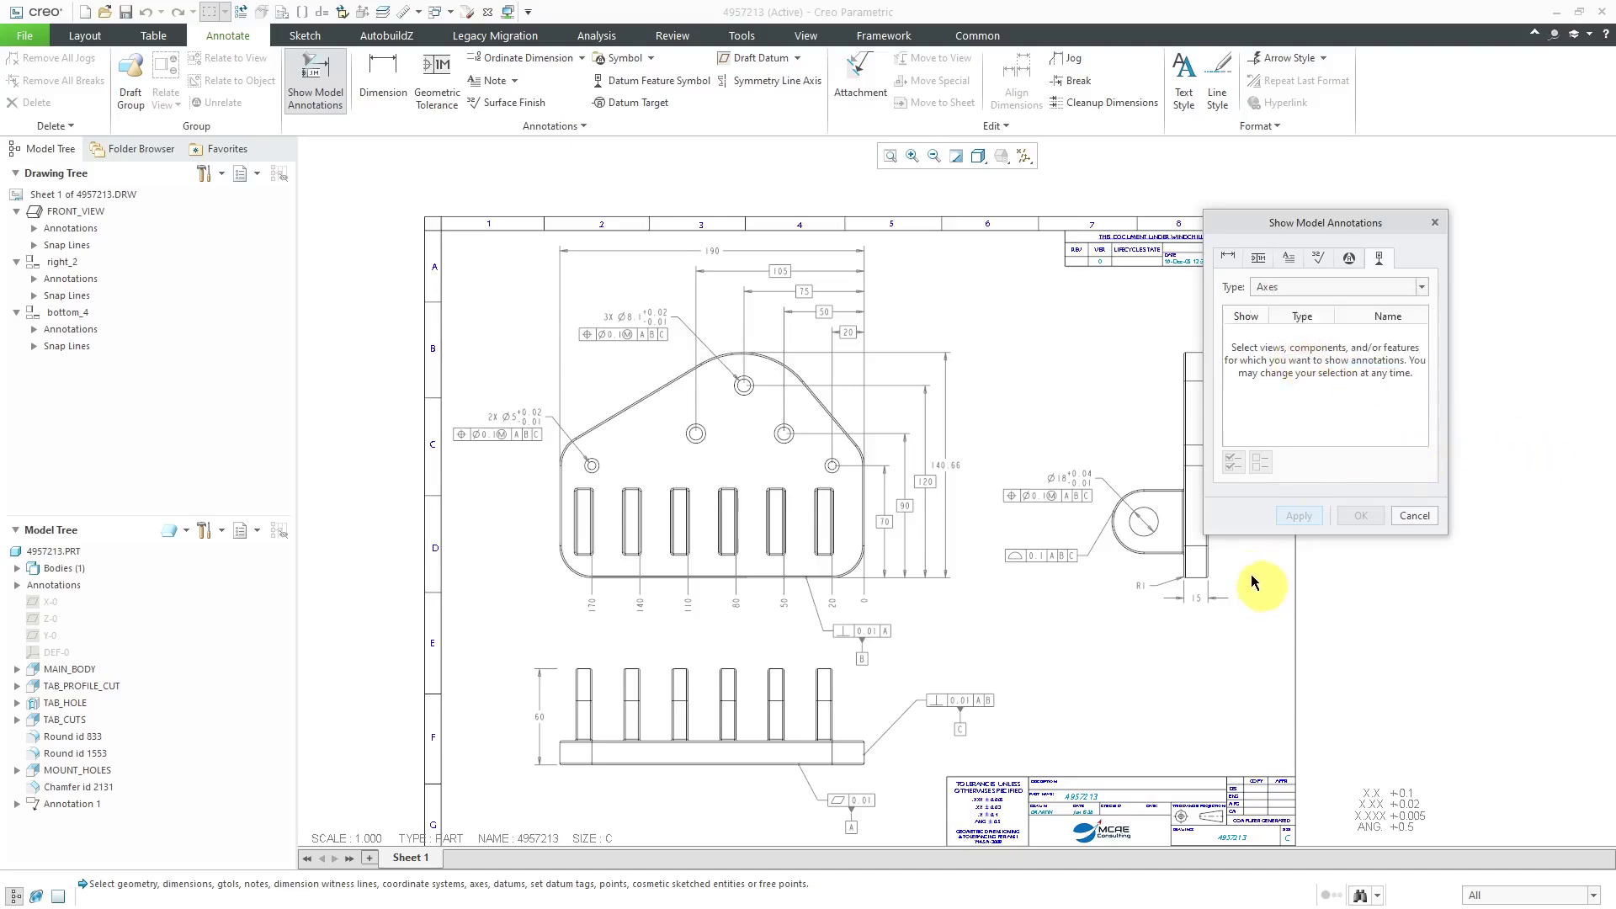
Show the left, top and lower-right hole axes (e.g. A_124, A_126) on the front view.
{"action": "left_click", "coordinate": [589, 372]}
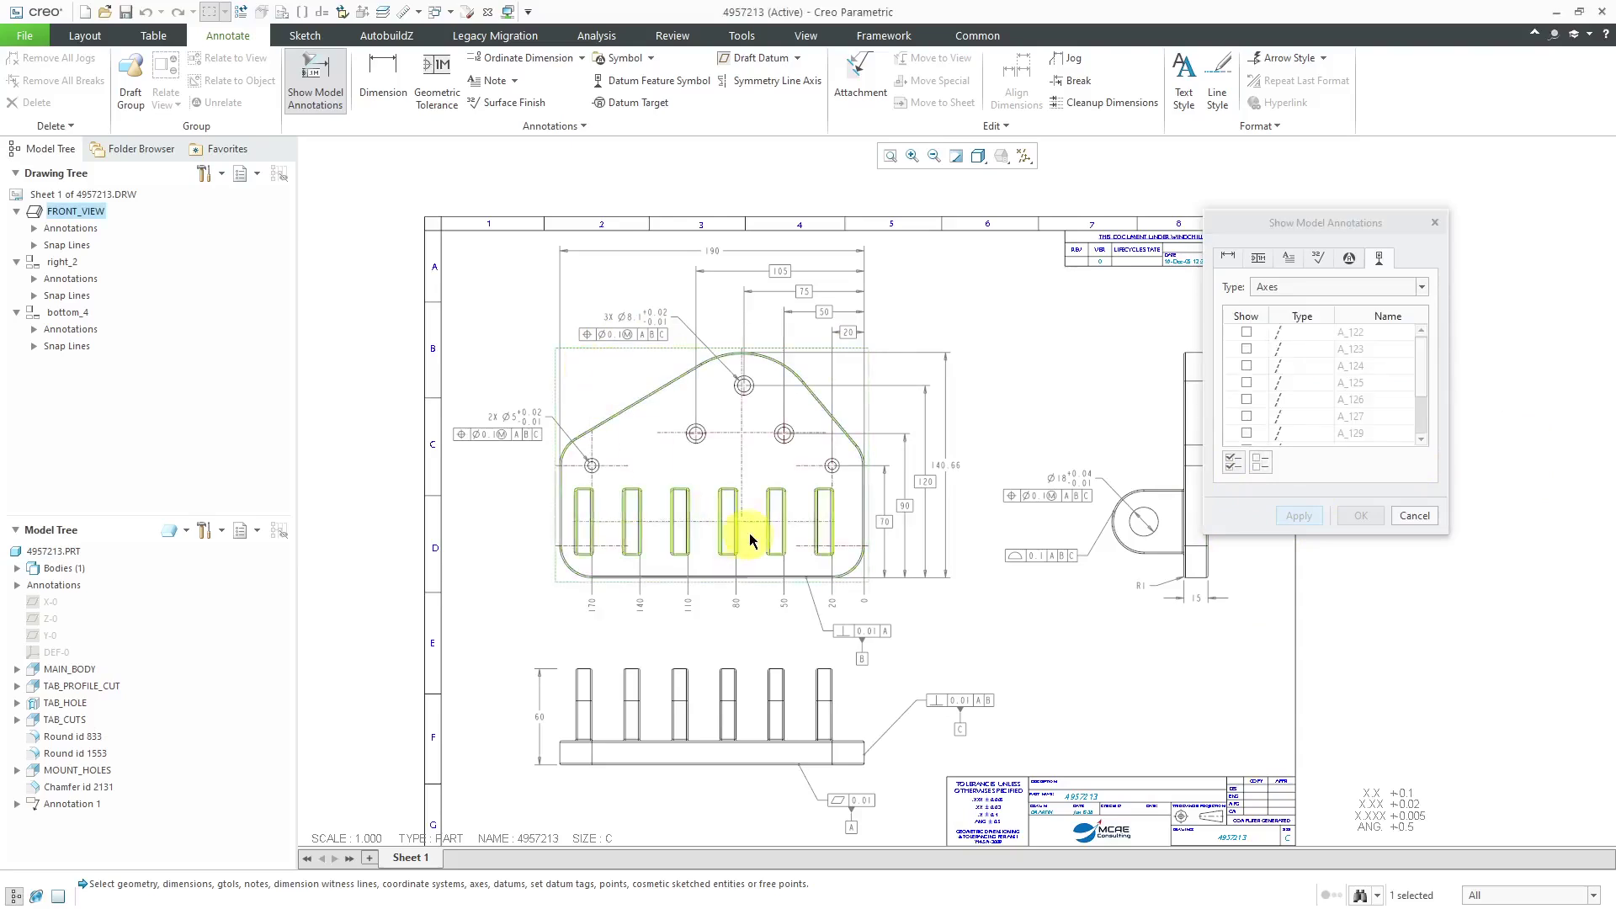
{"action": "scroll", "coordinate": [938, 592], "scroll_direction": "up", "scroll_amount": 2}
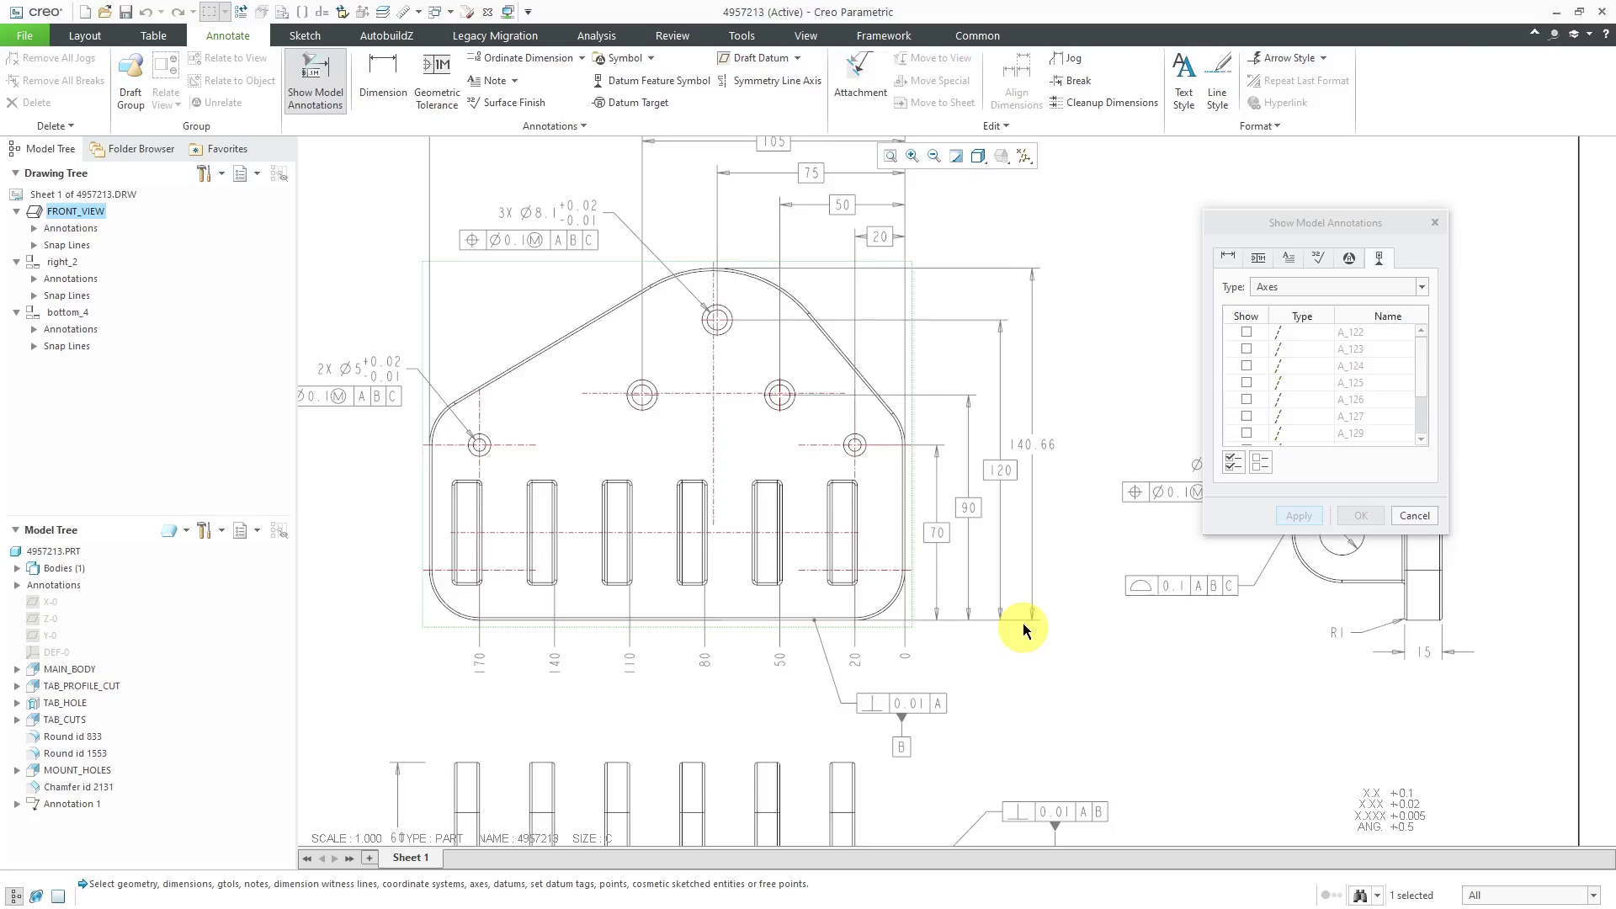
{"action": "left_click", "coordinate": [513, 447]}
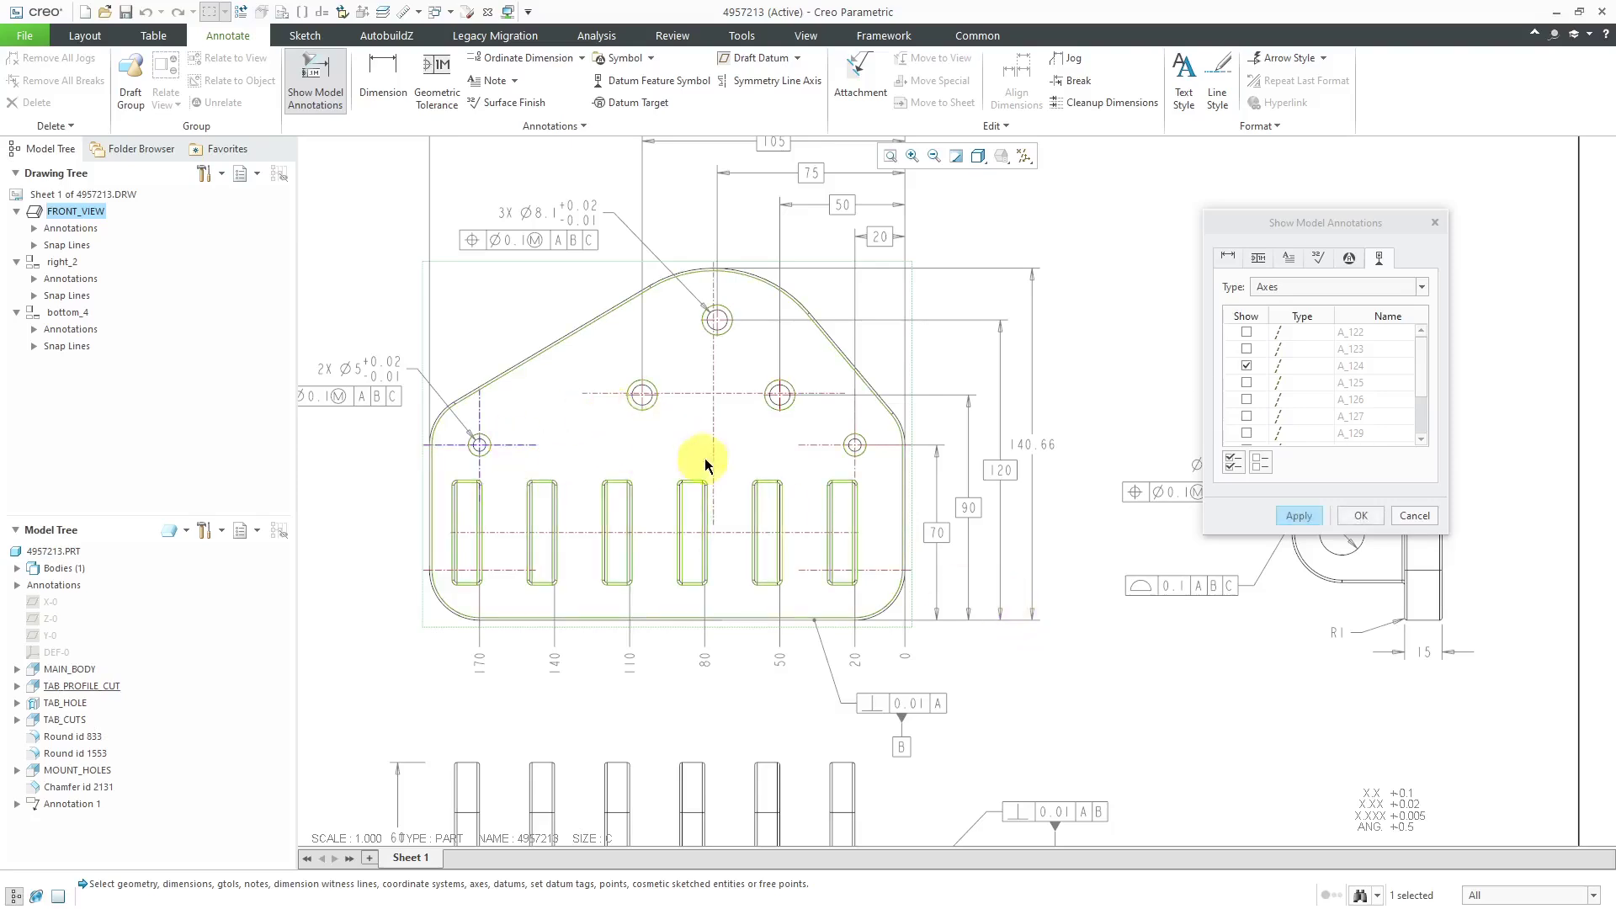
{"action": "scroll", "coordinate": [673, 391], "scroll_direction": "up", "scroll_amount": 3}
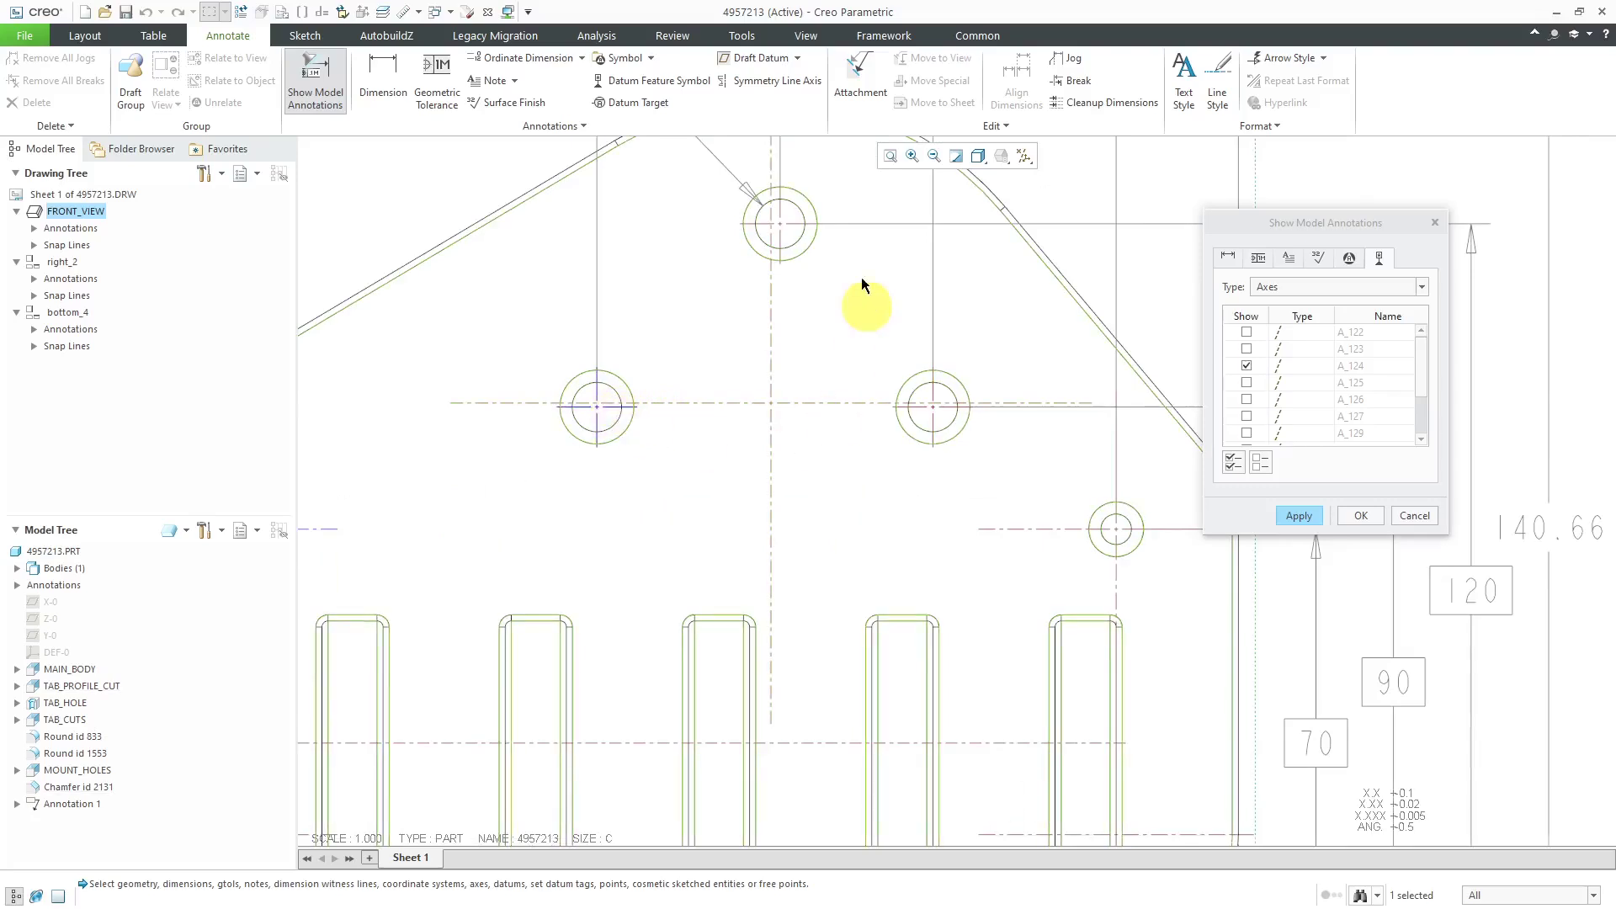
{"action": "left_click", "coordinate": [780, 246]}
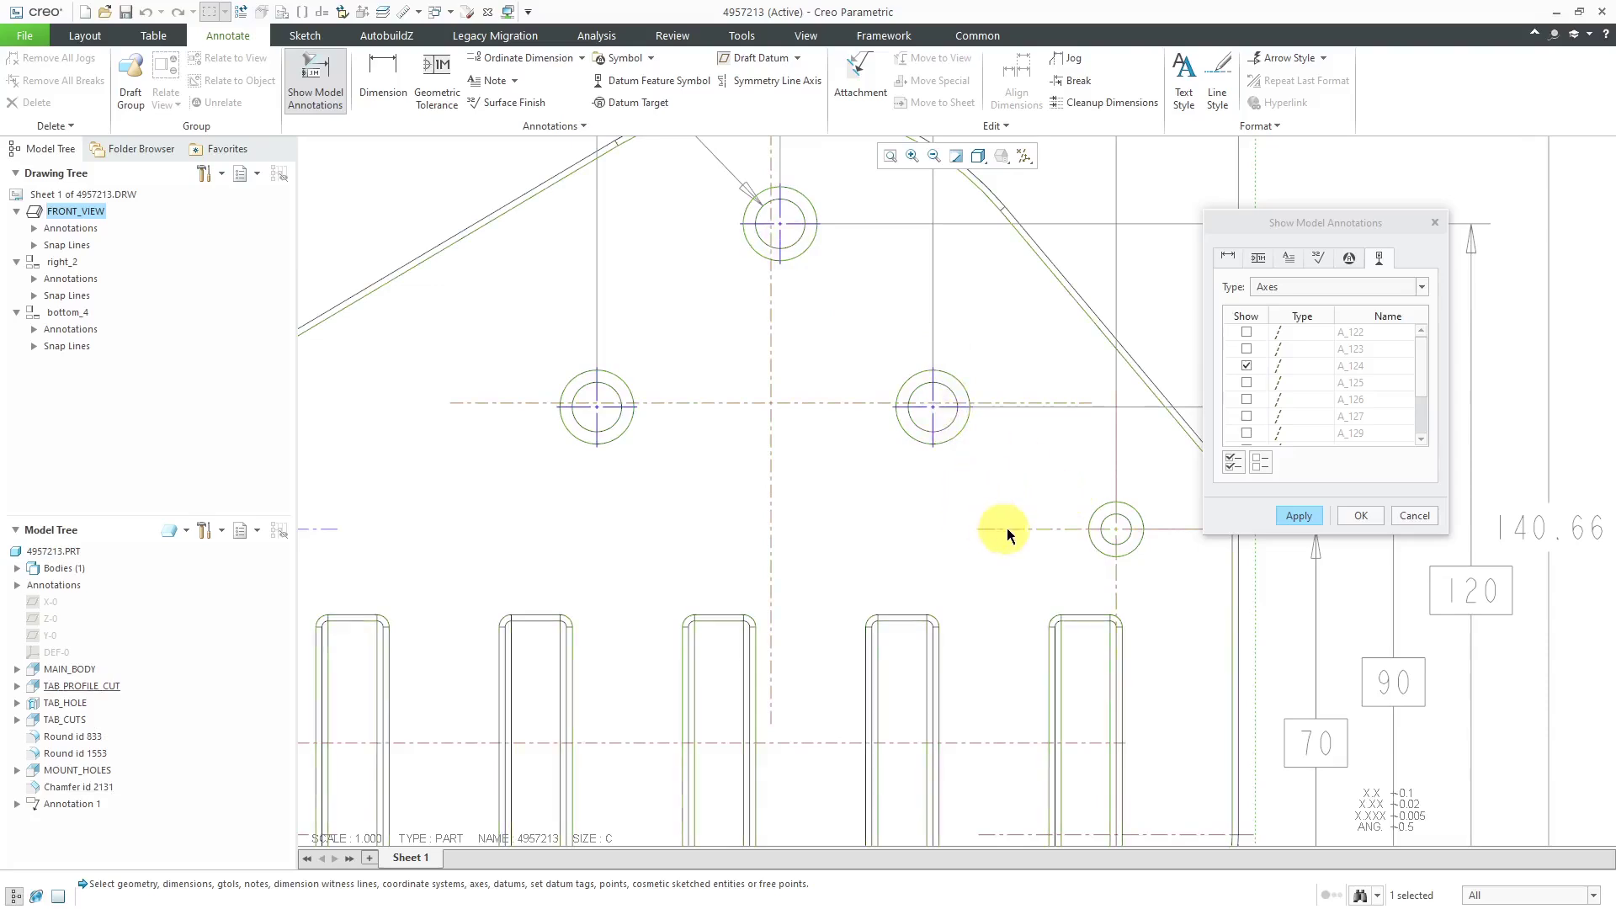
{"action": "left_click", "coordinate": [1089, 528]}
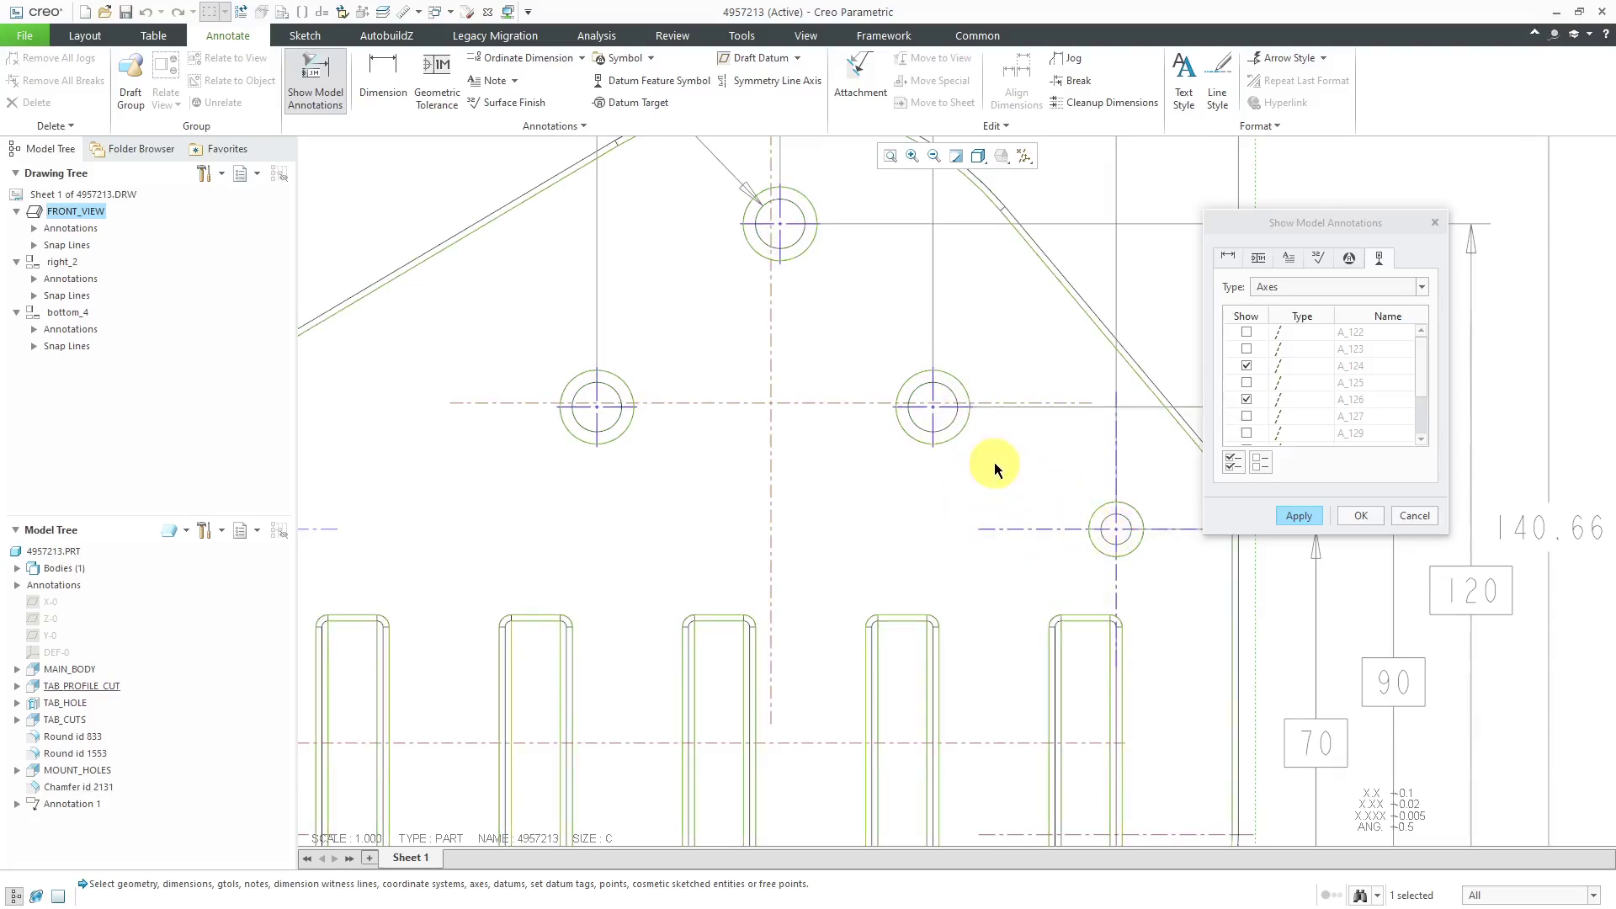
{"action": "scroll", "coordinate": [993, 462], "scroll_direction": "up", "scroll_amount": 3}
{"action": "left_click", "coordinate": [1361, 515]}
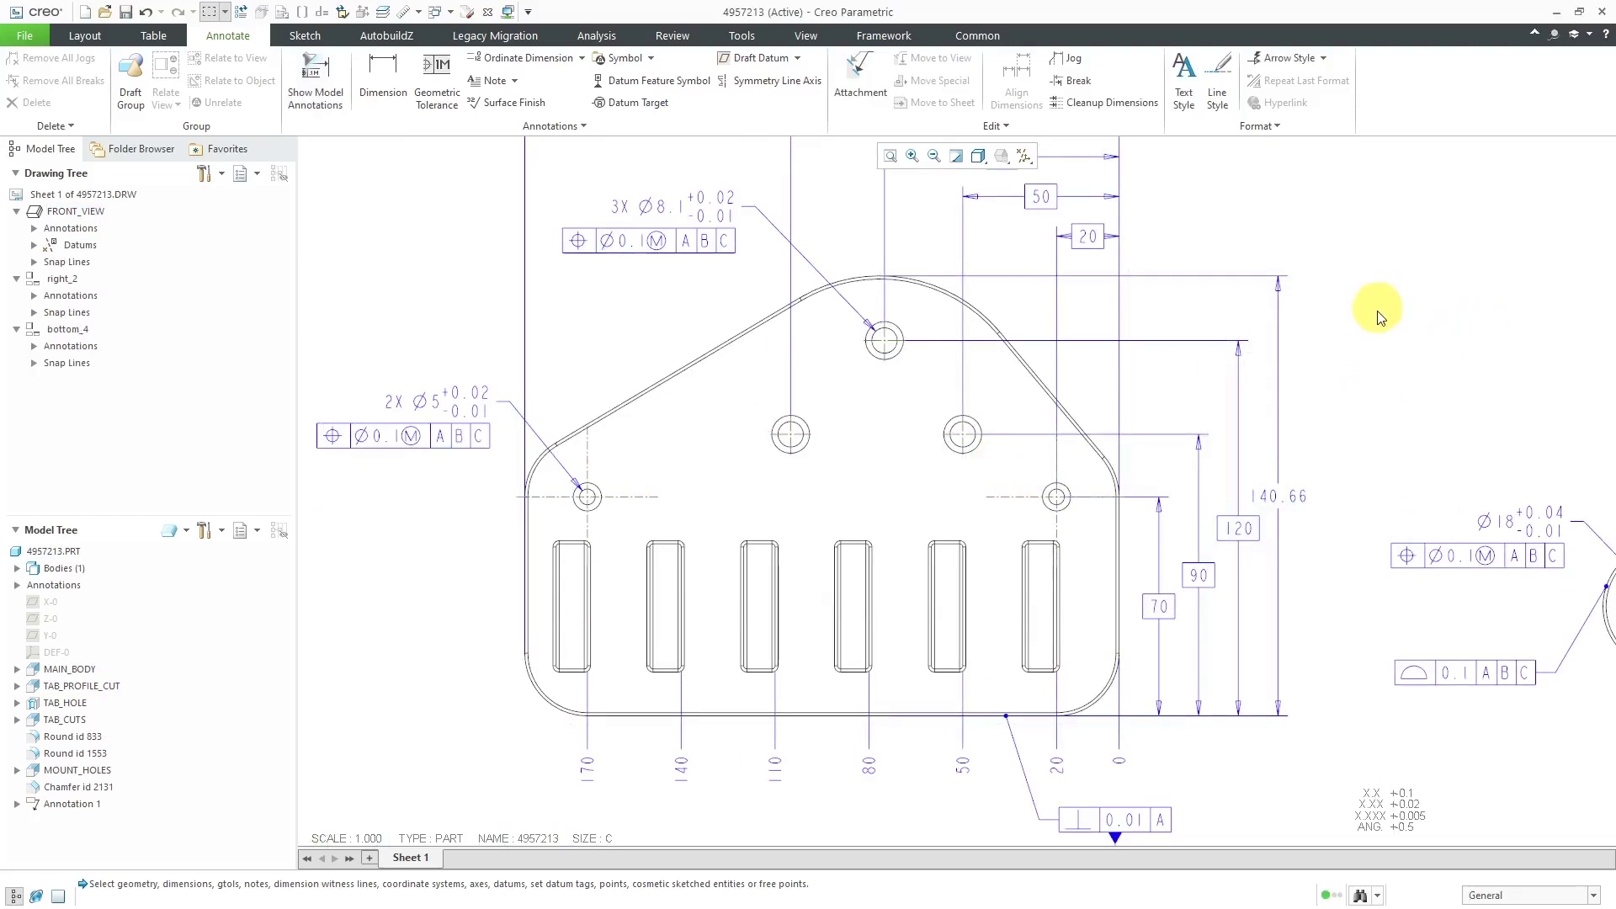
Drag the lower-right hole axis's end handles inward so it barely extends past the hole.
{"action": "left_click", "coordinate": [1056, 523]}
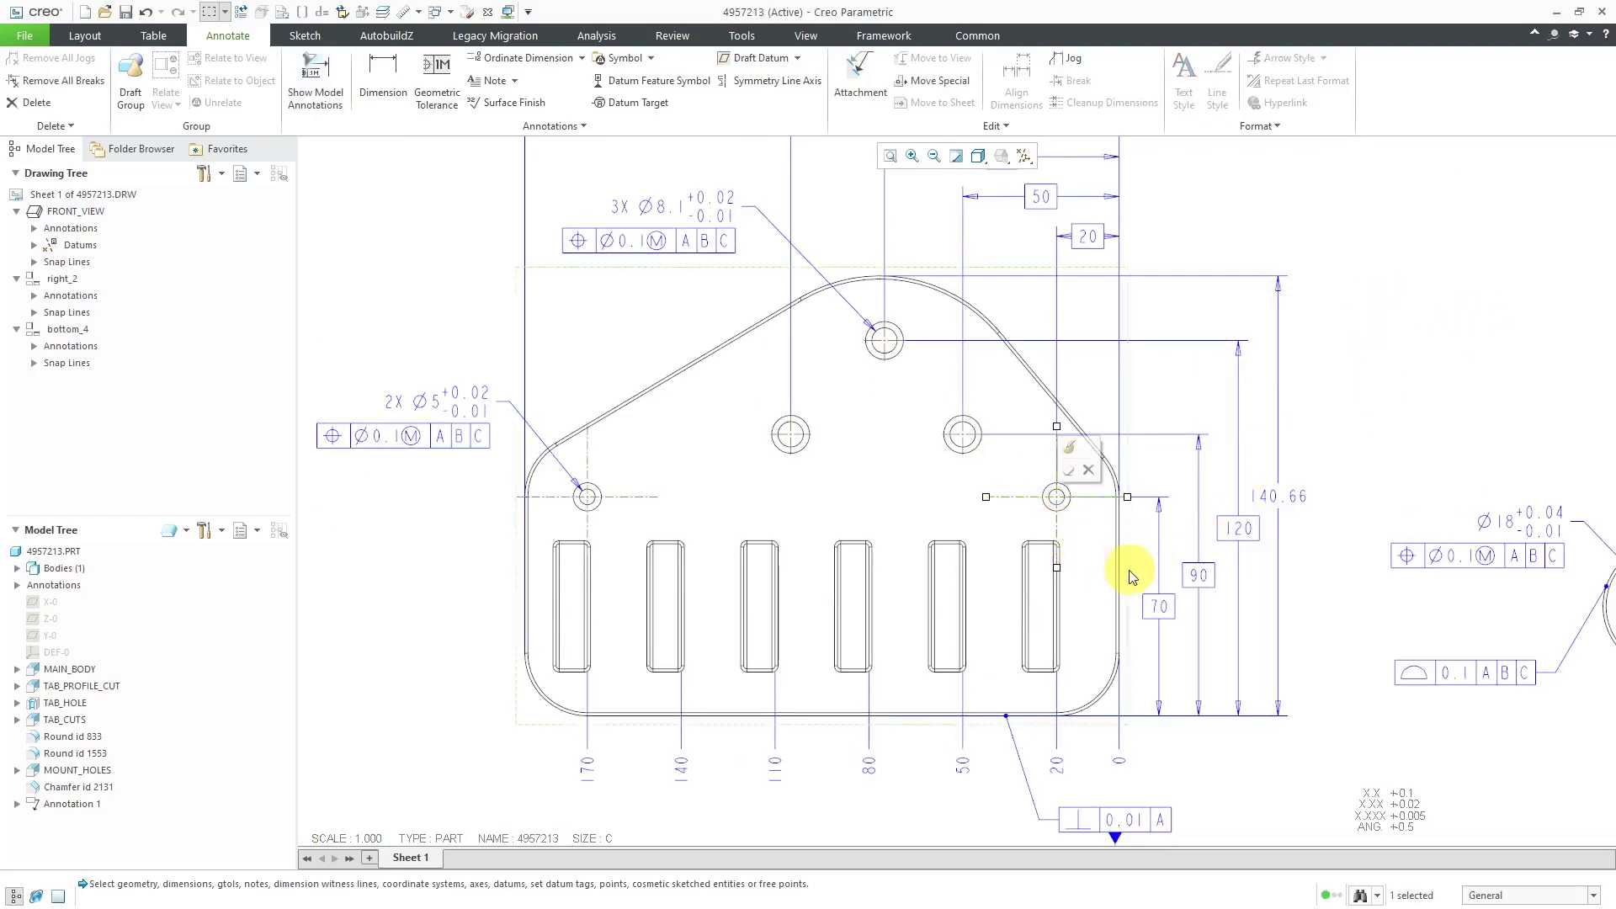
{"action": "scroll", "coordinate": [1056, 519], "scroll_direction": "down", "scroll_amount": 2}
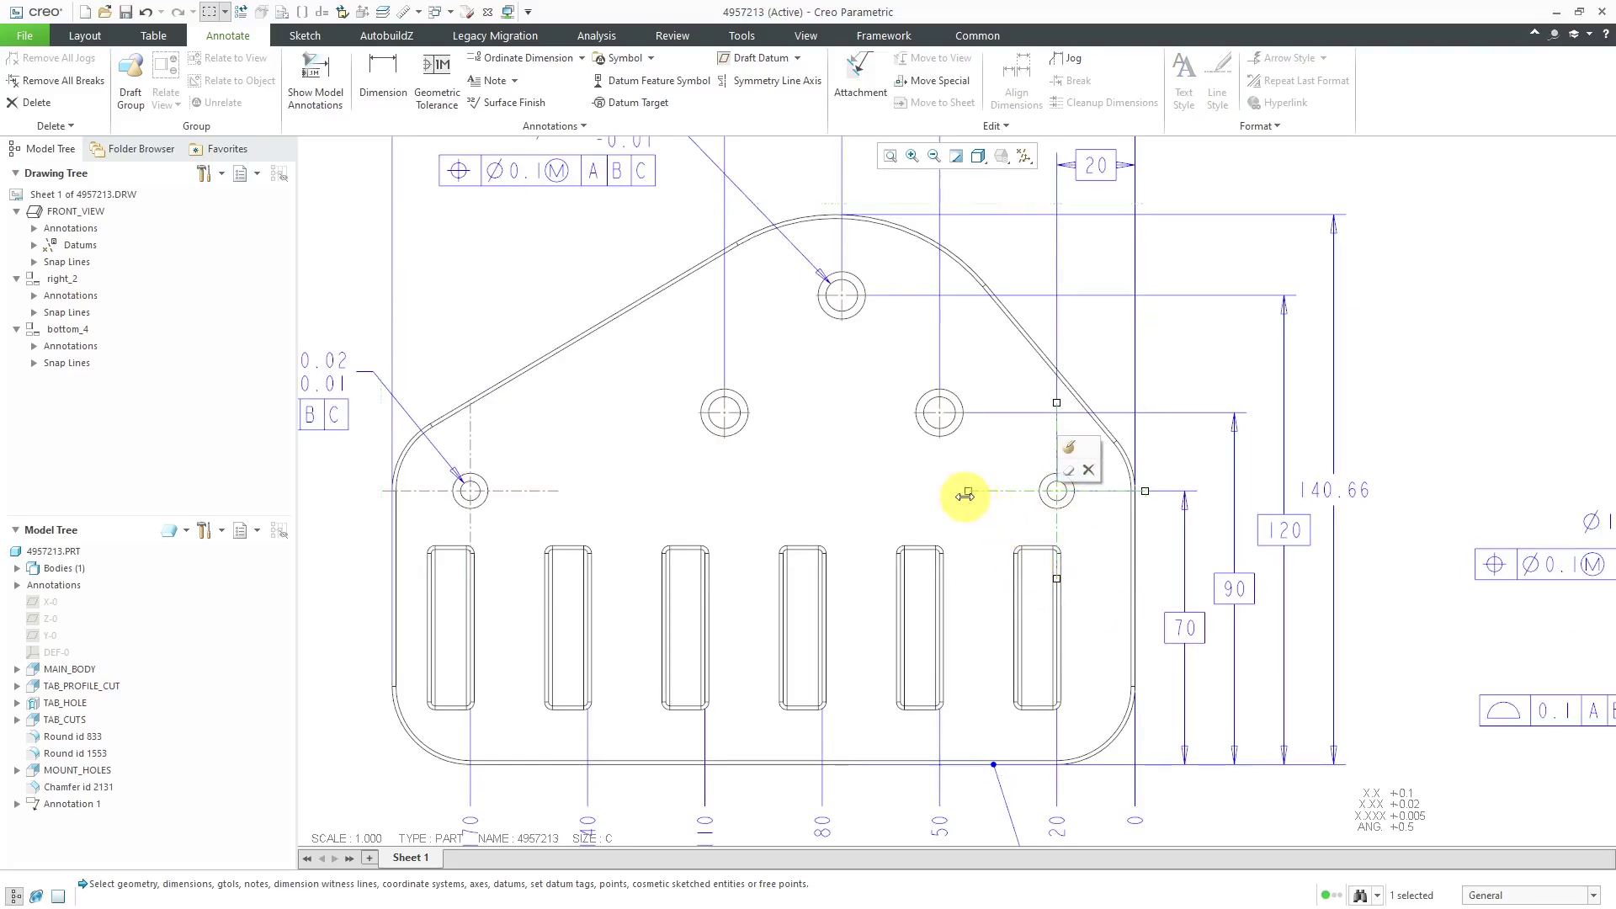
{"action": "left_click_drag", "start_coordinate": [1014, 497], "coordinate": [1013, 493]}
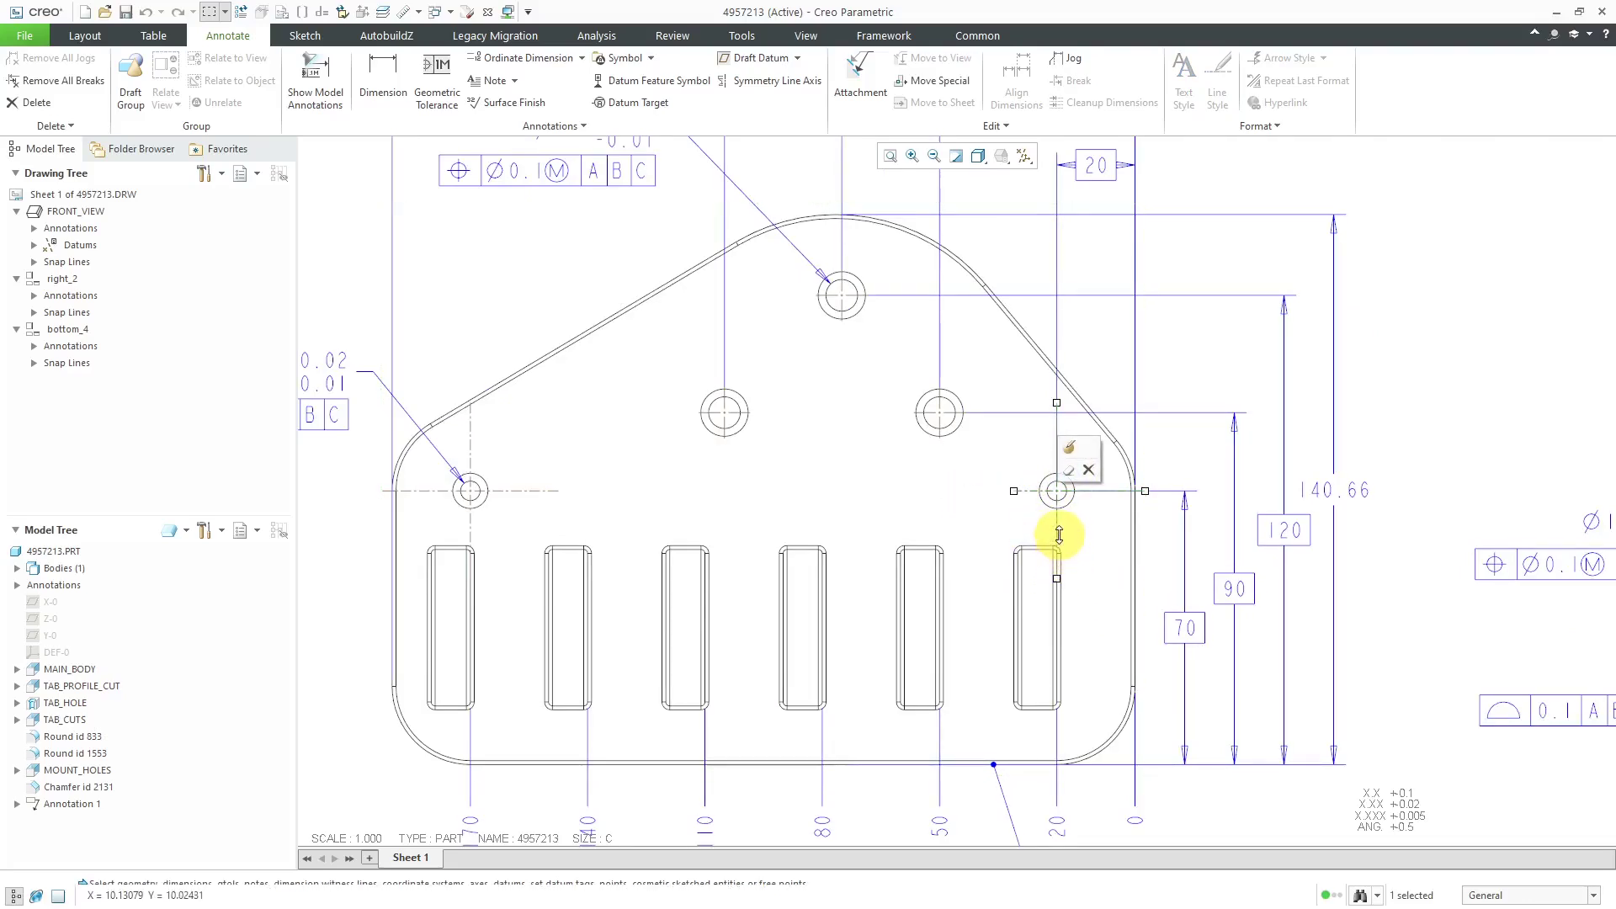
{"action": "left_click_drag", "start_coordinate": [1061, 526], "coordinate": [1095, 491]}
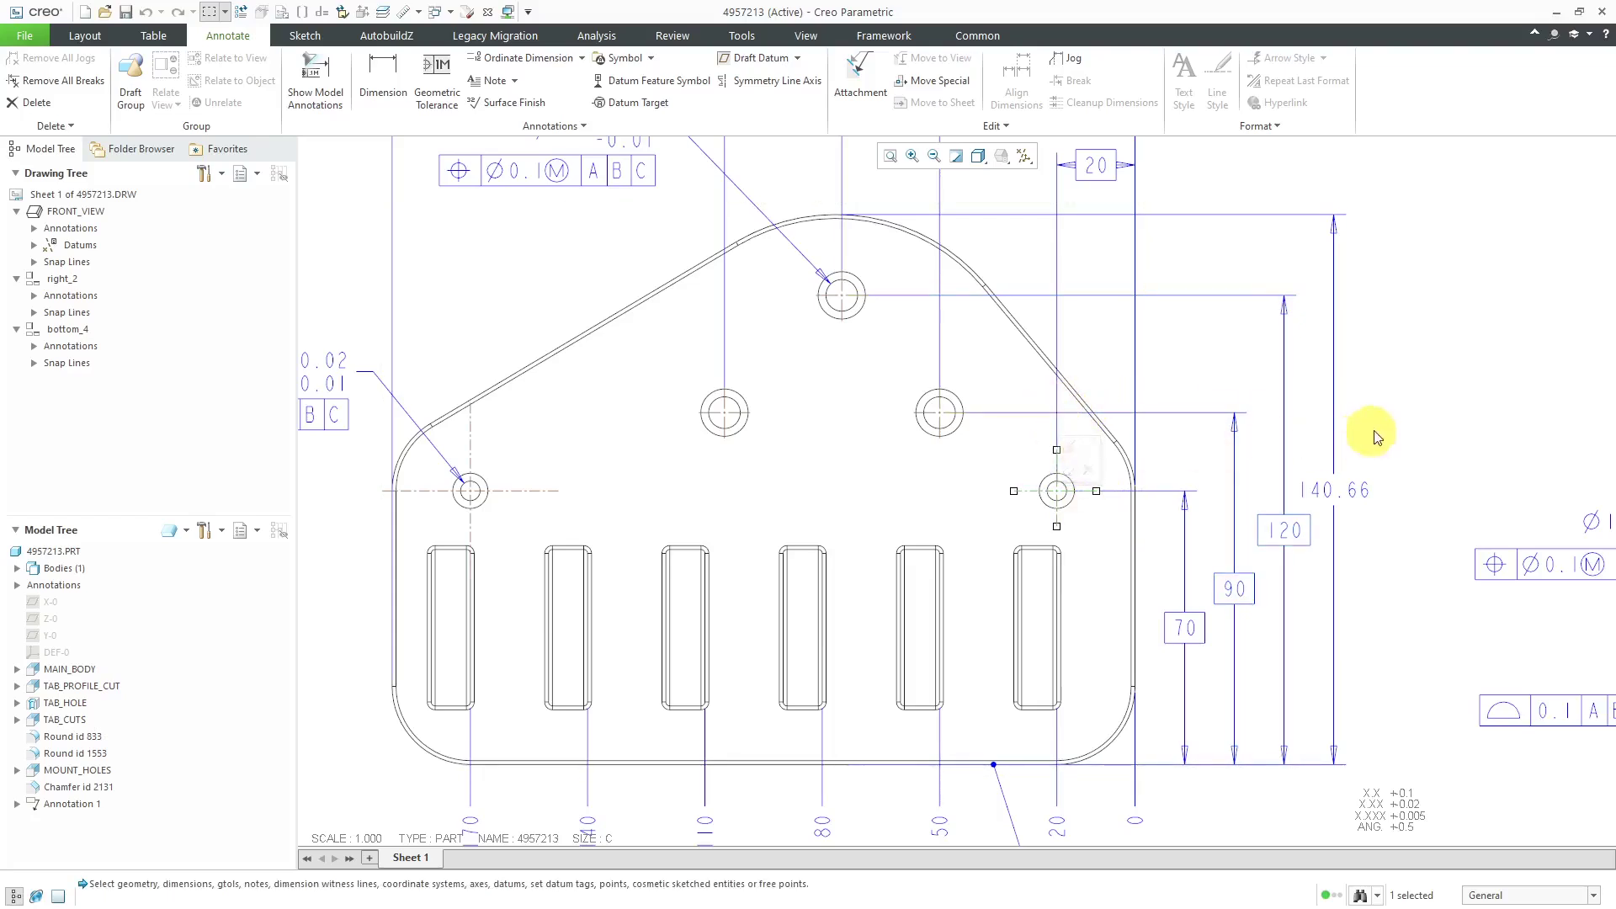
{"action": "left_click", "coordinate": [1401, 436]}
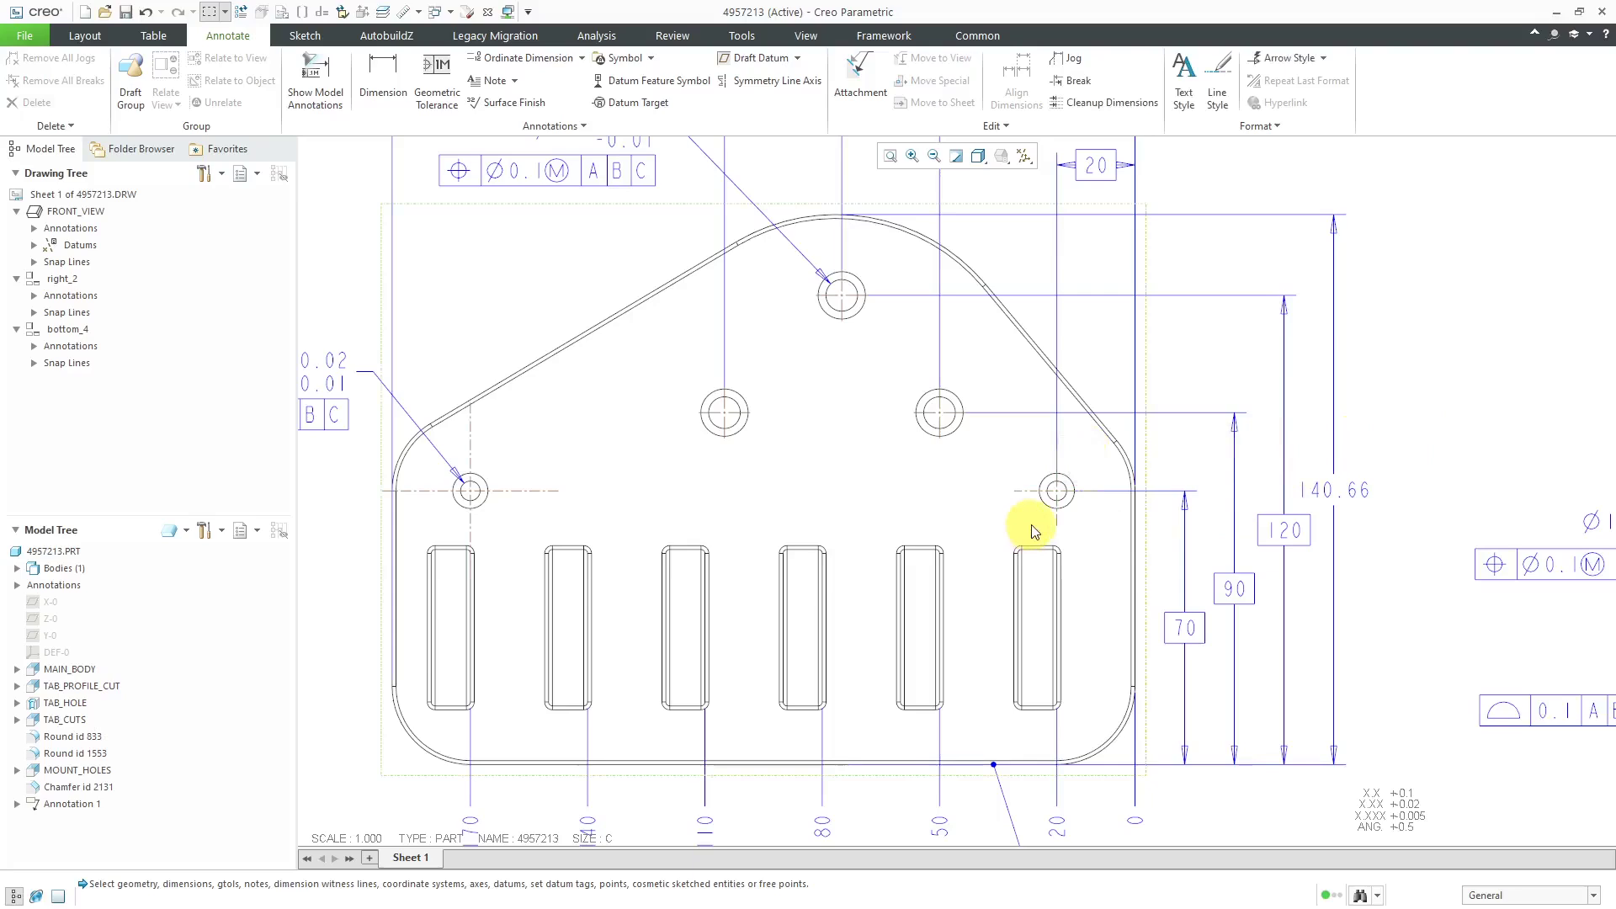
{"action": "scroll", "coordinate": [901, 508], "scroll_direction": "up", "scroll_amount": 1}
{"action": "scroll", "coordinate": [744, 441], "scroll_direction": "up", "scroll_amount": 1}
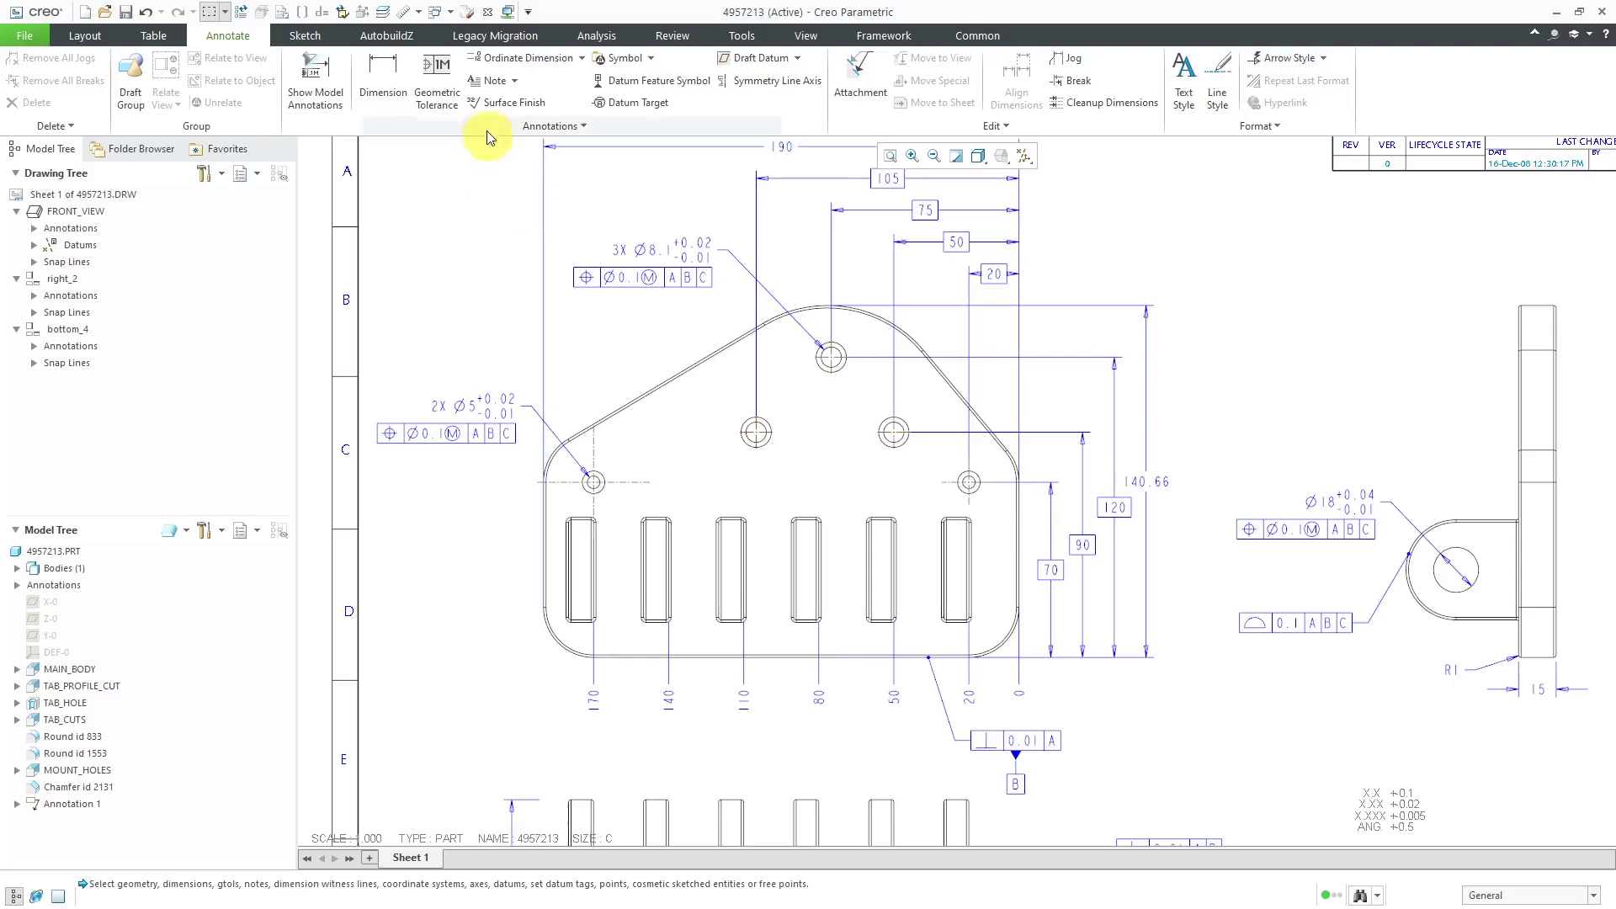
Switch to the DEMO.PRT window and show an enlarged Flat Pattern Preview of the blank.
{"action": "left_click", "coordinate": [451, 12]}
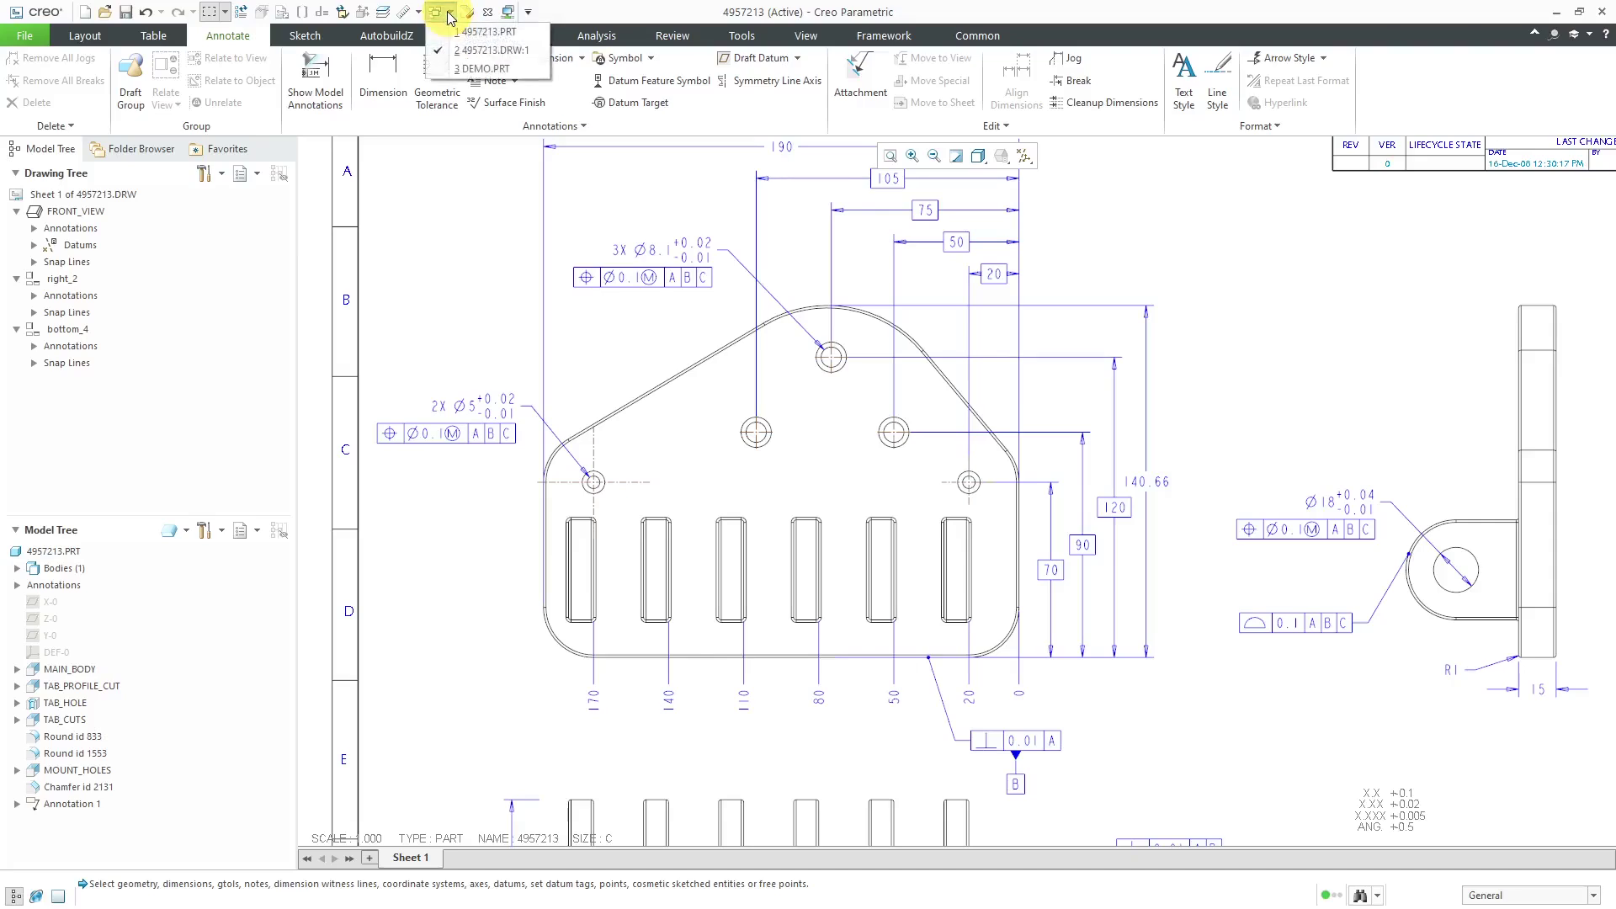
{"action": "left_click", "coordinate": [478, 69]}
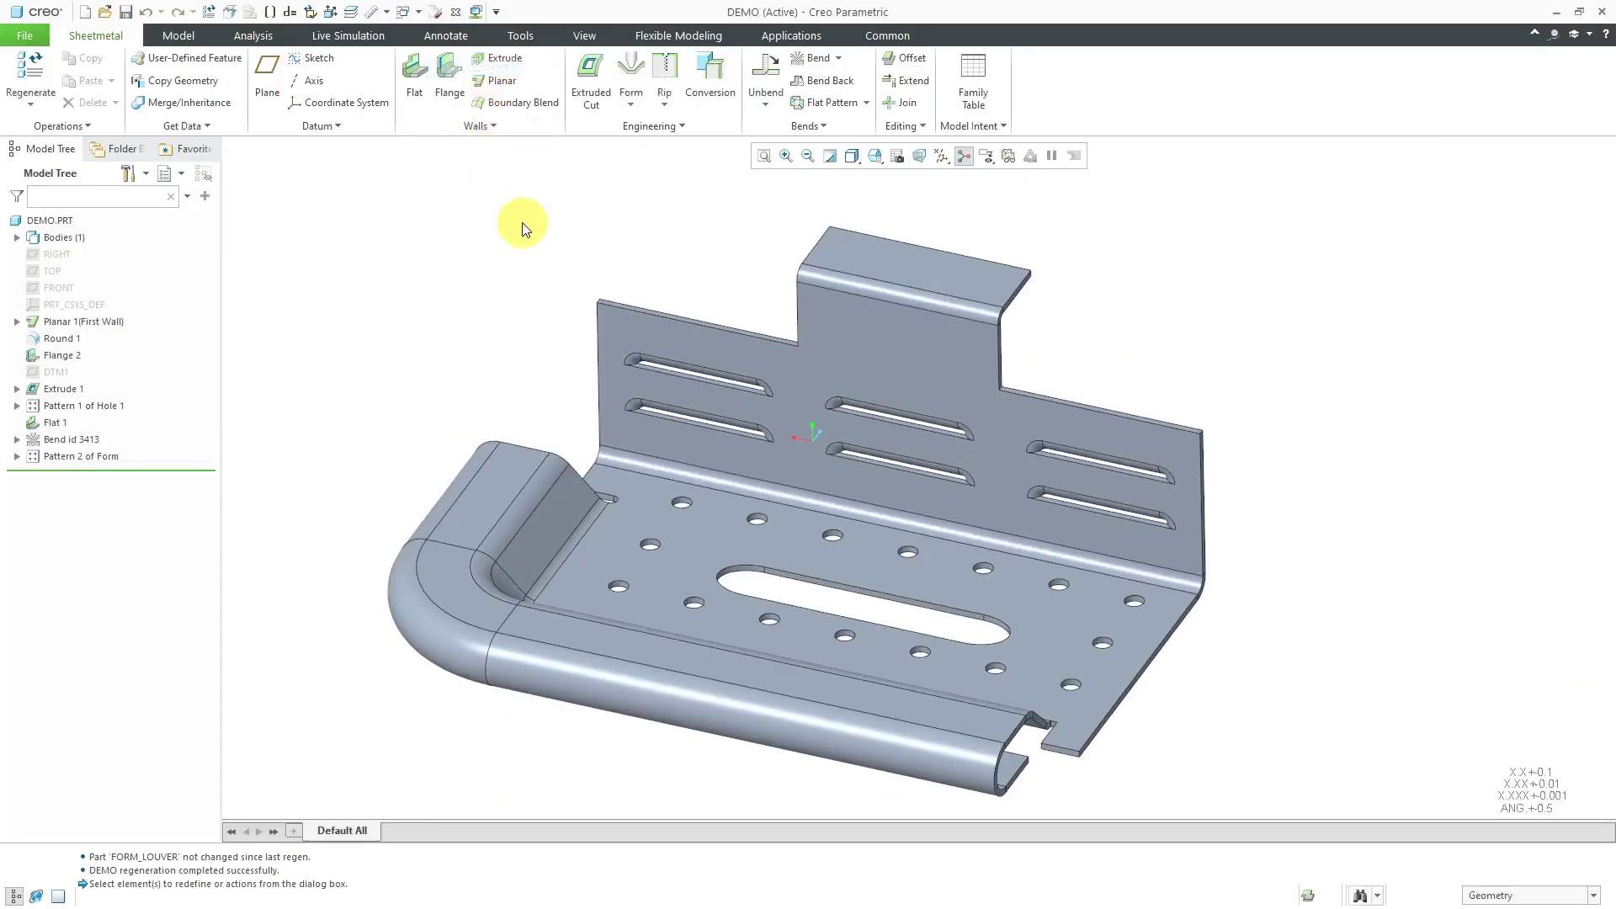
{"action": "middle_click_drag", "start_coordinate": [1099, 295], "coordinate": [1117, 300]}
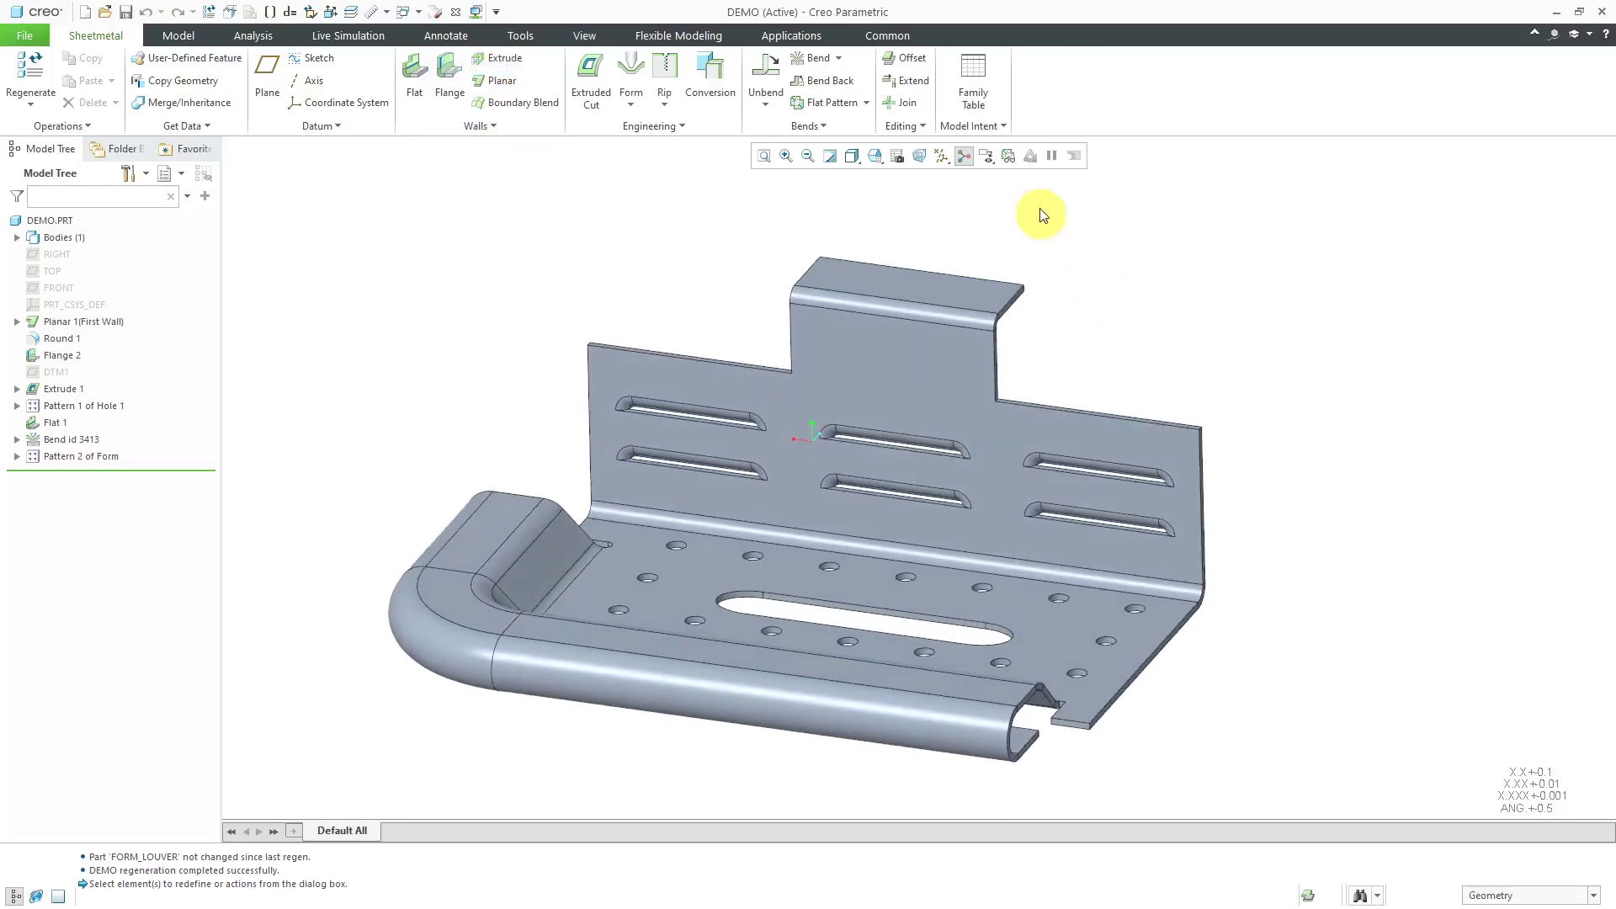
{"action": "left_click", "coordinate": [1009, 158]}
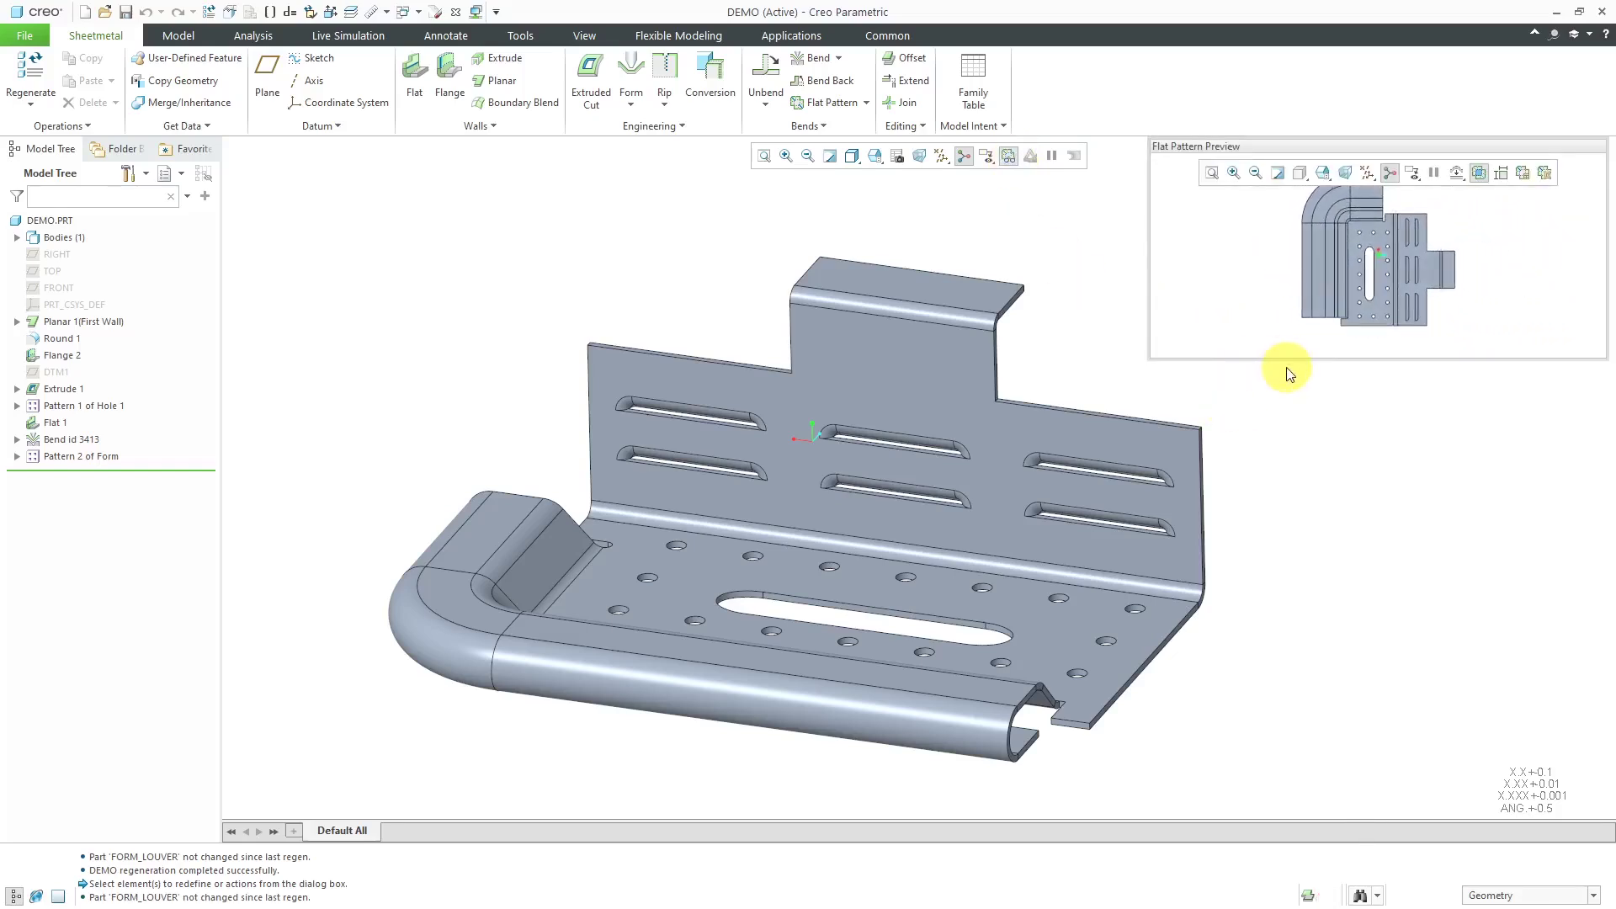
{"action": "left_click_drag", "start_coordinate": [1284, 357], "coordinate": [1280, 538]}
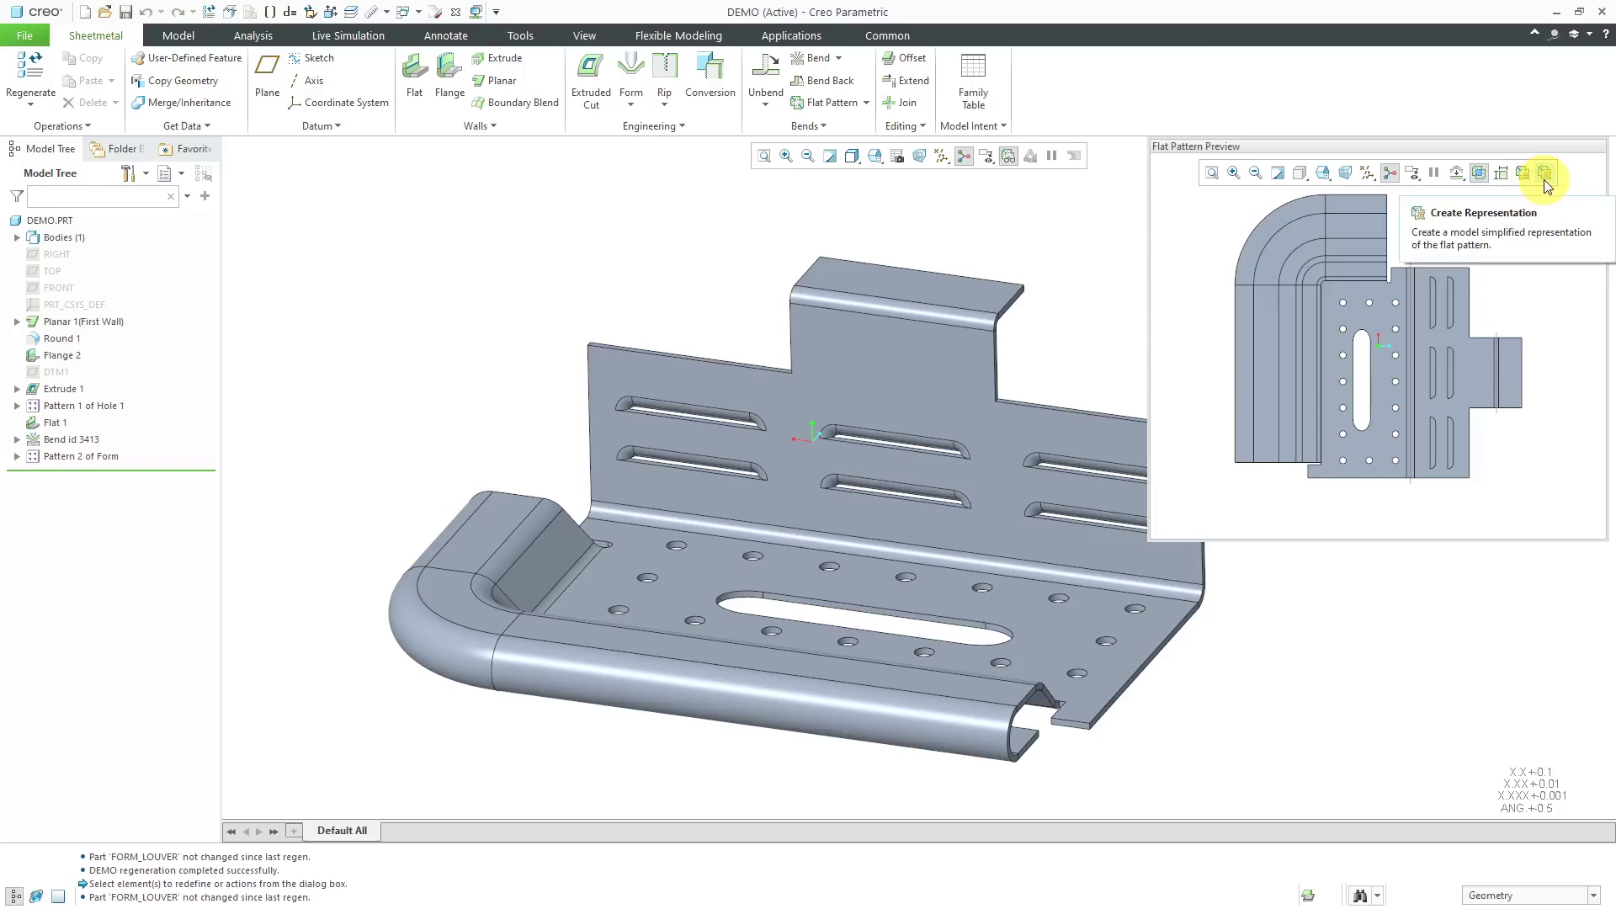
Create DEMO_FLAT_REP, check it in View Manager's Simp Rep list, then reactivate Master Rep.
{"action": "left_click", "coordinate": [1544, 177]}
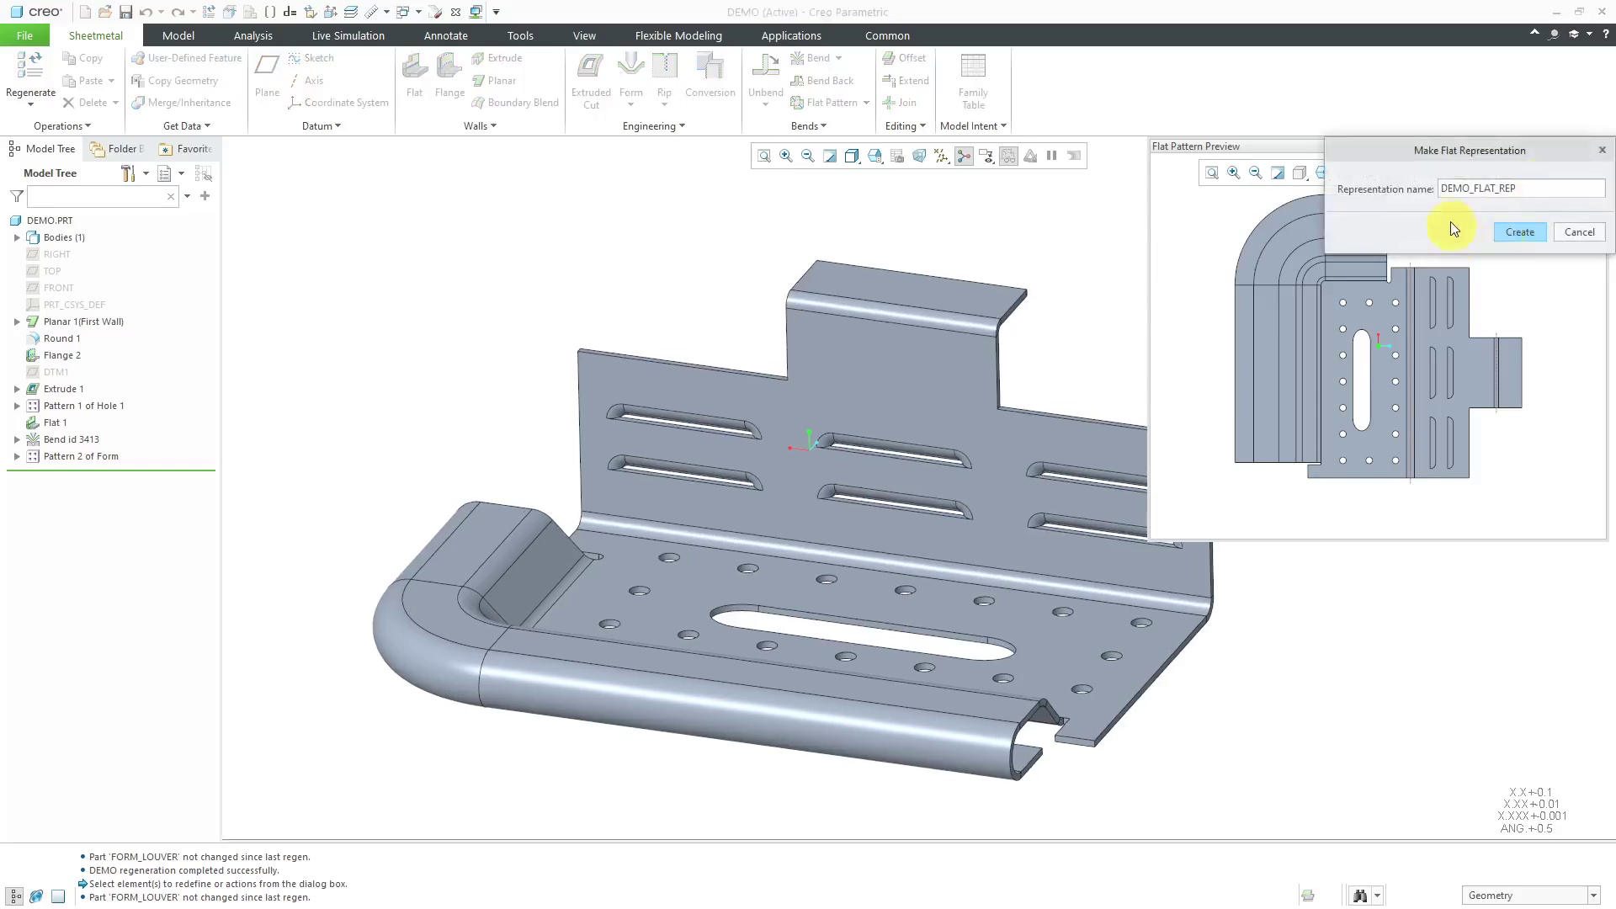
{"action": "left_click", "coordinate": [1521, 232]}
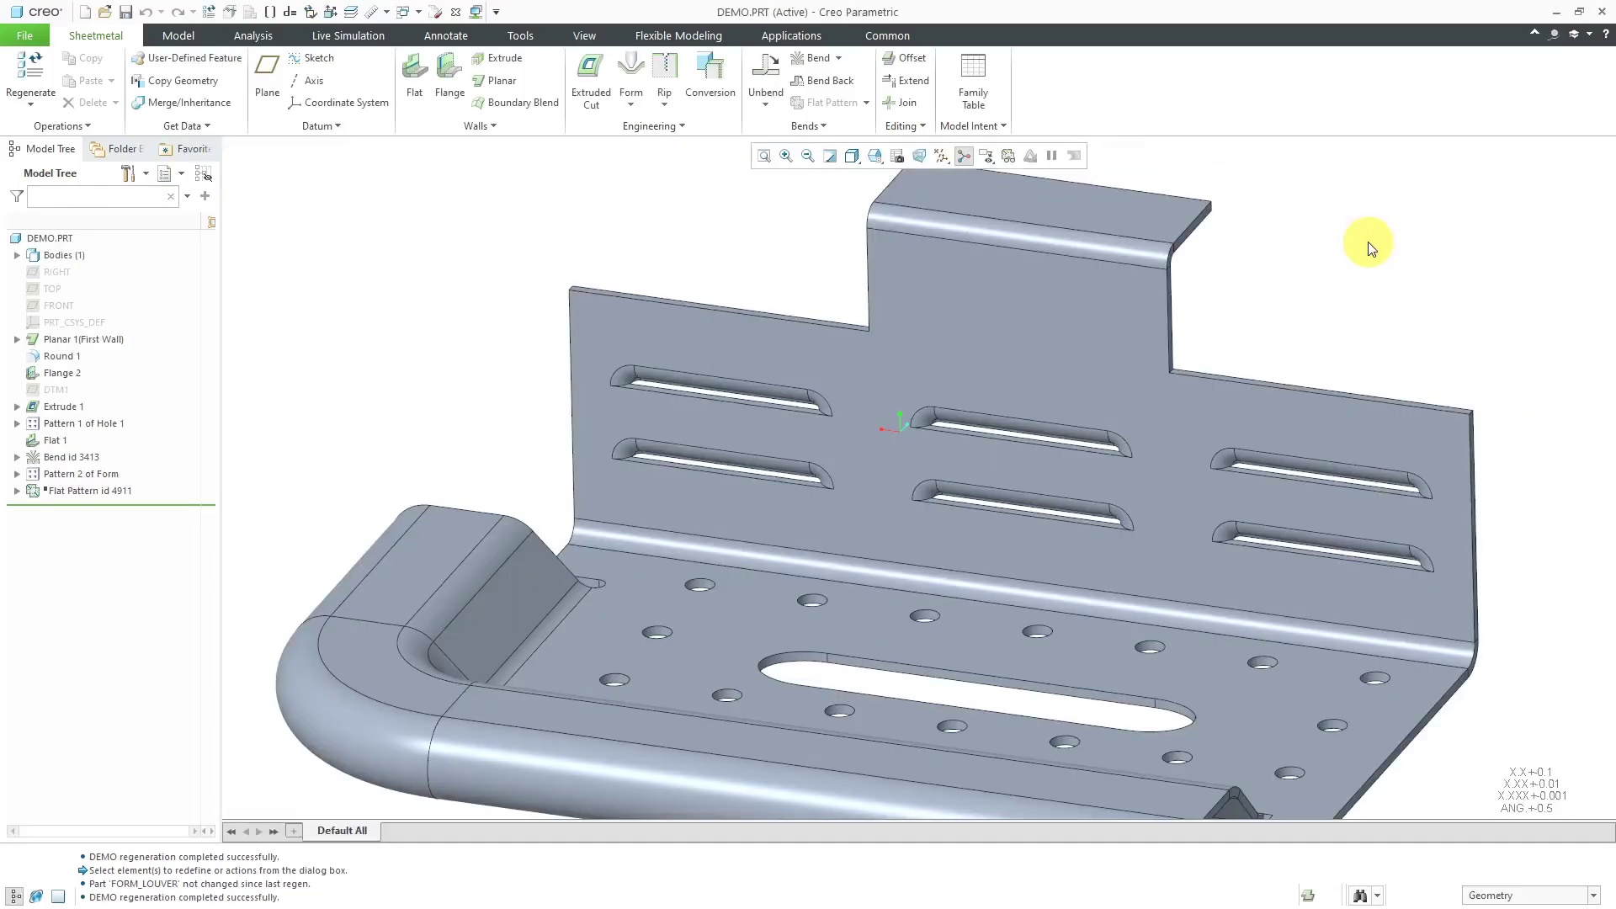
{"action": "left_click", "coordinate": [897, 157]}
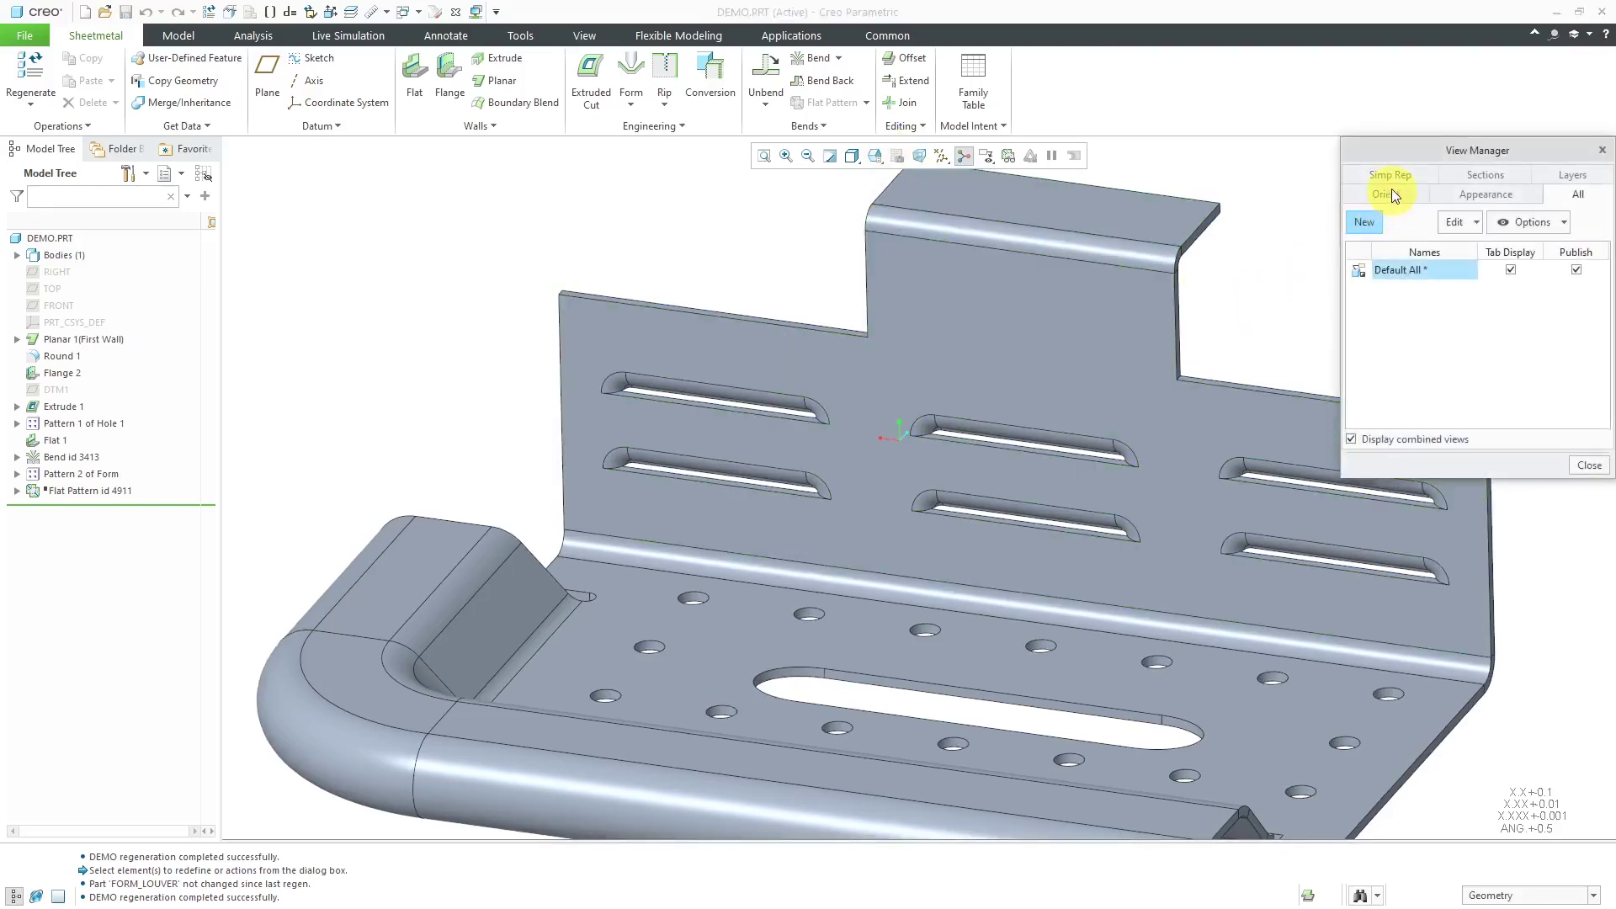
{"action": "left_click", "coordinate": [1390, 175]}
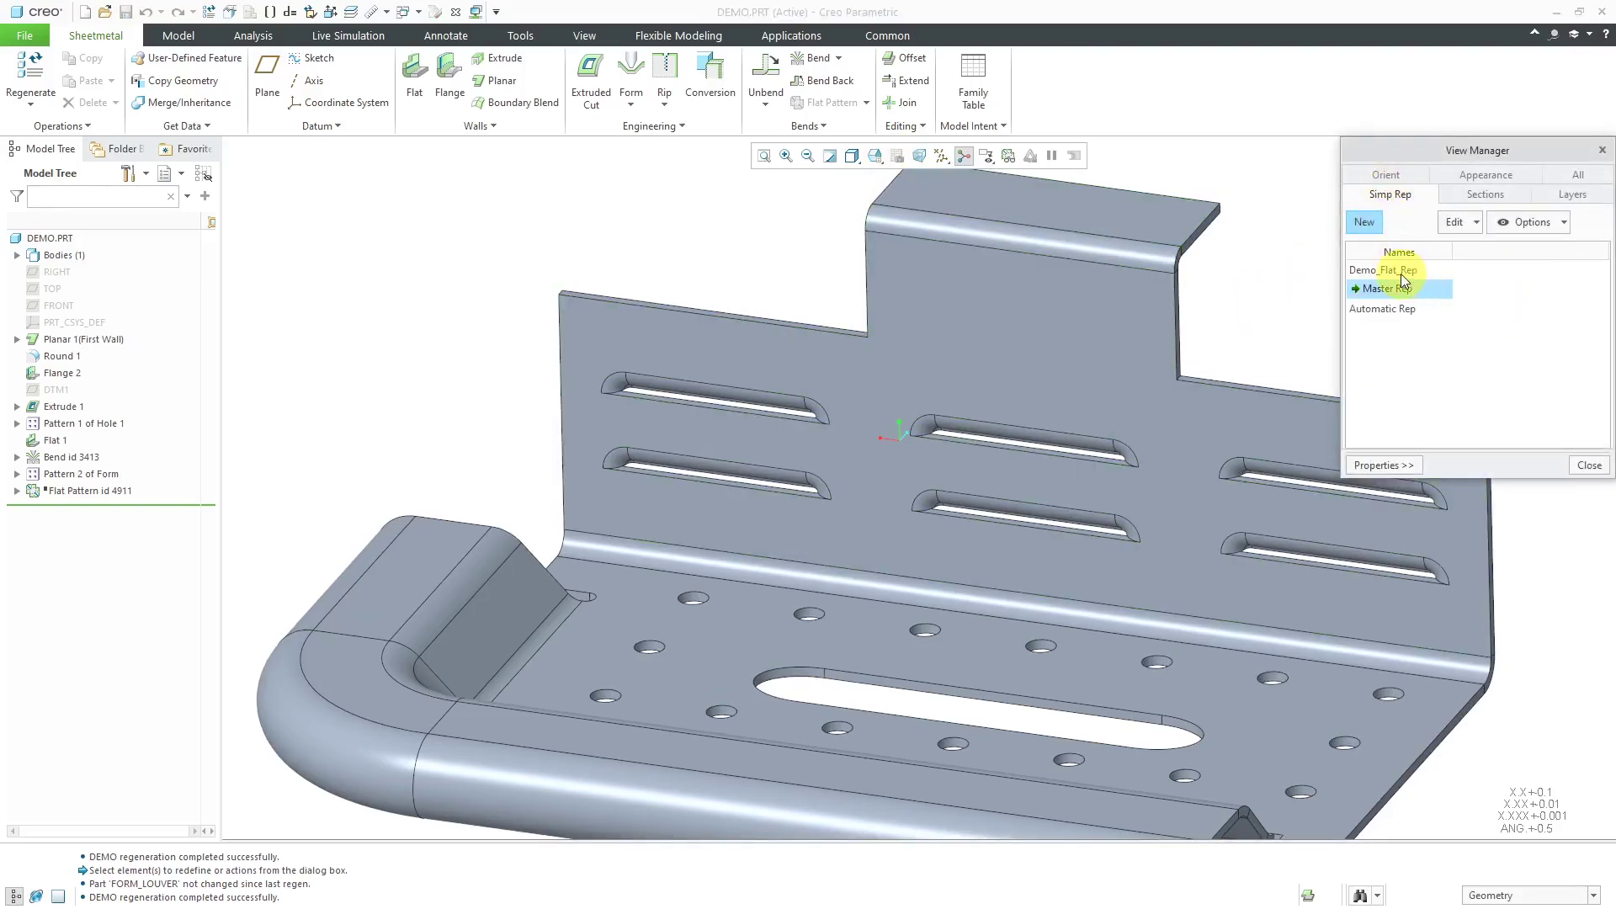
{"action": "double_click", "coordinate": [1401, 271]}
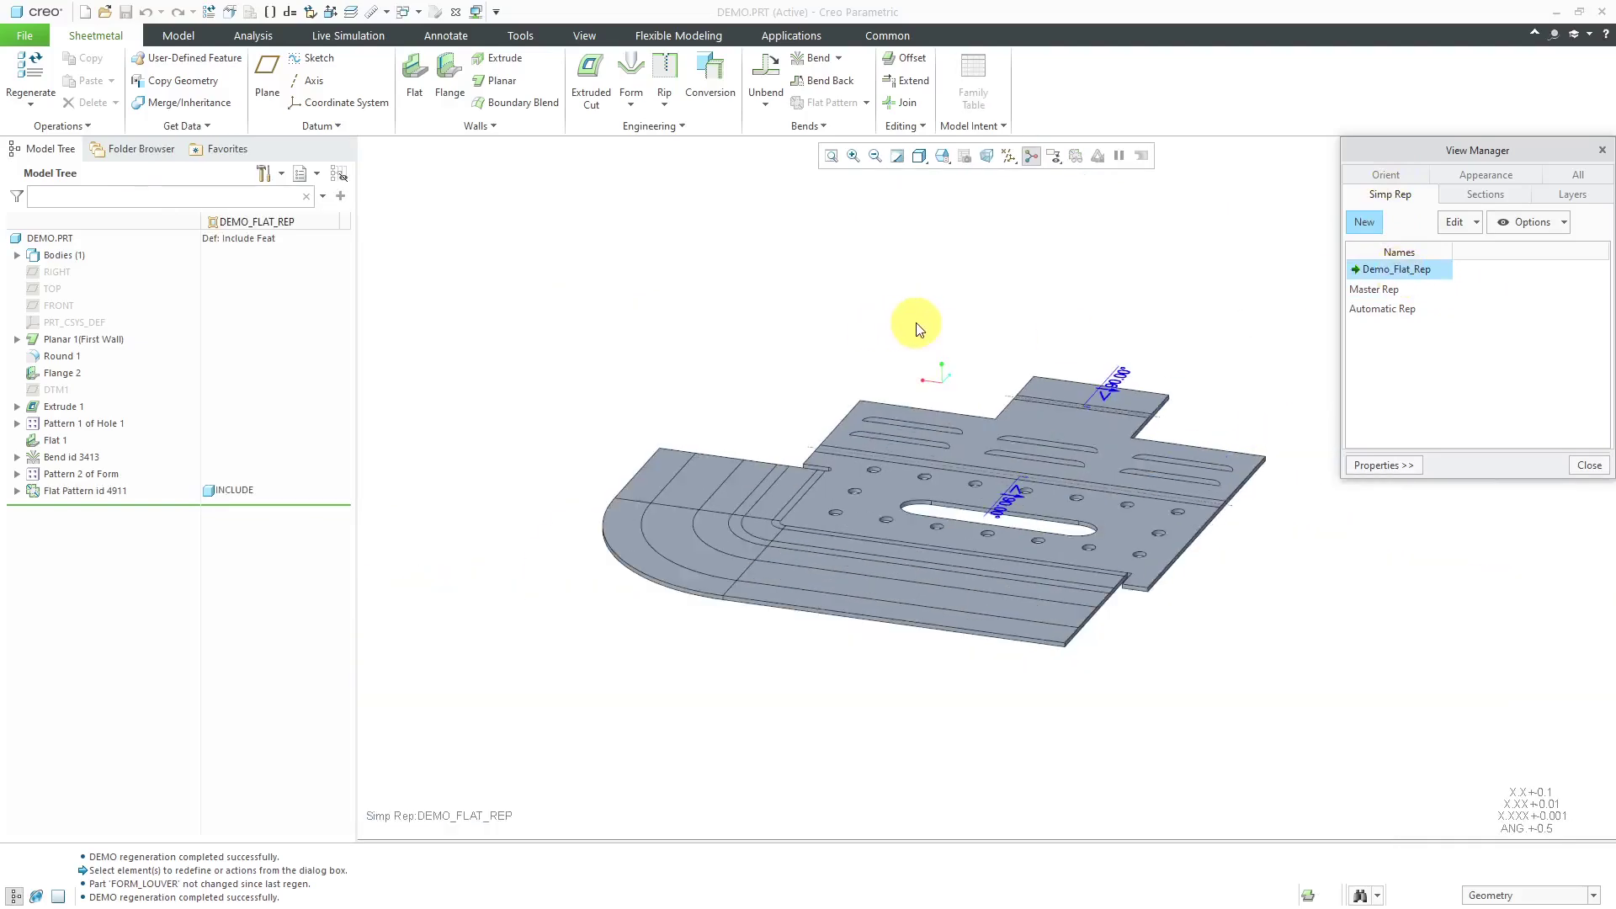
{"action": "double_click", "coordinate": [1379, 290]}
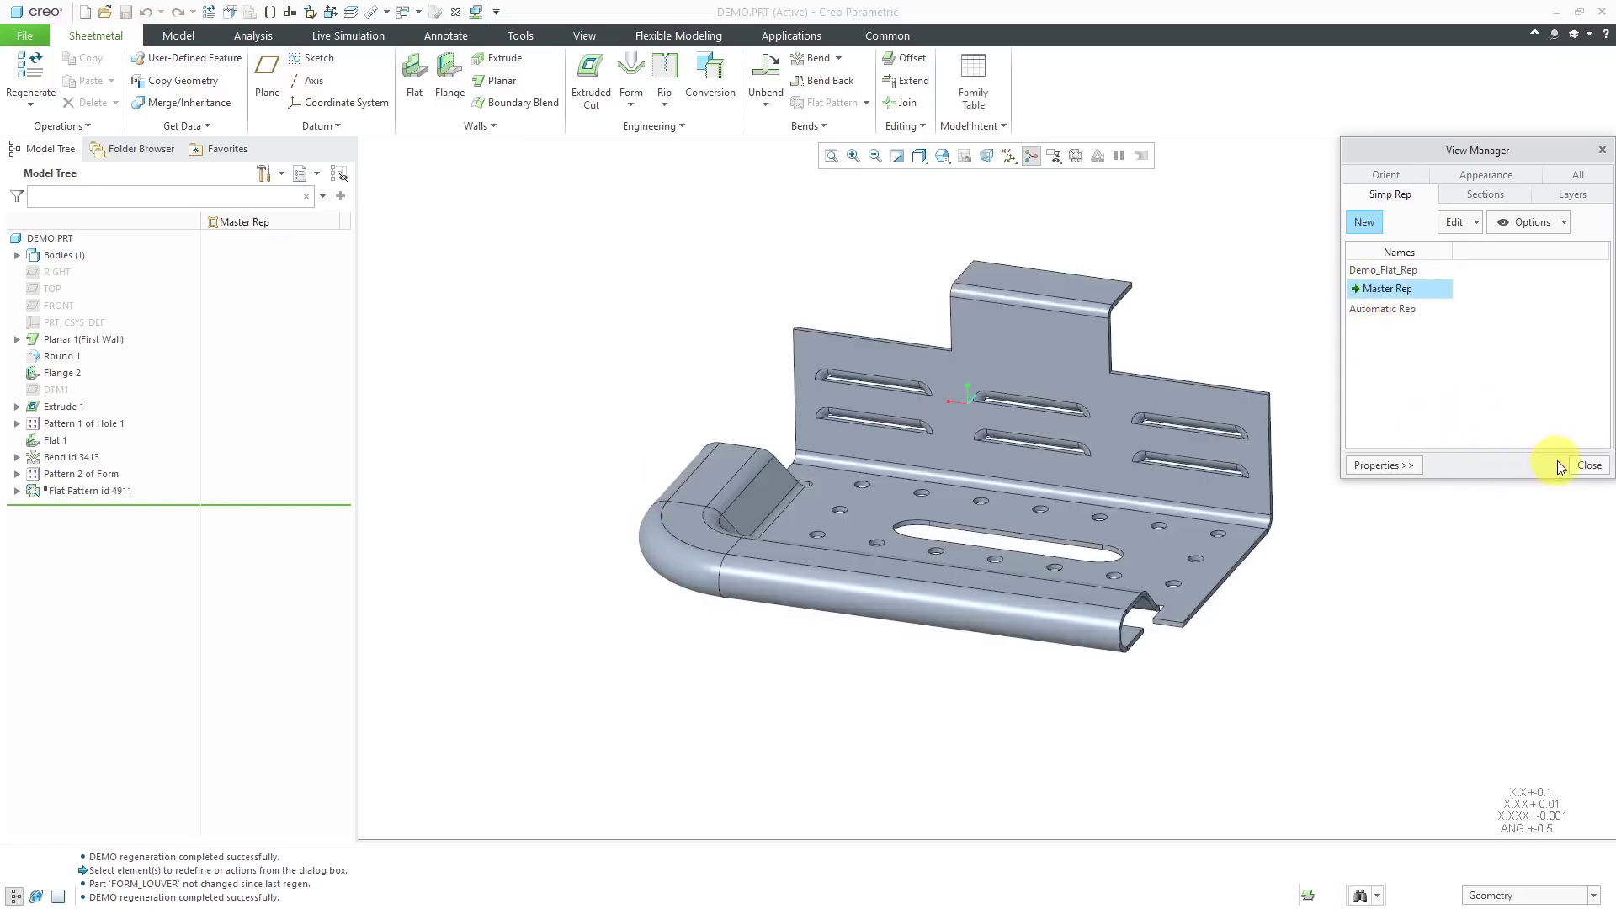
{"action": "left_click", "coordinate": [1587, 464]}
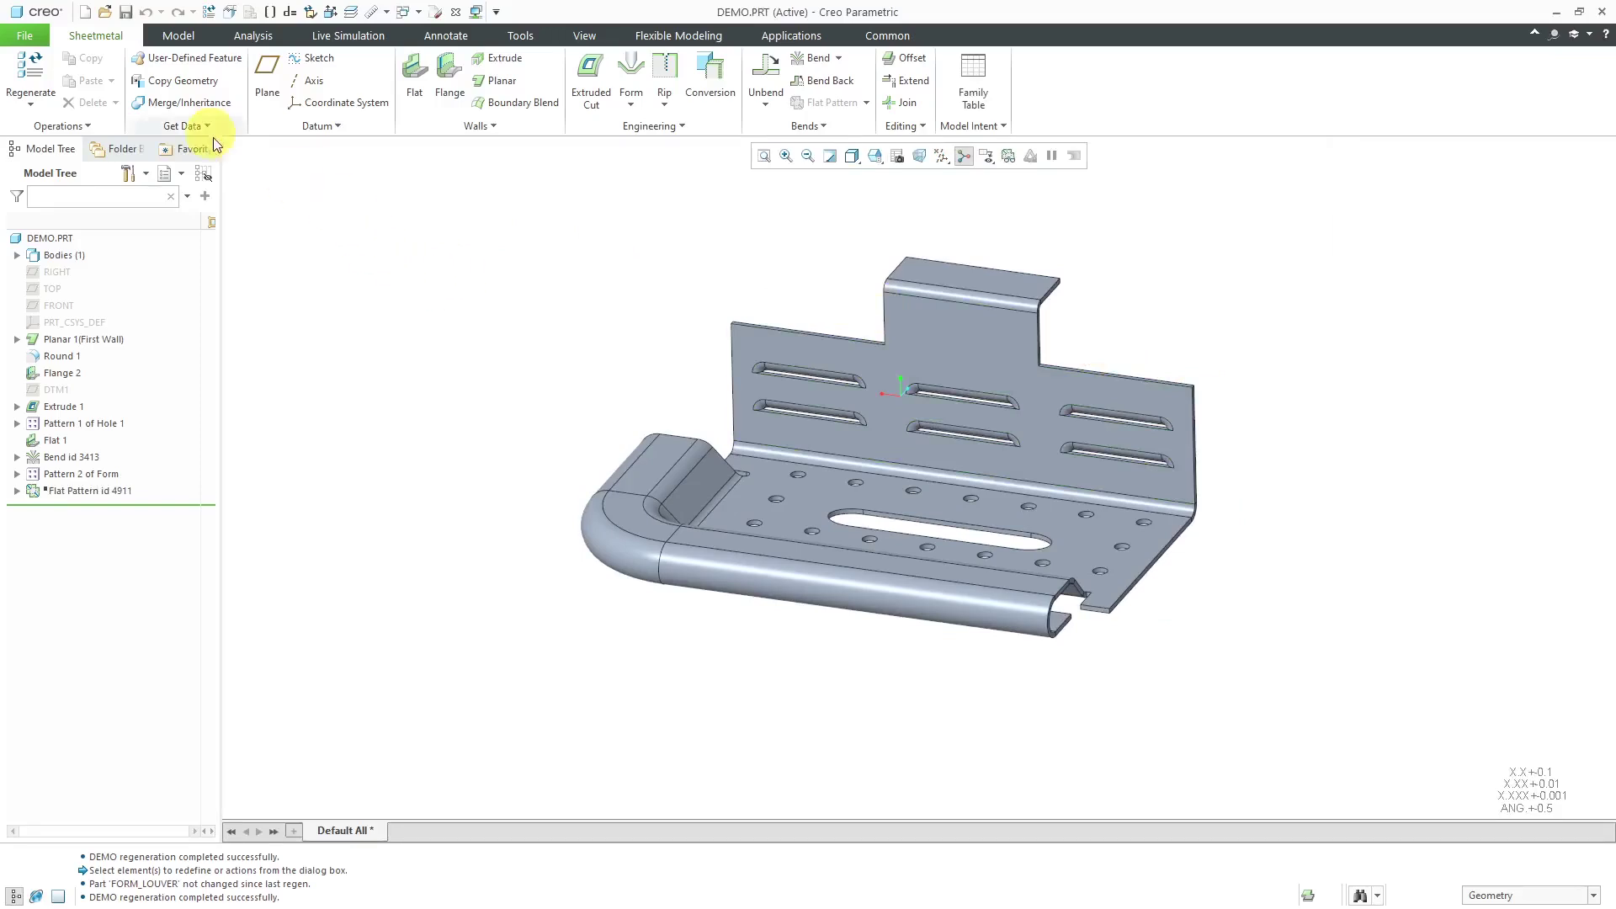
Start a new drawing named smt-demo for demo.prt using its Master Rep.
{"action": "left_click", "coordinate": [85, 12]}
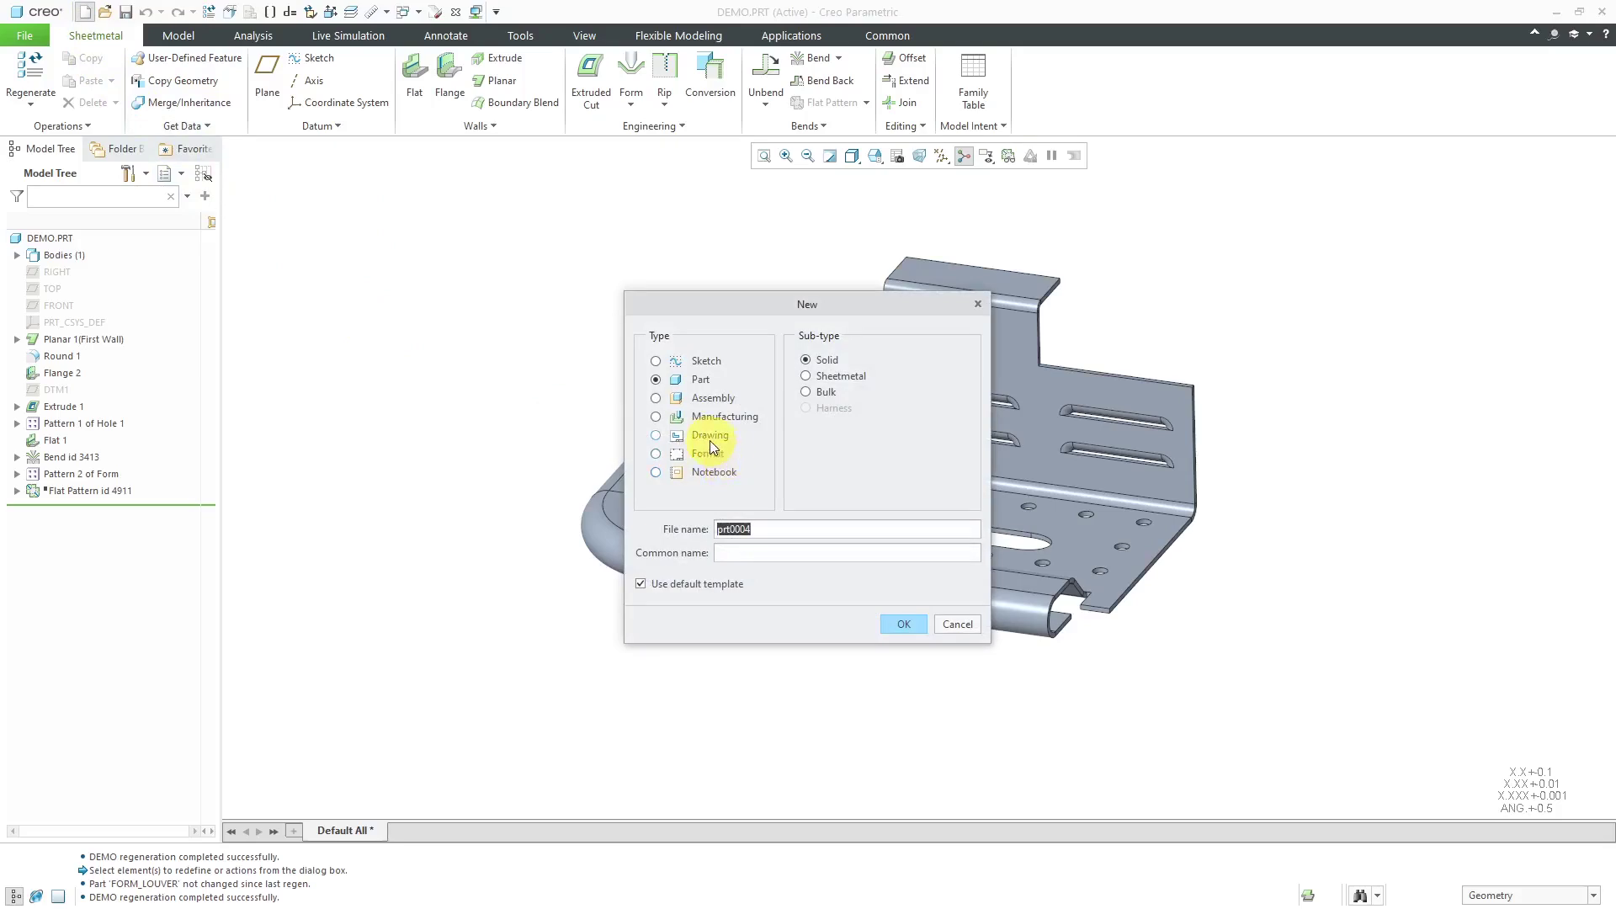
{"action": "left_click", "coordinate": [706, 436]}
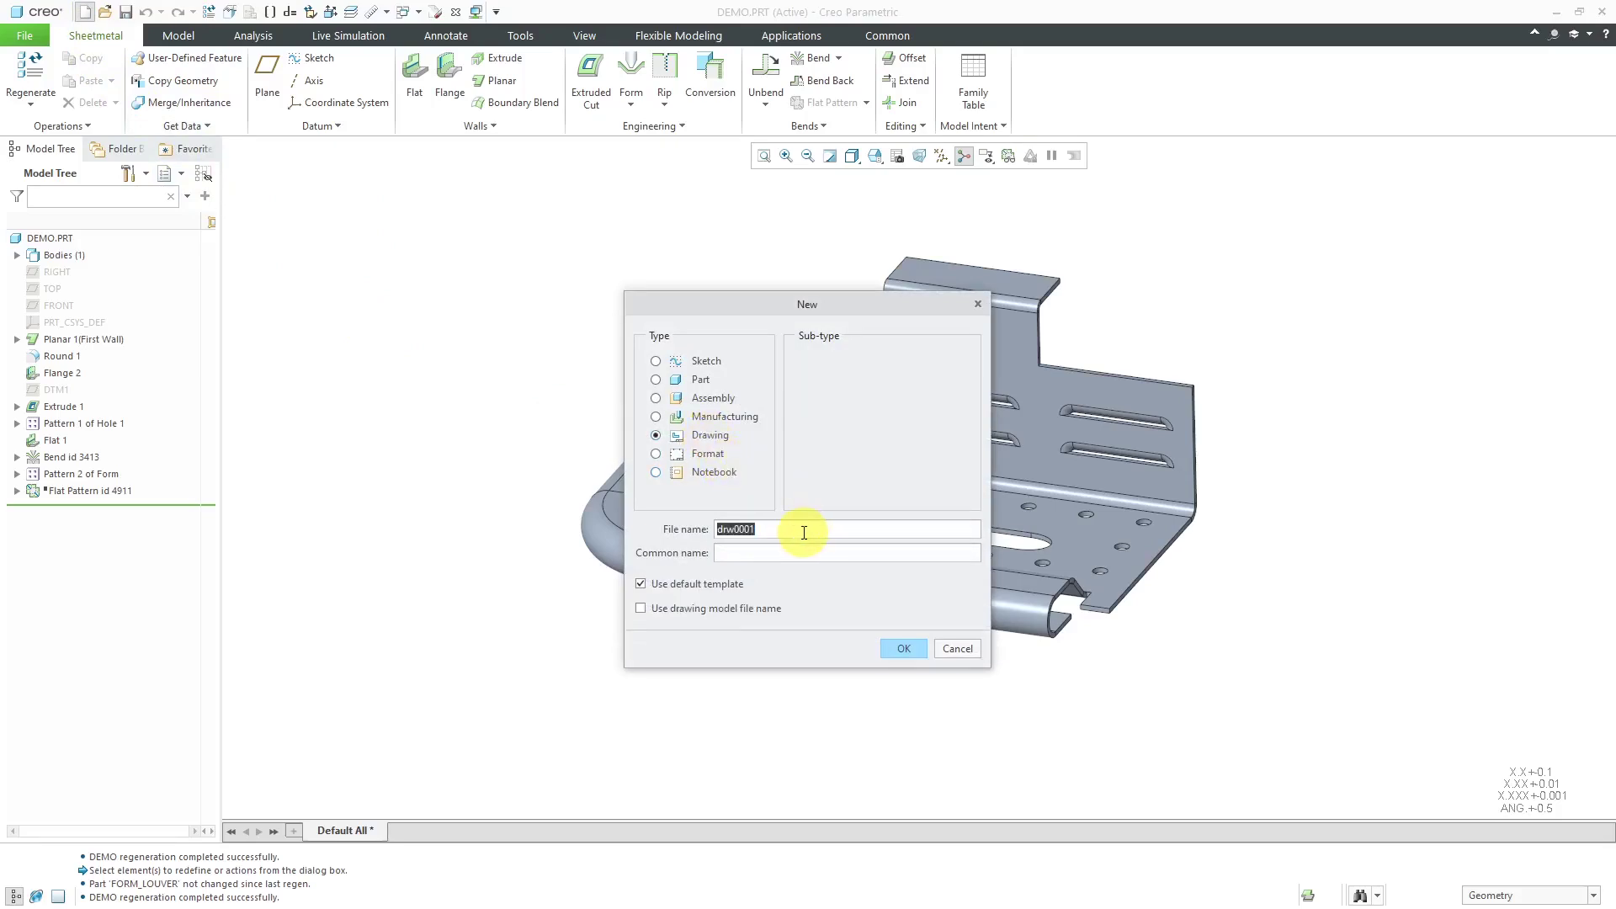
{"action": "type", "text": "smt-demo"}
{"action": "left_click", "coordinate": [894, 649]}
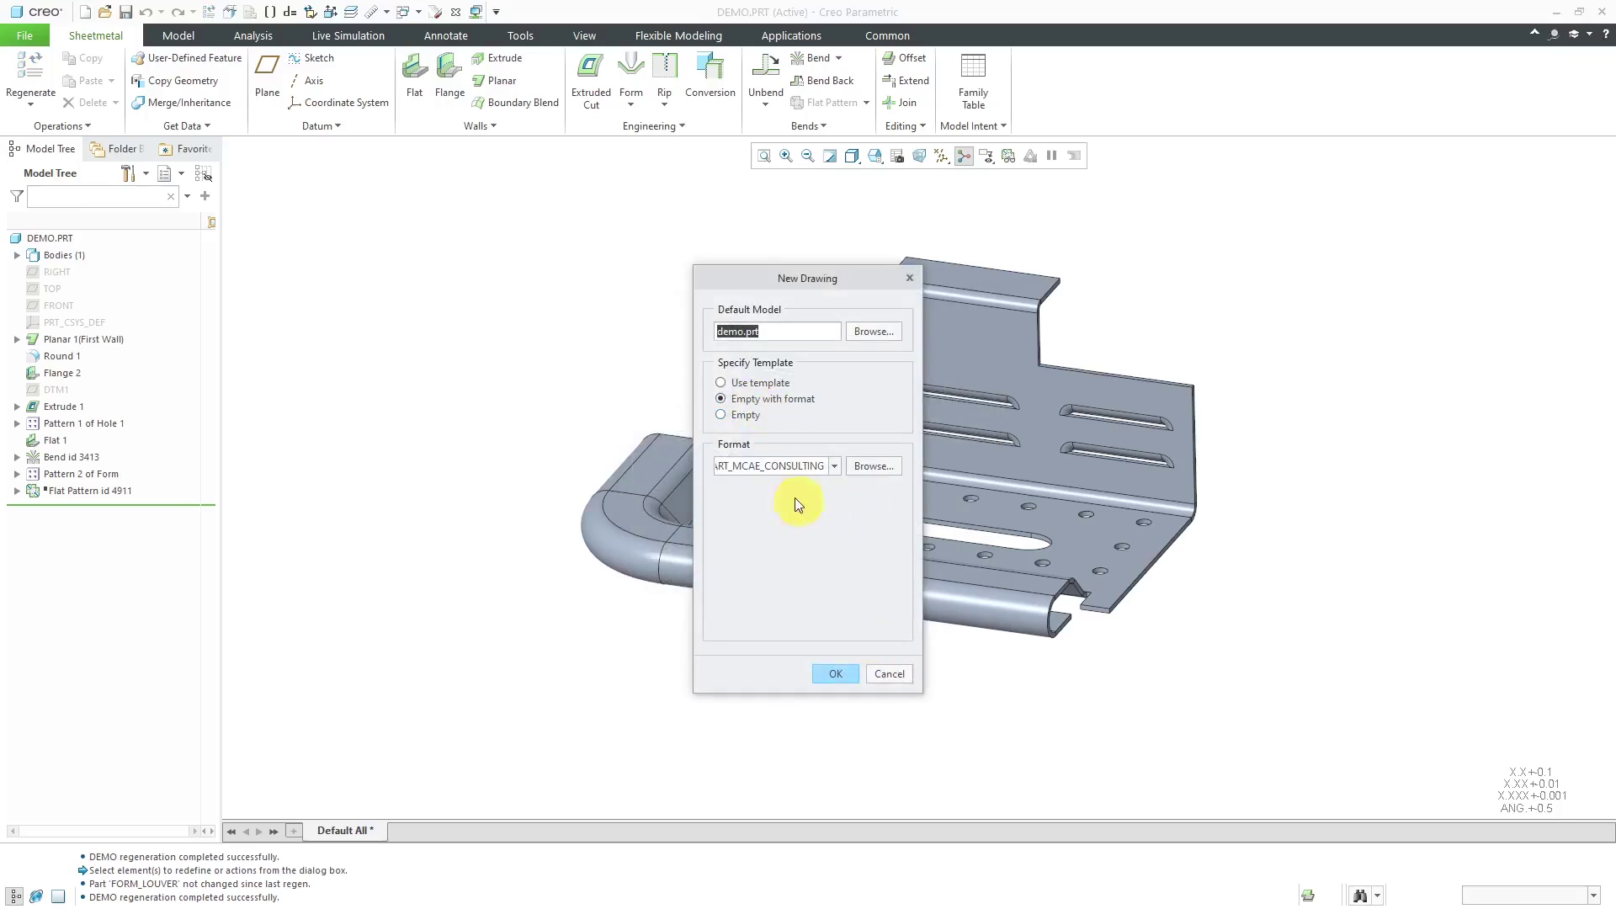
{"action": "left_click", "coordinate": [823, 673]}
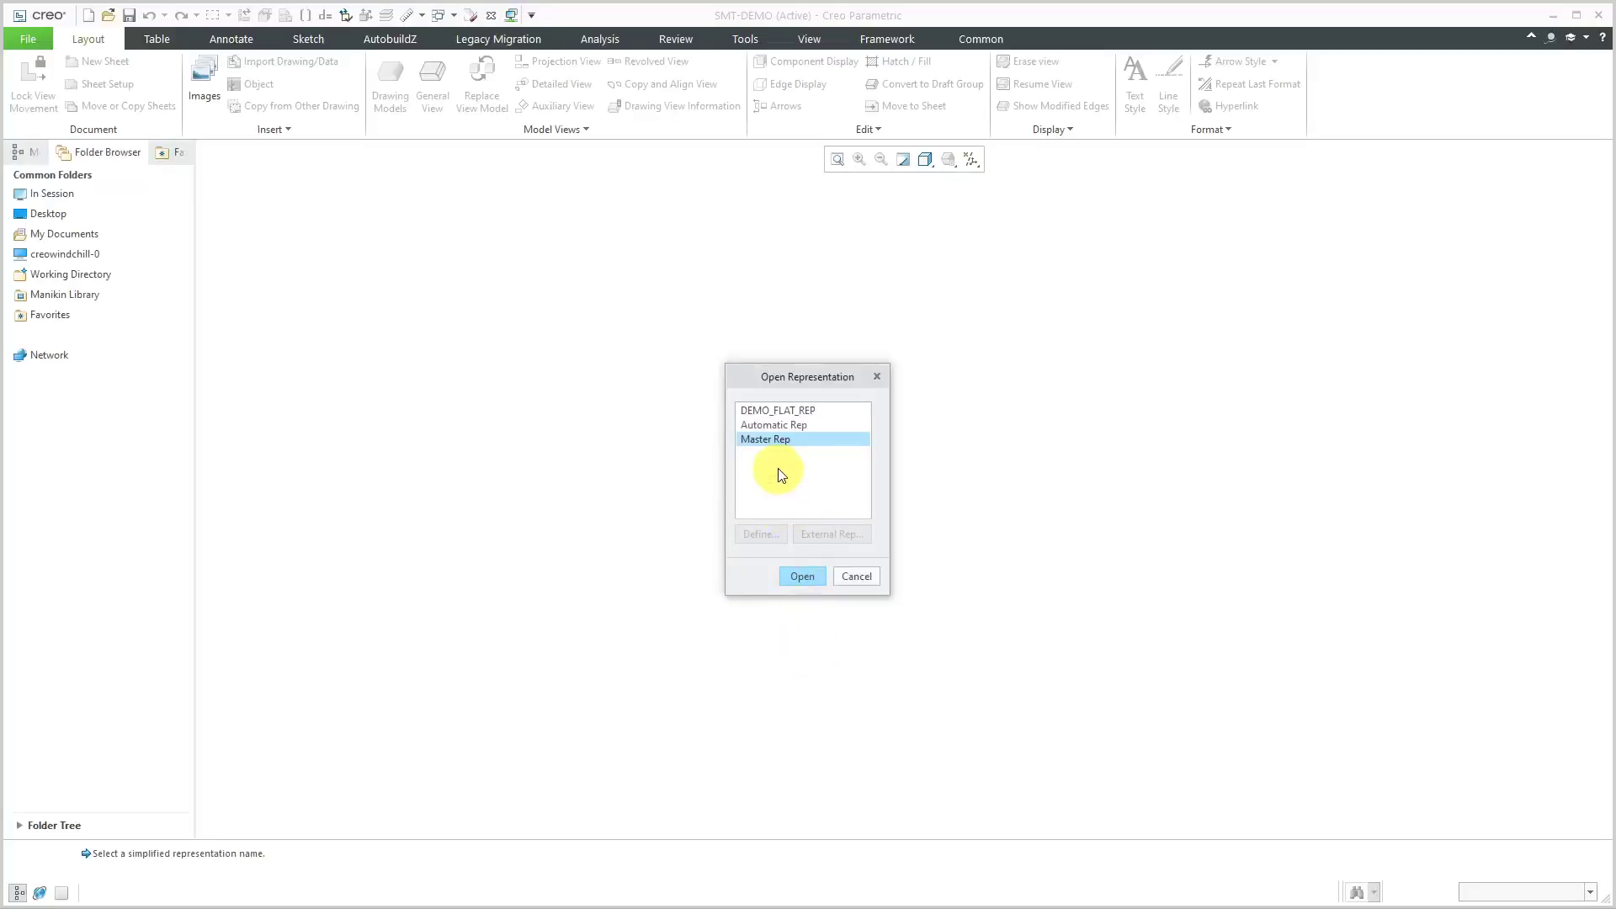
{"action": "left_click", "coordinate": [802, 577]}
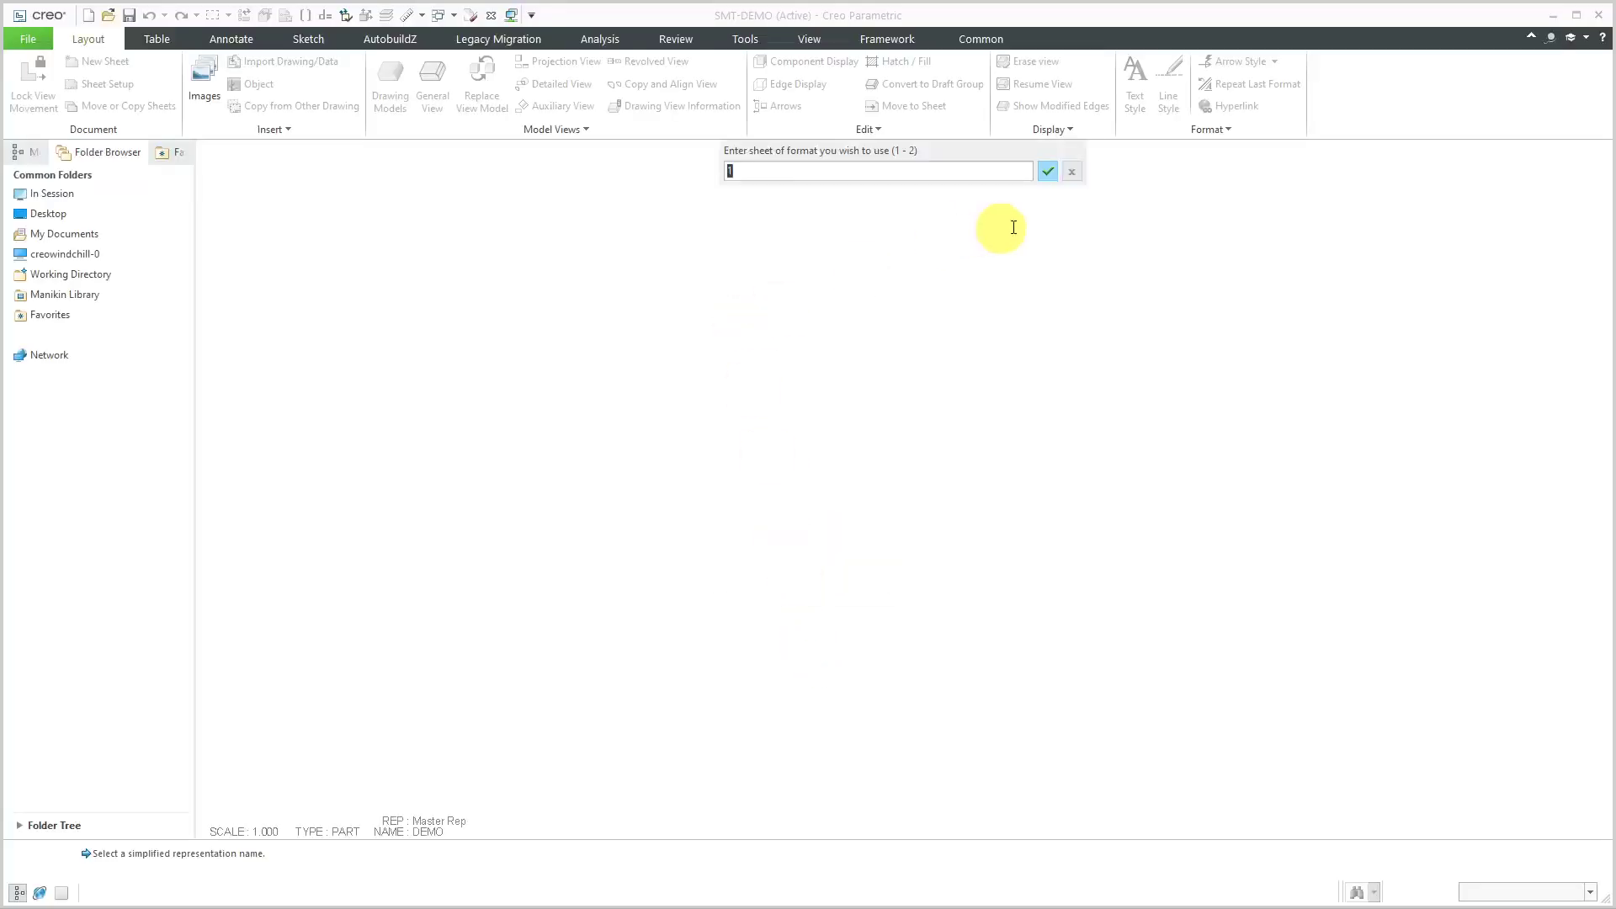
Use format sheet 1, enter the drafter's name for drawn_by, and leave the PTC_WM parameters empty.
{"action": "left_click", "coordinate": [1047, 172]}
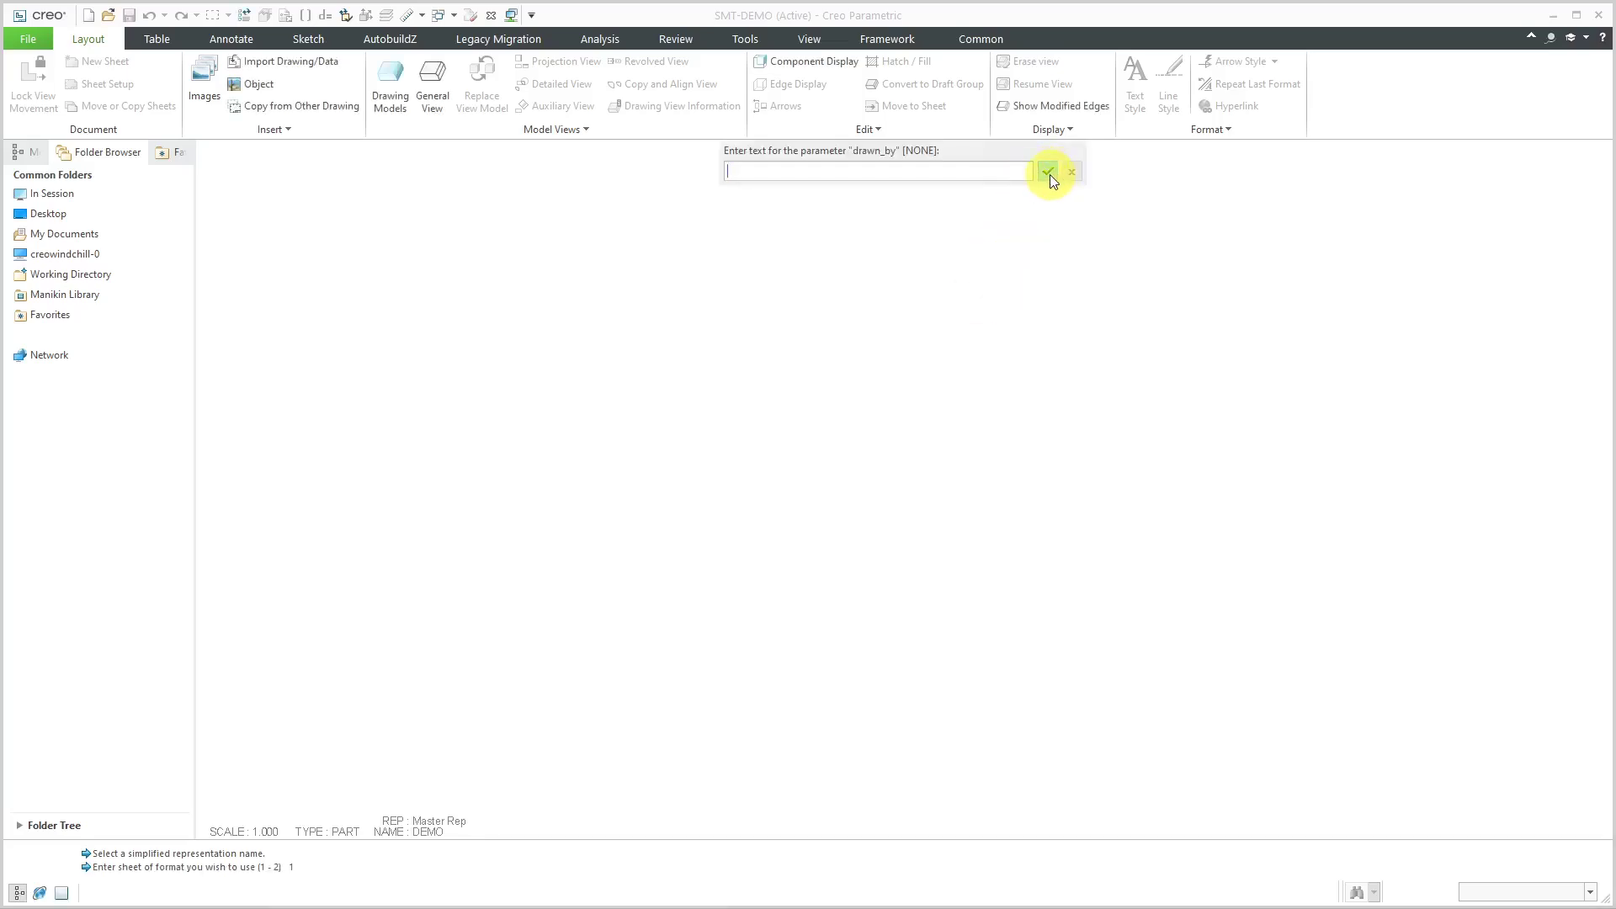
{"action": "type", "text": "DMARTIN"}
{"action": "left_click", "coordinate": [1047, 173]}
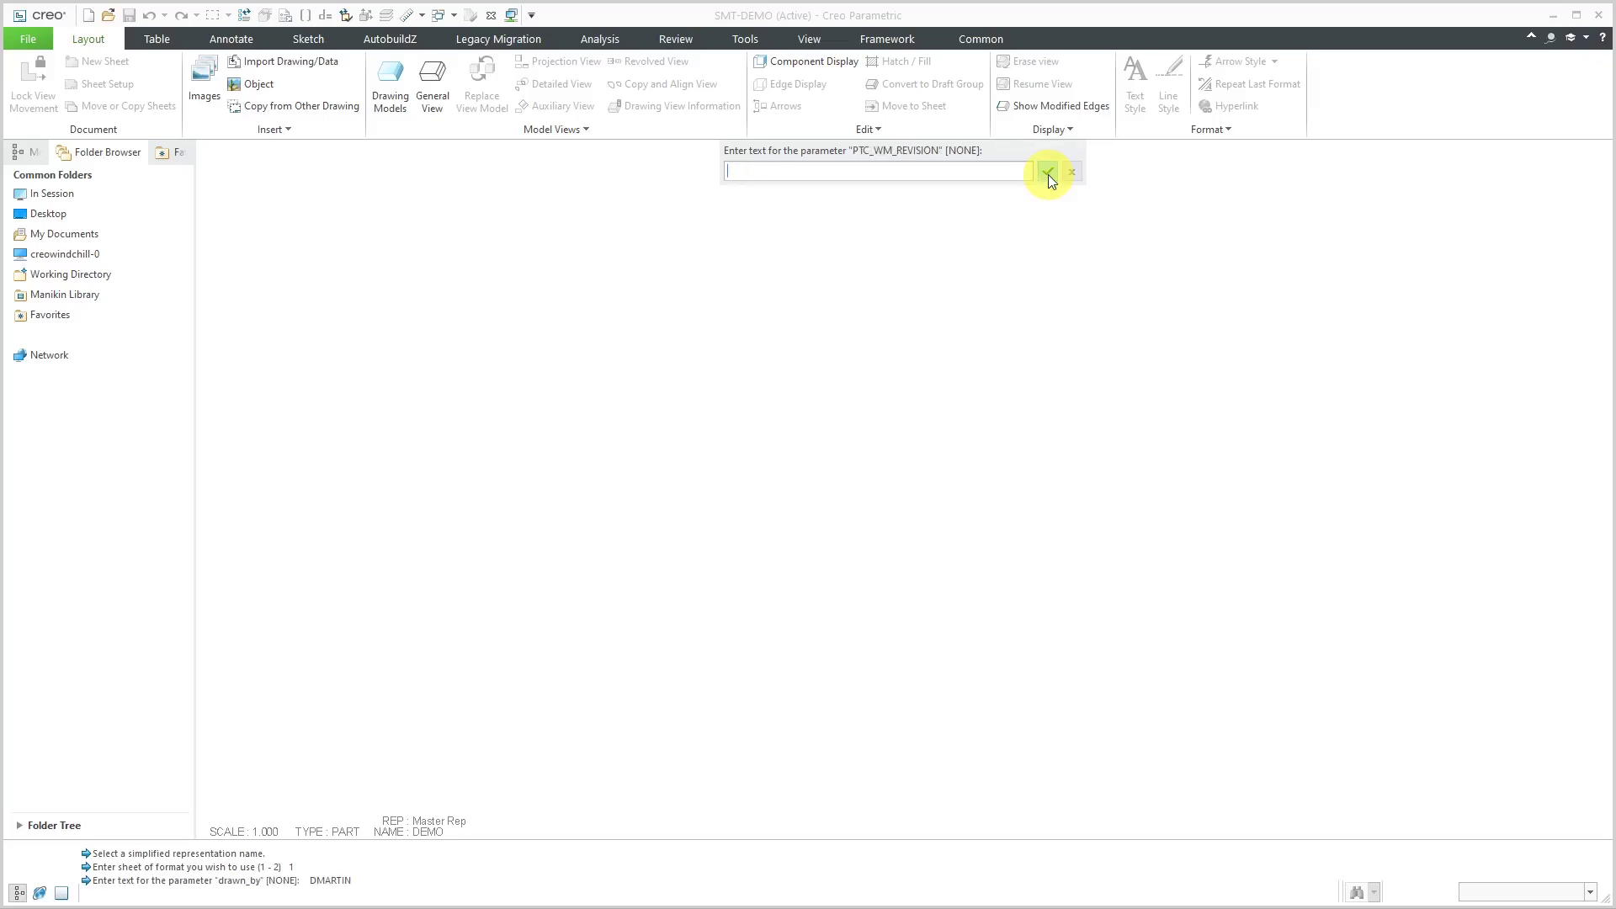
{"action": "left_click", "coordinate": [1047, 173]}
{"action": "left_click", "coordinate": [1048, 172]}
{"action": "left_click", "coordinate": [1048, 172]}
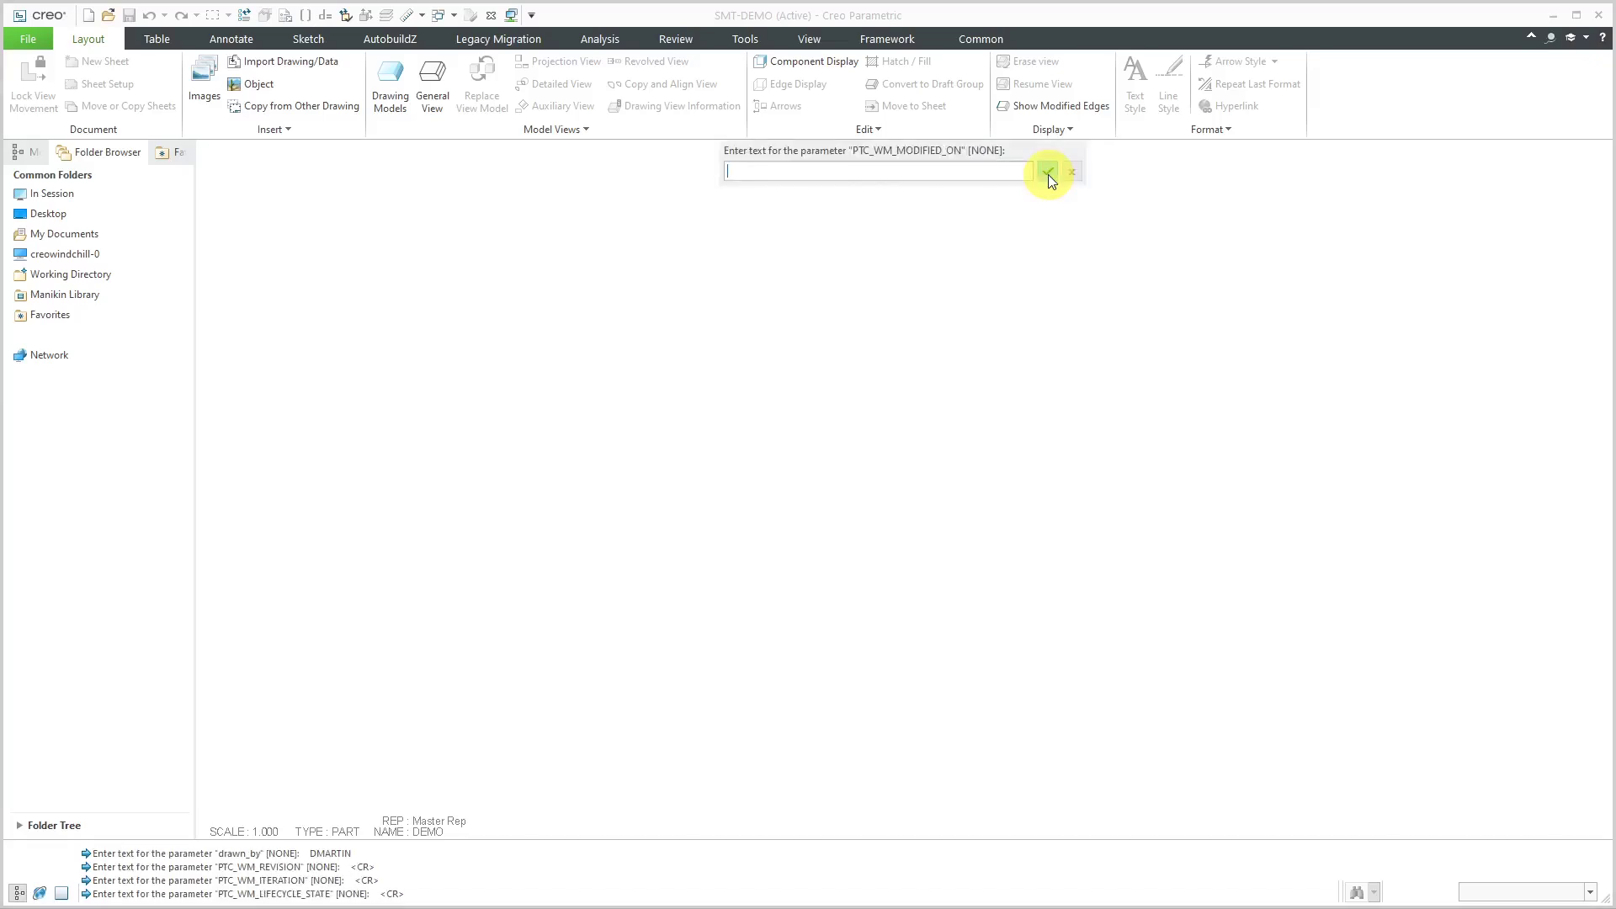
{"action": "left_click", "coordinate": [1047, 173]}
{"action": "left_click", "coordinate": [1047, 172]}
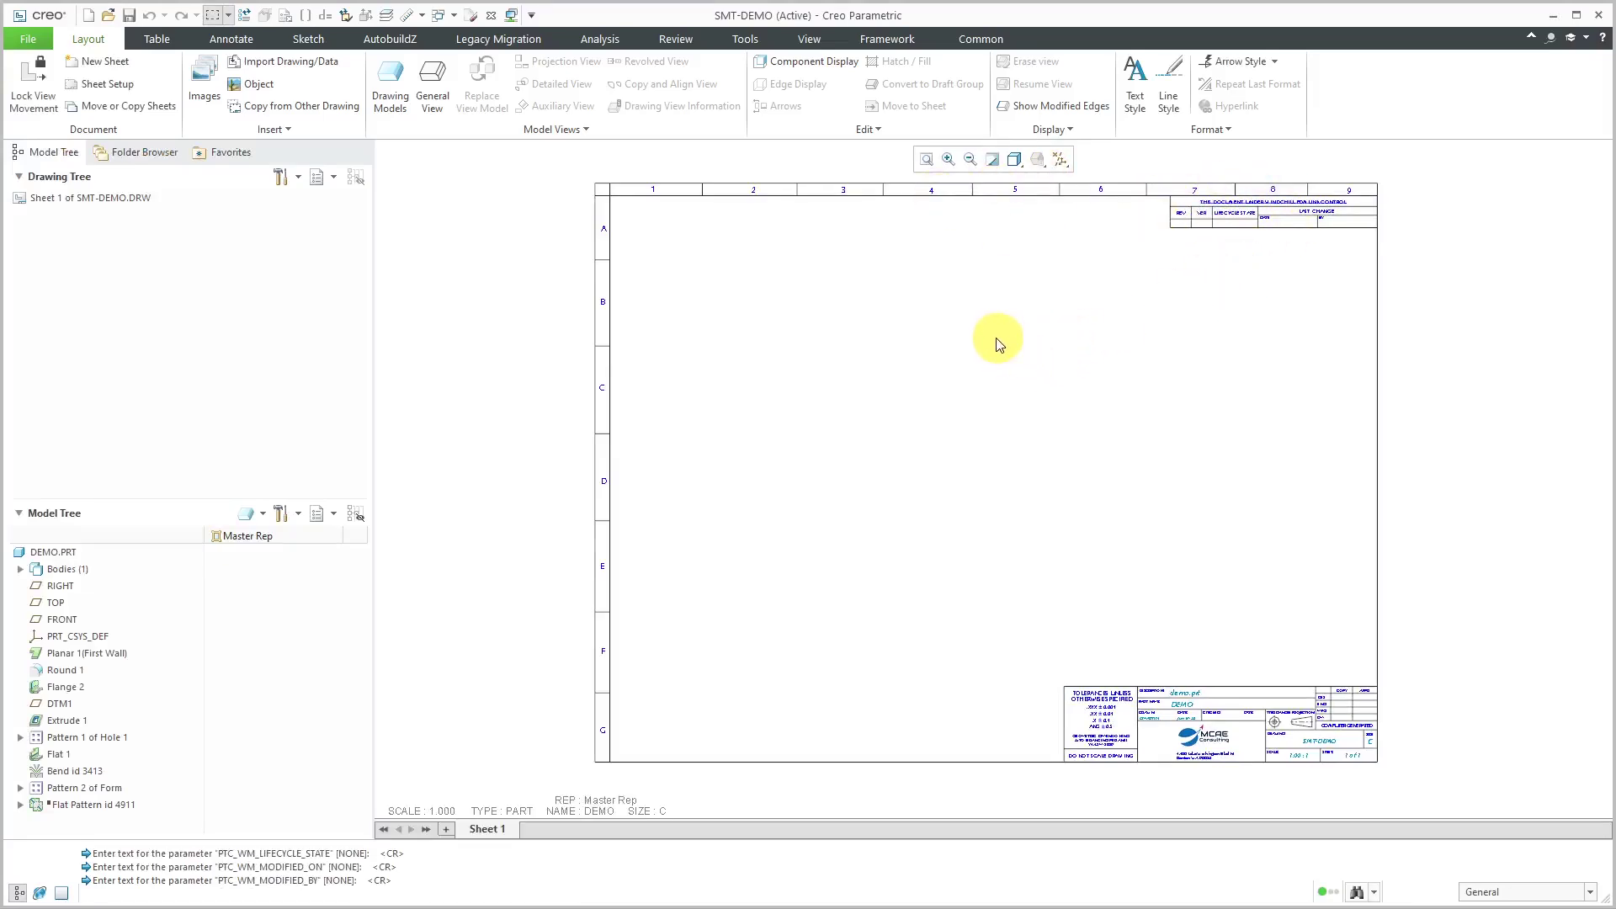
Place a trimetric general view, new_view_1, of the part with no combined state.
{"action": "left_click", "coordinate": [432, 84]}
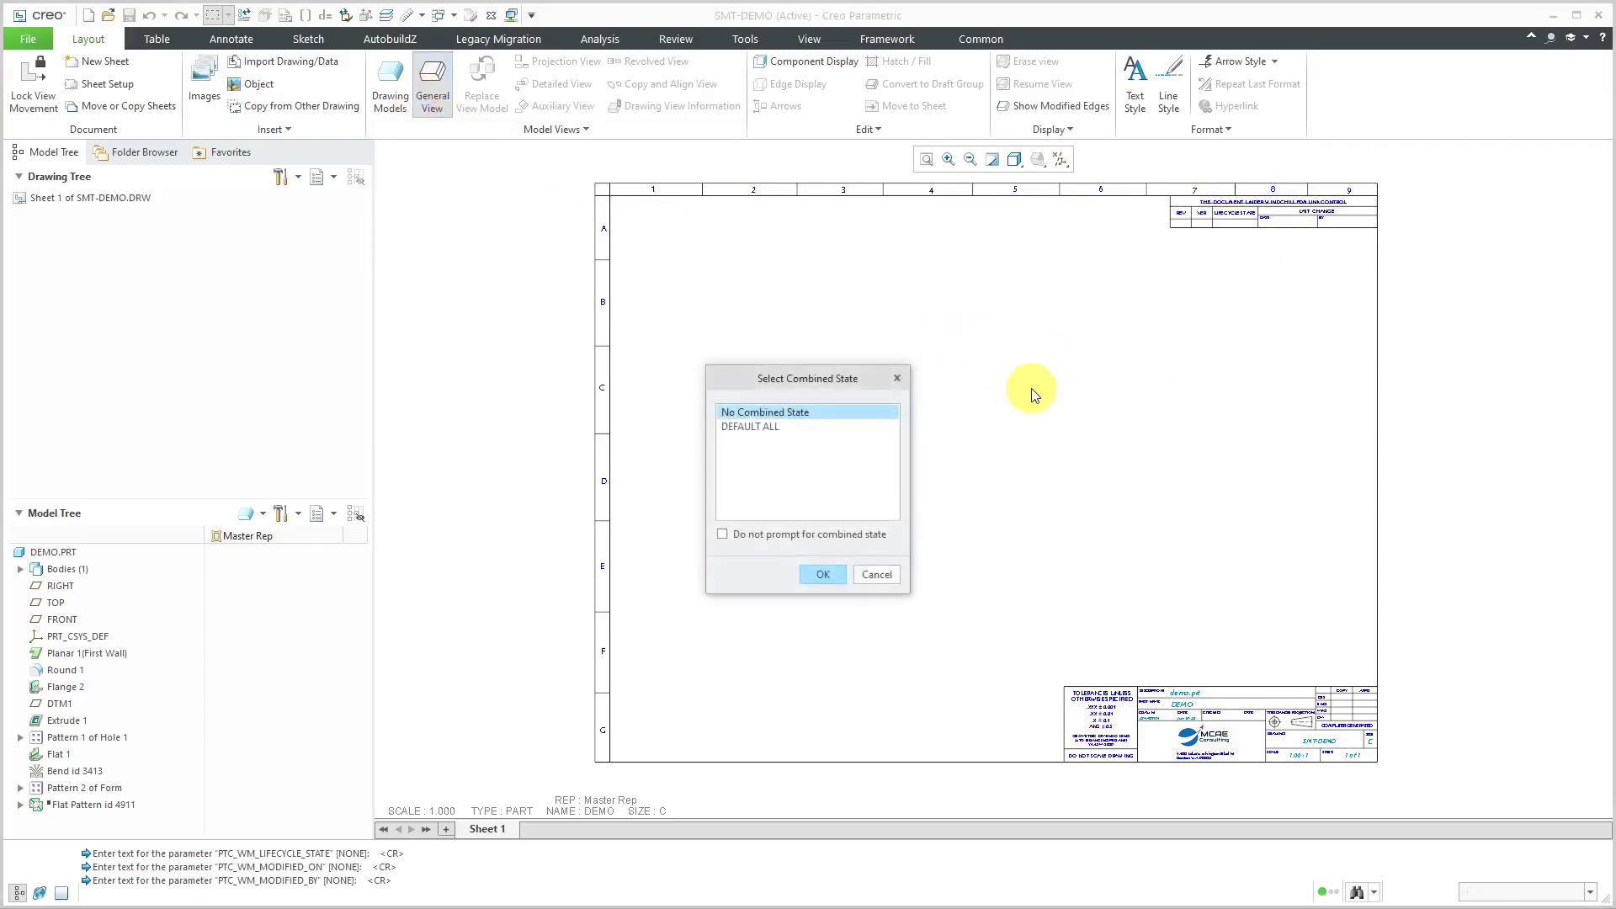
{"action": "left_click", "coordinate": [831, 576]}
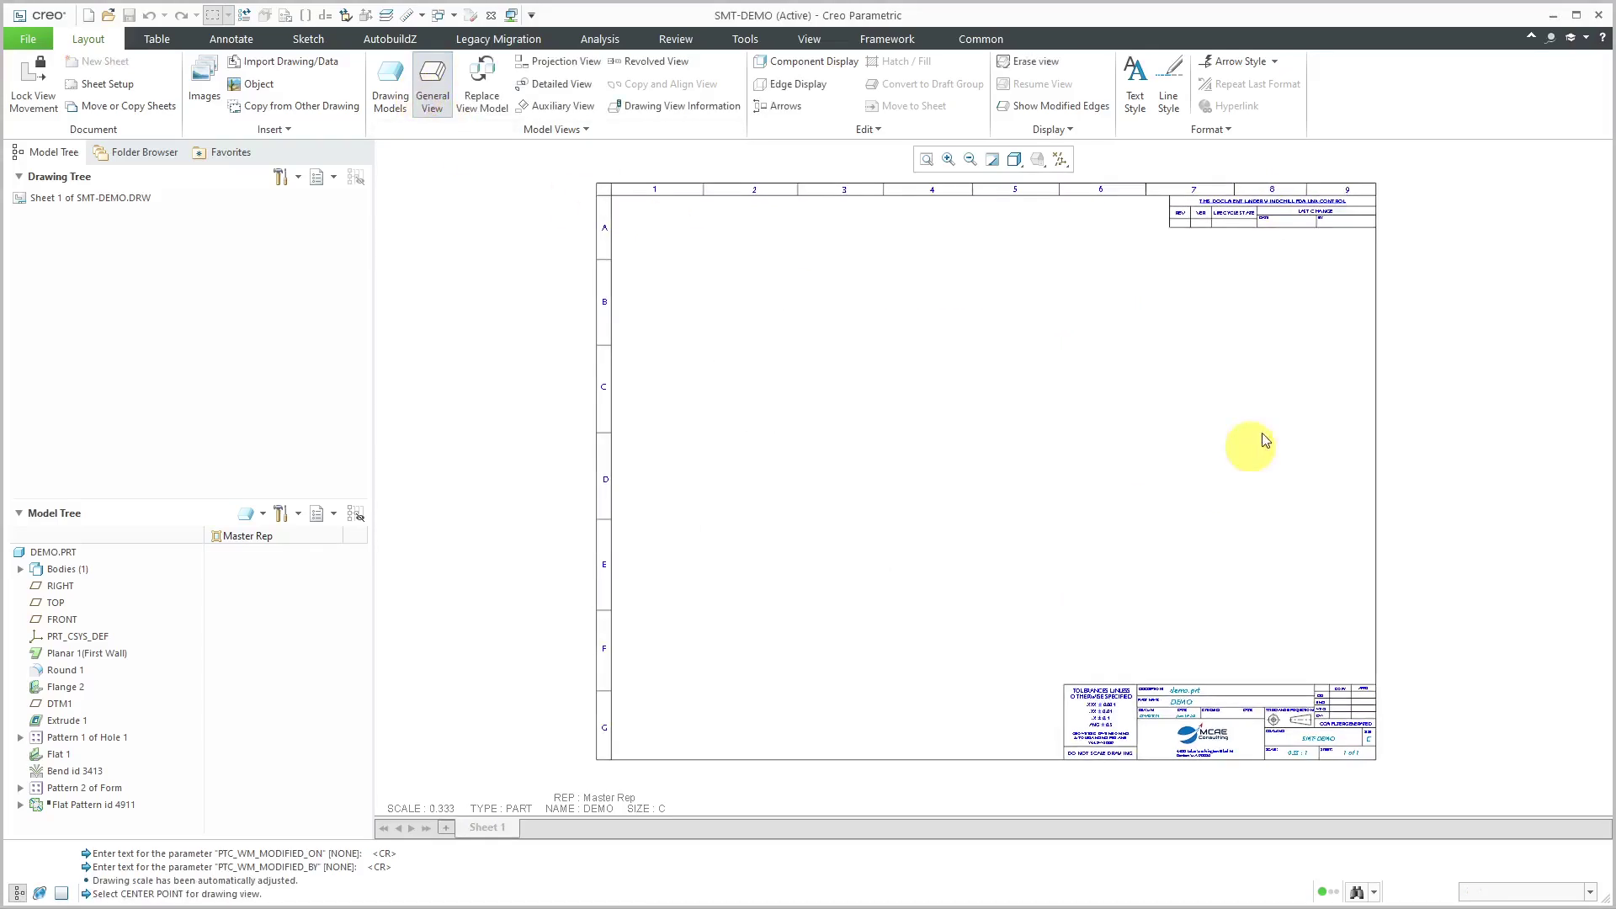
{"action": "left_click", "coordinate": [1229, 366]}
{"action": "scroll", "coordinate": [1082, 362], "scroll_direction": "down", "scroll_amount": 2}
{"action": "scroll", "coordinate": [1069, 370], "scroll_direction": "up", "scroll_amount": 5}
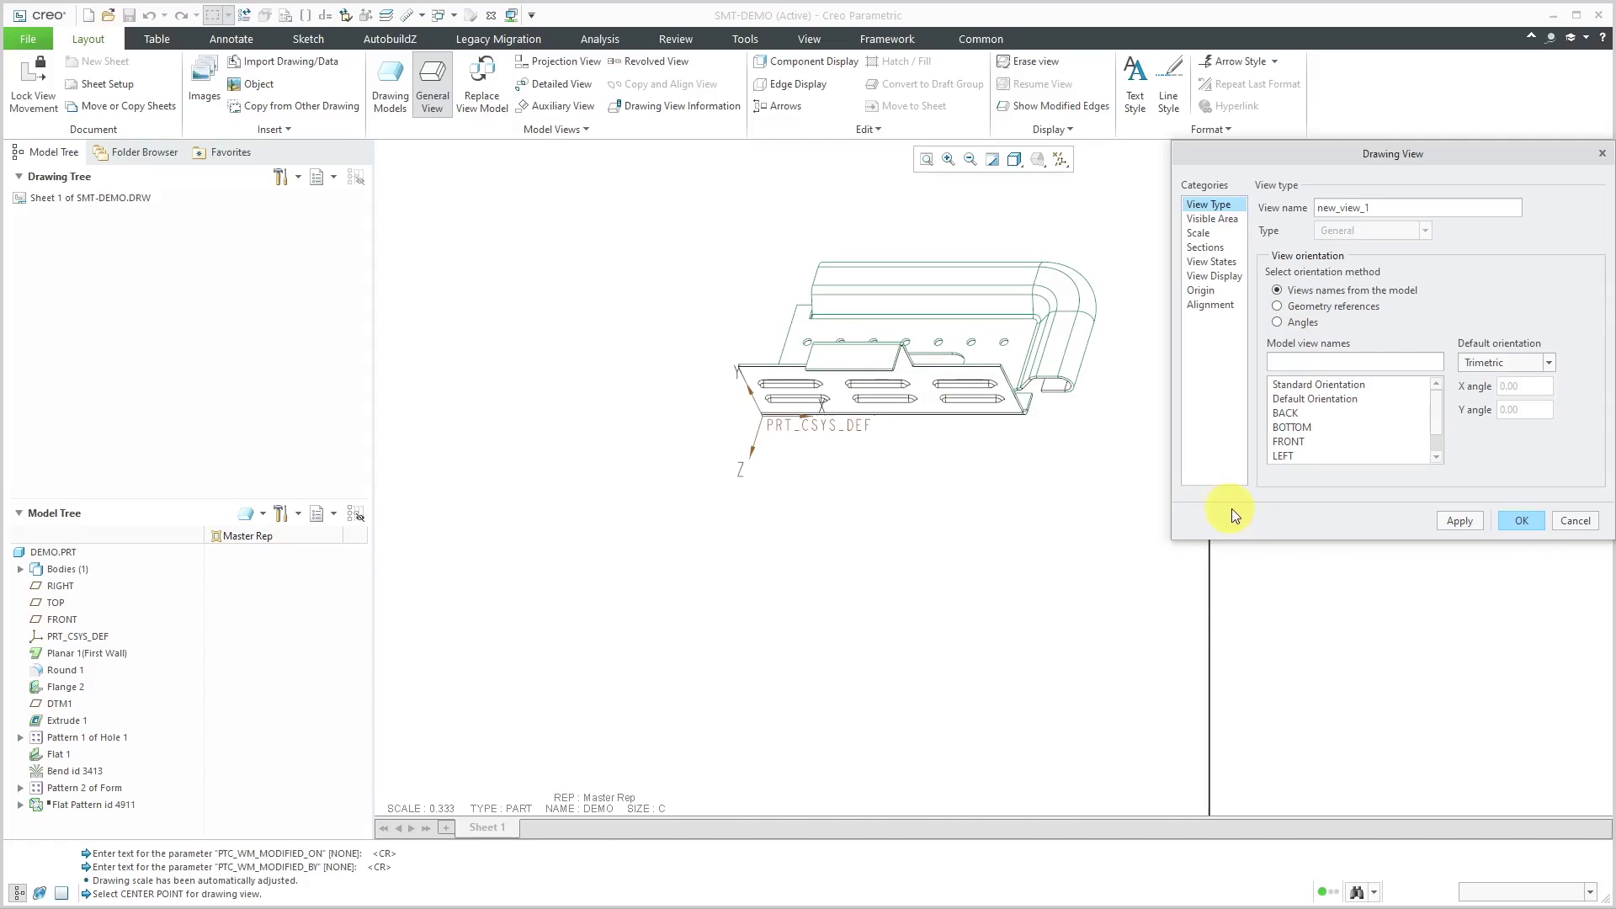
{"action": "left_click", "coordinate": [1526, 523]}
{"action": "scroll", "coordinate": [1222, 419], "scroll_direction": "down", "scroll_amount": 3}
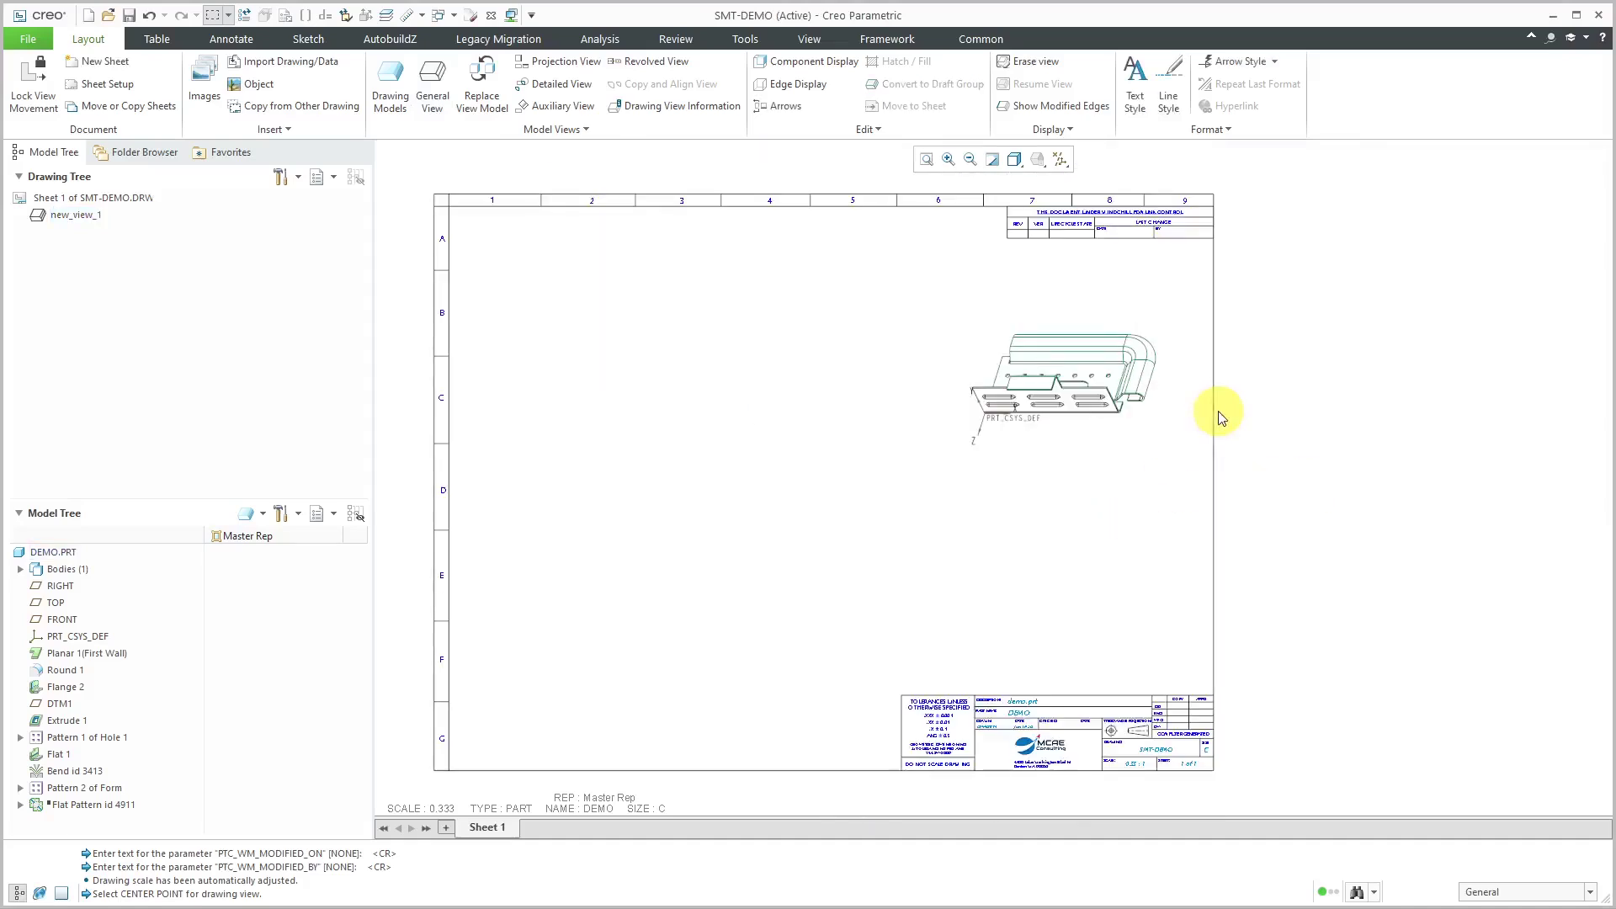
Turn off display of datum planes, coordinate systems and datum points.
{"action": "left_click", "coordinate": [1062, 159]}
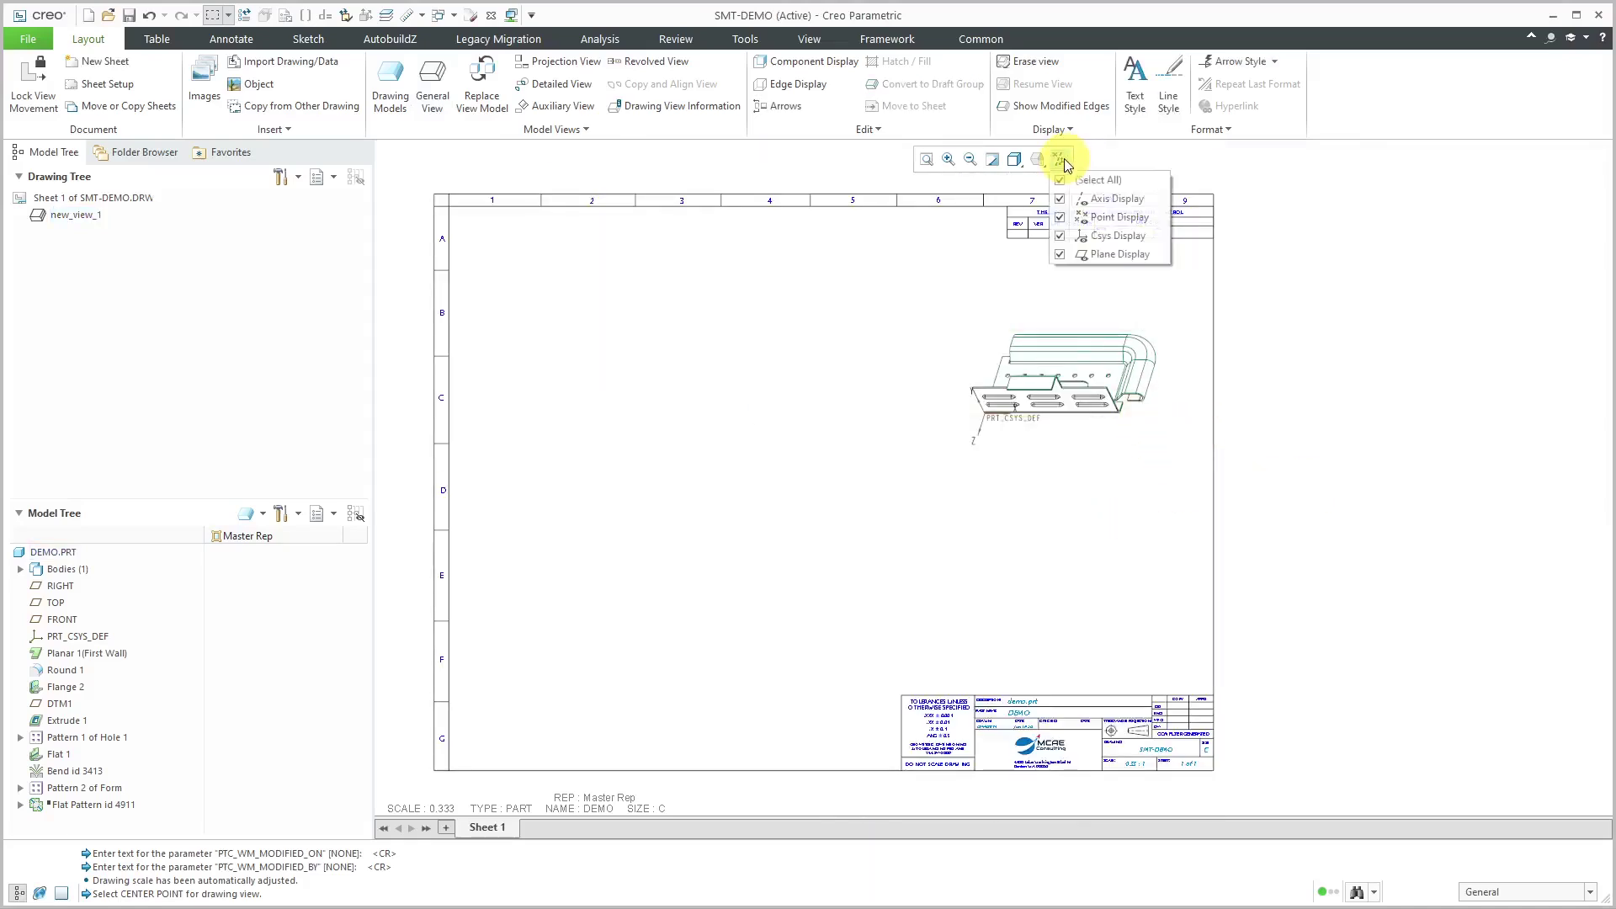
{"action": "left_click", "coordinate": [1125, 239]}
{"action": "left_click", "coordinate": [1124, 255]}
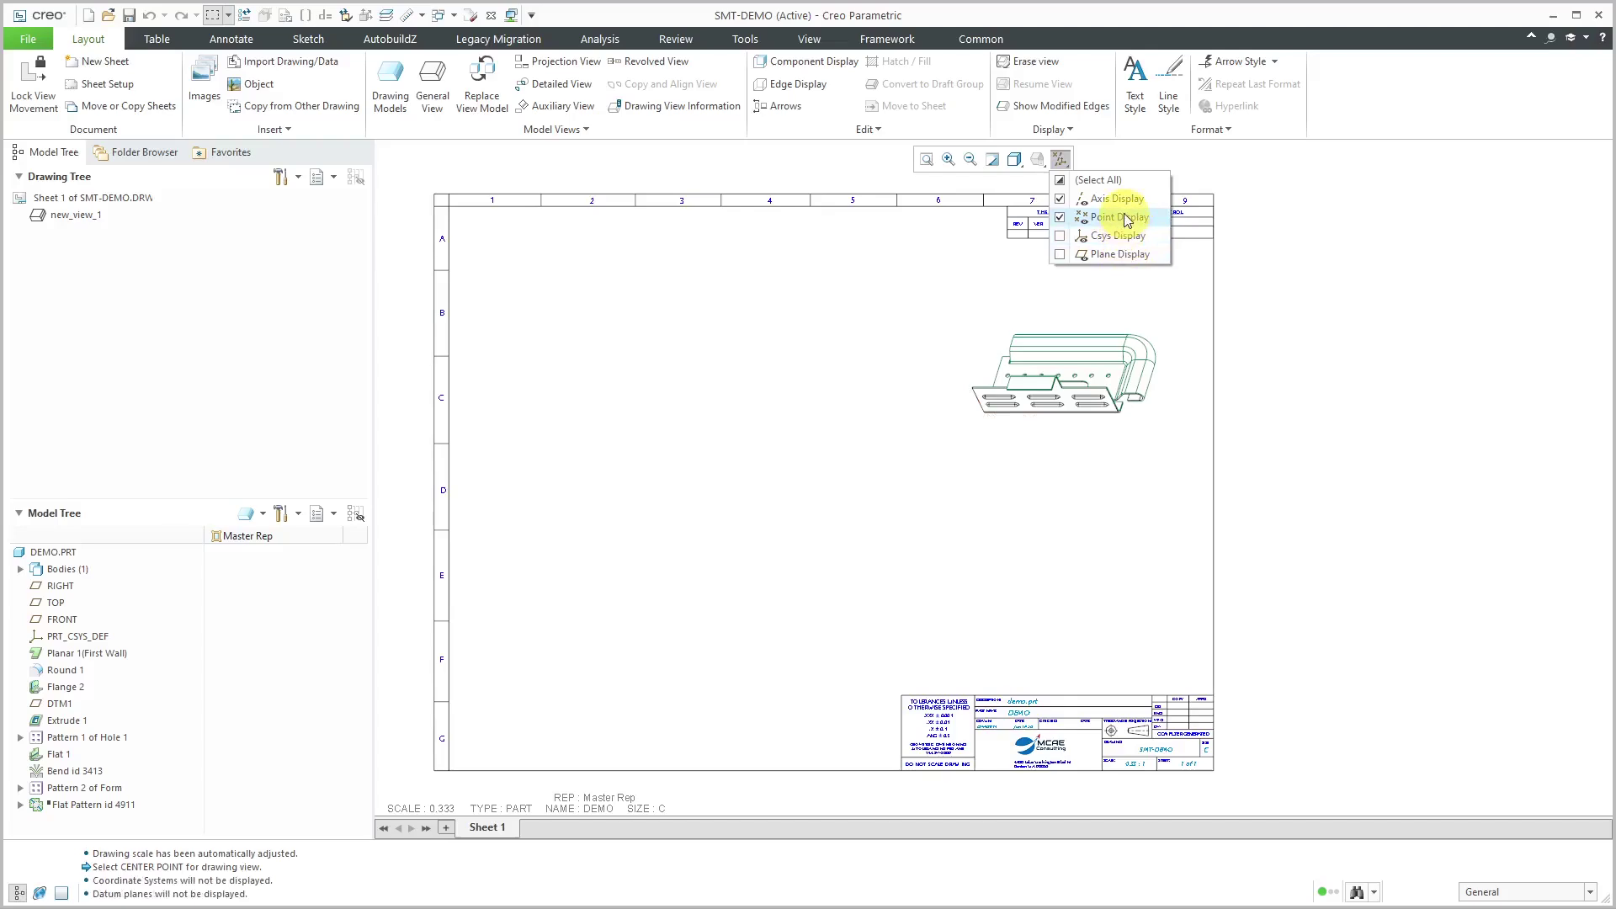
{"action": "left_click", "coordinate": [1126, 217]}
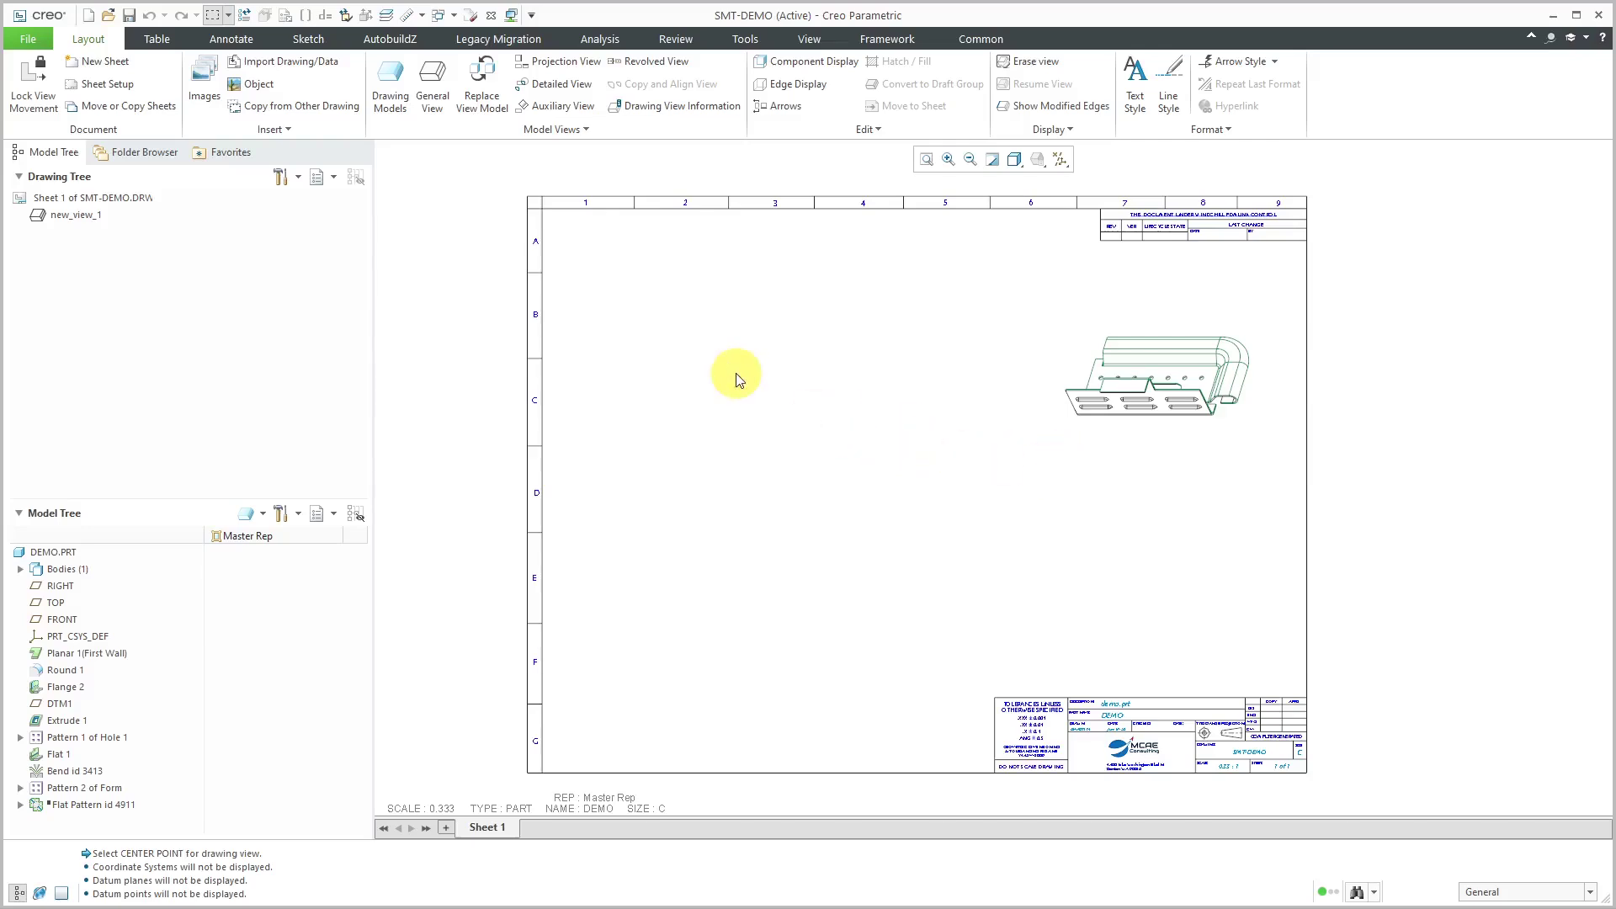
Add demo.prt to the drawing again under its DEMO_FLAT_REP representation.
{"action": "left_click", "coordinate": [395, 109]}
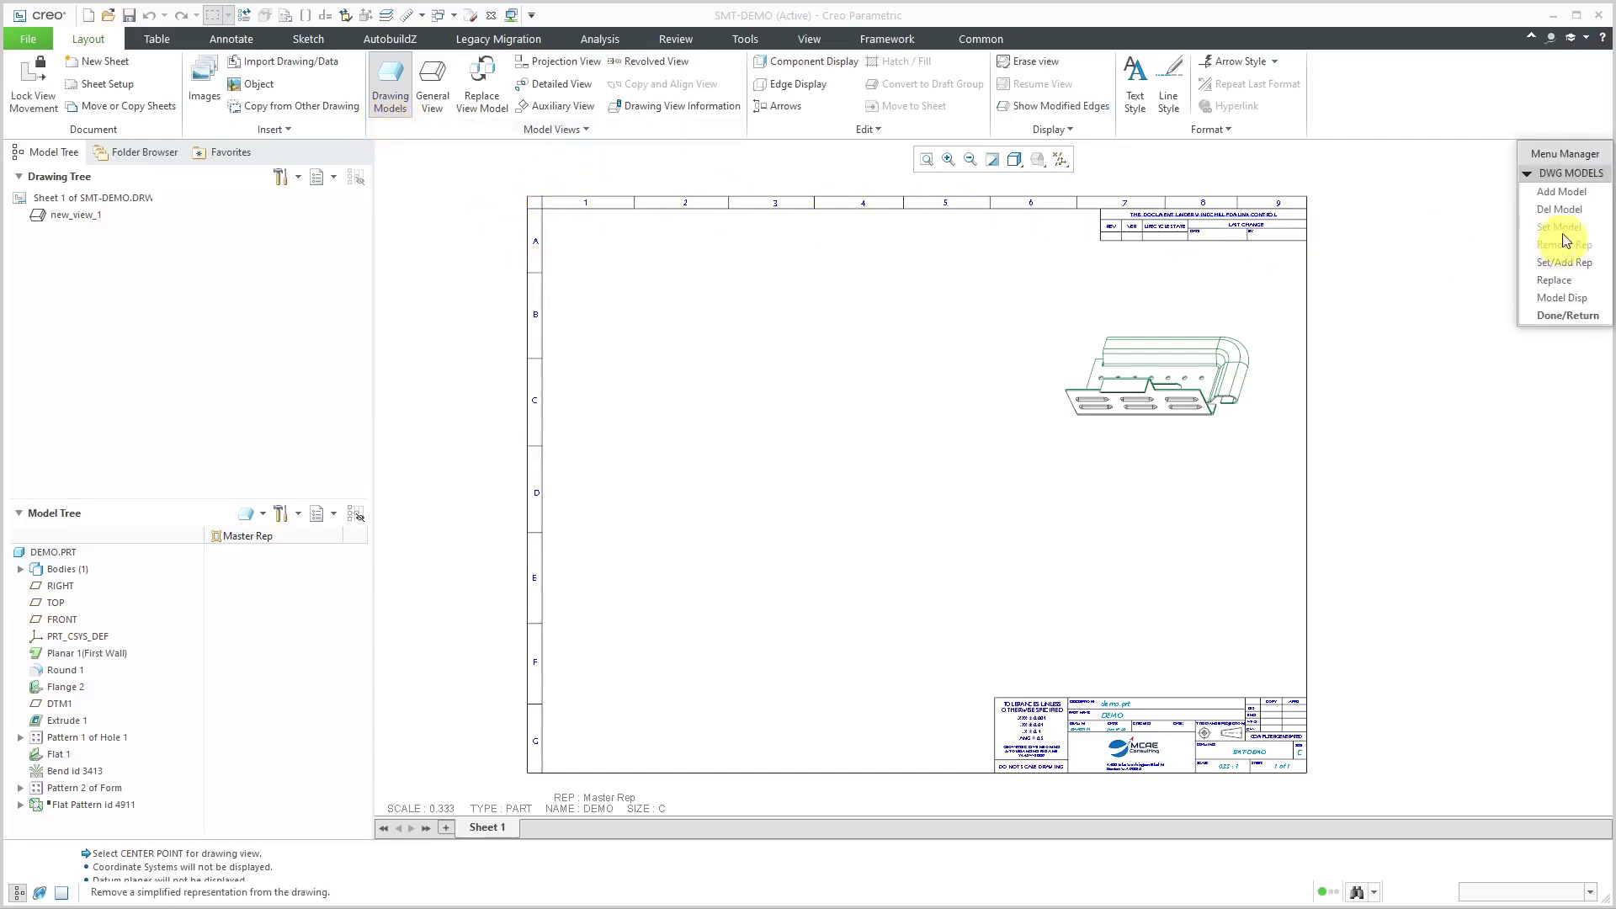
{"action": "left_click", "coordinate": [1562, 193]}
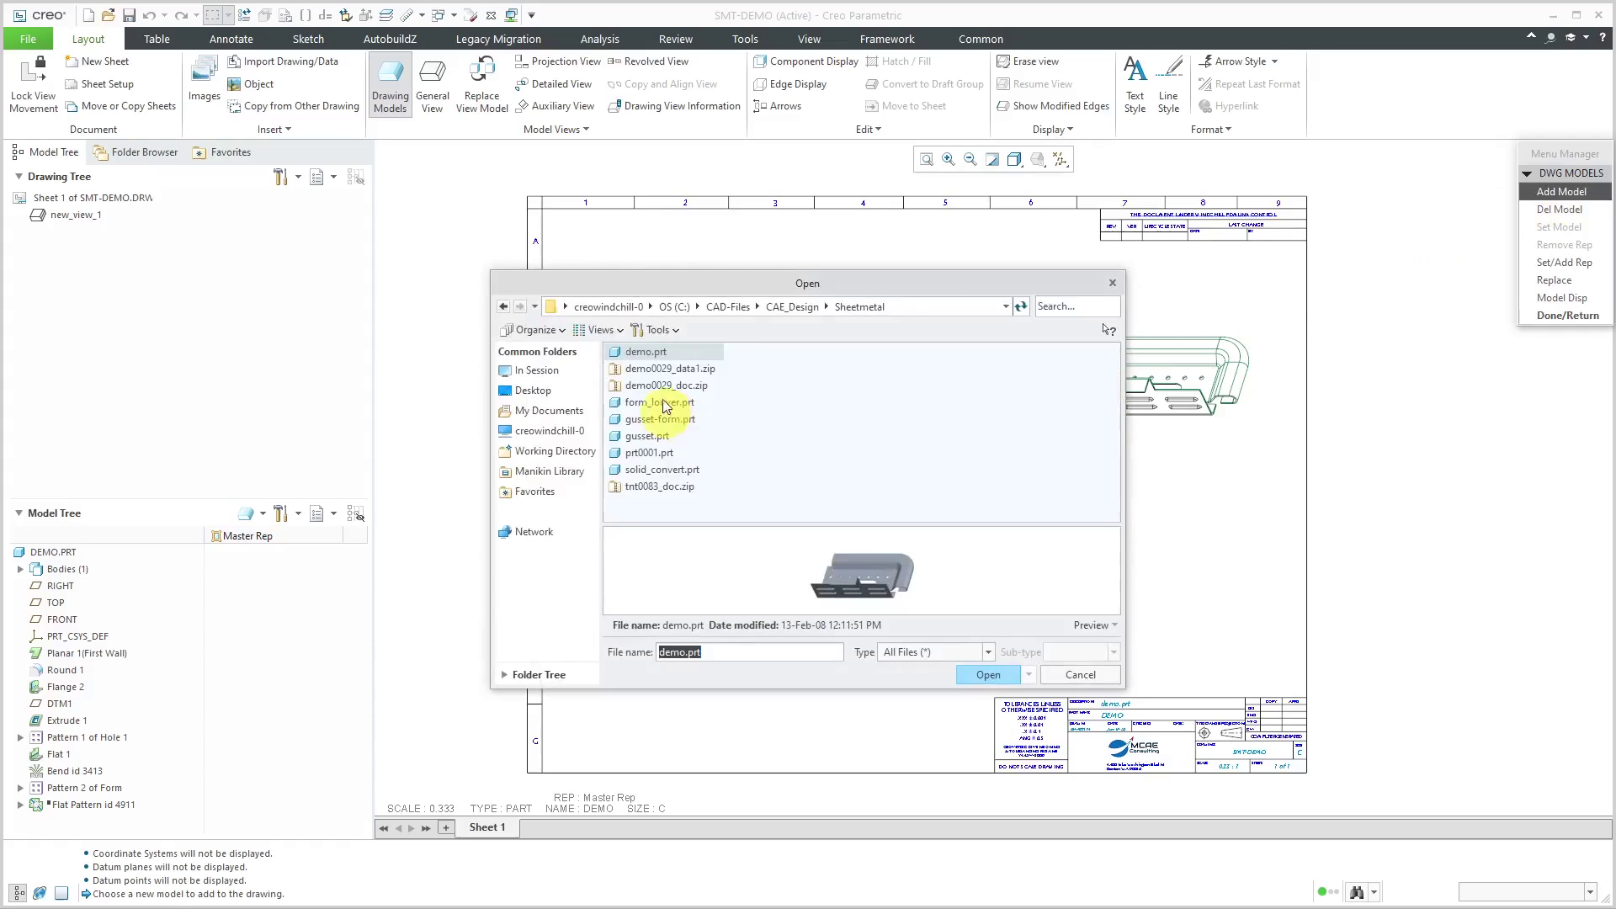
{"action": "double_click", "coordinate": [654, 354]}
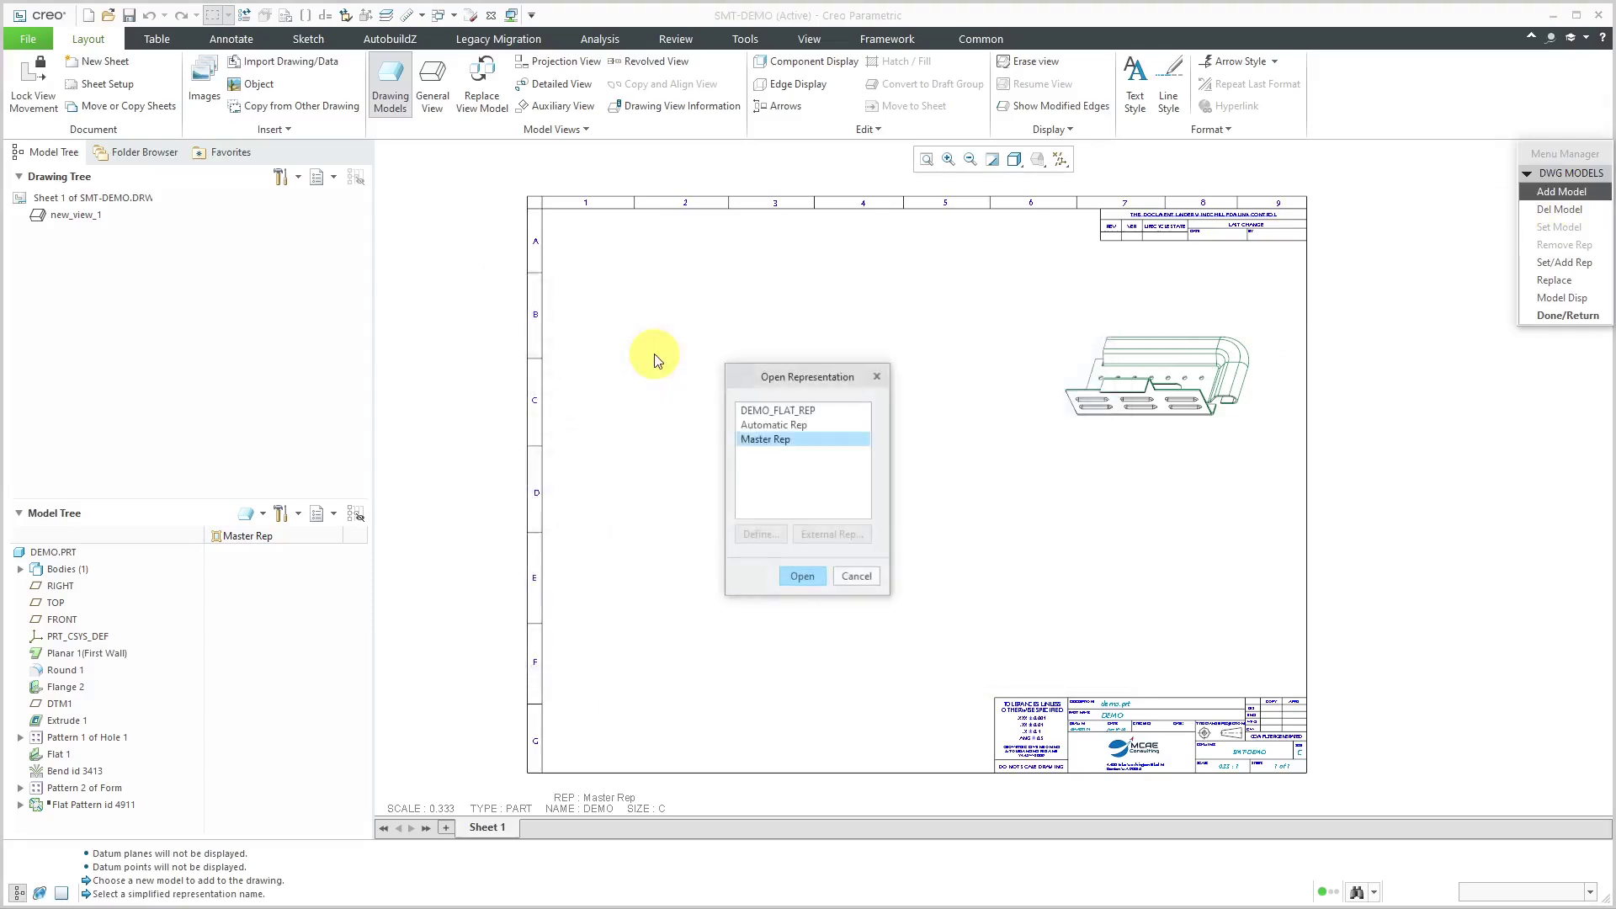
{"action": "left_click", "coordinate": [778, 411]}
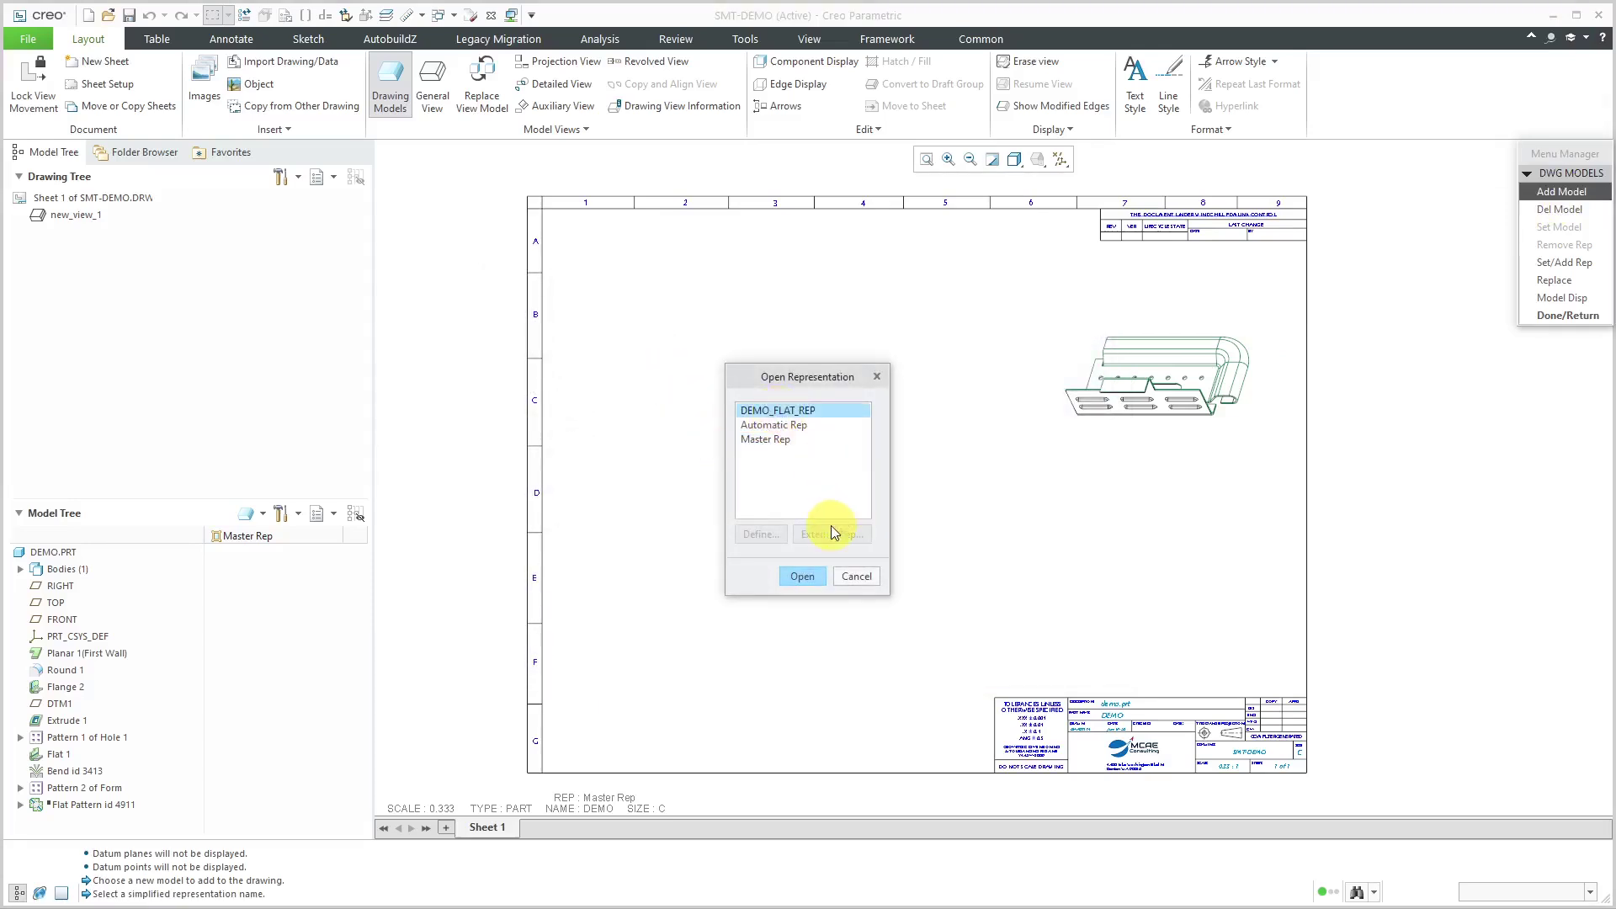
{"action": "left_click", "coordinate": [800, 578]}
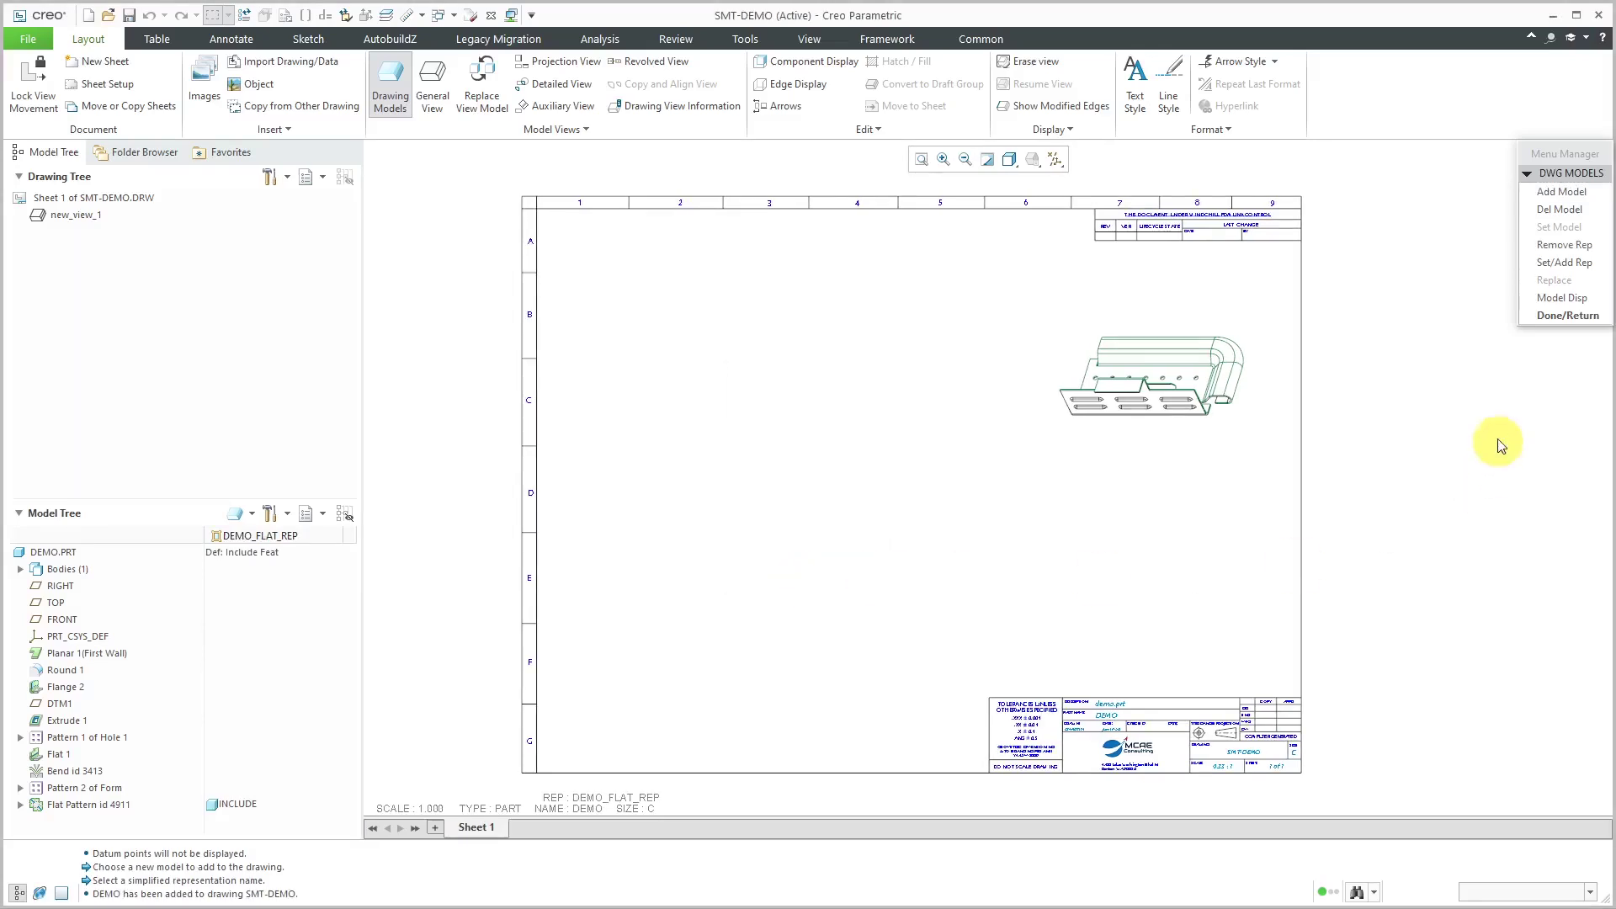
{"action": "left_click", "coordinate": [1565, 316]}
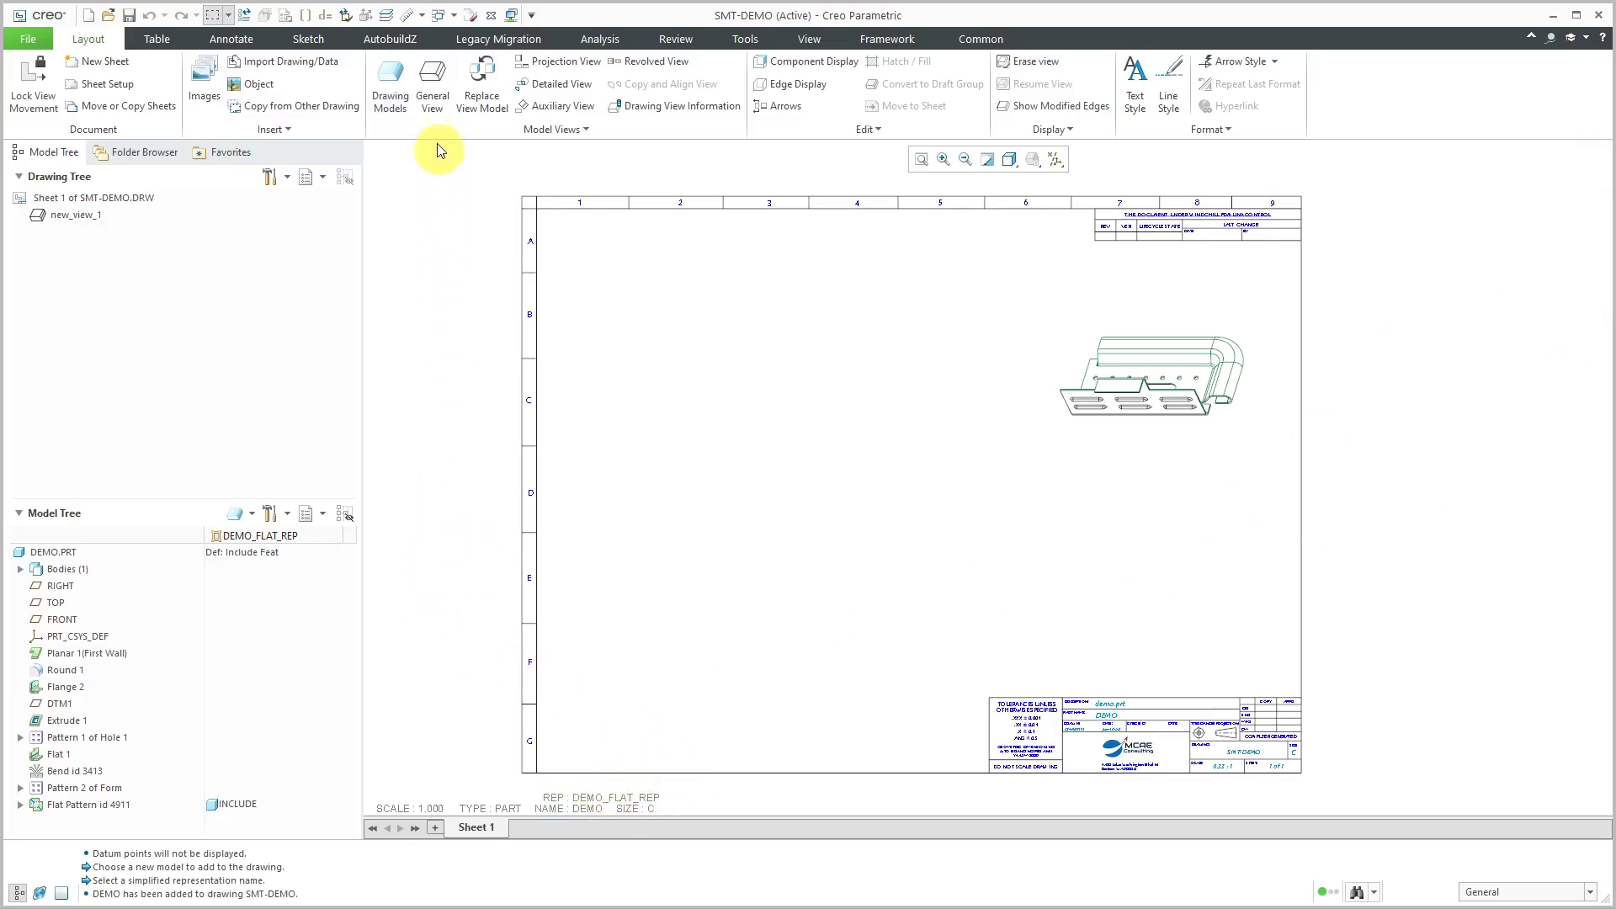
Place general view new_view_2 of the DEMO_FLAT_REP flat blank on the sheet's left, oriented to TOP.
{"action": "left_click", "coordinate": [433, 99]}
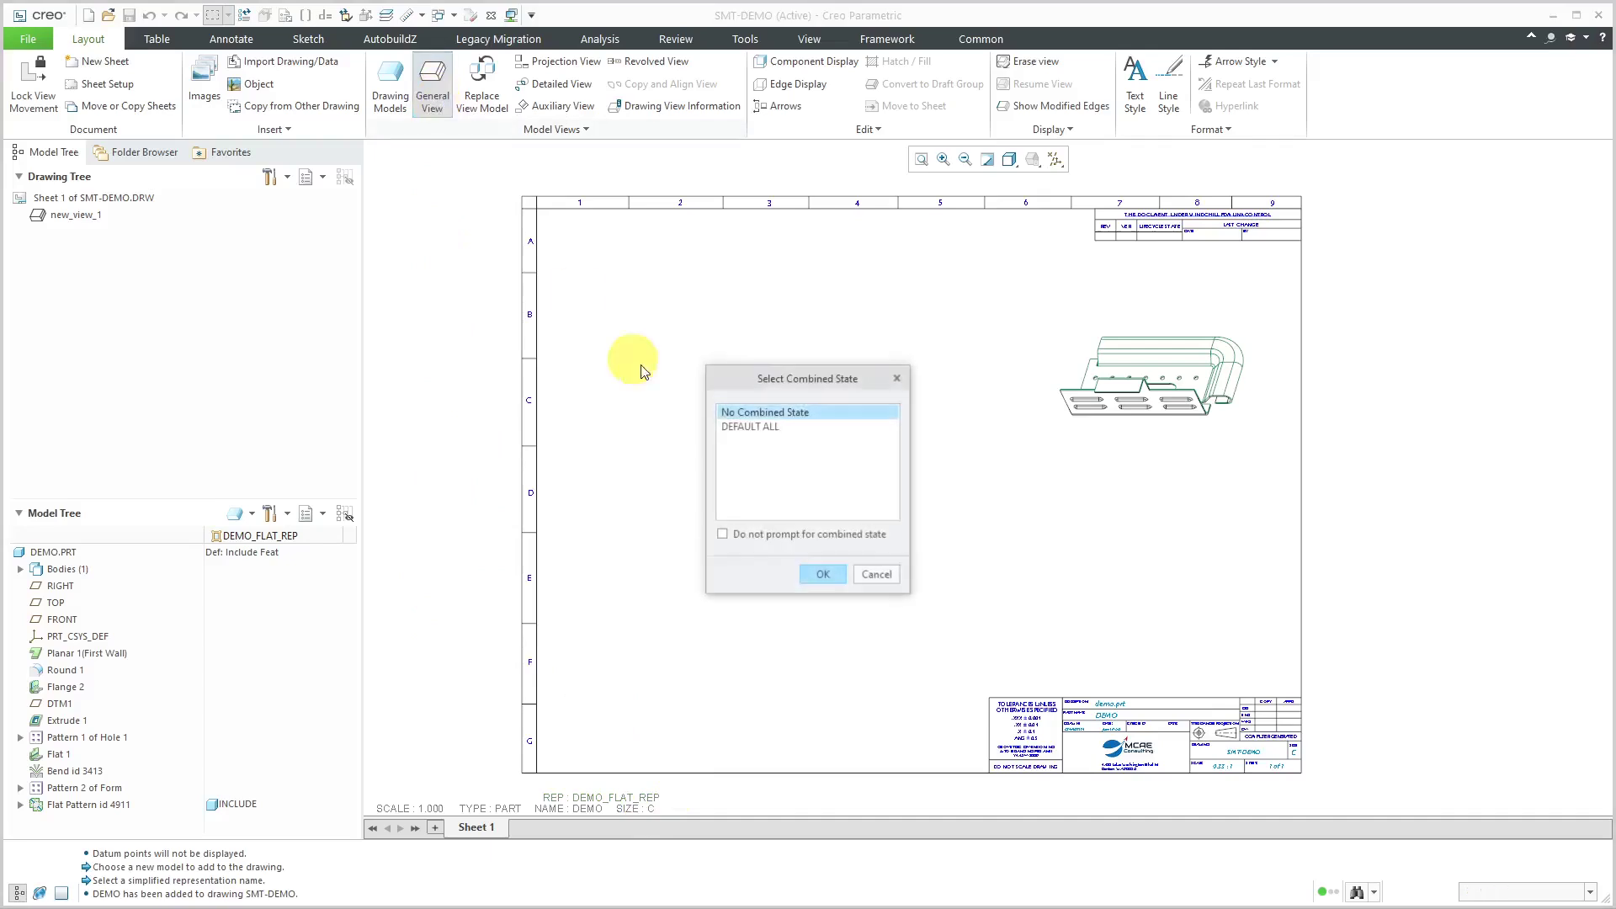
{"action": "left_click", "coordinate": [821, 576]}
{"action": "left_click", "coordinate": [782, 506]}
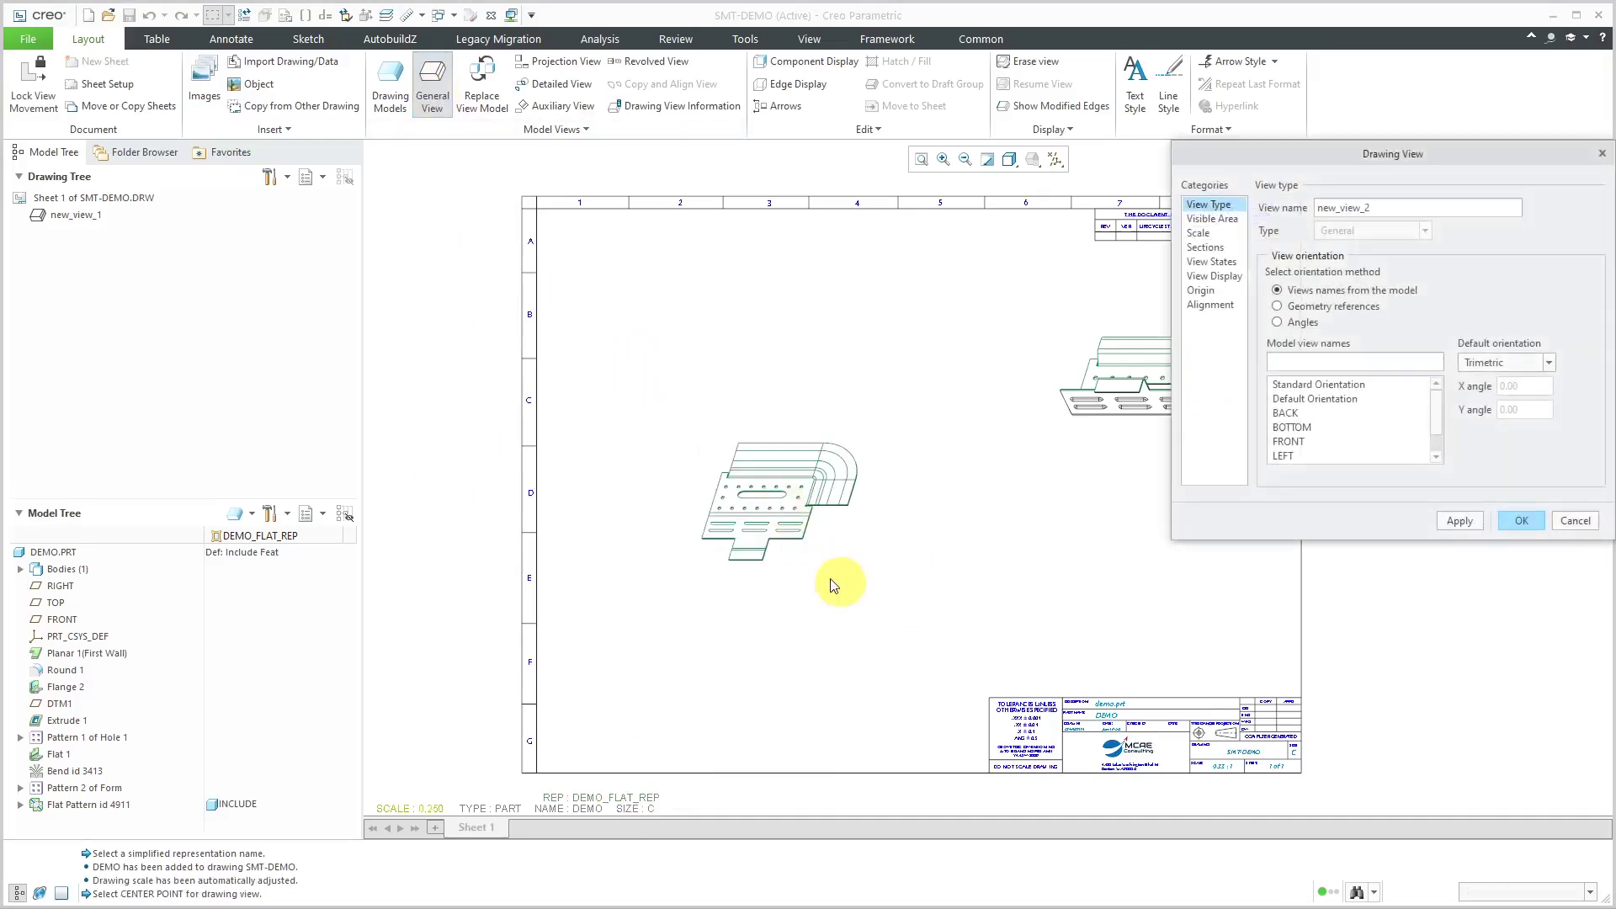
{"action": "scroll", "coordinate": [1312, 450], "scroll_direction": "down", "scroll_amount": 1}
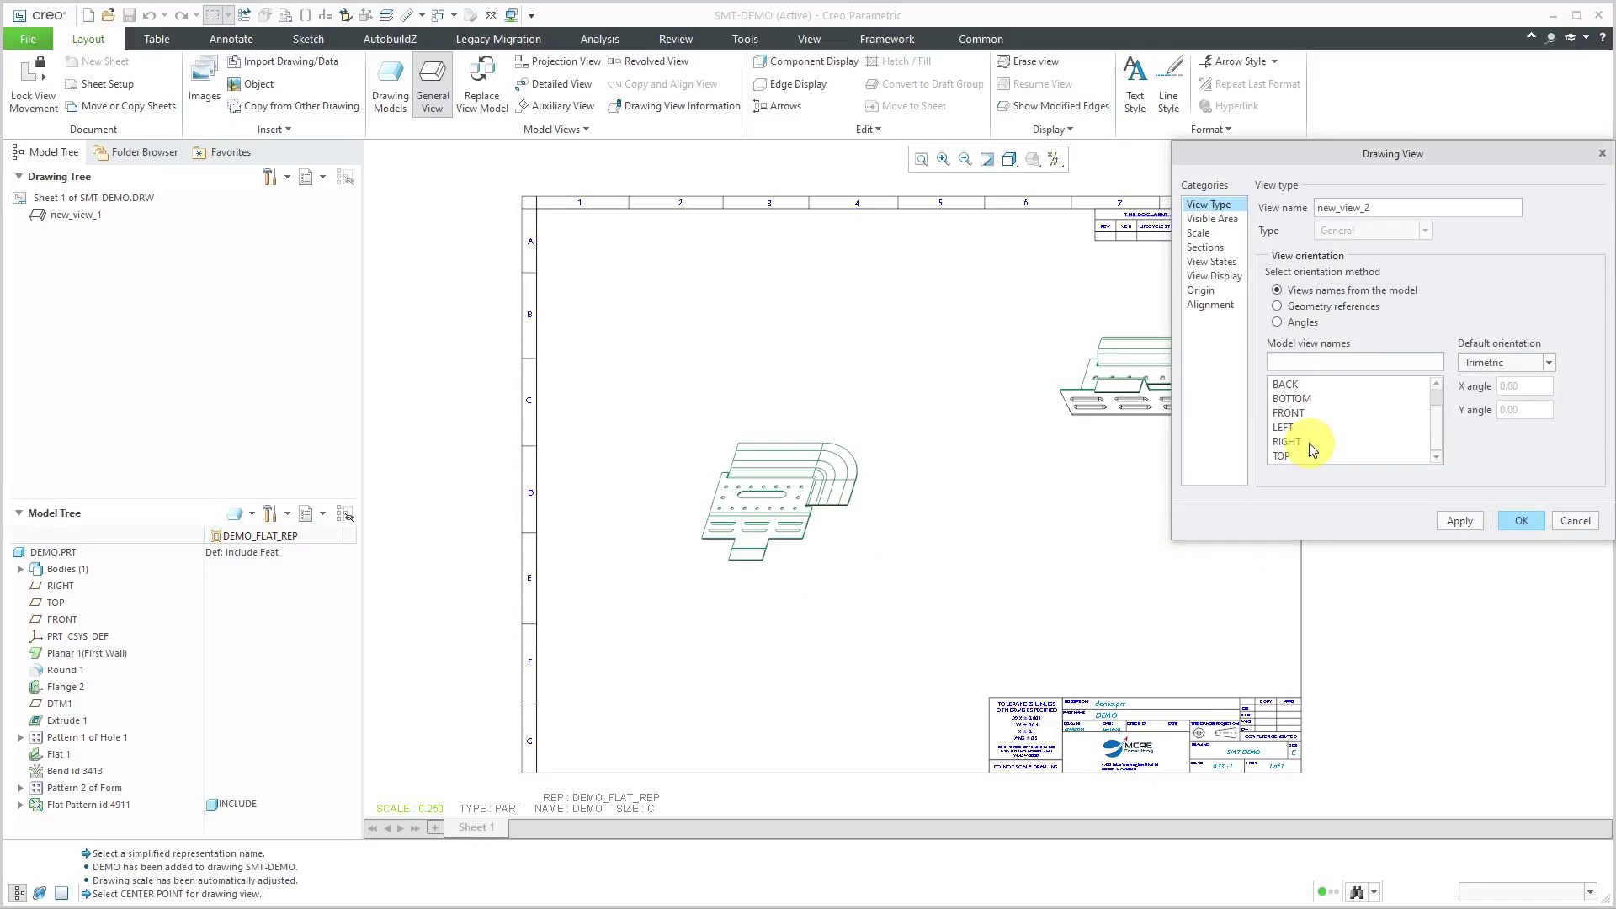
{"action": "left_click", "coordinate": [1285, 455]}
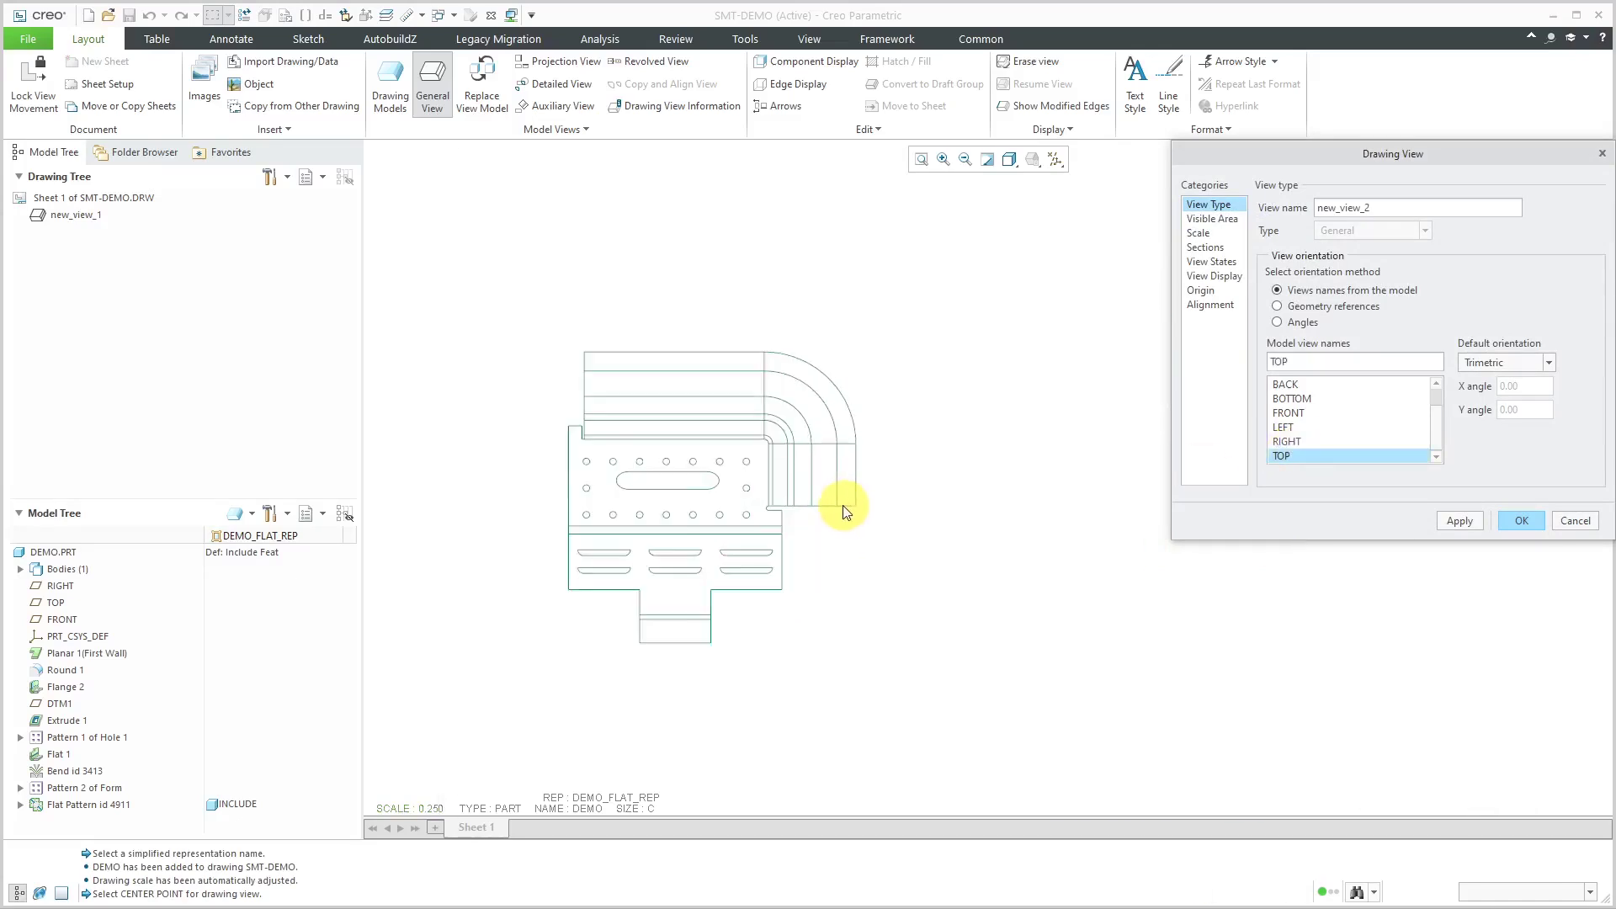
{"action": "scroll", "coordinate": [844, 509], "scroll_direction": "up", "scroll_amount": 3}
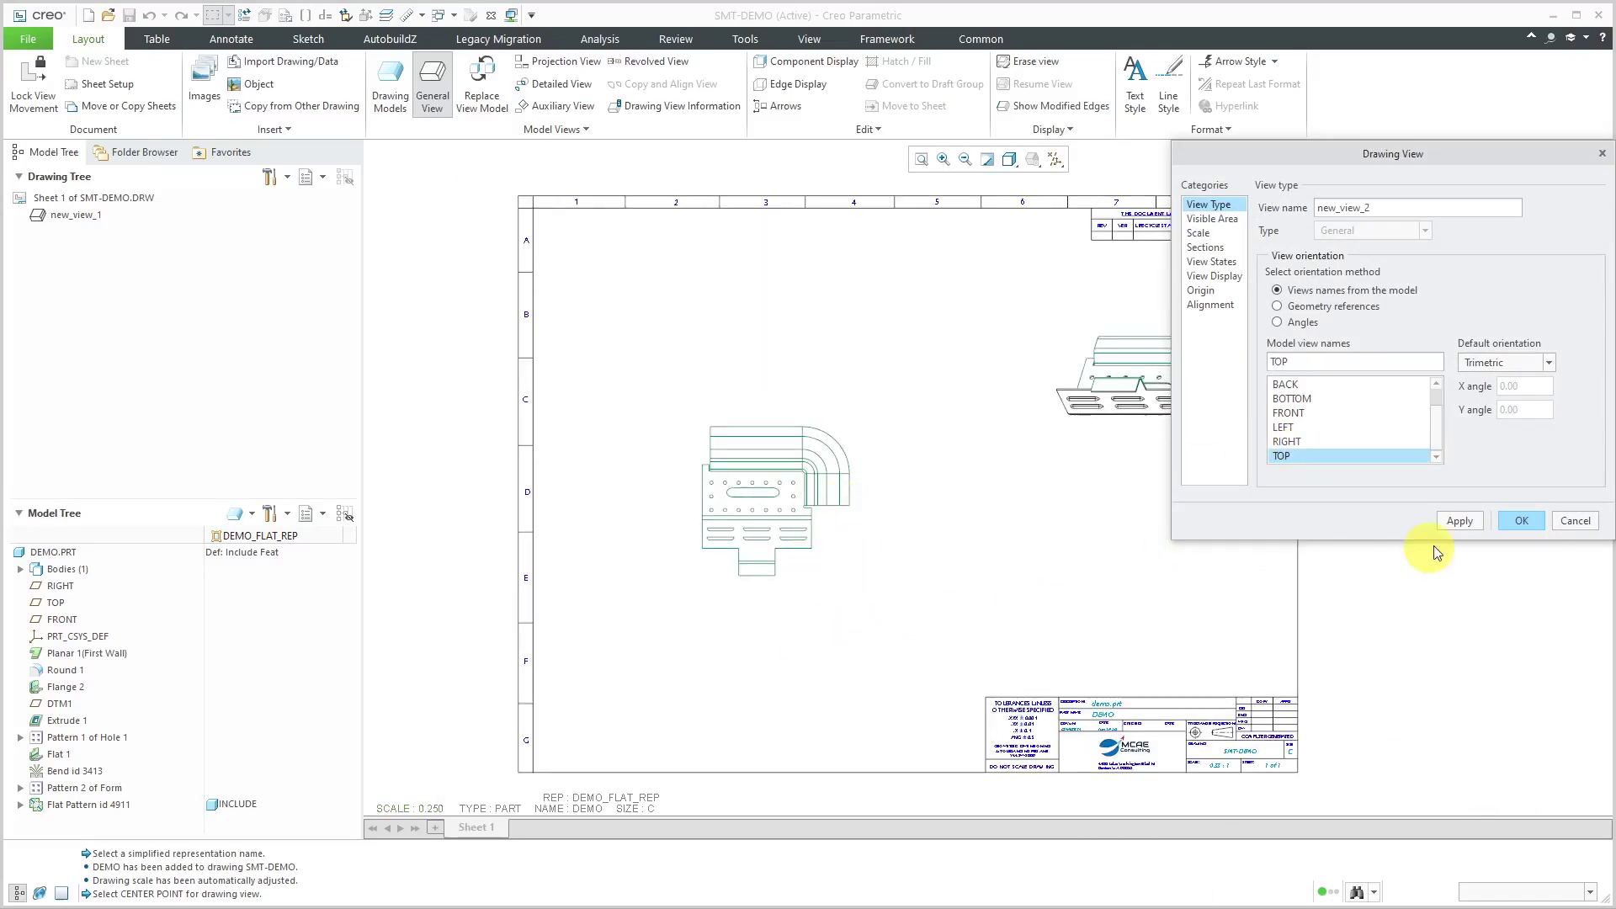
{"action": "left_click", "coordinate": [1522, 520]}
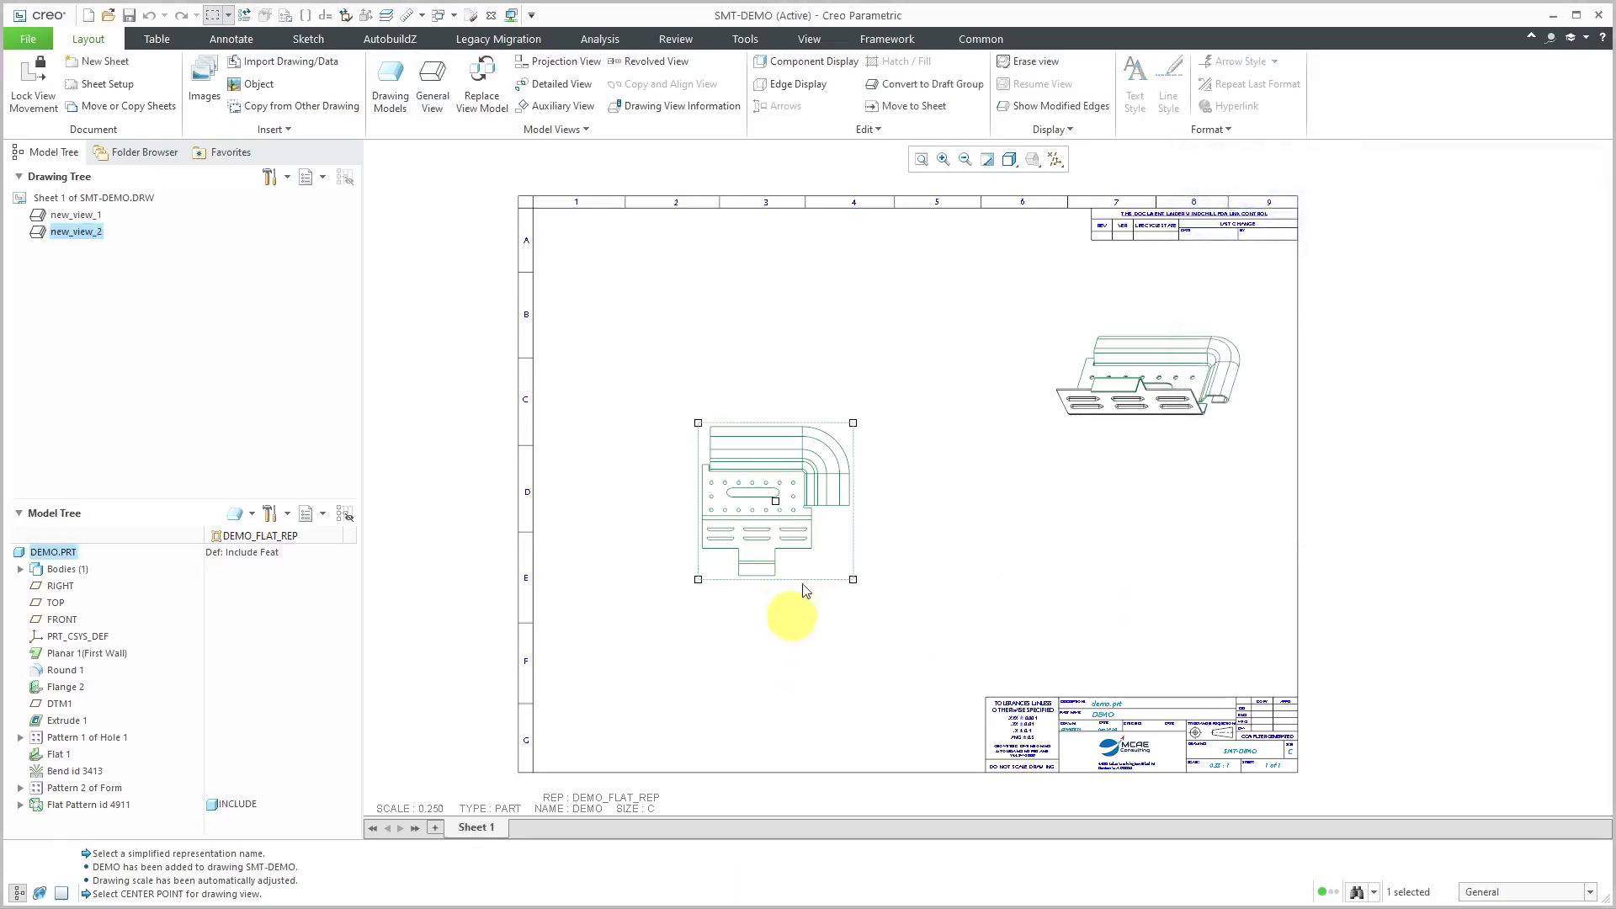
{"action": "scroll", "coordinate": [741, 507], "scroll_direction": "down", "scroll_amount": 2}
{"action": "left_click", "coordinate": [989, 571]}
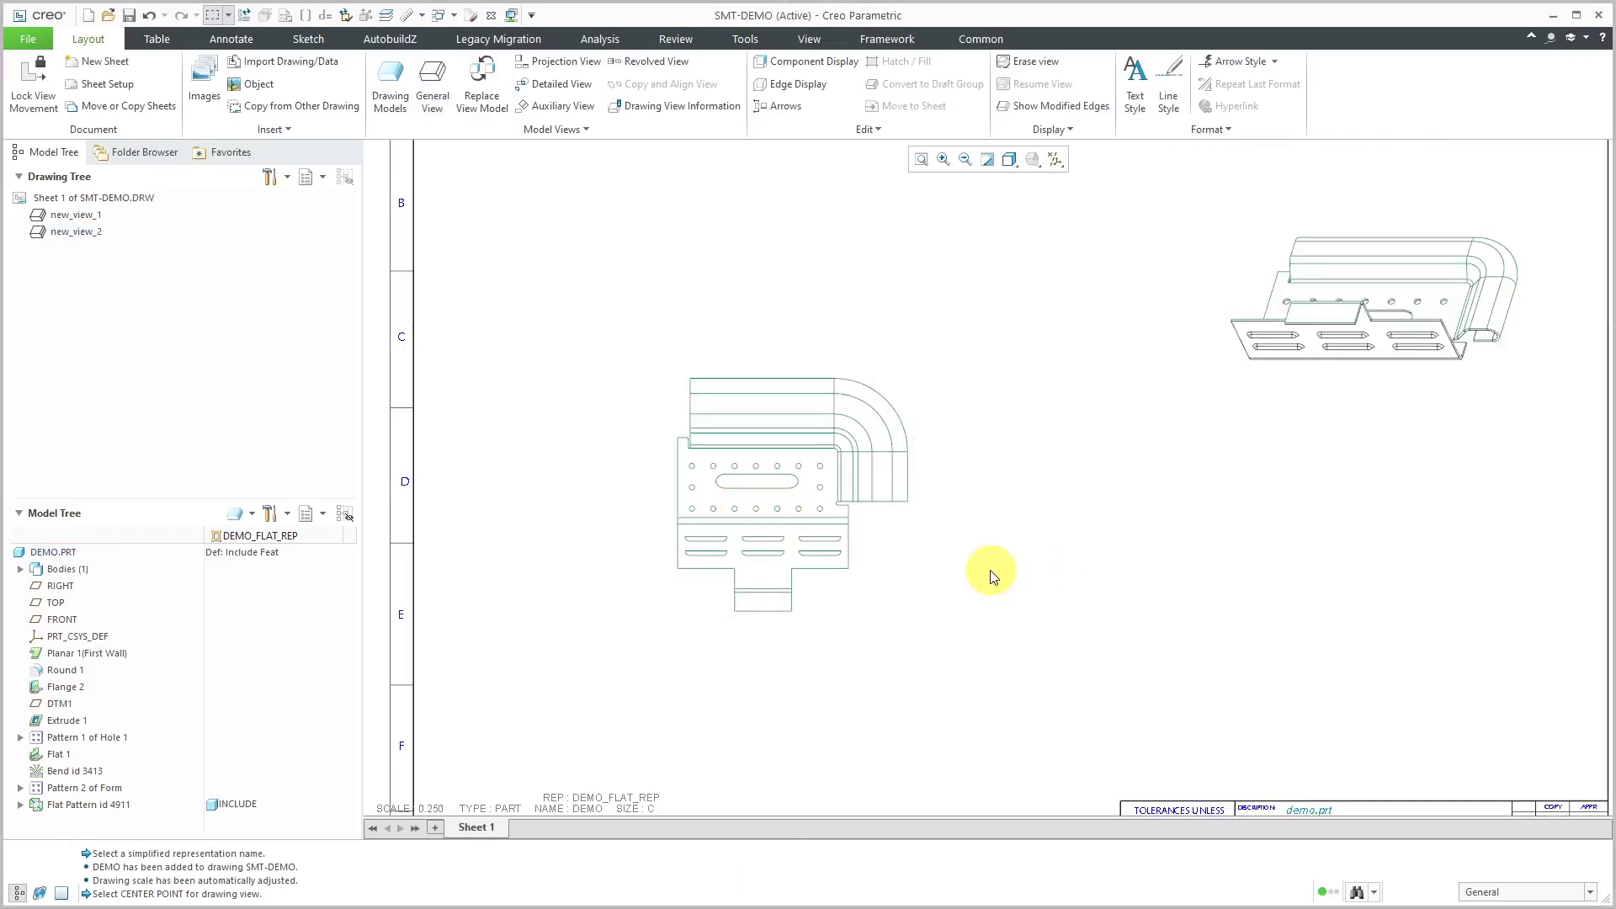
Show every model axis of type Axes on flat-pattern view new_view_2 as hole and bend centrelines.
{"action": "left_click", "coordinate": [236, 41]}
{"action": "left_click", "coordinate": [318, 83]}
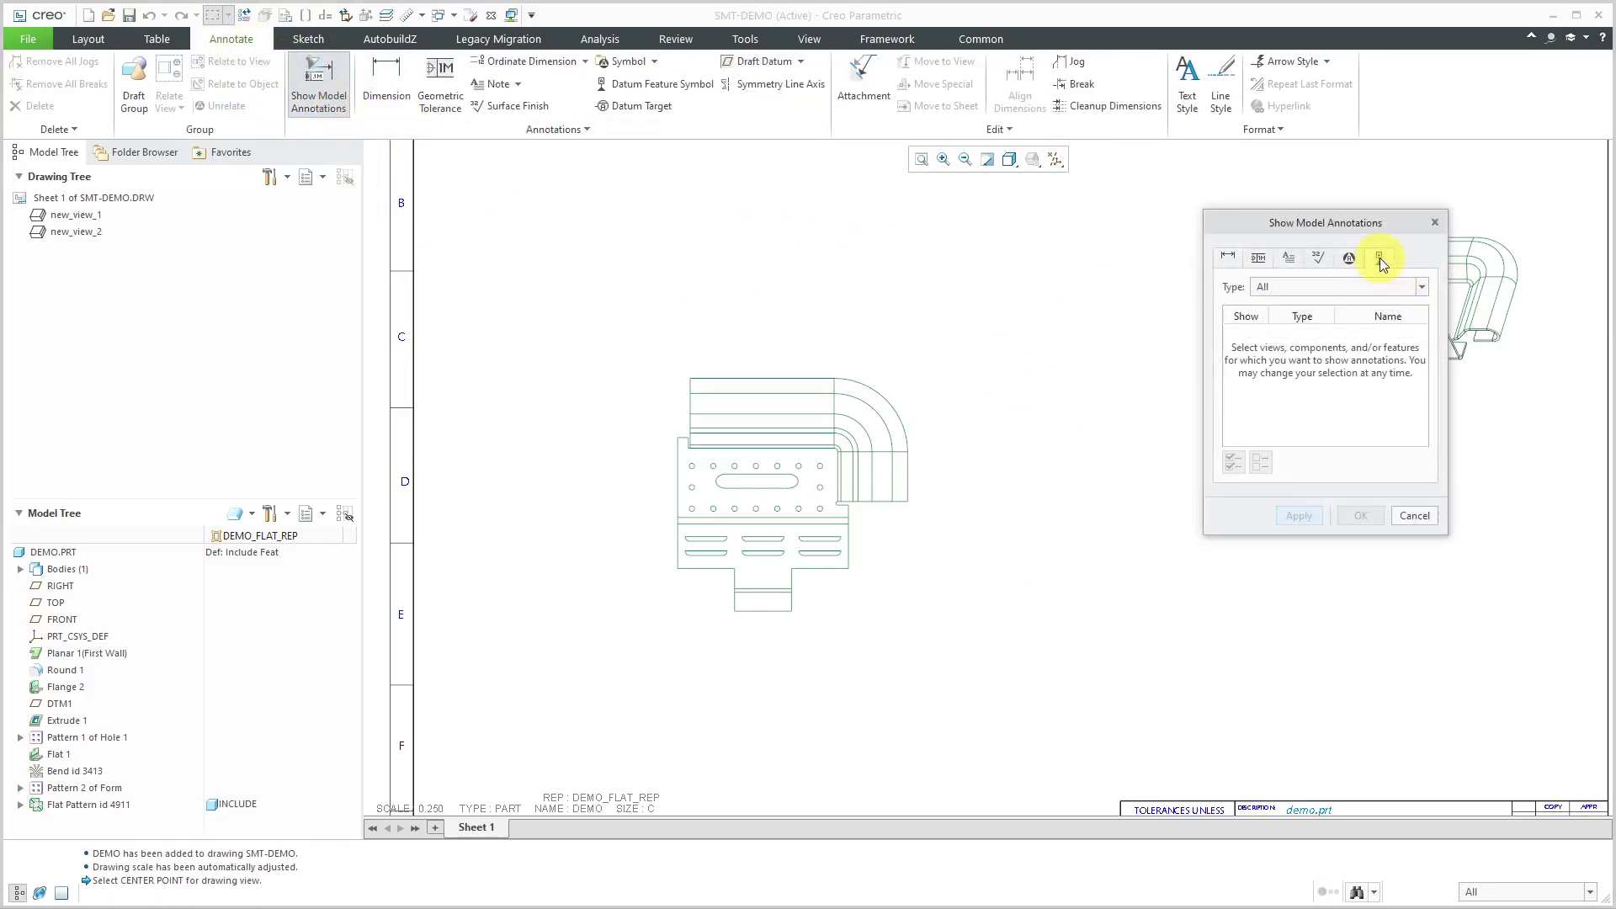
{"action": "left_click", "coordinate": [1422, 287]}
{"action": "left_click", "coordinate": [1374, 361]}
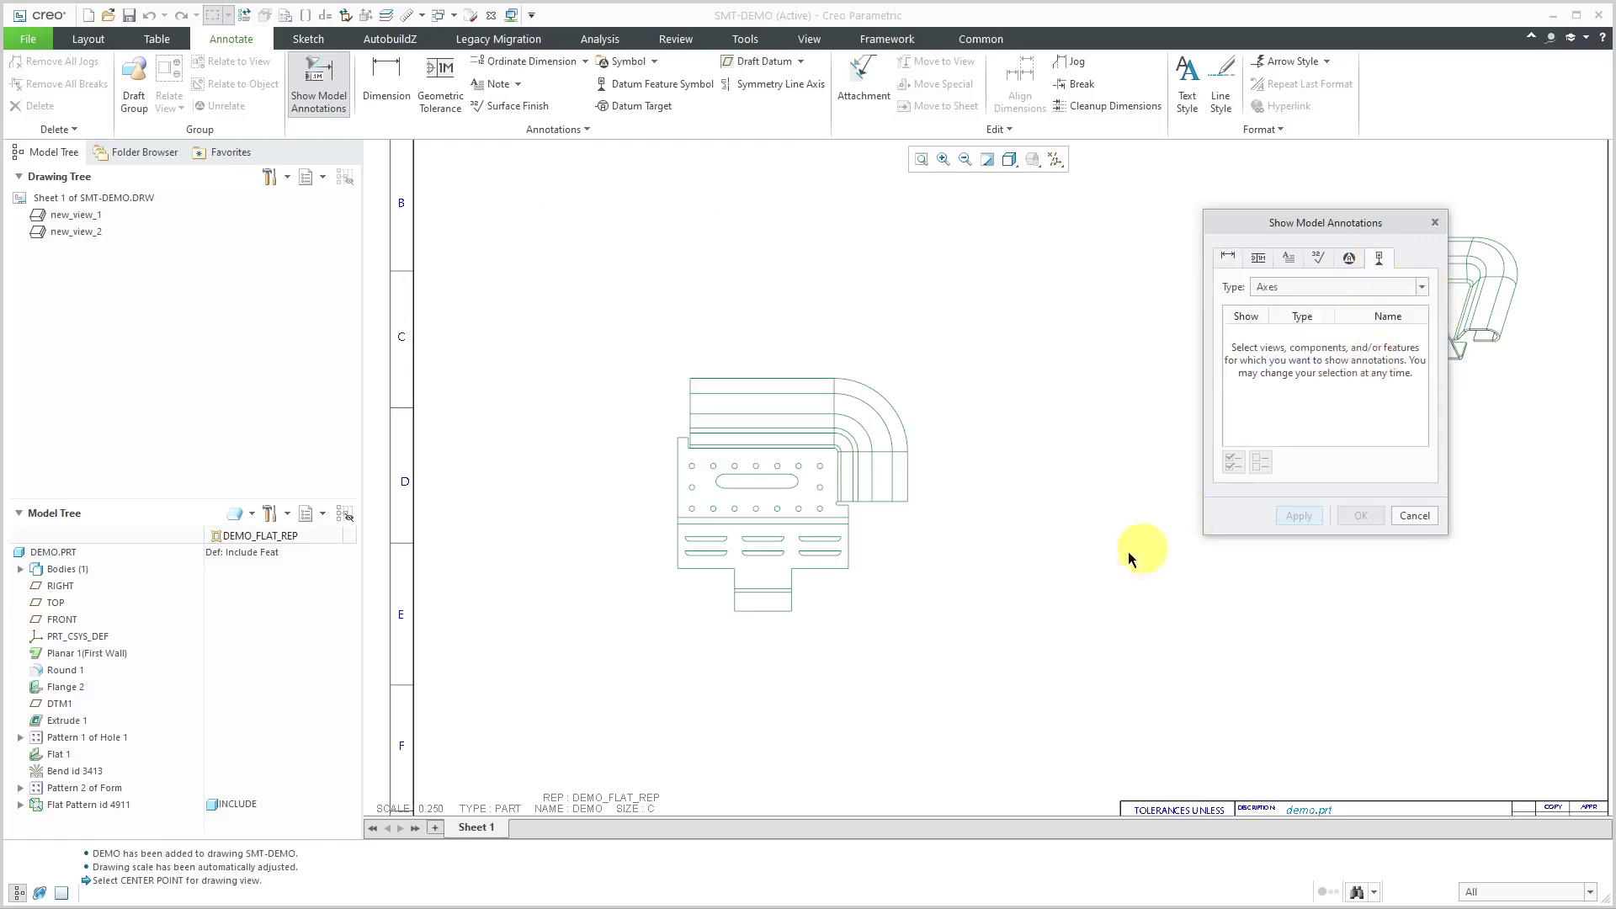
{"action": "left_click", "coordinate": [850, 574]}
{"action": "scroll", "coordinate": [844, 559], "scroll_direction": "up", "scroll_amount": 3}
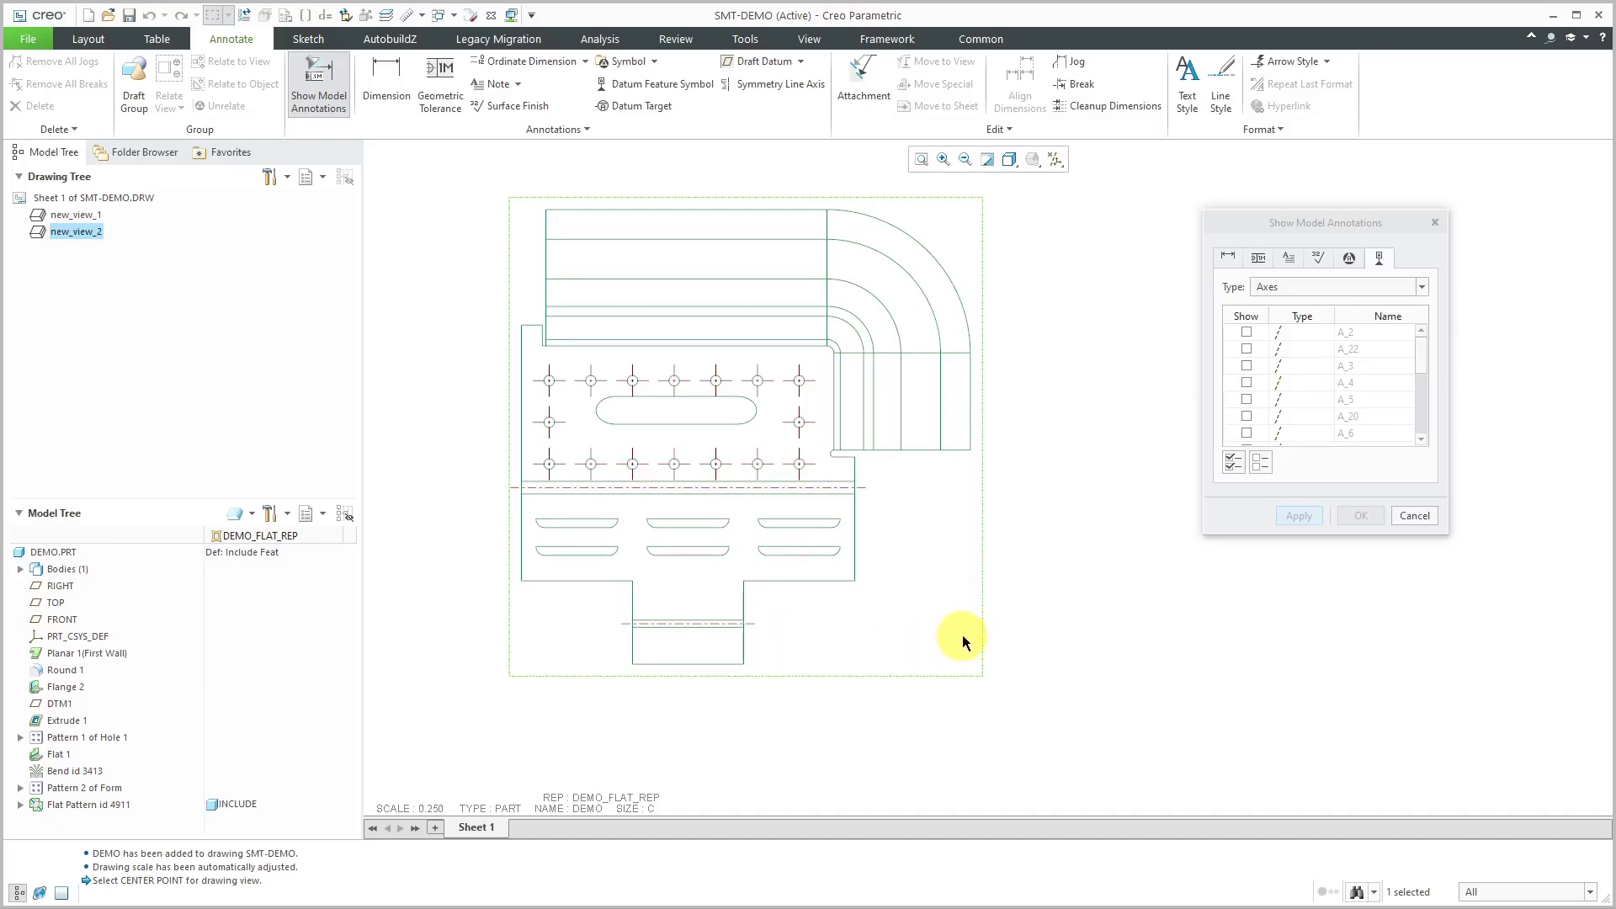
{"action": "left_click", "coordinate": [1234, 465]}
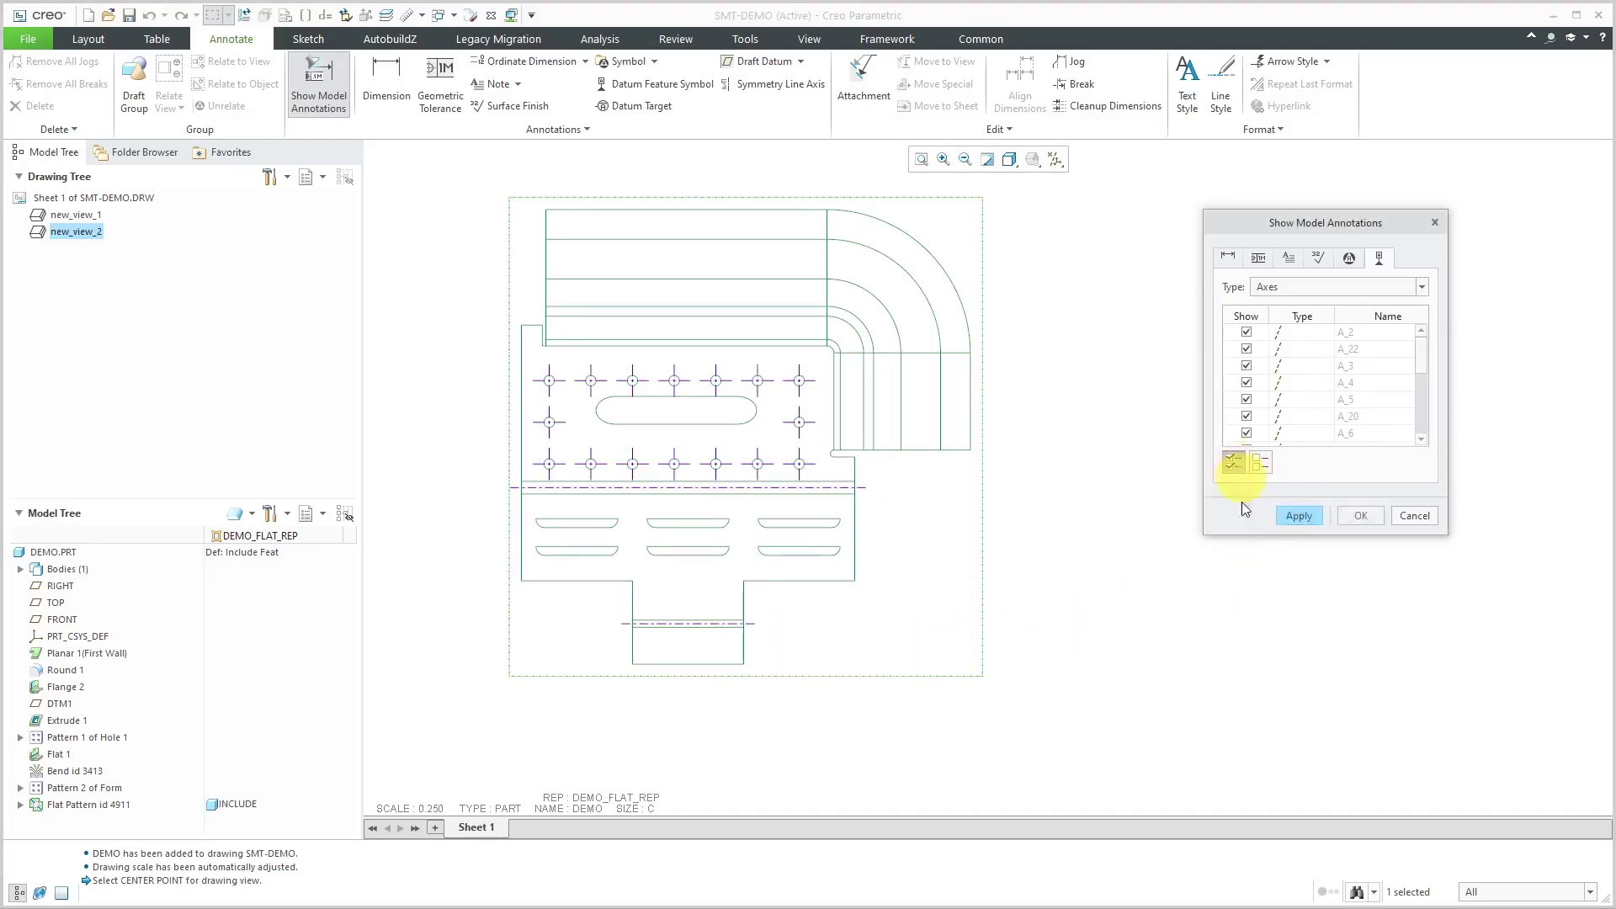
{"action": "left_click", "coordinate": [1361, 514]}
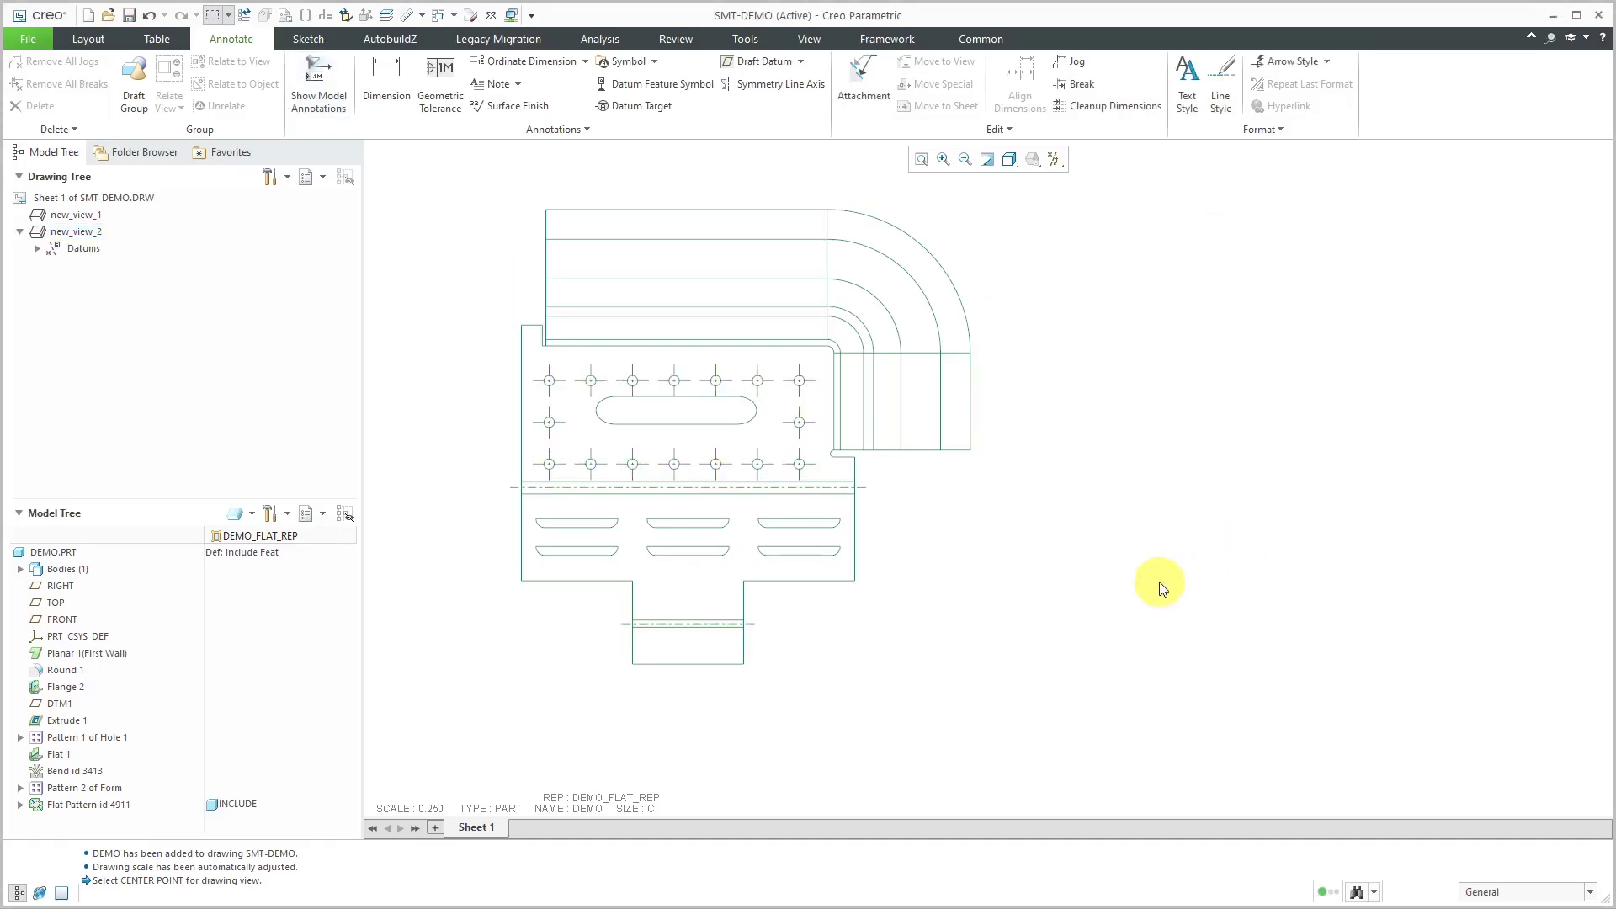